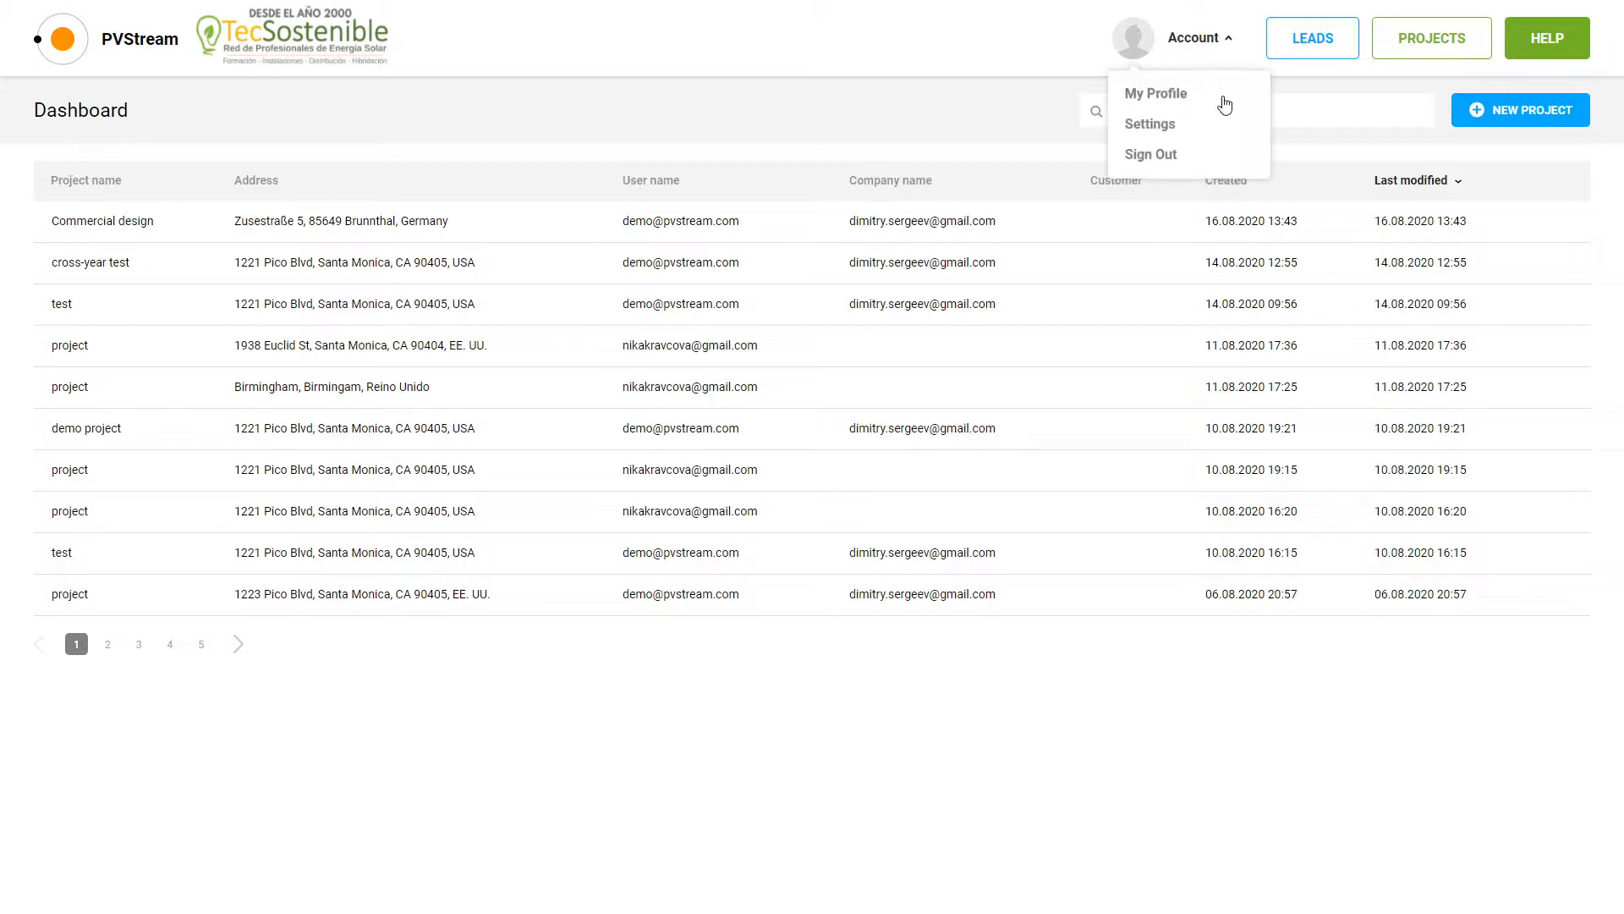
# Review the favorite inverters in the account's hardware settings, including the last two pages of the list.
pyautogui.click(1184, 129)
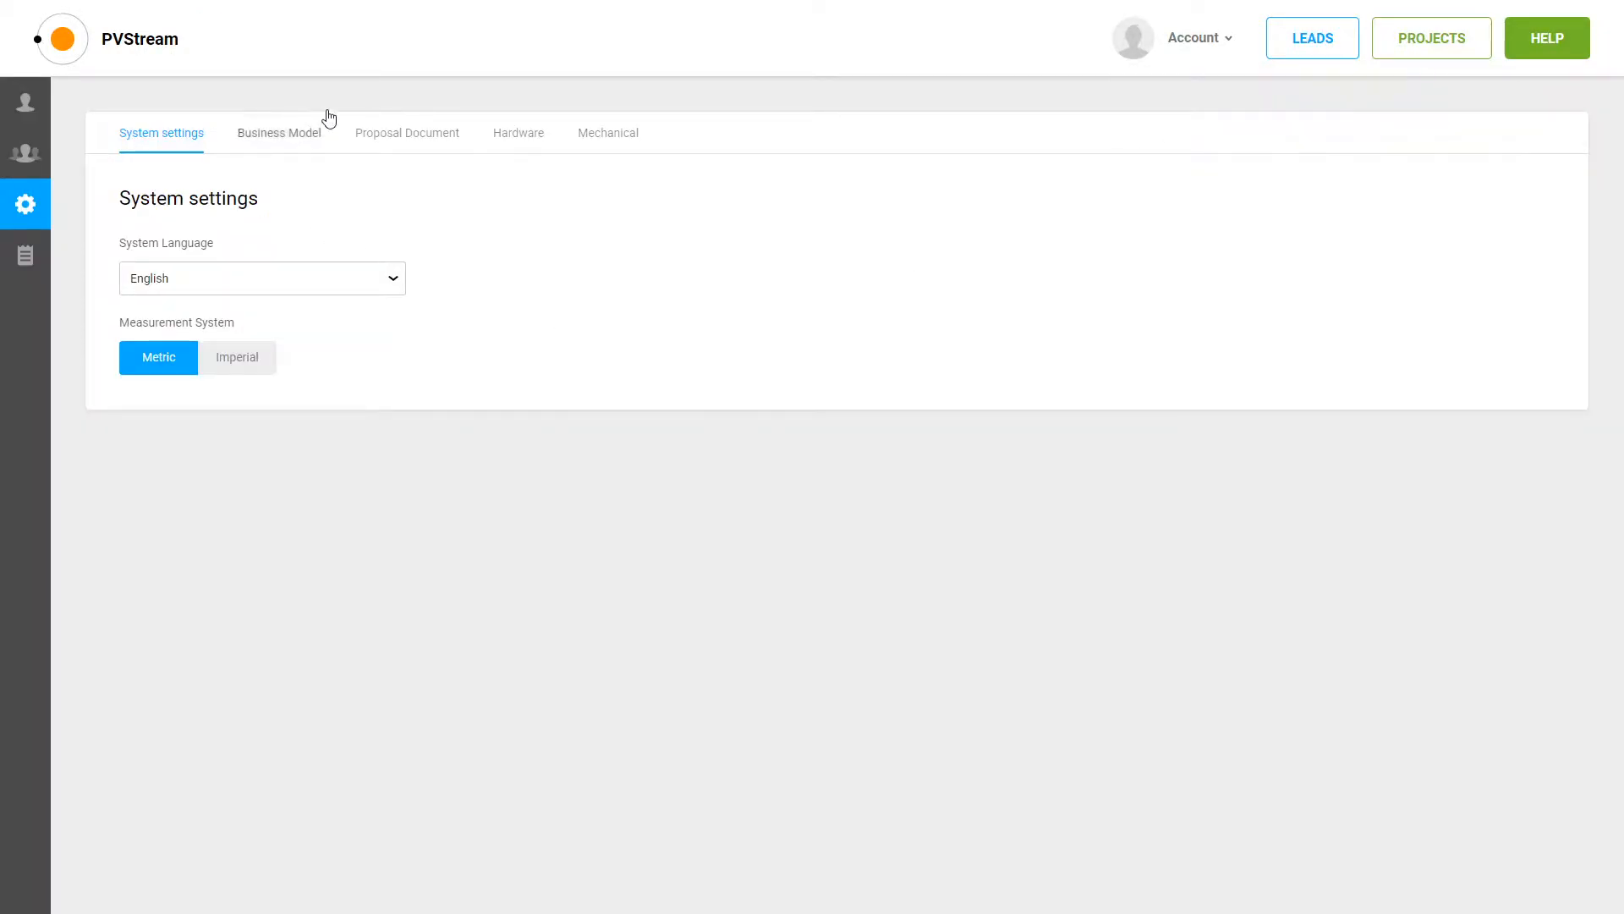
pyautogui.click(518, 133)
pyautogui.click(329, 185)
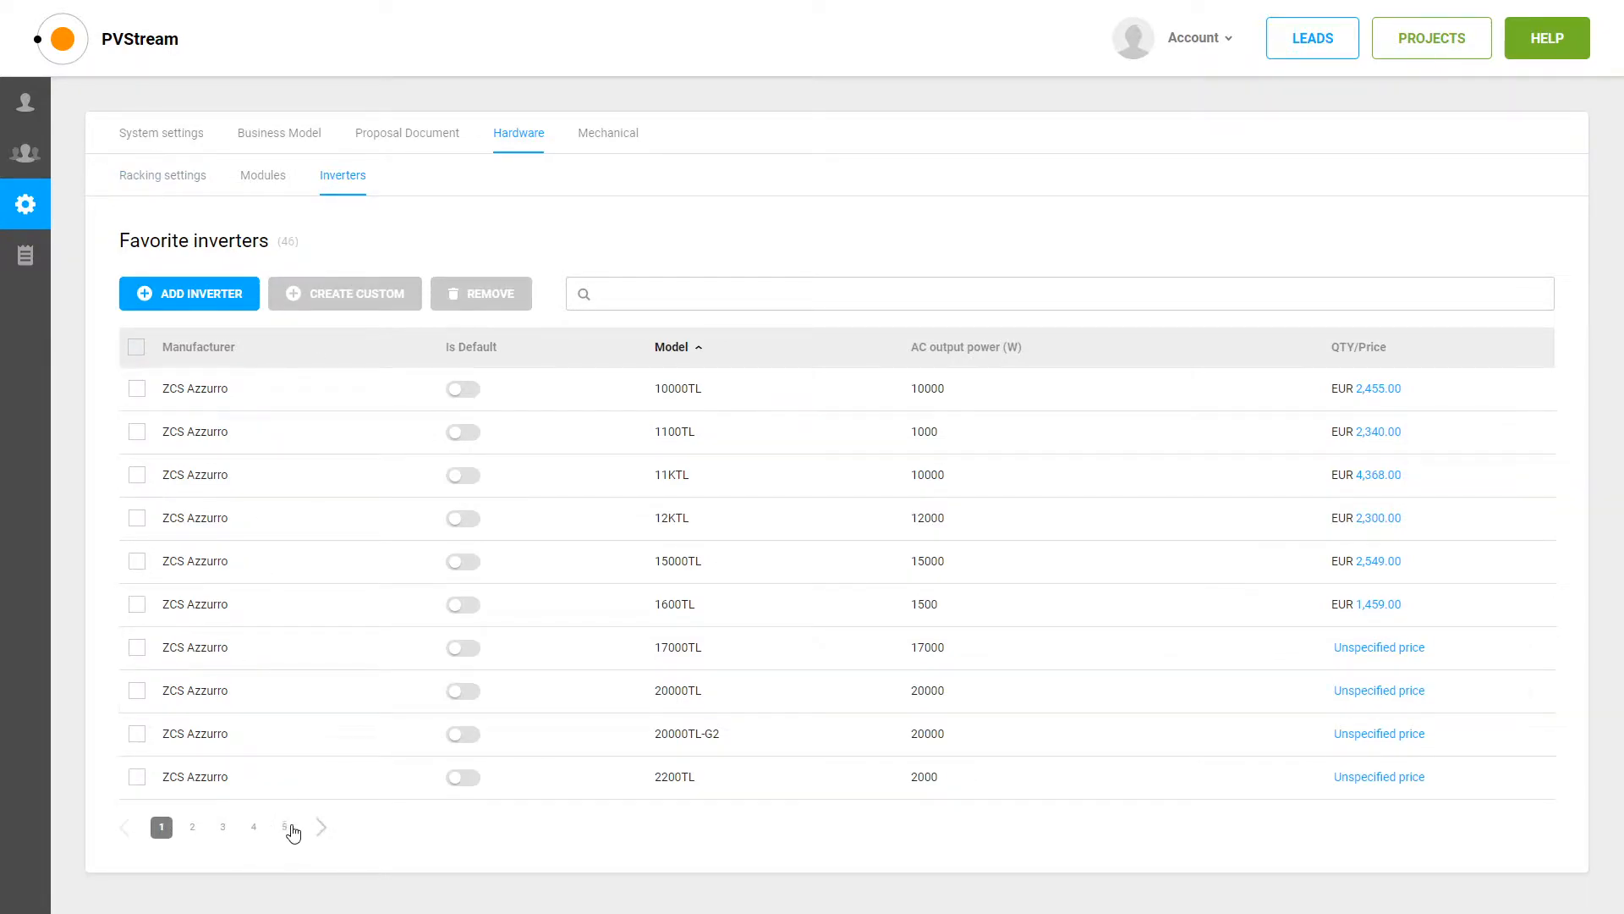
pyautogui.click(254, 827)
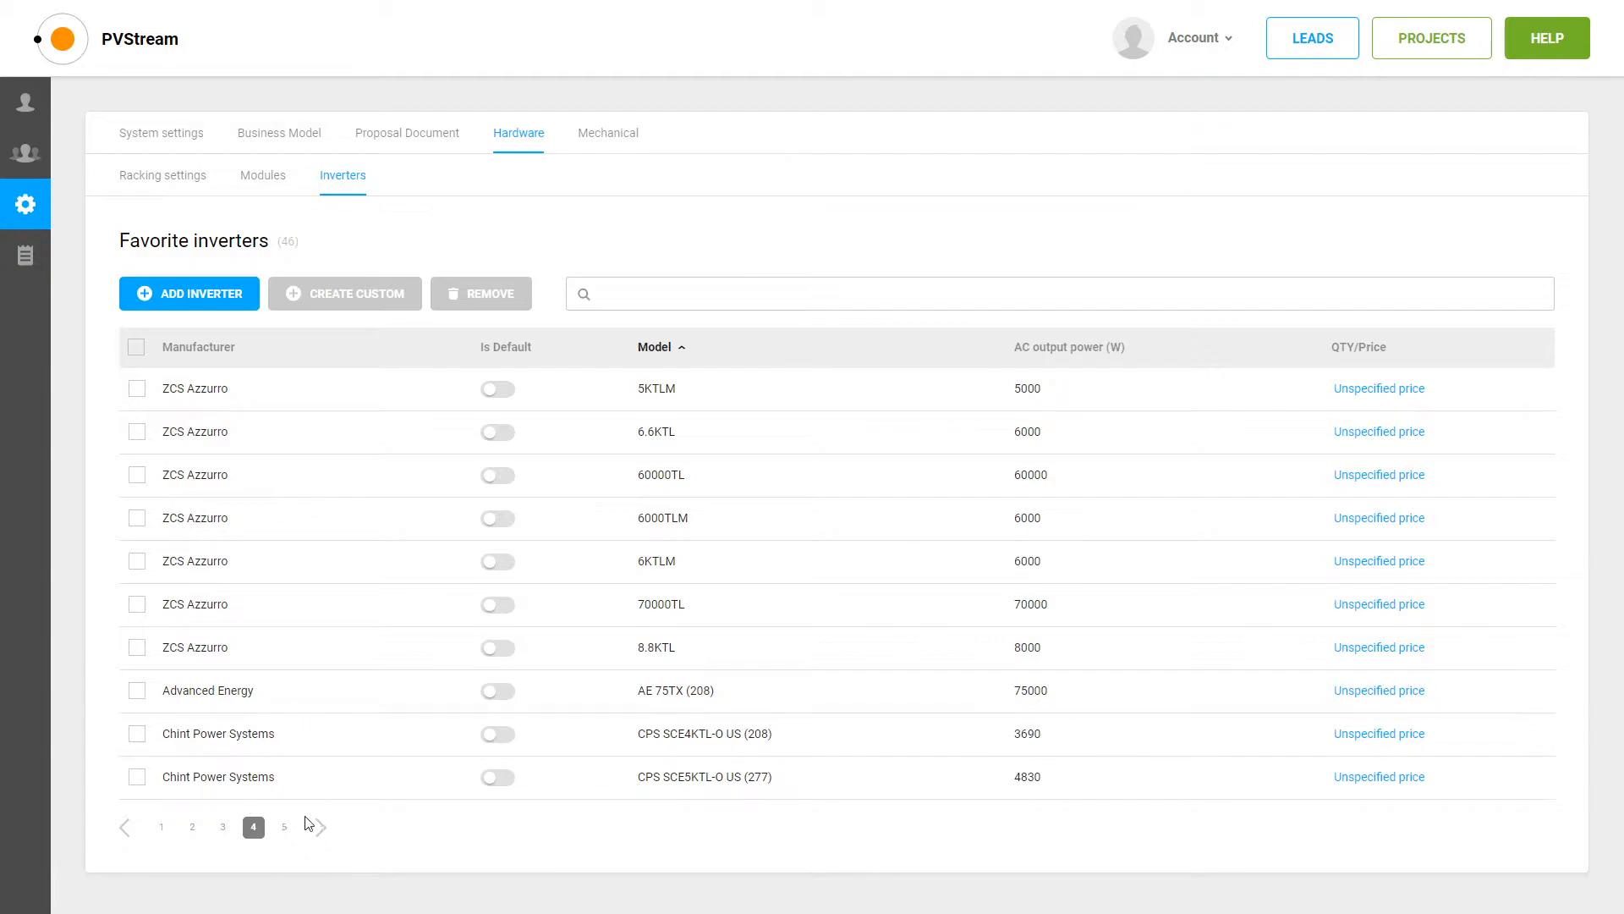
pyautogui.click(282, 829)
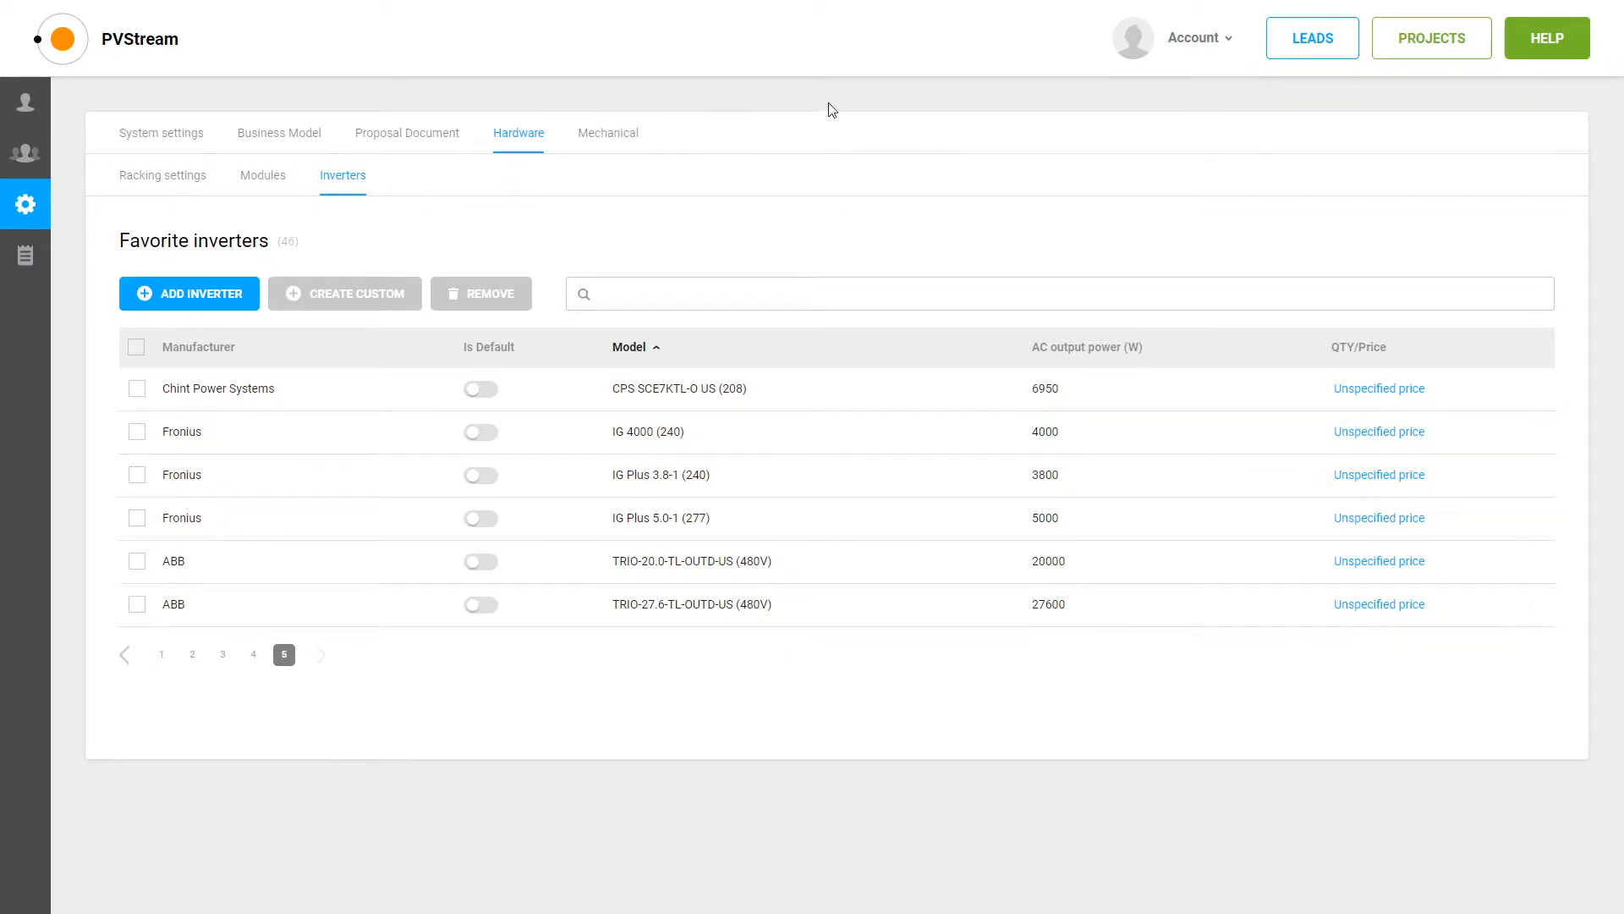
# Open the Commercial design project, select its large roof and show the Single Tilt racking settings.
pyautogui.click(1439, 59)
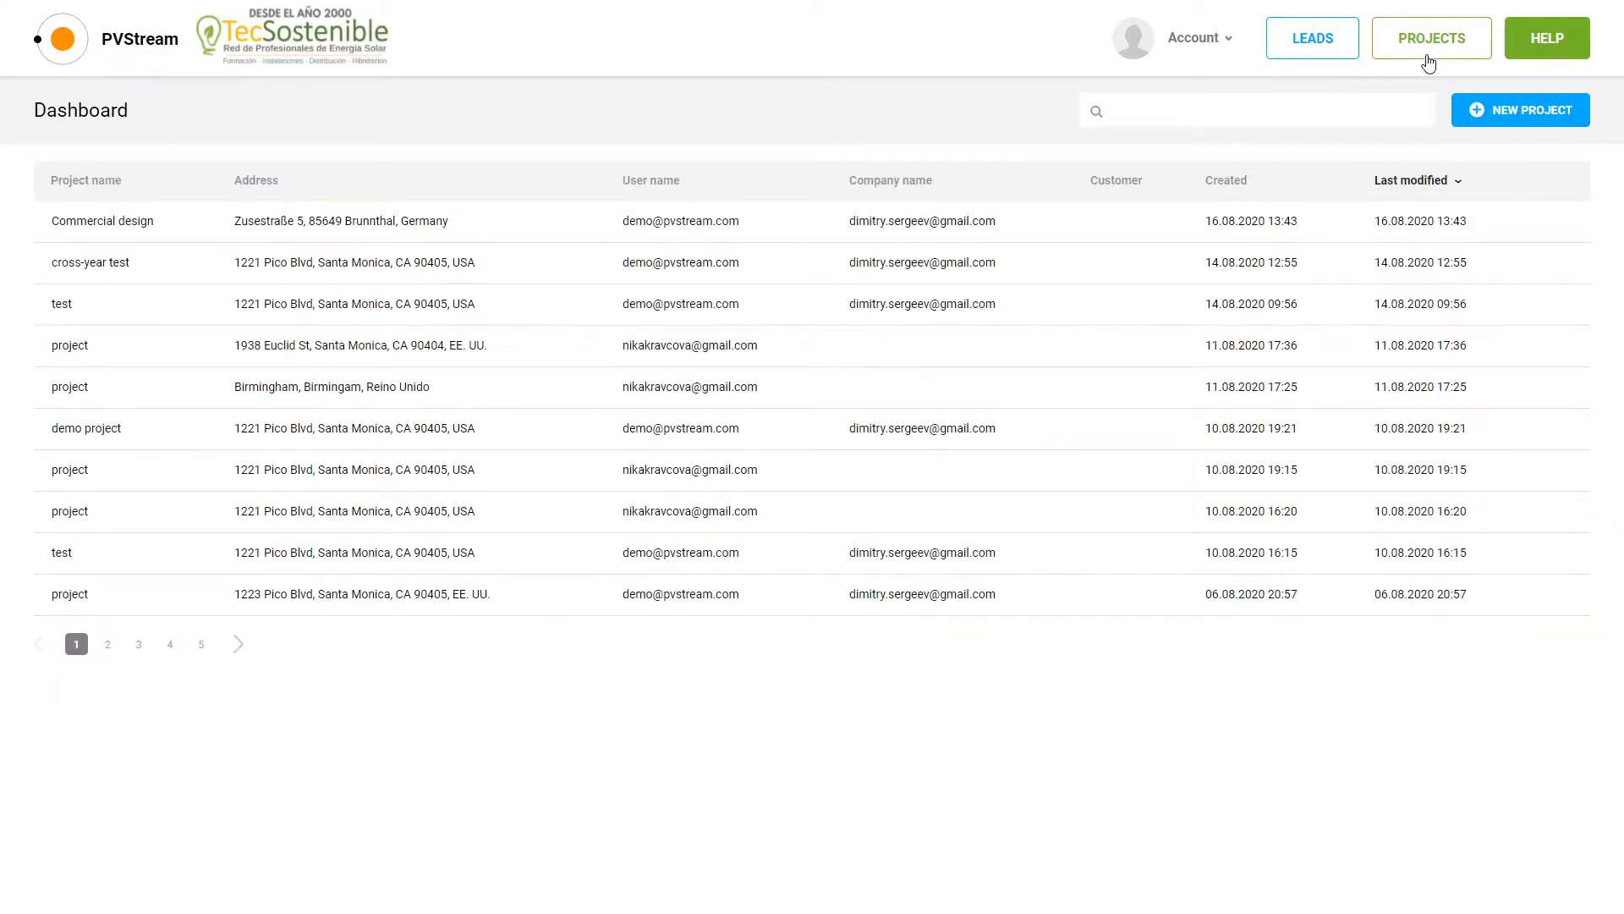
pyautogui.click(500, 239)
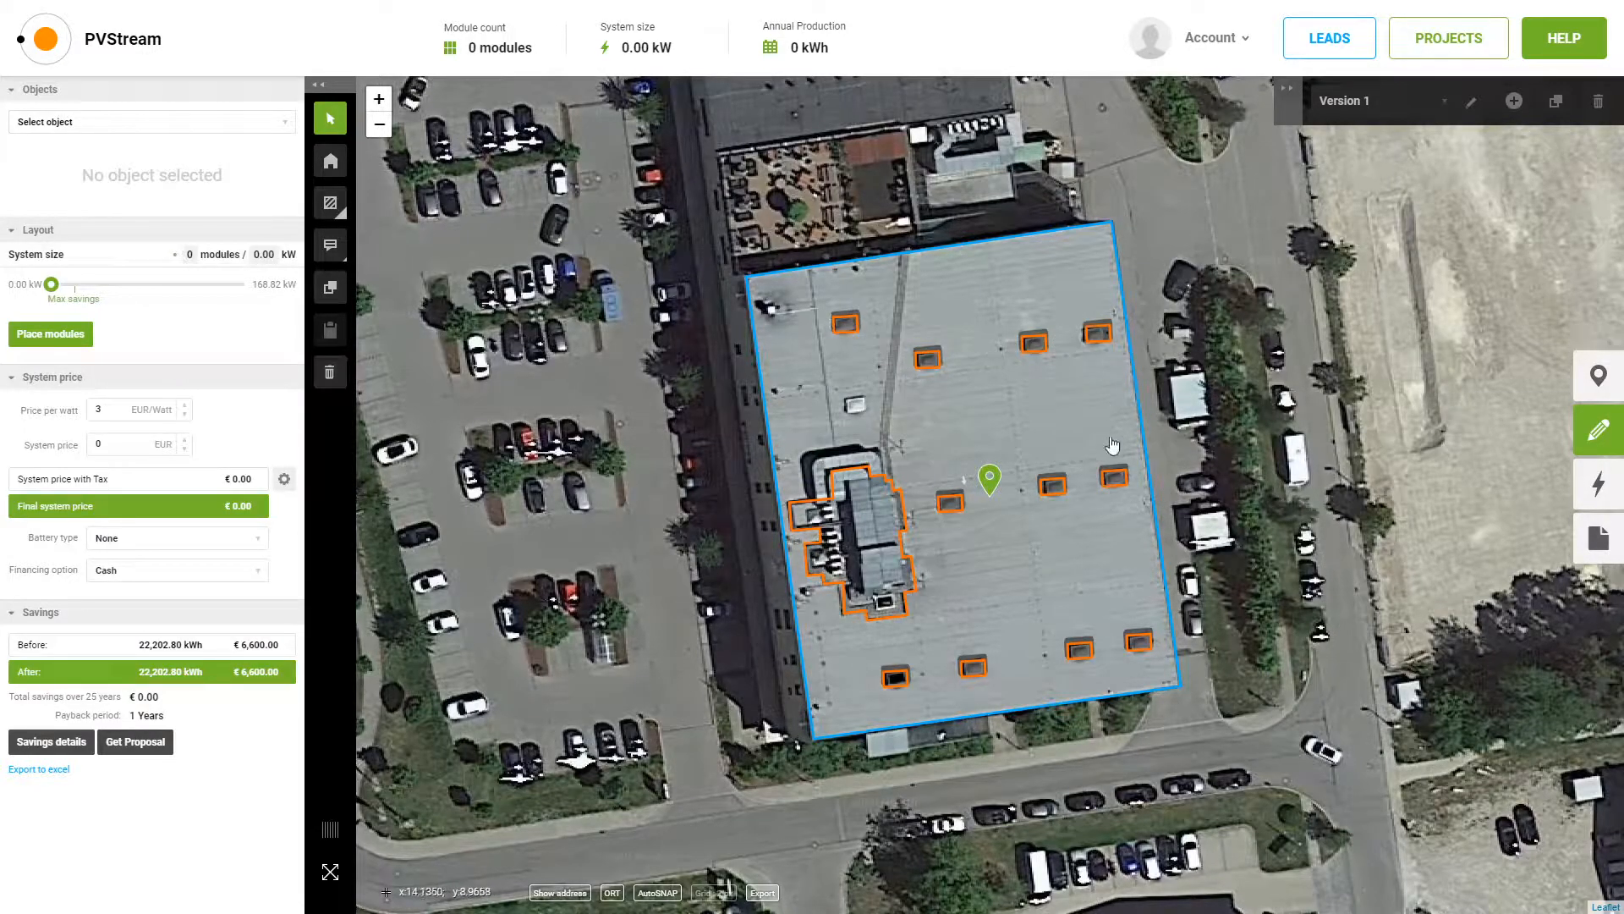
pyautogui.click(972, 268)
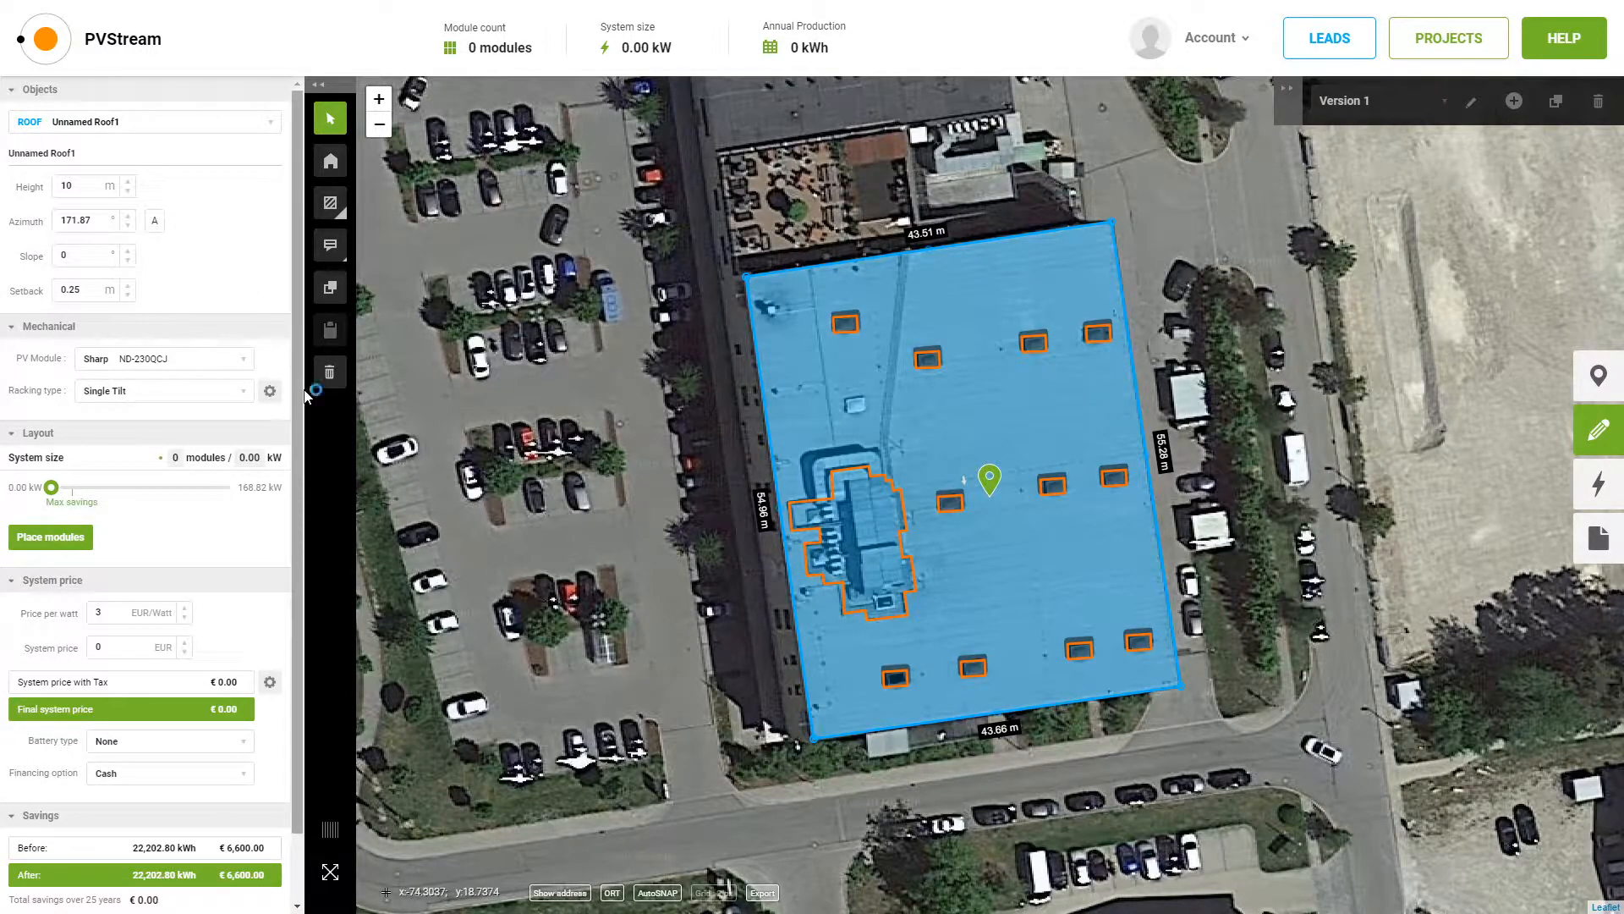
pyautogui.click(270, 391)
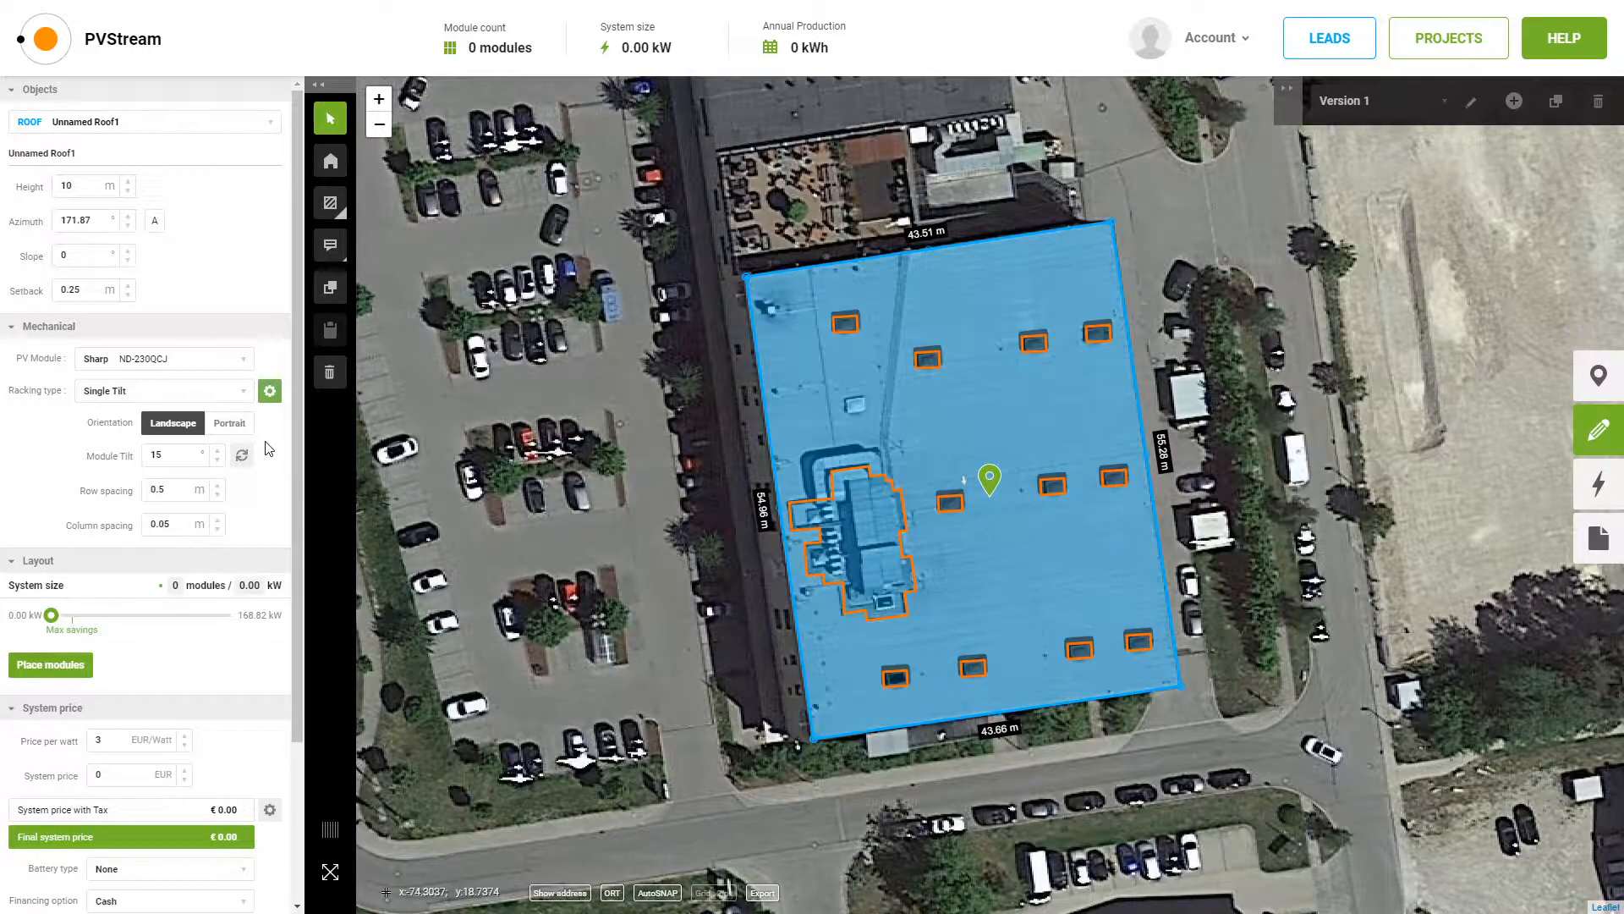
# Switch to the designer view and fill the roof with a layout of 316 modules.
pyautogui.click(330, 829)
pyautogui.scroll(3, 957, 456)
pyautogui.moveTo(1399, 305); pyautogui.dragTo(1342, 402)
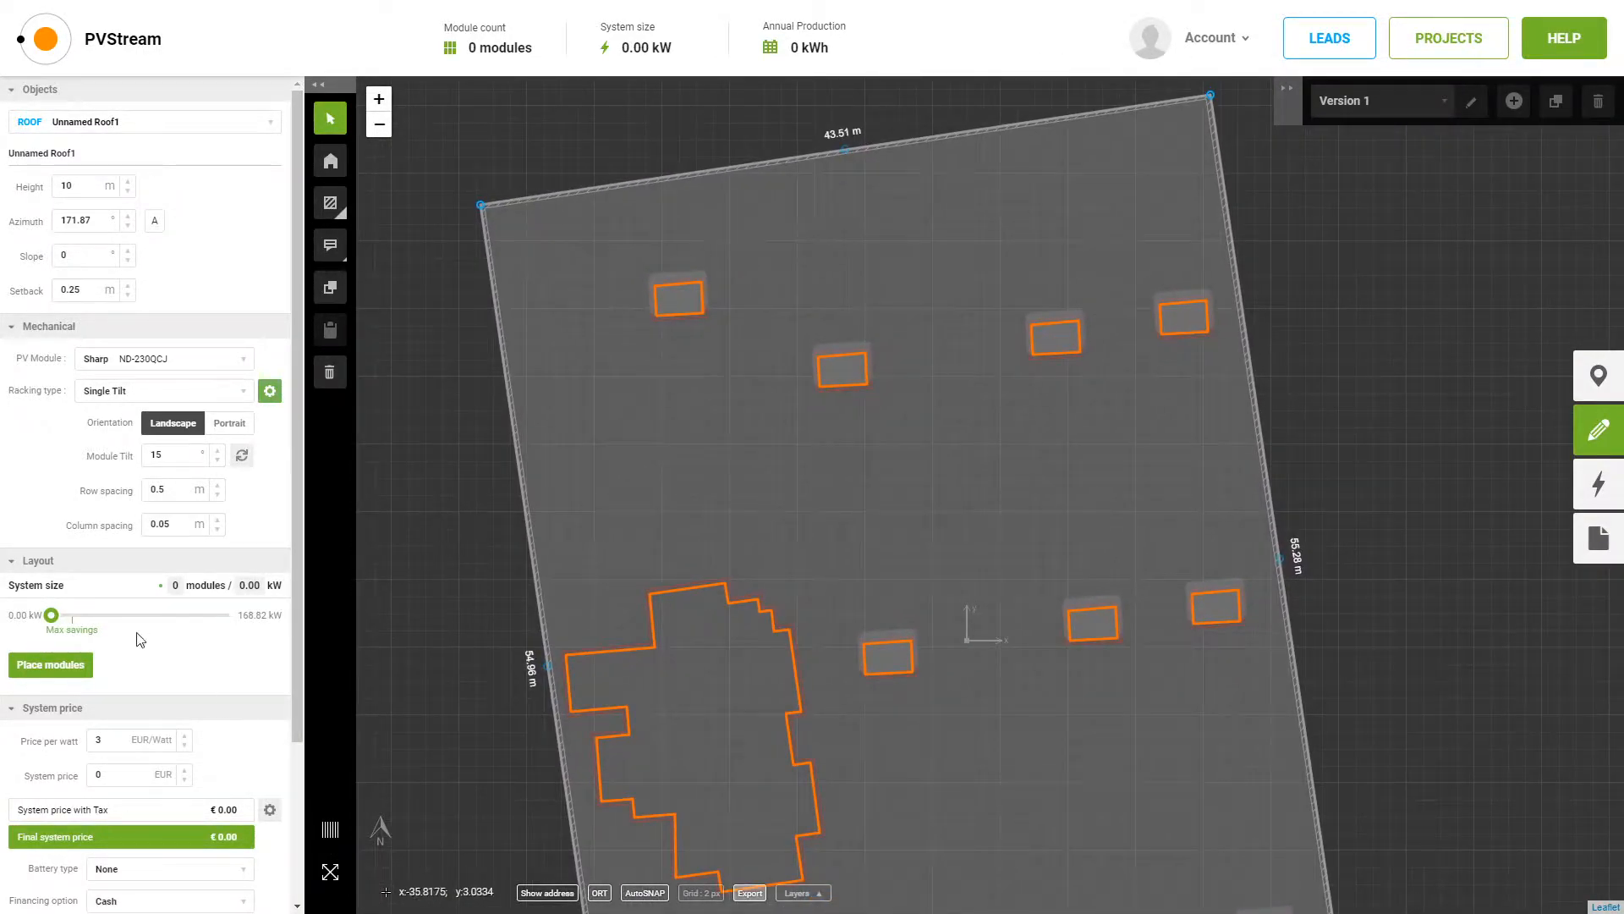
pyautogui.moveTo(52, 617); pyautogui.dragTo(139, 621)
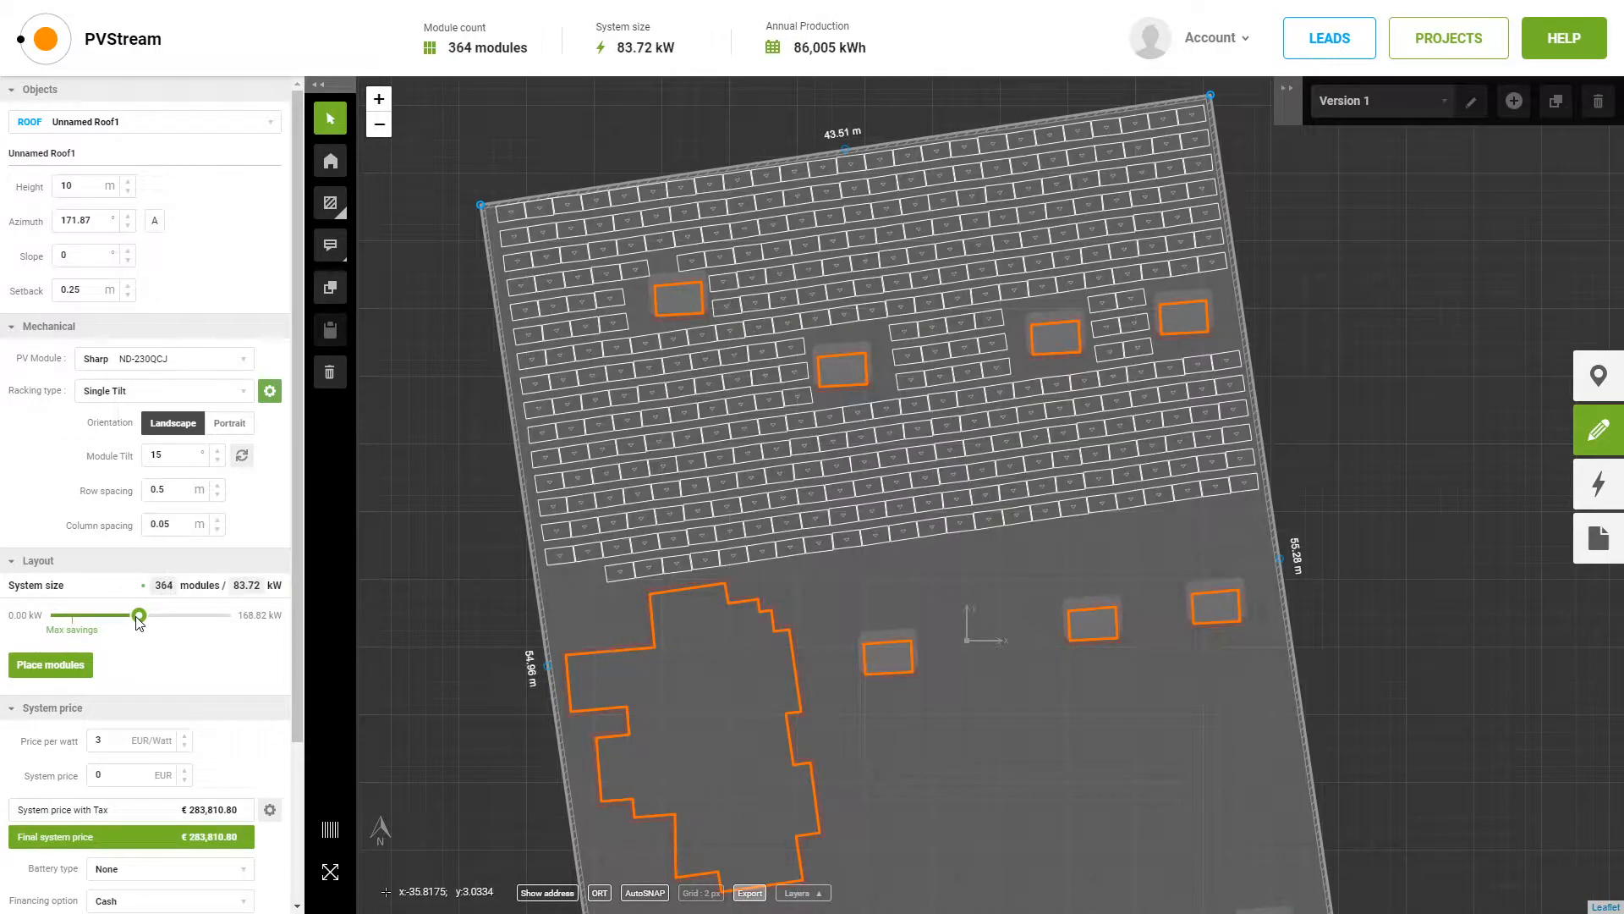
pyautogui.doubleClick(165, 585)
pyautogui.write('316')
pyautogui.press('Return')
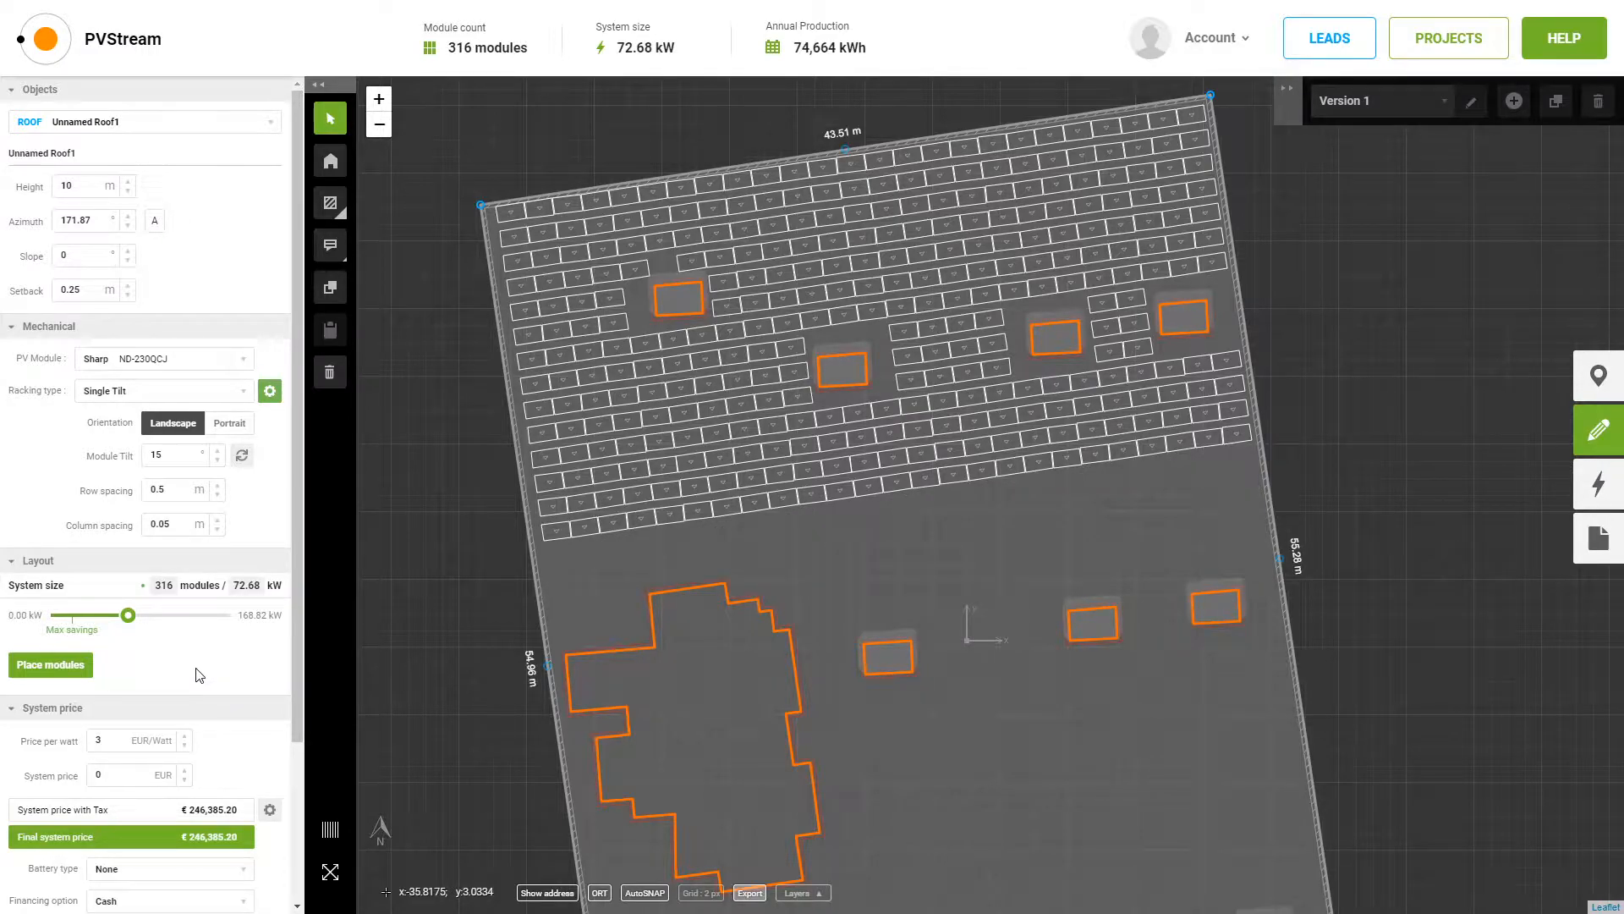
# Review the system price and savings, as well as the project details and consumption profile in the project settings.
pyautogui.scroll(-2, 241, 710)
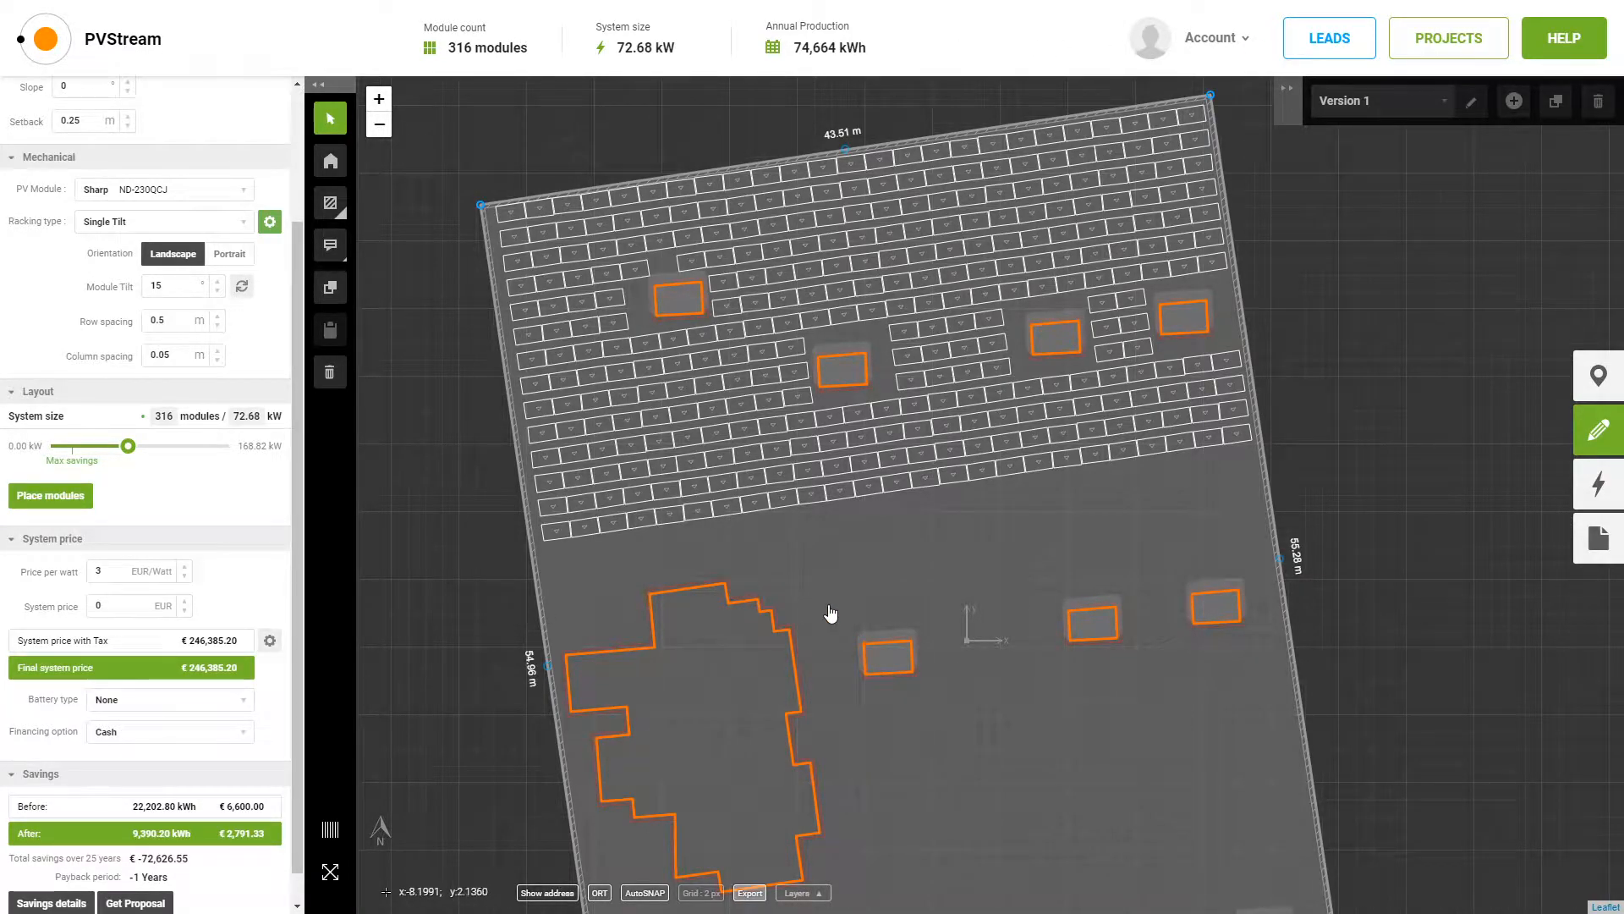
pyautogui.click(1617, 388)
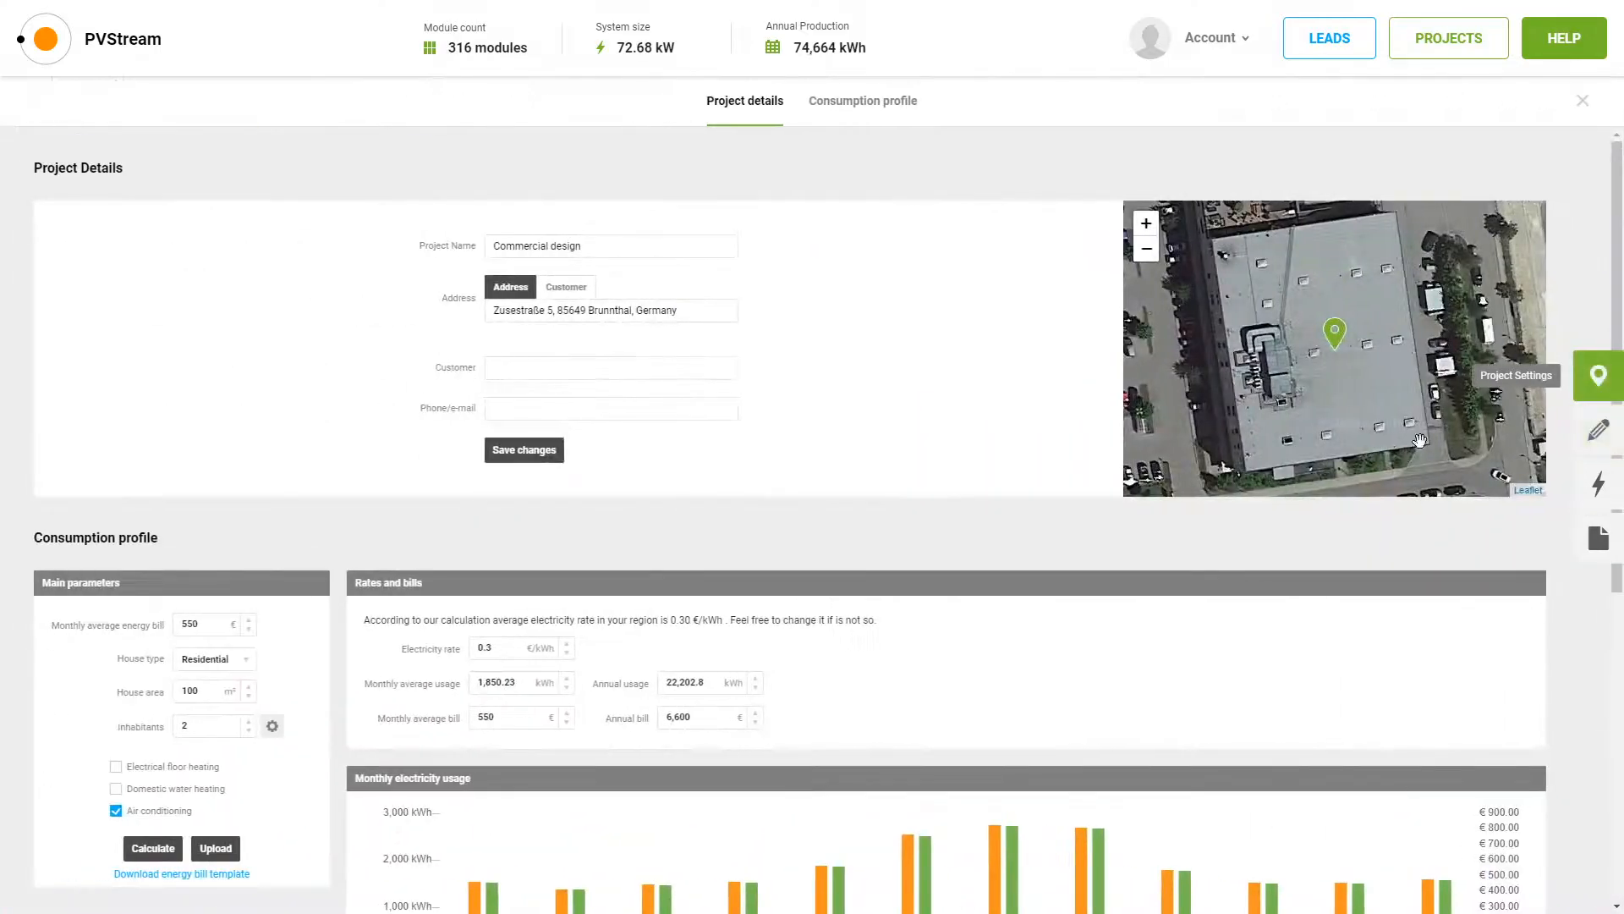
pyautogui.scroll(-2, 187, 705)
pyautogui.scroll(-1, 282, 707)
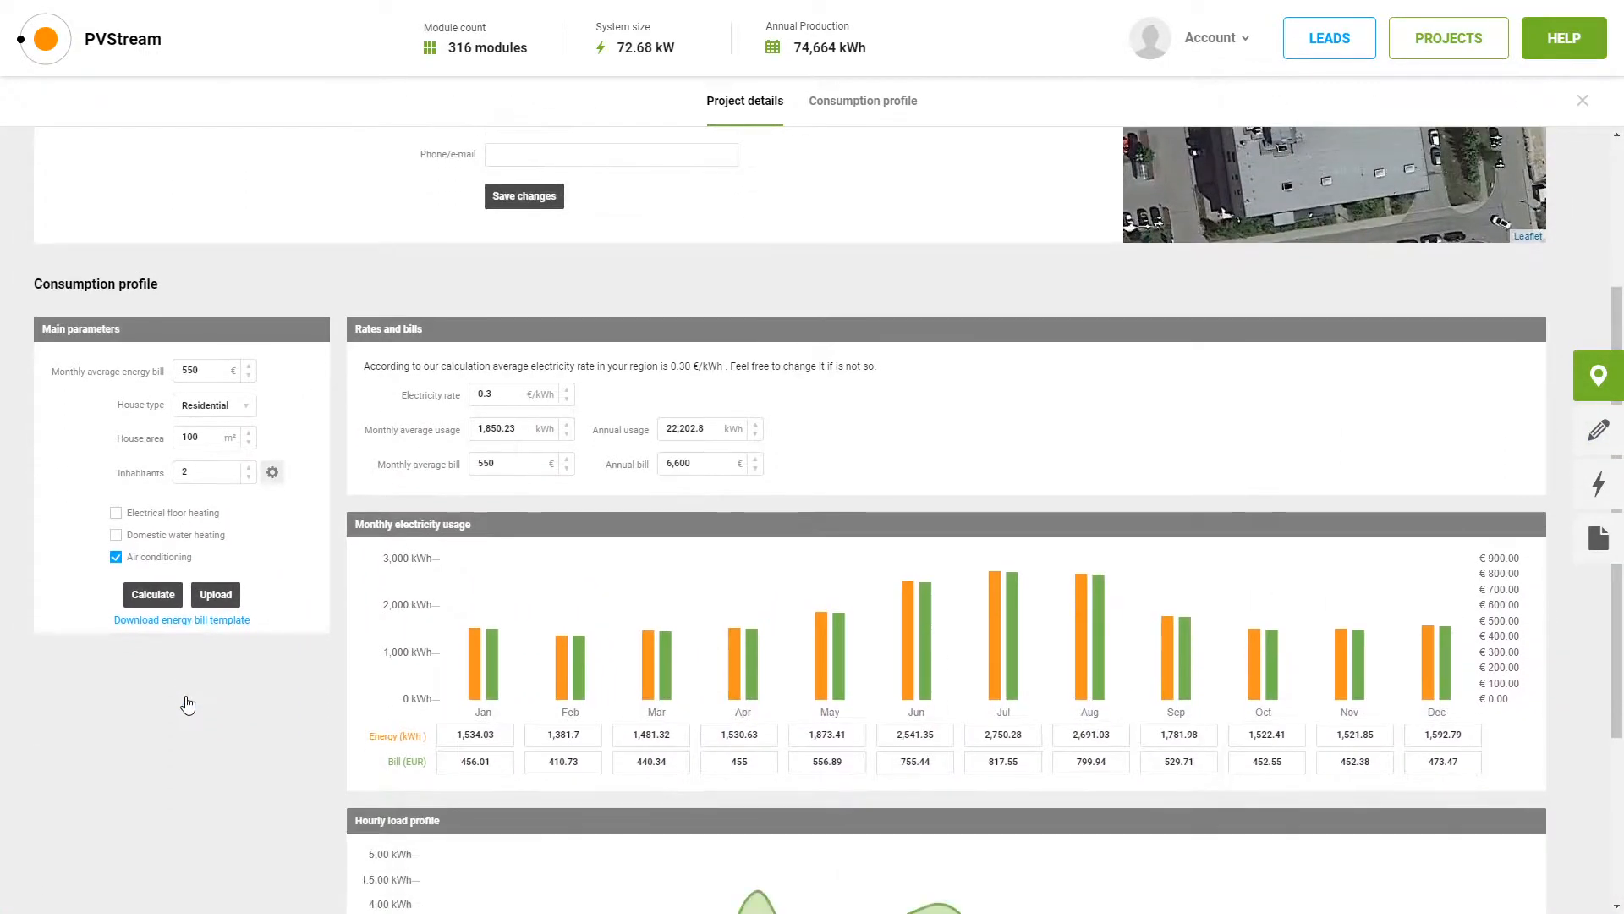
pyautogui.scroll(3, 953, 460)
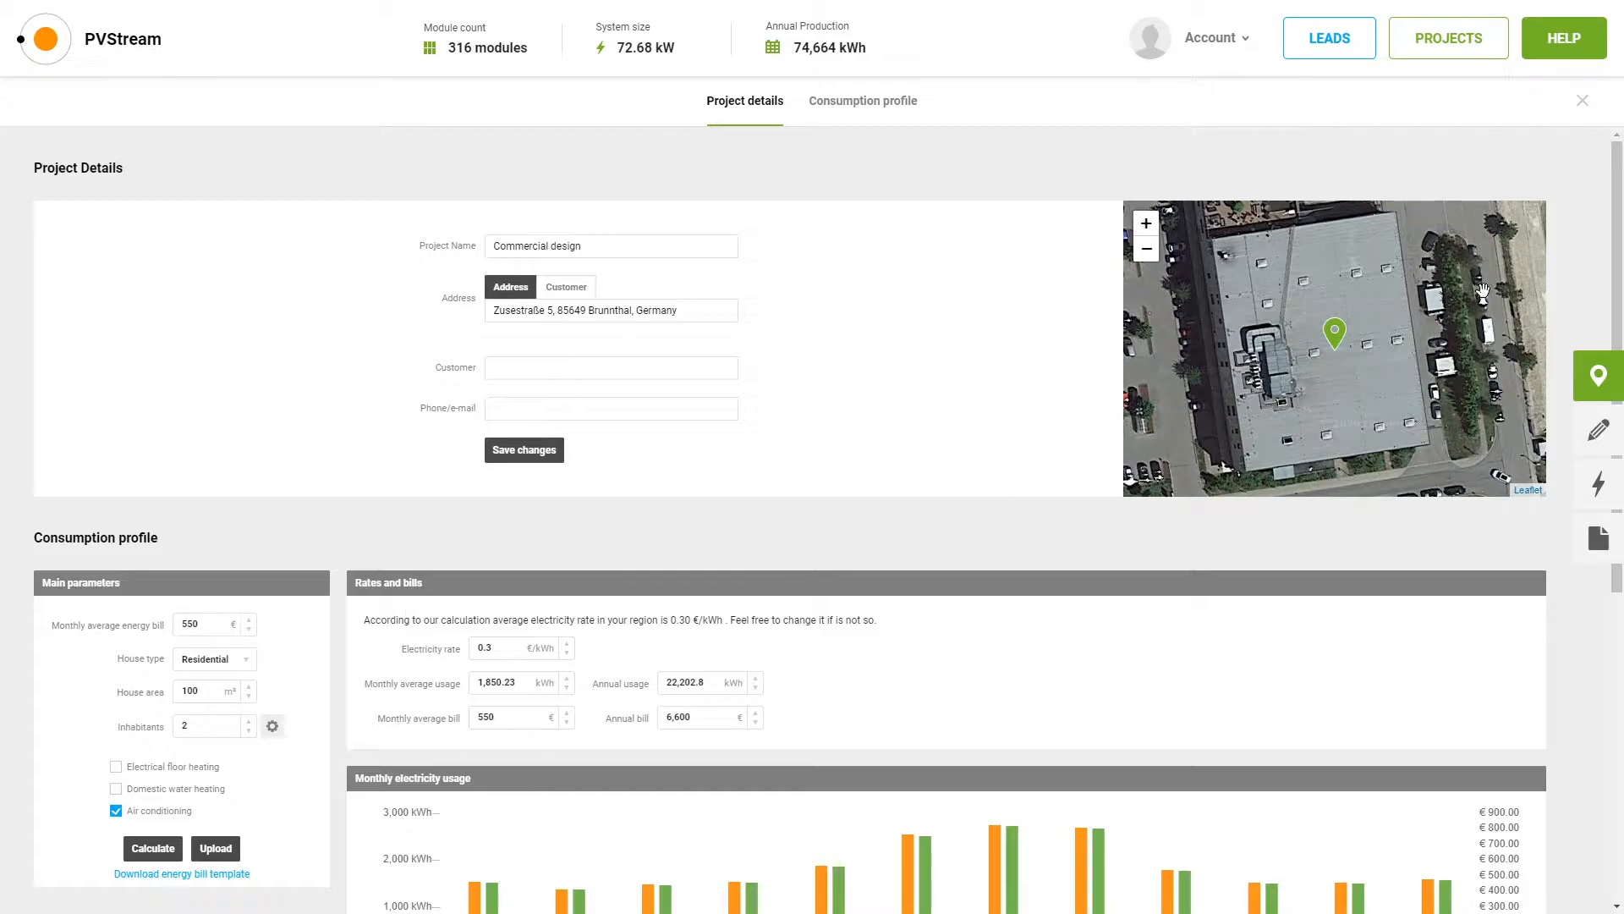
# Return to the roof layout, restore the designer view and open the electrical design.
pyautogui.click(1598, 446)
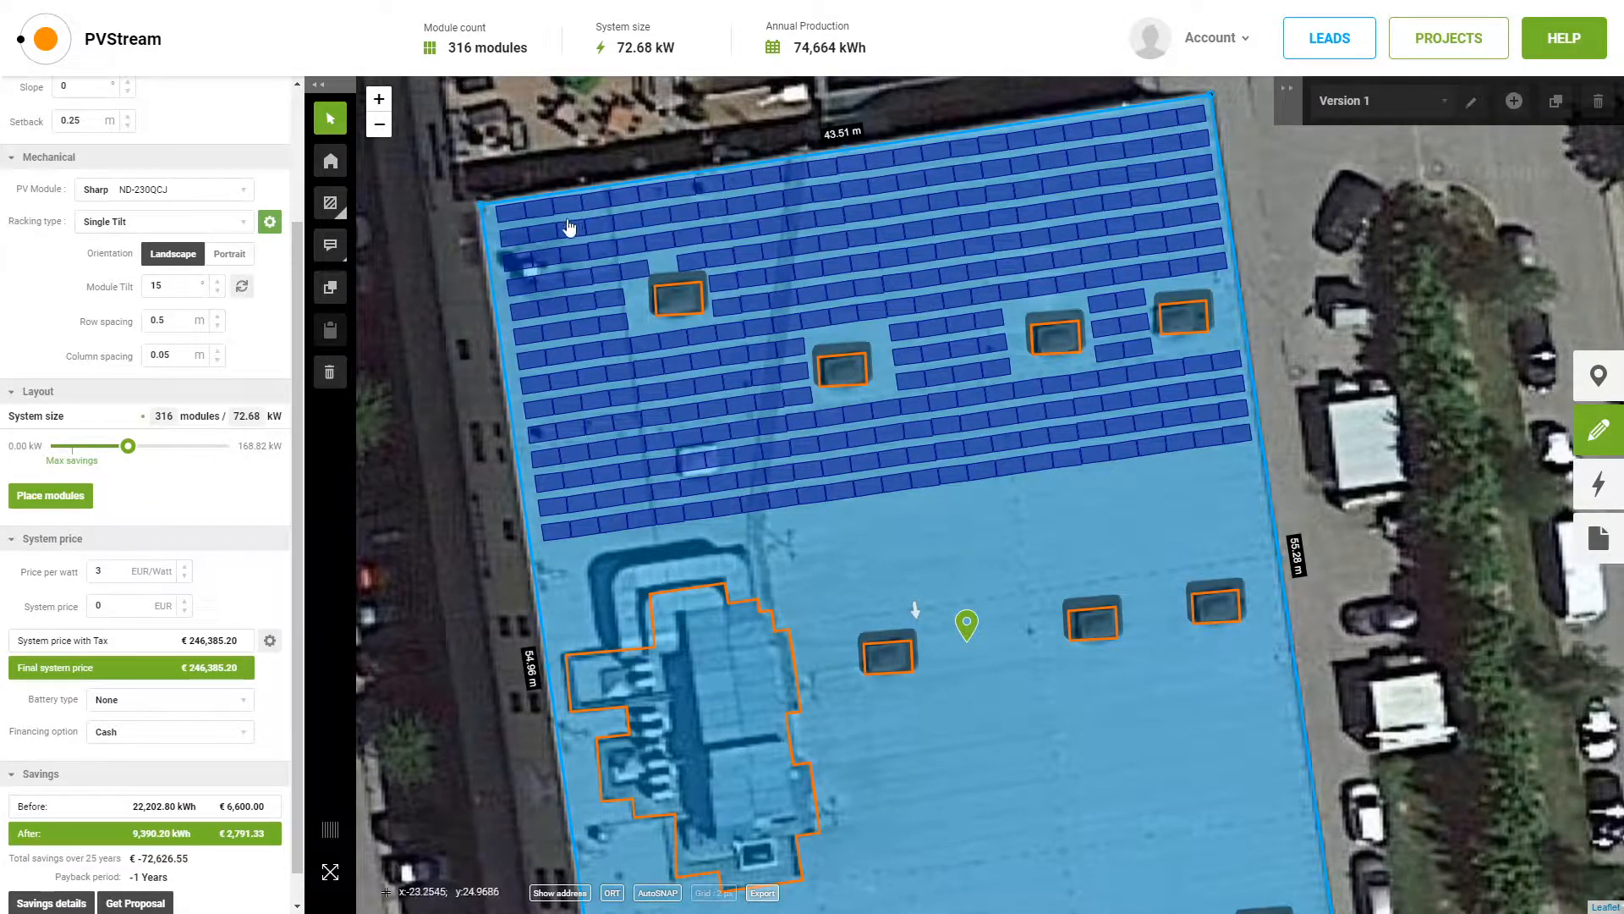
pyautogui.click(329, 831)
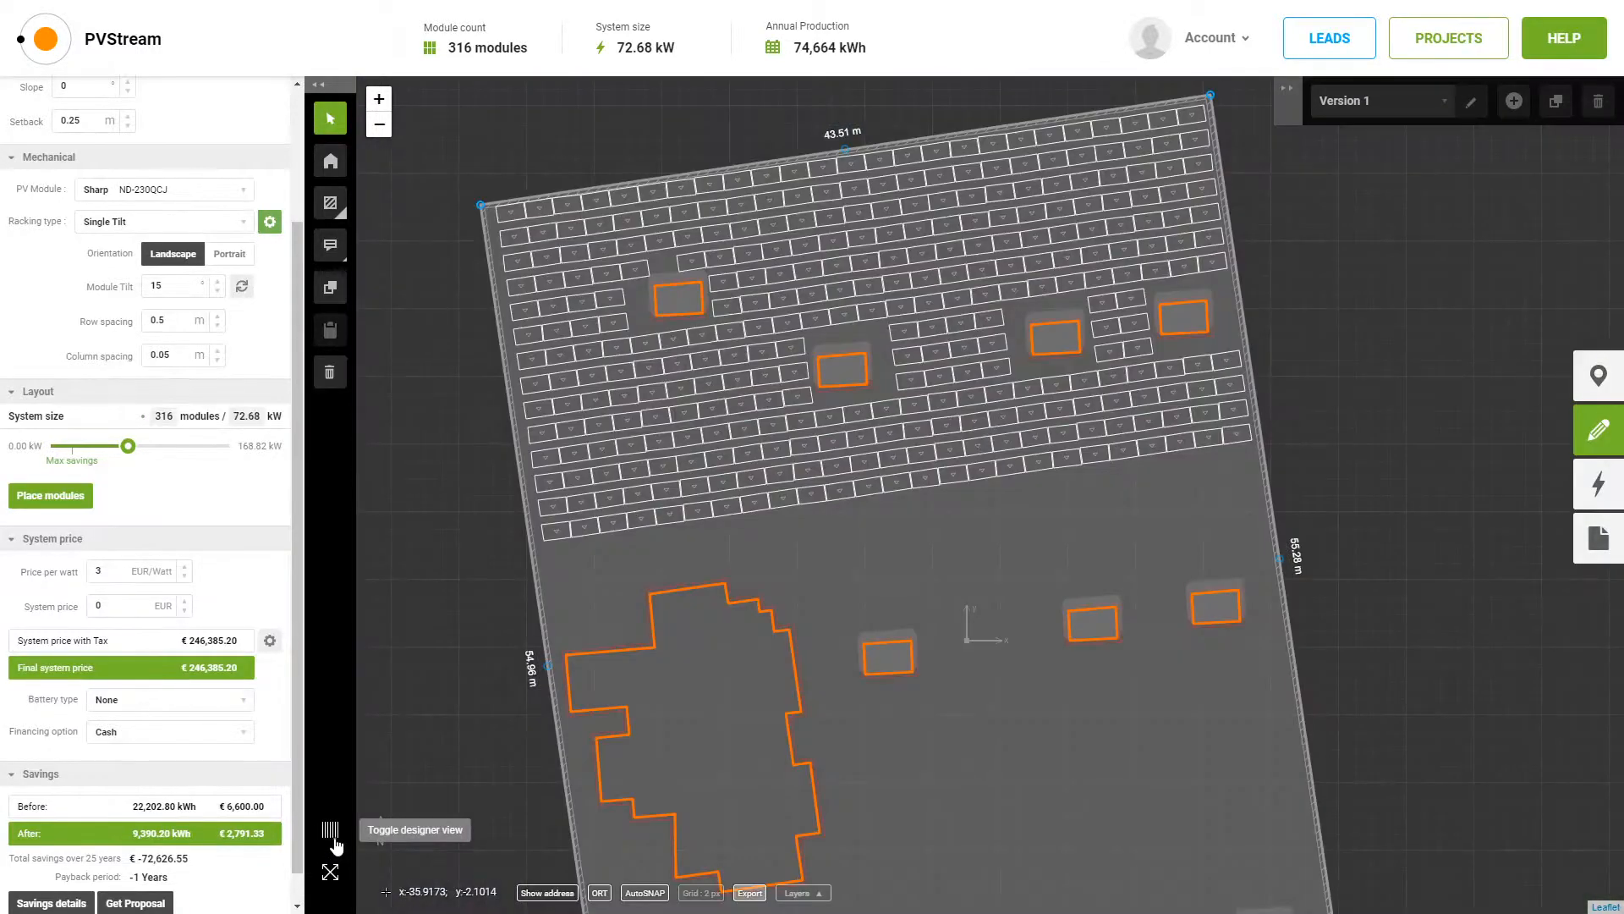
pyautogui.click(1597, 484)
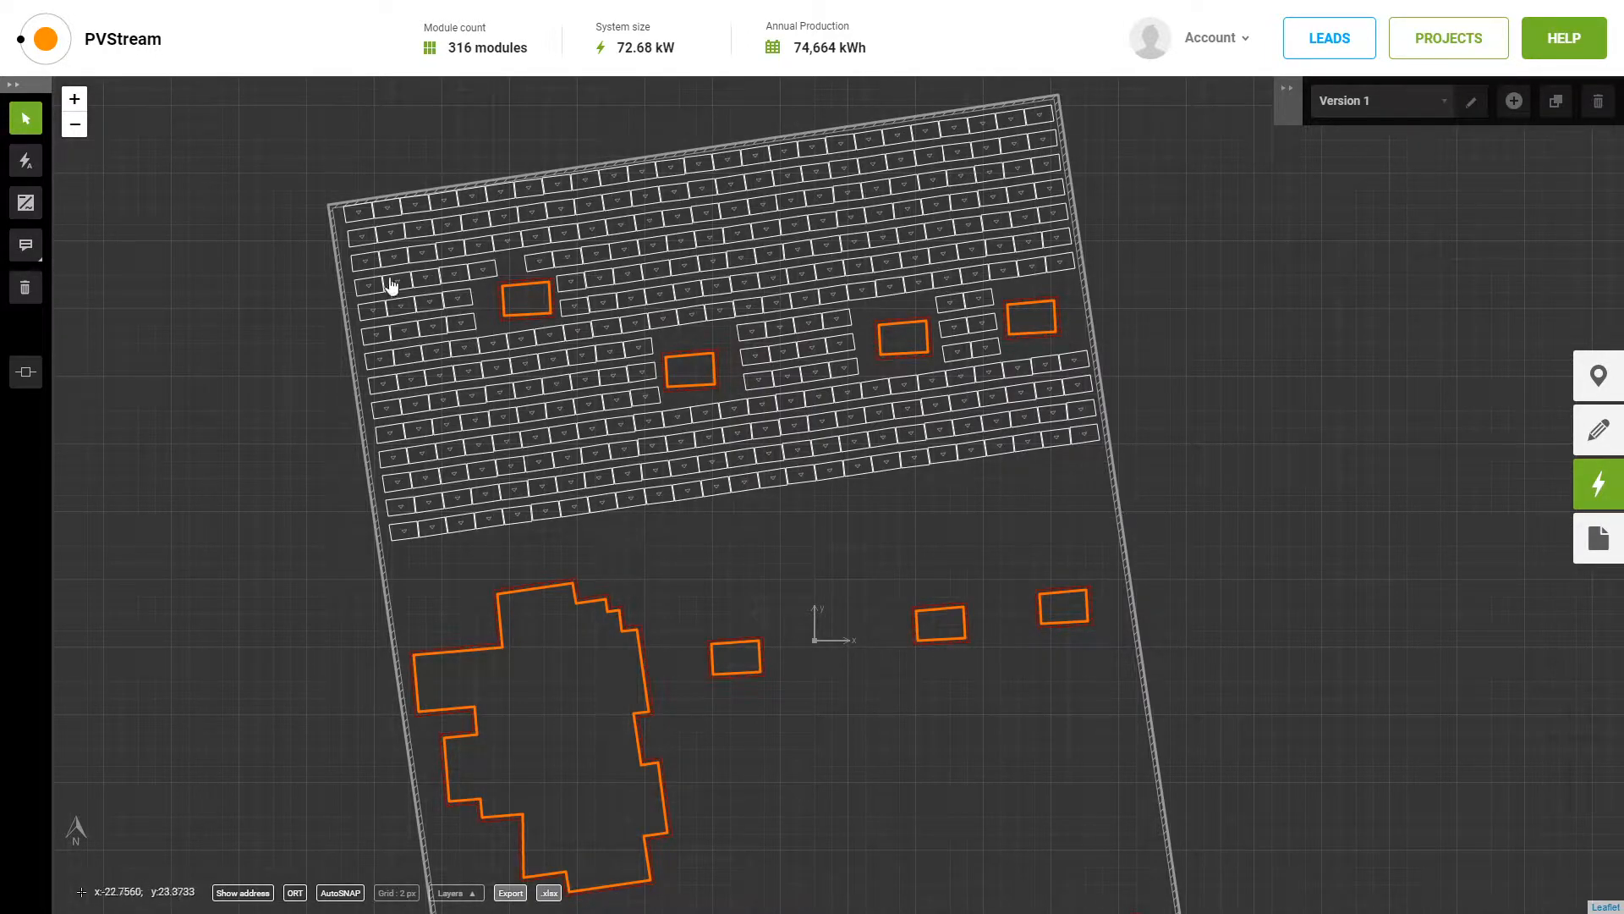
# Auto-generate the electrical design using the 2 x 33000TL inverter option.
pyautogui.click(28, 164)
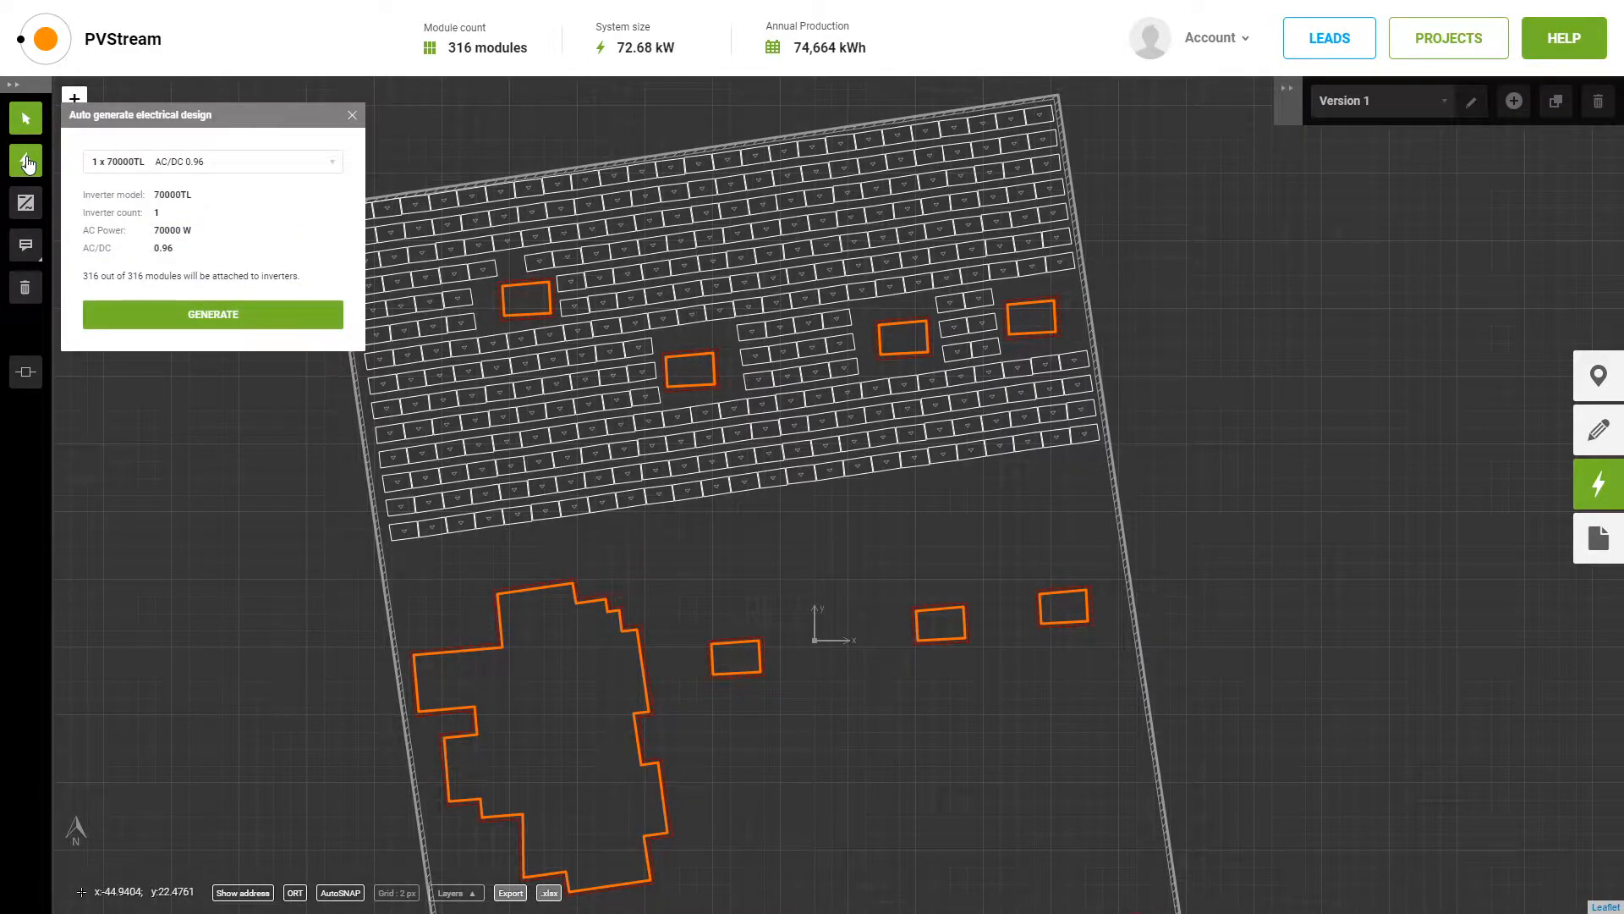
pyautogui.click(287, 162)
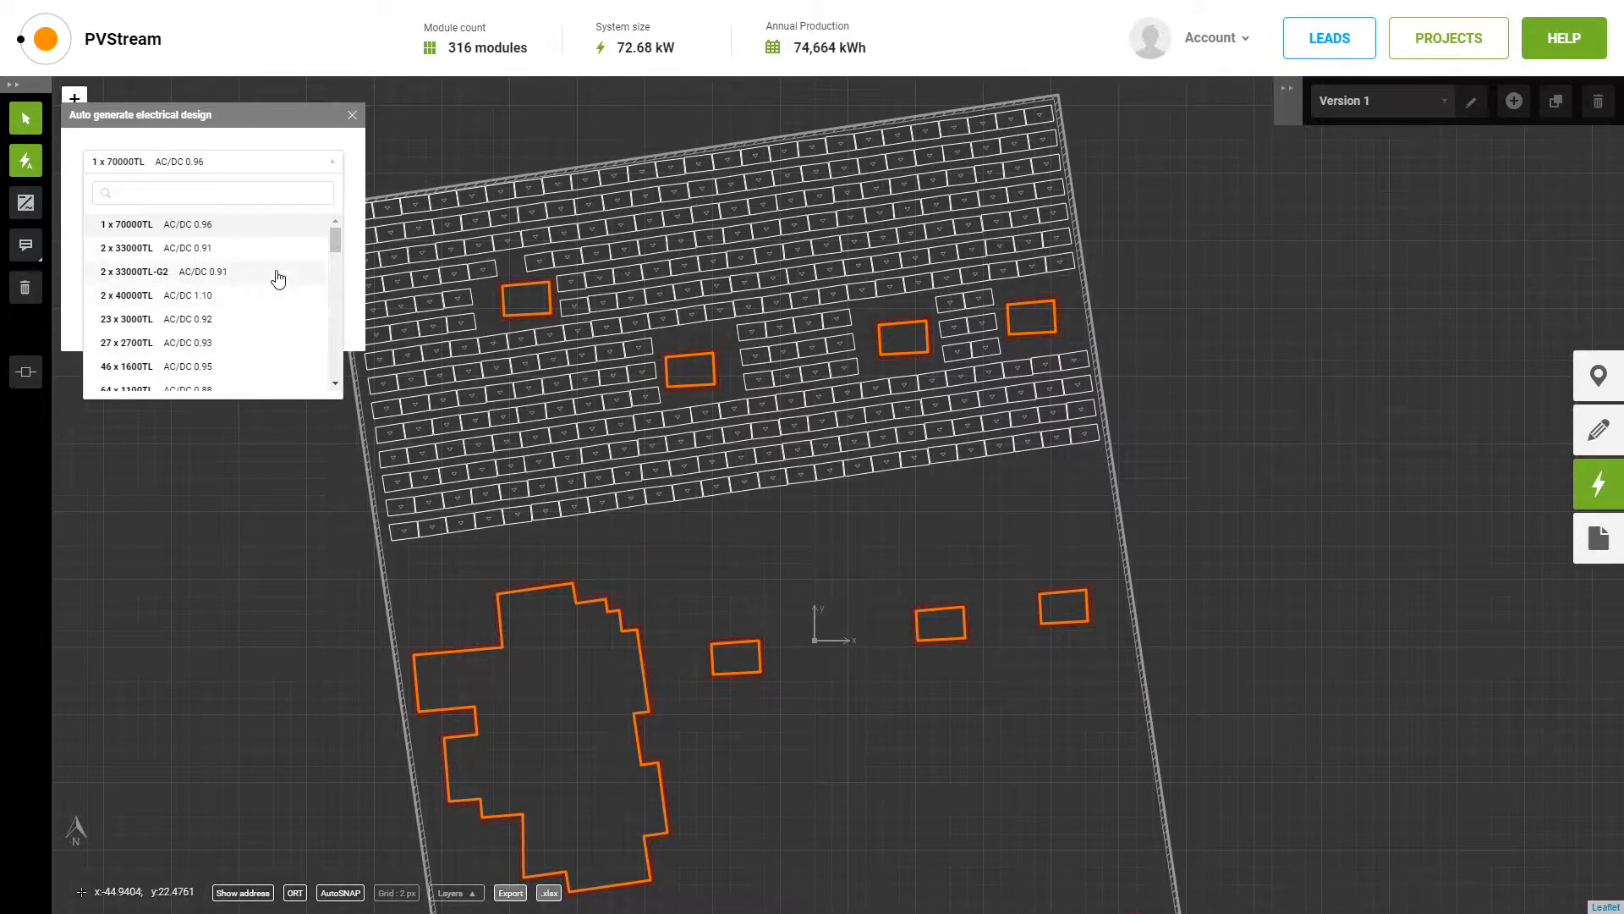
pyautogui.scroll(-1, 257, 324)
pyautogui.scroll(-3, 317, 284)
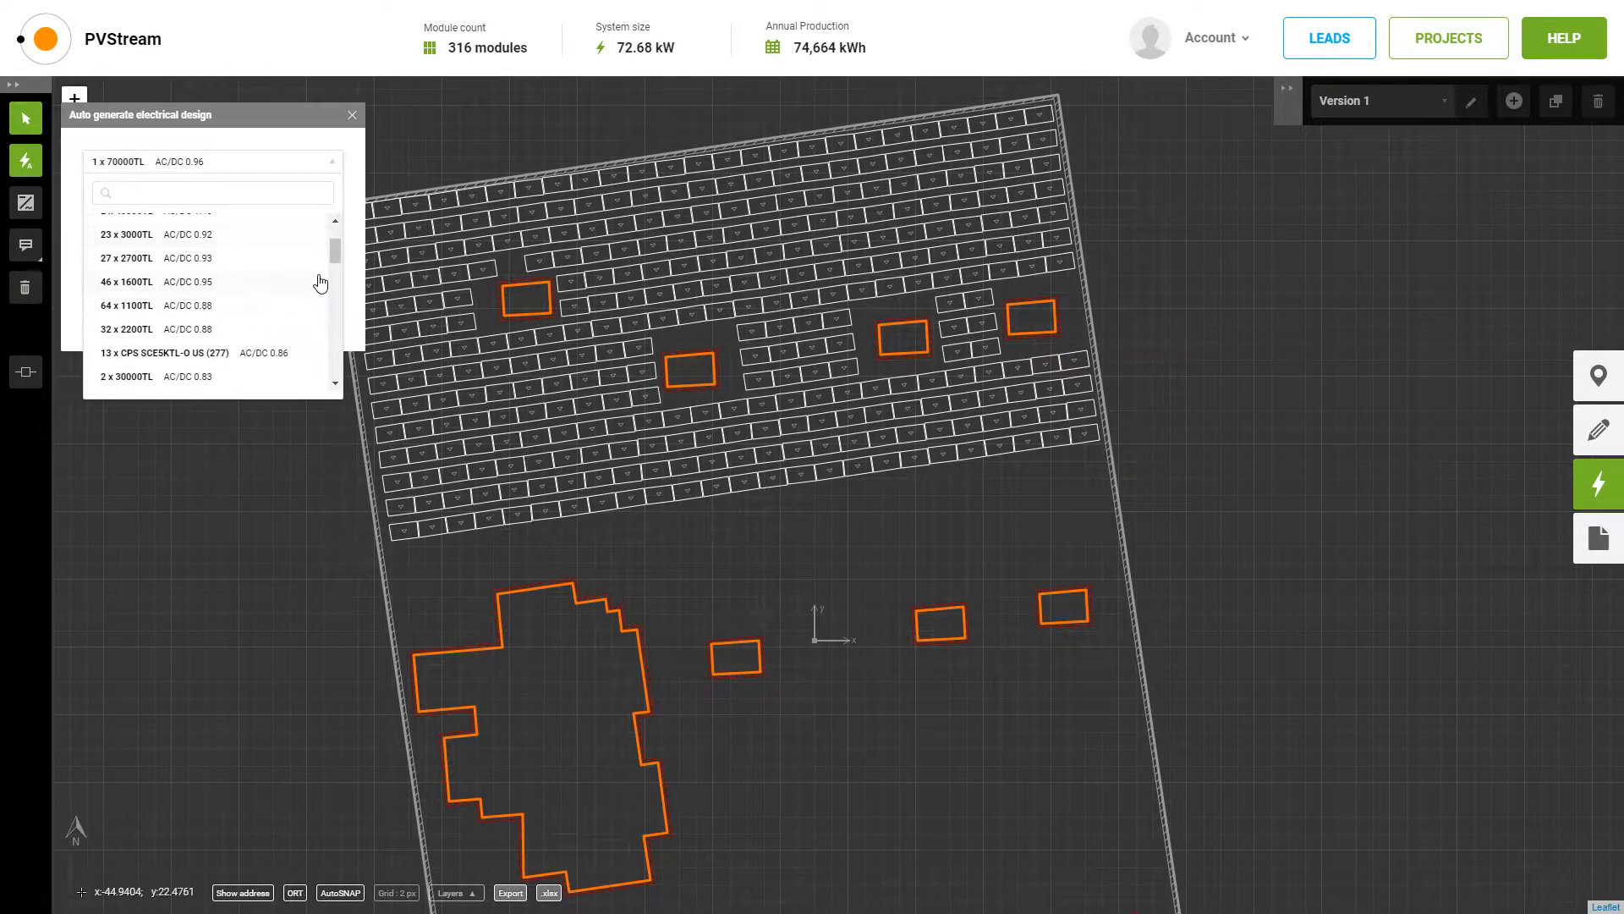
pyautogui.scroll(3, 314, 291)
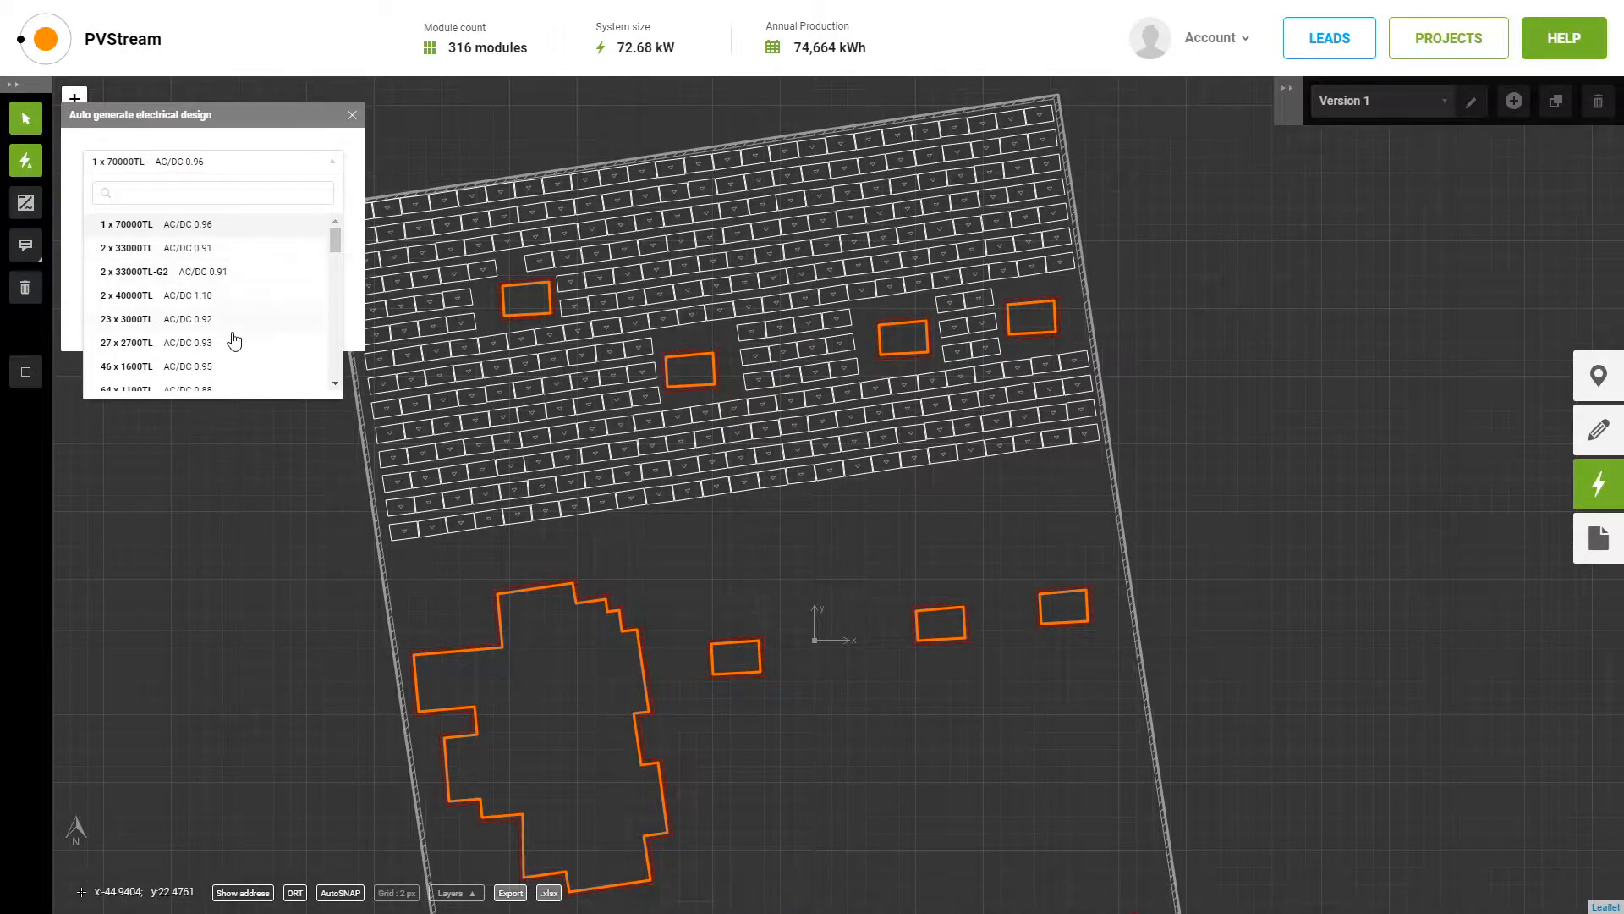
pyautogui.click(189, 258)
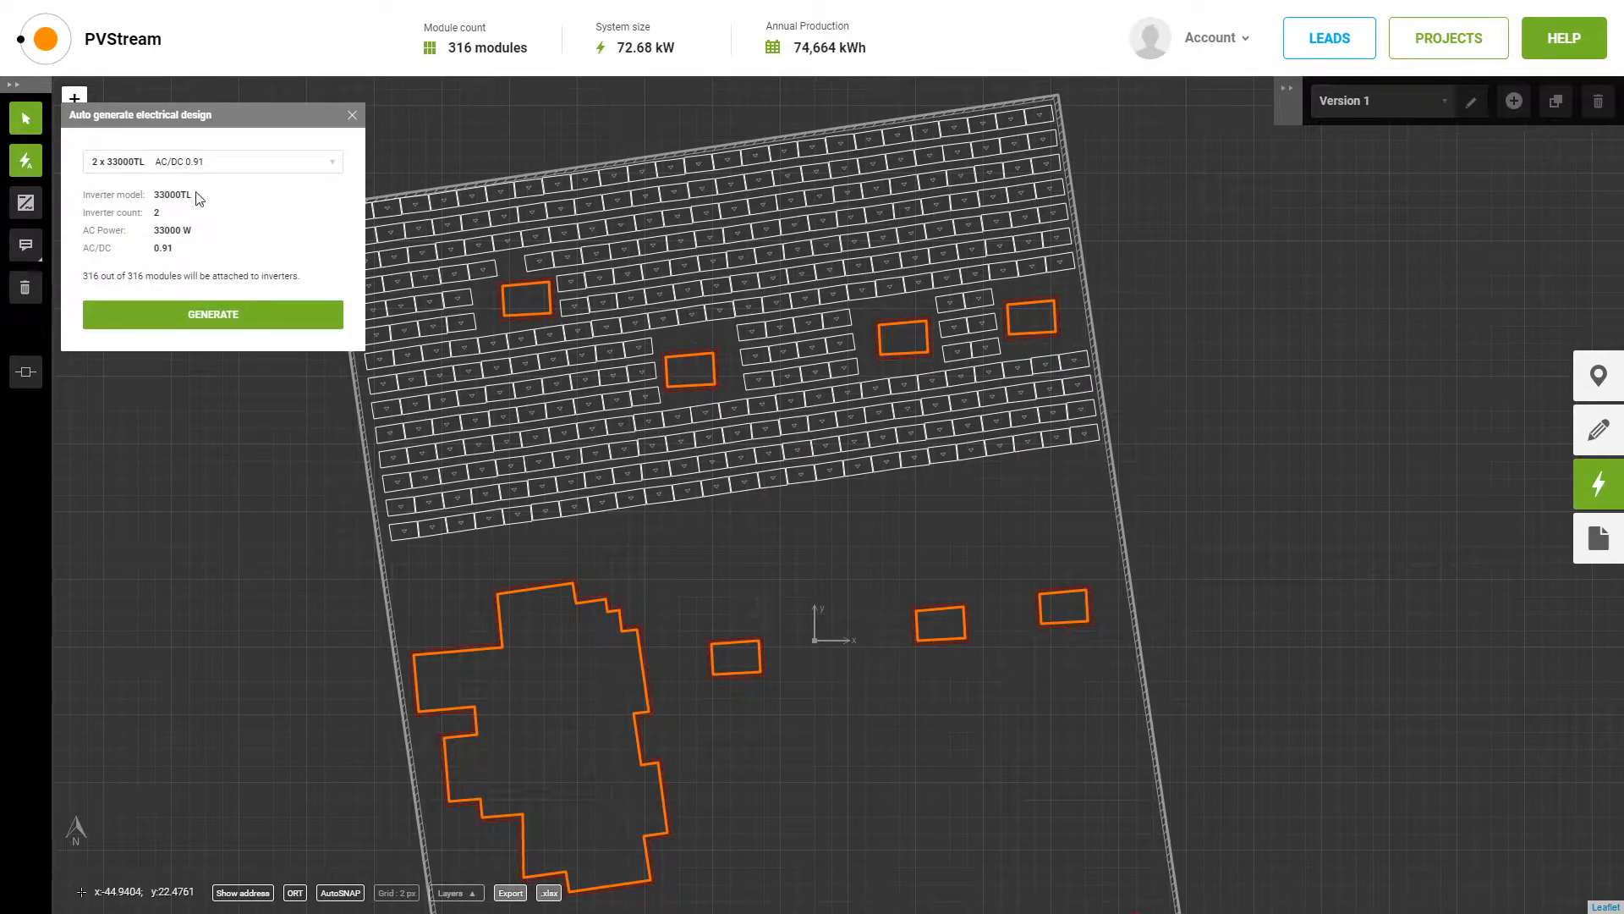
pyautogui.click(191, 318)
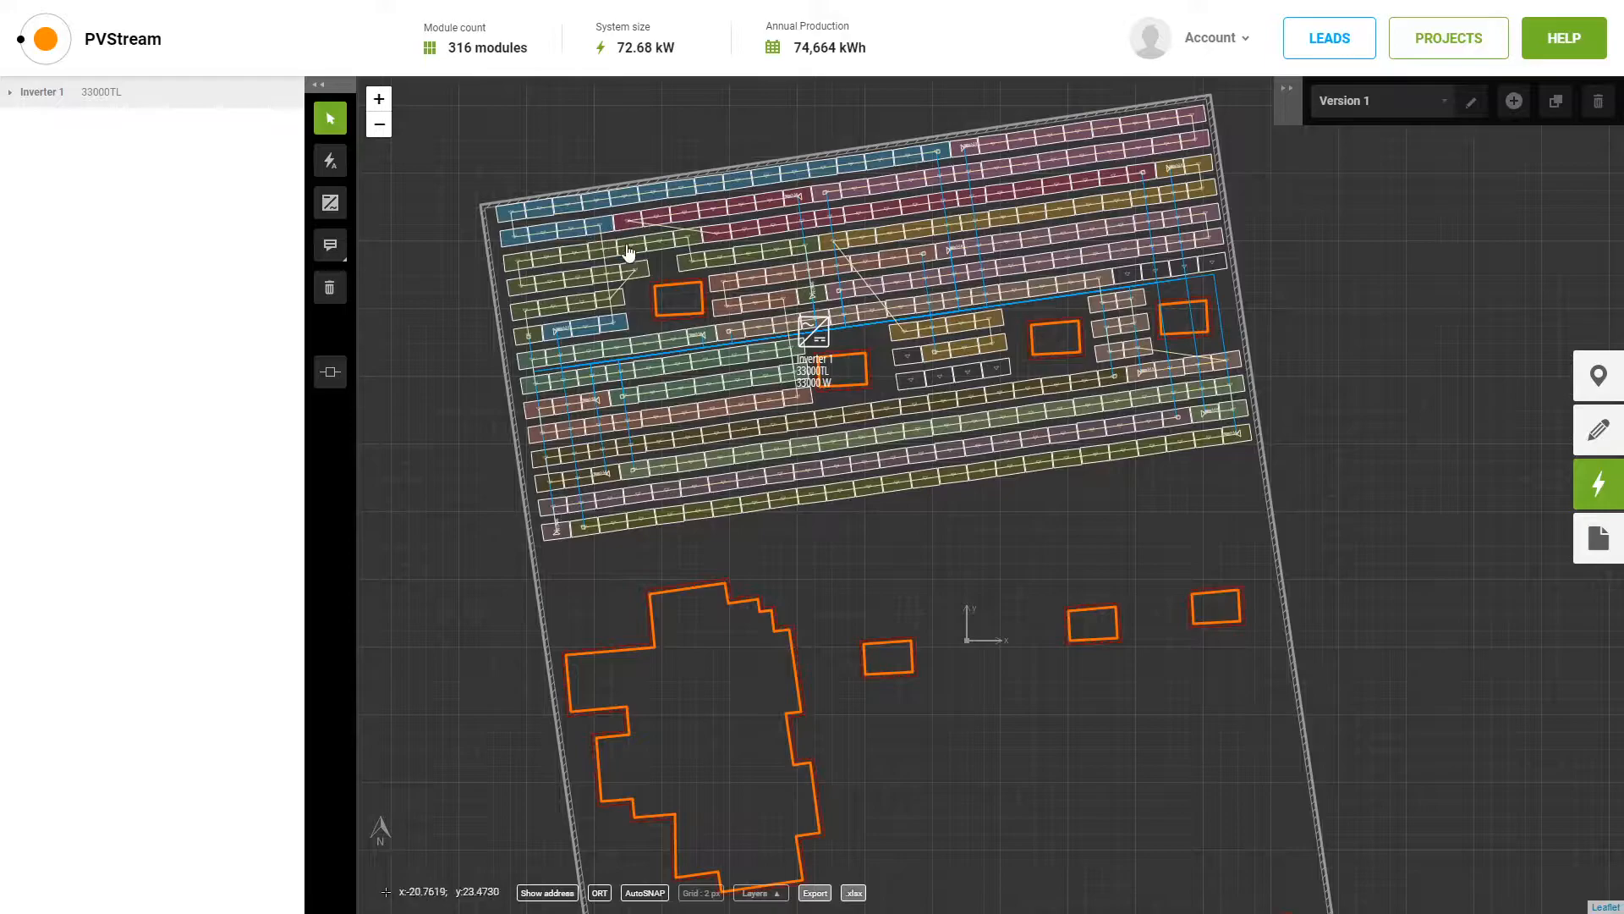
# Examine the generated string layout, wiring and string labels across the roof, including a close look at String 1-2-5.
pyautogui.scroll(2, 826, 198)
pyautogui.moveTo(648, 121); pyautogui.dragTo(972, 131)
pyautogui.moveTo(690, 161); pyautogui.dragTo(570, 185)
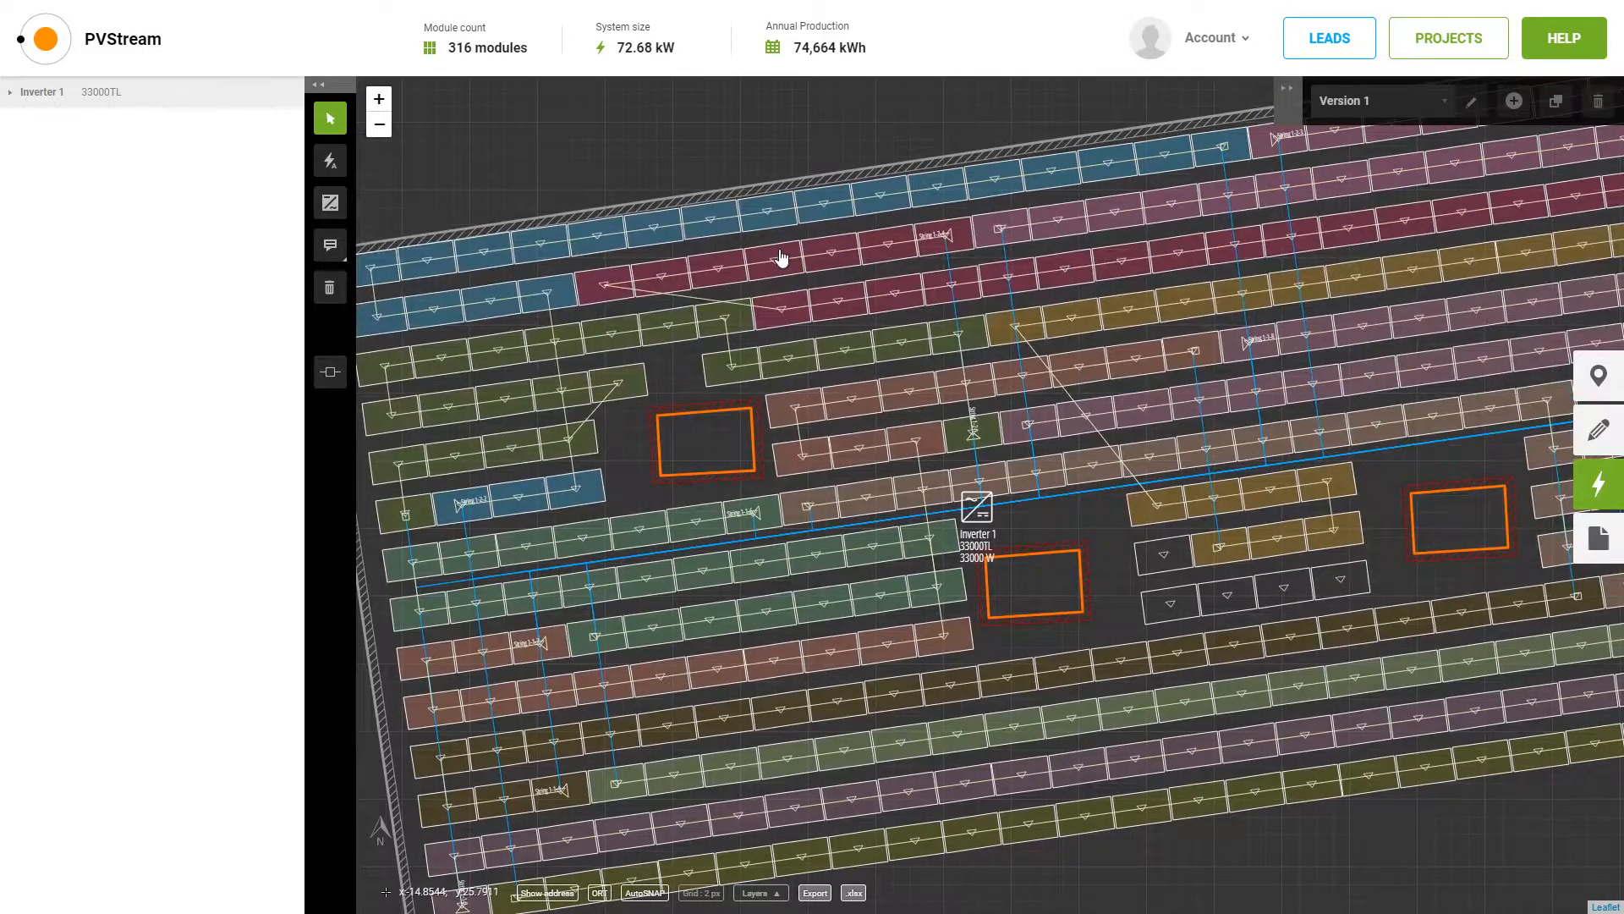
pyautogui.moveTo(634, 149); pyautogui.dragTo(373, 236)
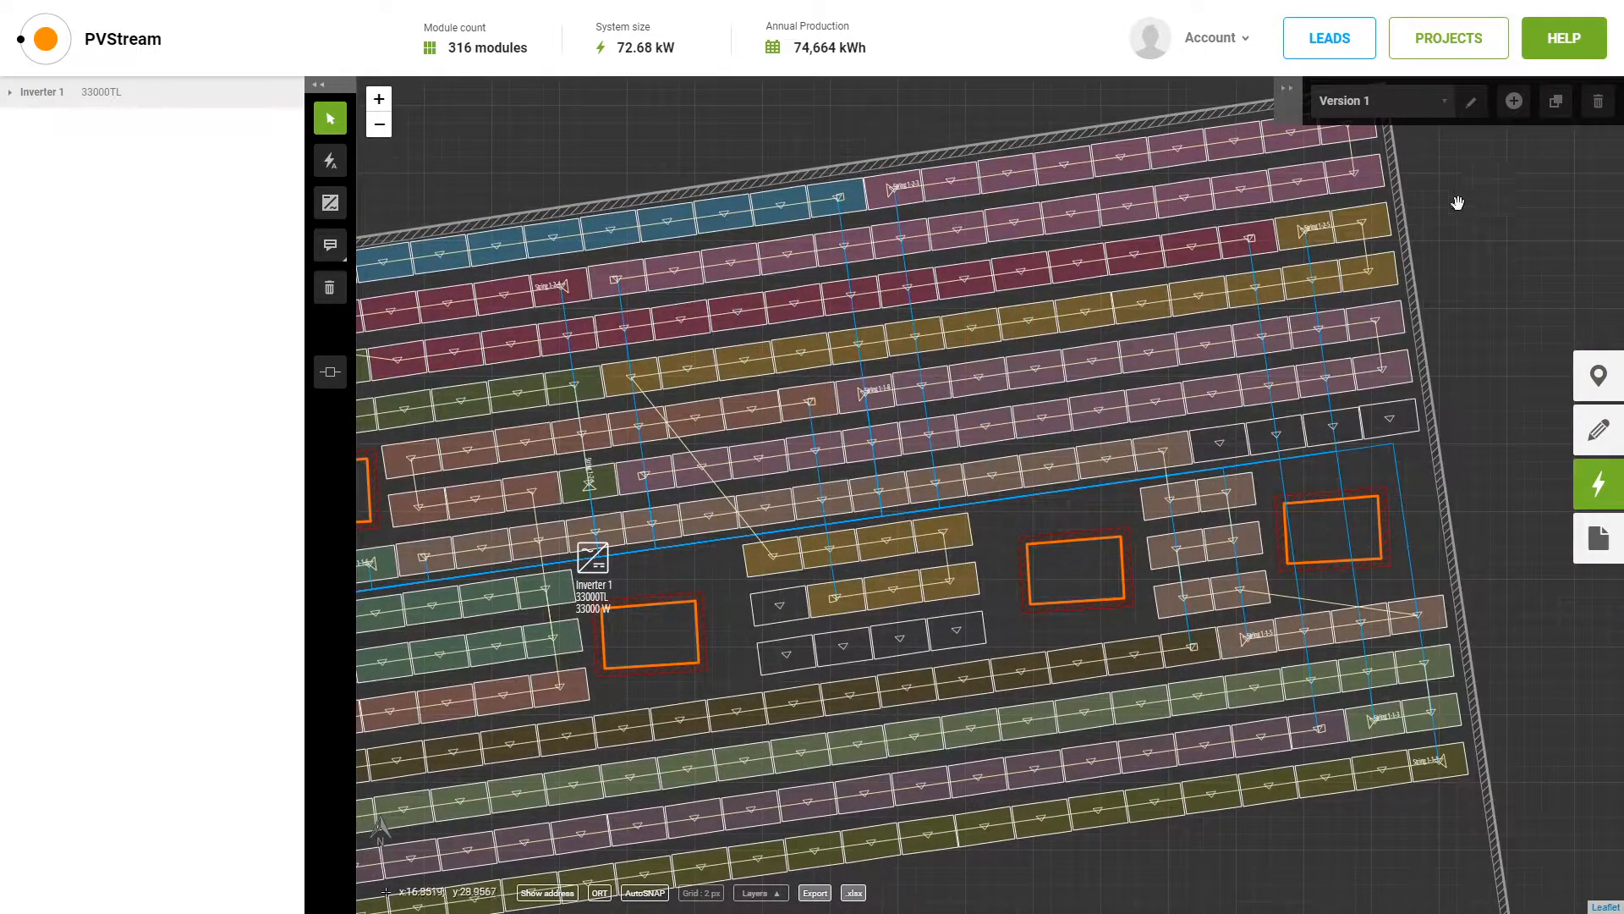
pyautogui.scroll(4, 1325, 243)
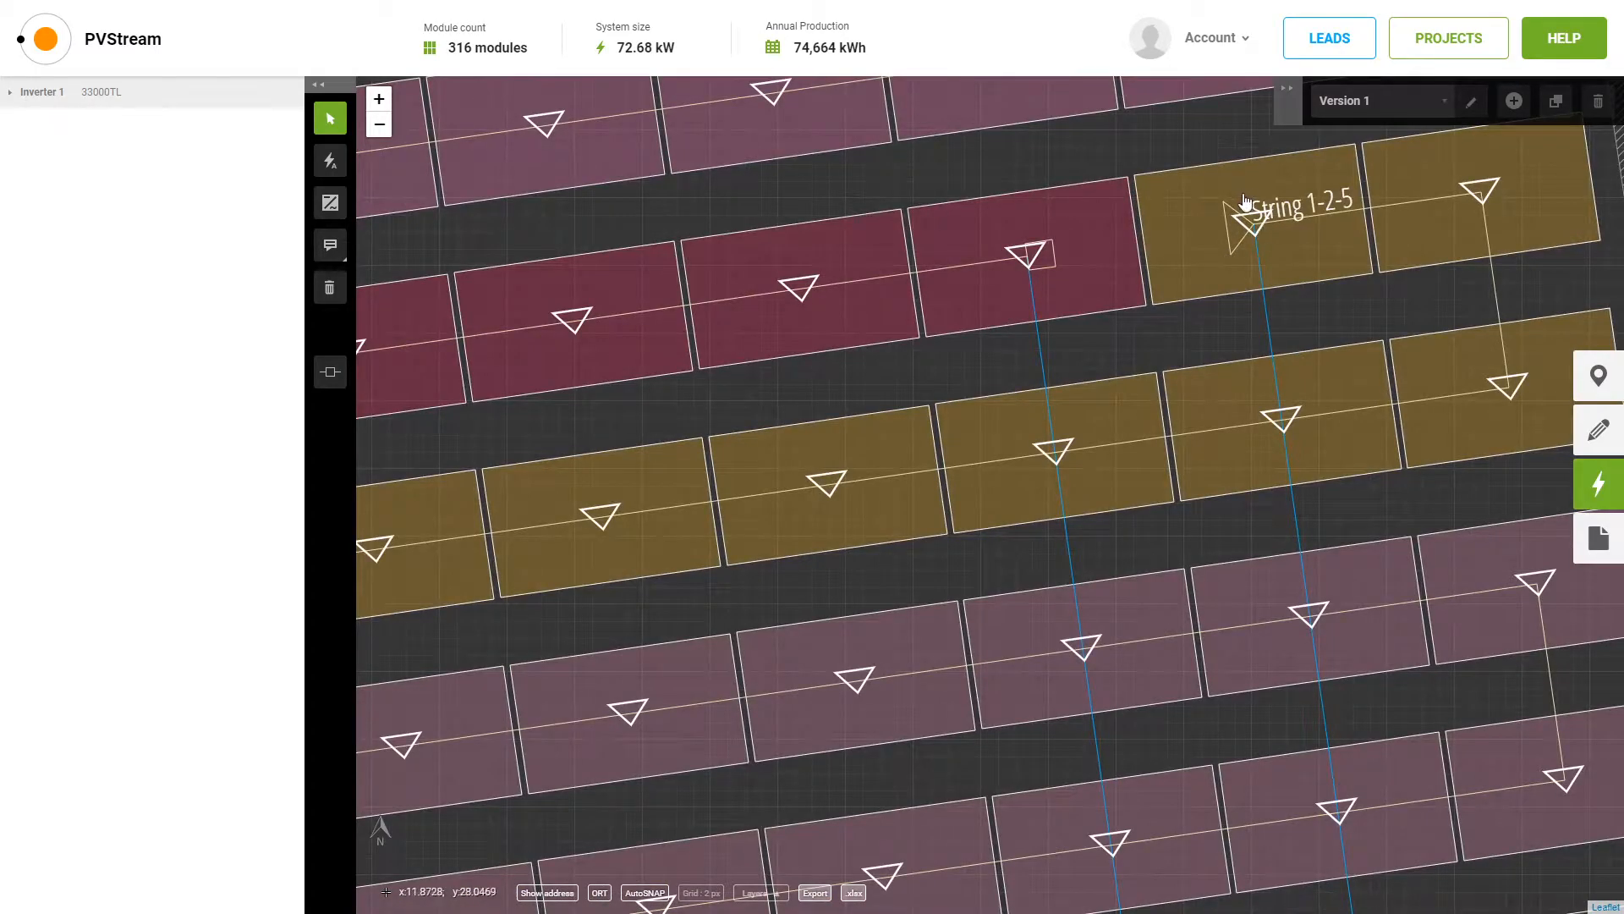
pyautogui.scroll(-2, 1244, 207)
pyautogui.scroll(2, 1256, 208)
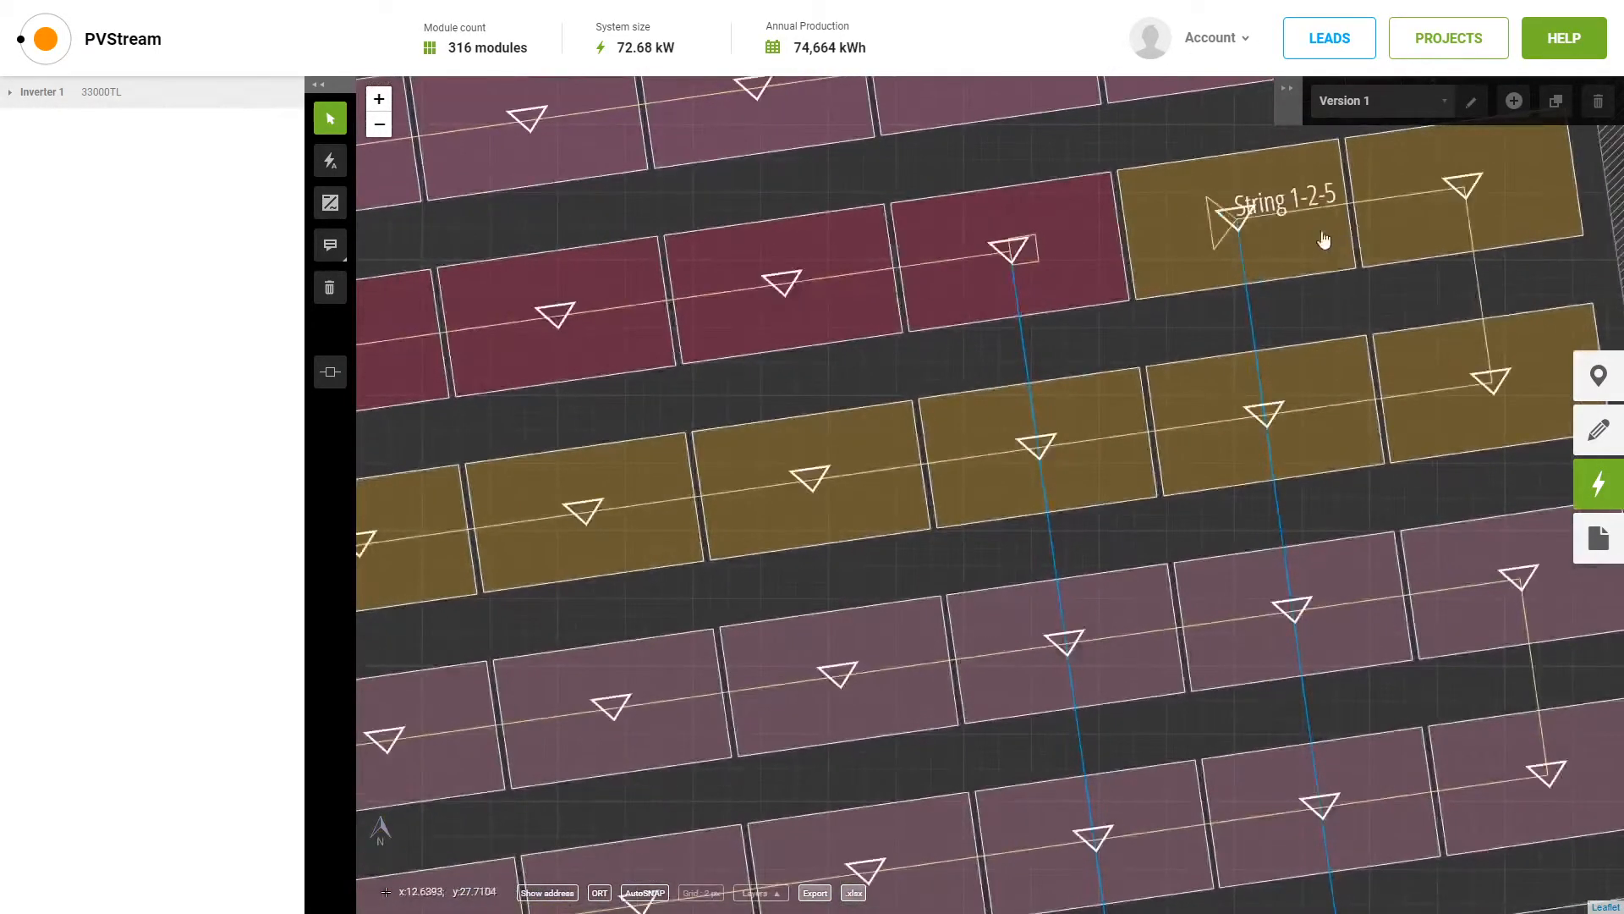
pyautogui.scroll(-2, 1320, 203)
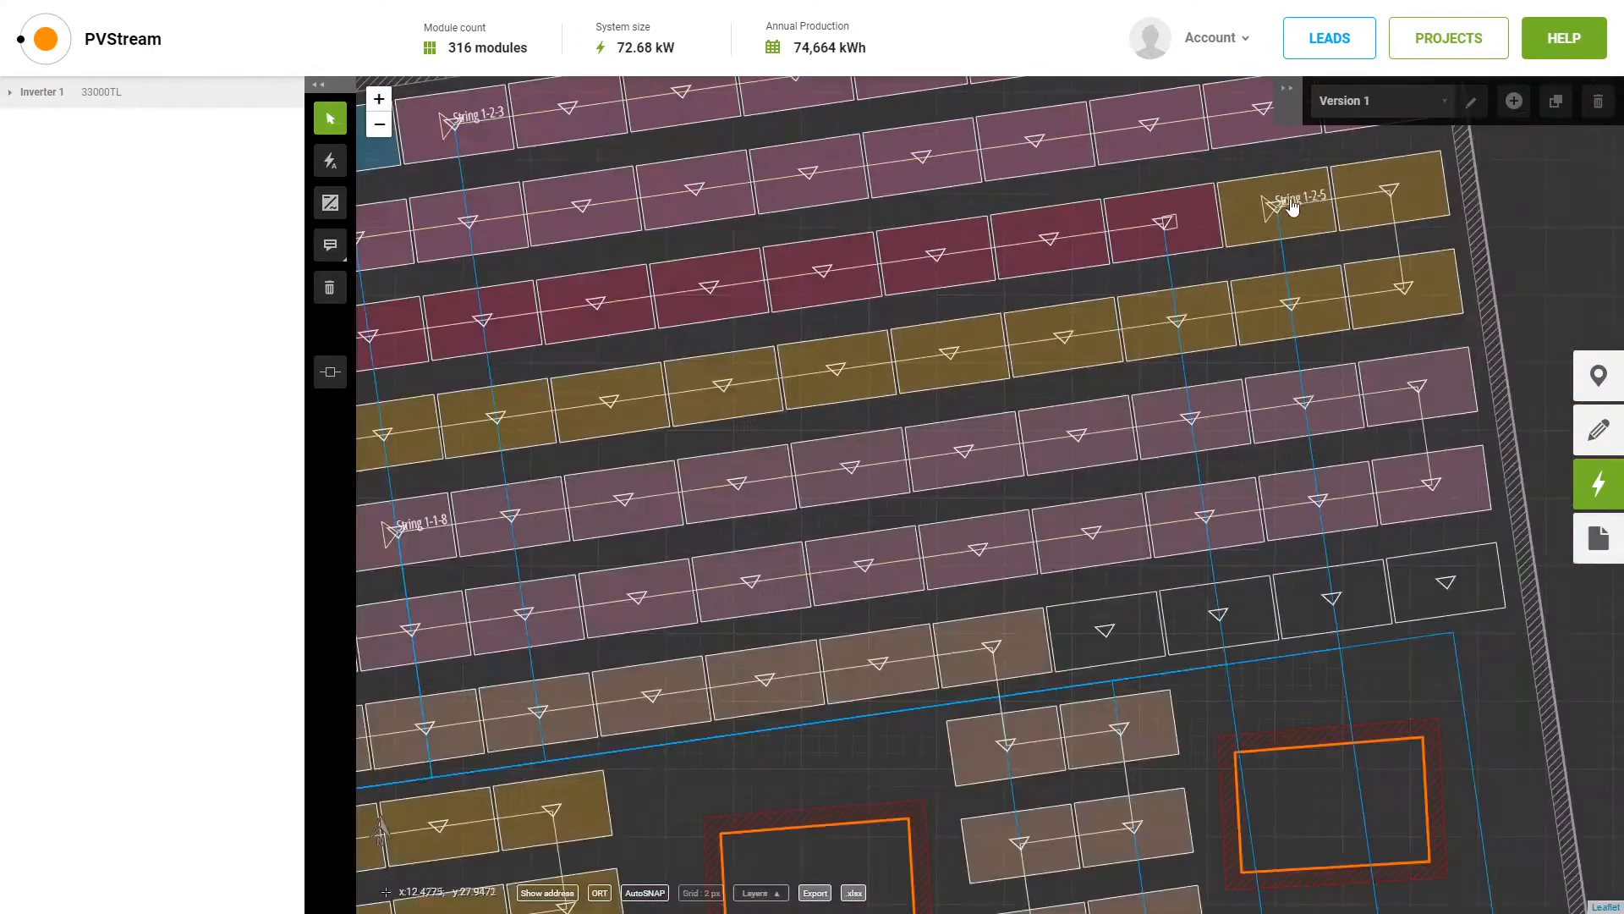
pyautogui.scroll(-1, 998, 326)
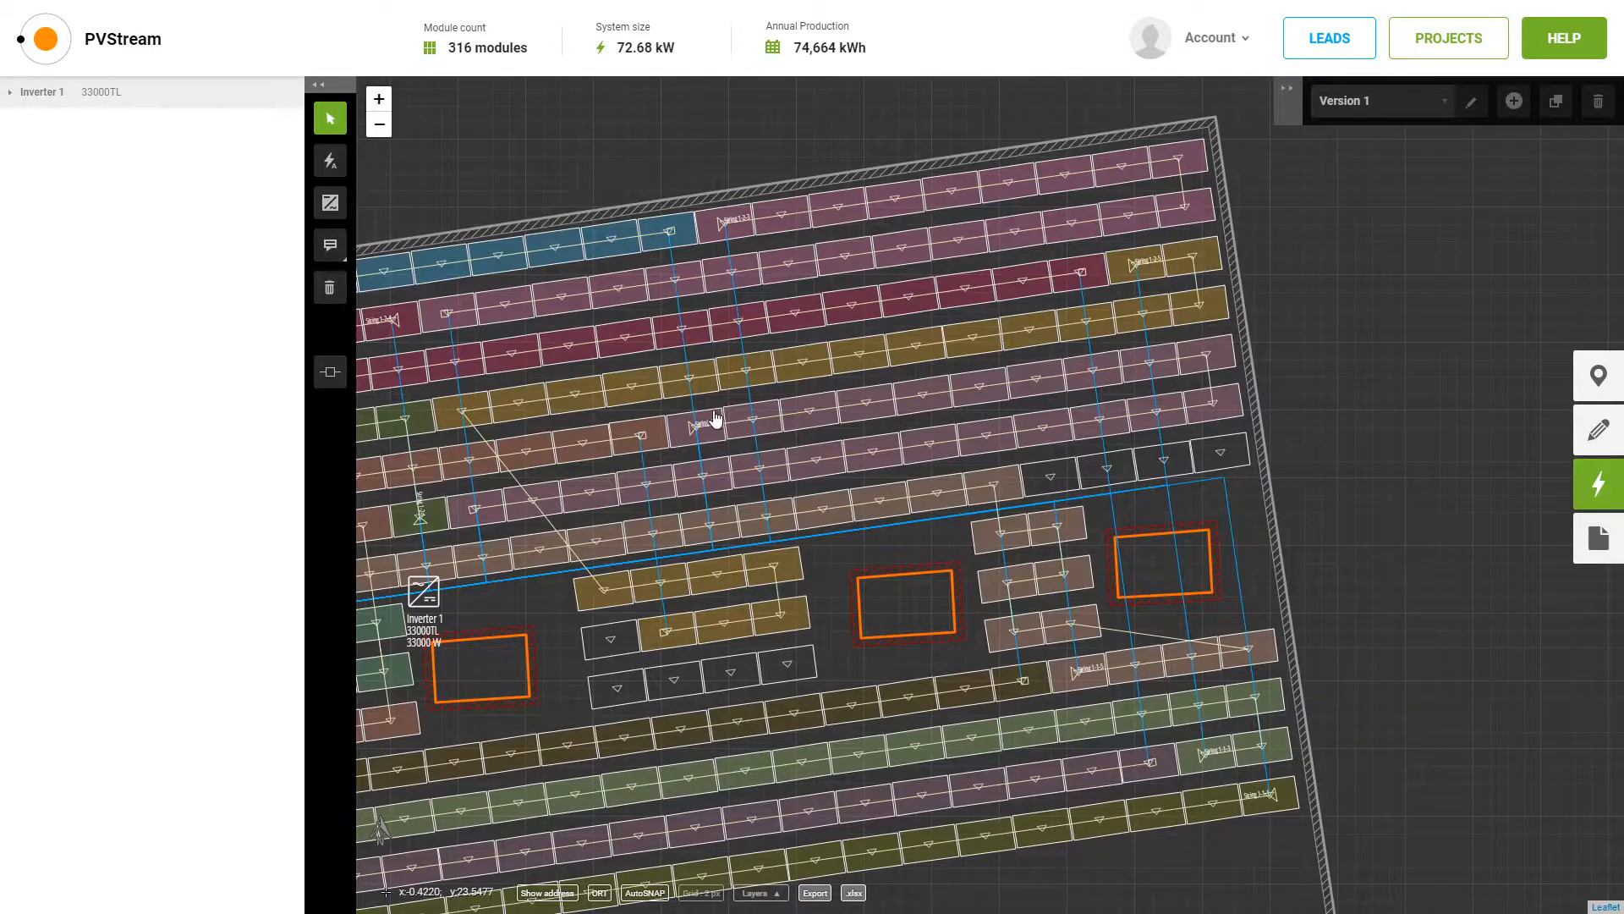
# Inspect the electrical details and wiring length of individual Inverter 1 strings, including 1-2-5, 1-2-4, 1-1-8 and 1-2-2.
pyautogui.click(845, 365)
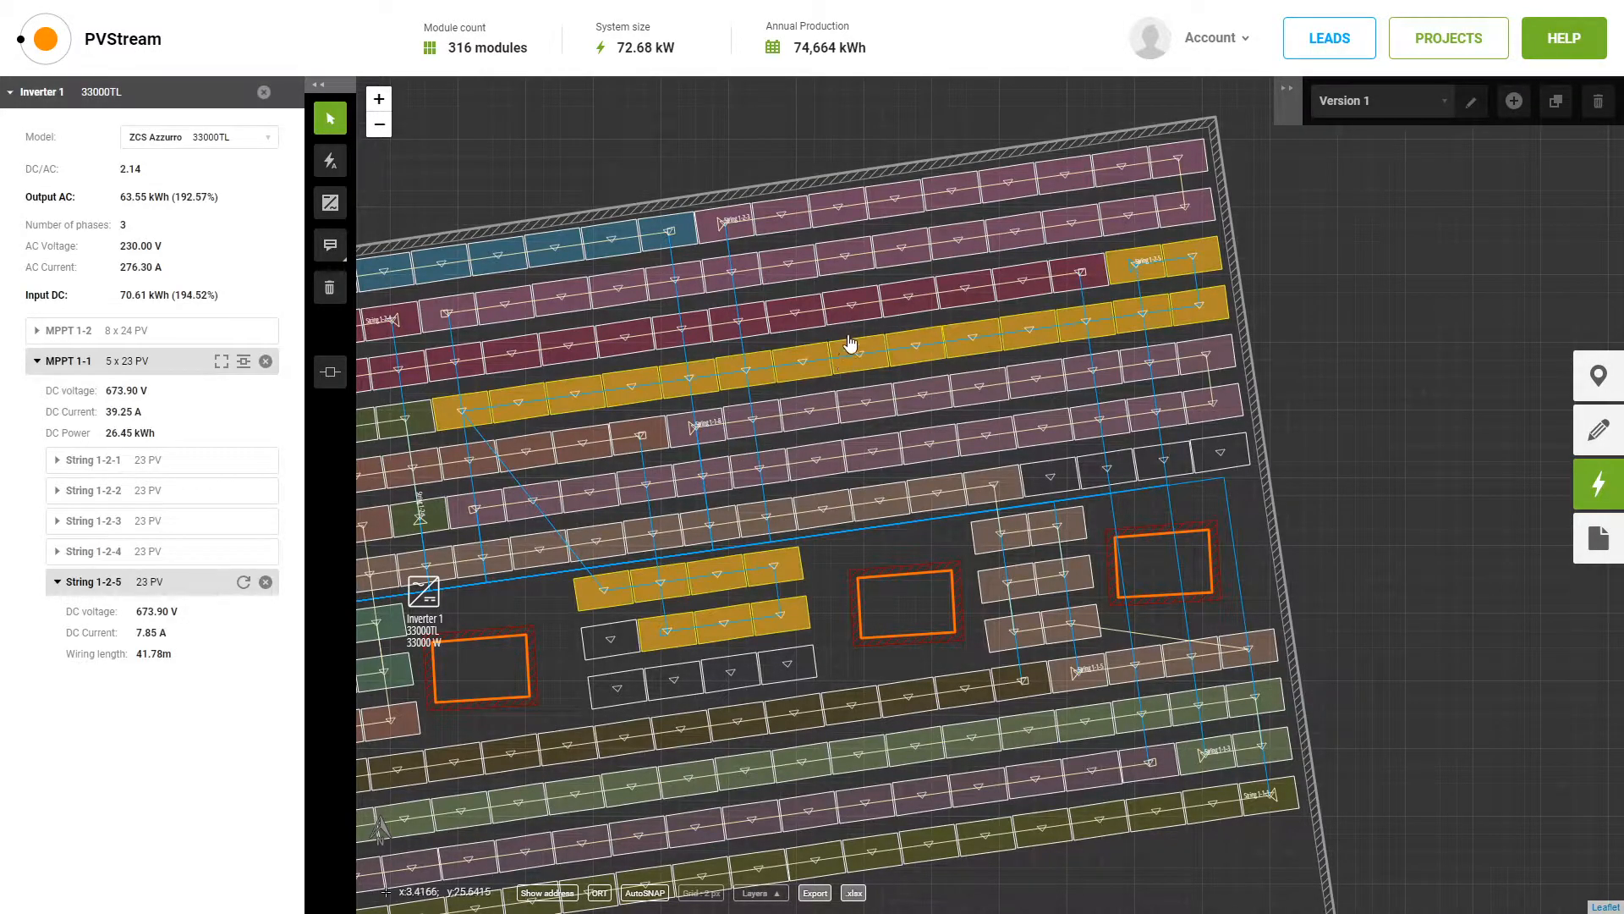
pyautogui.click(864, 313)
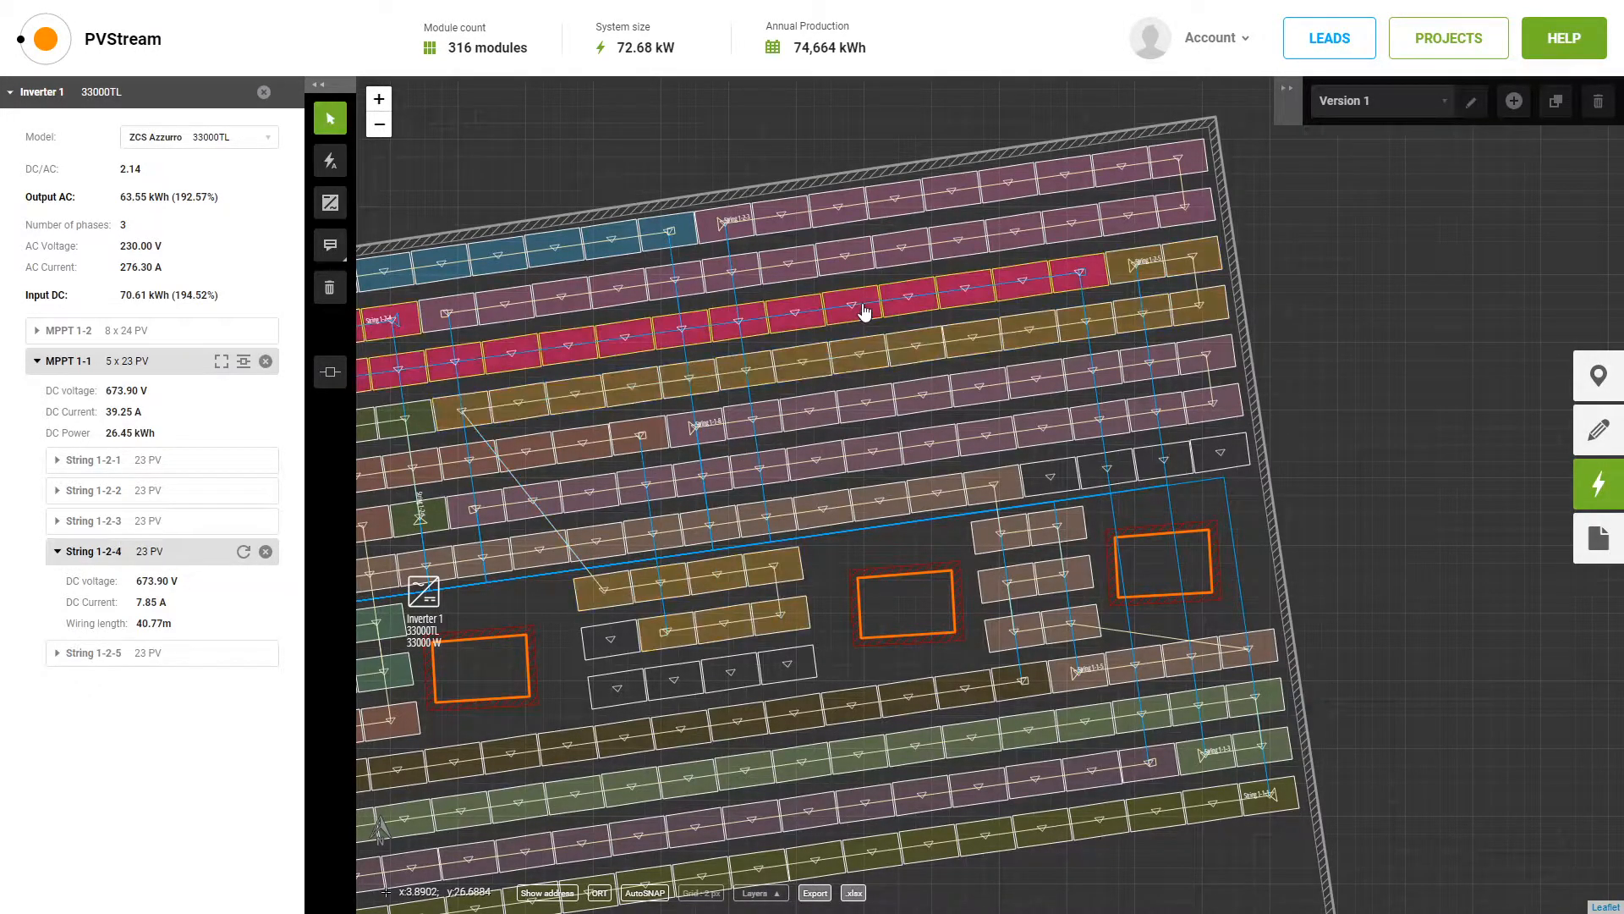
pyautogui.click(852, 412)
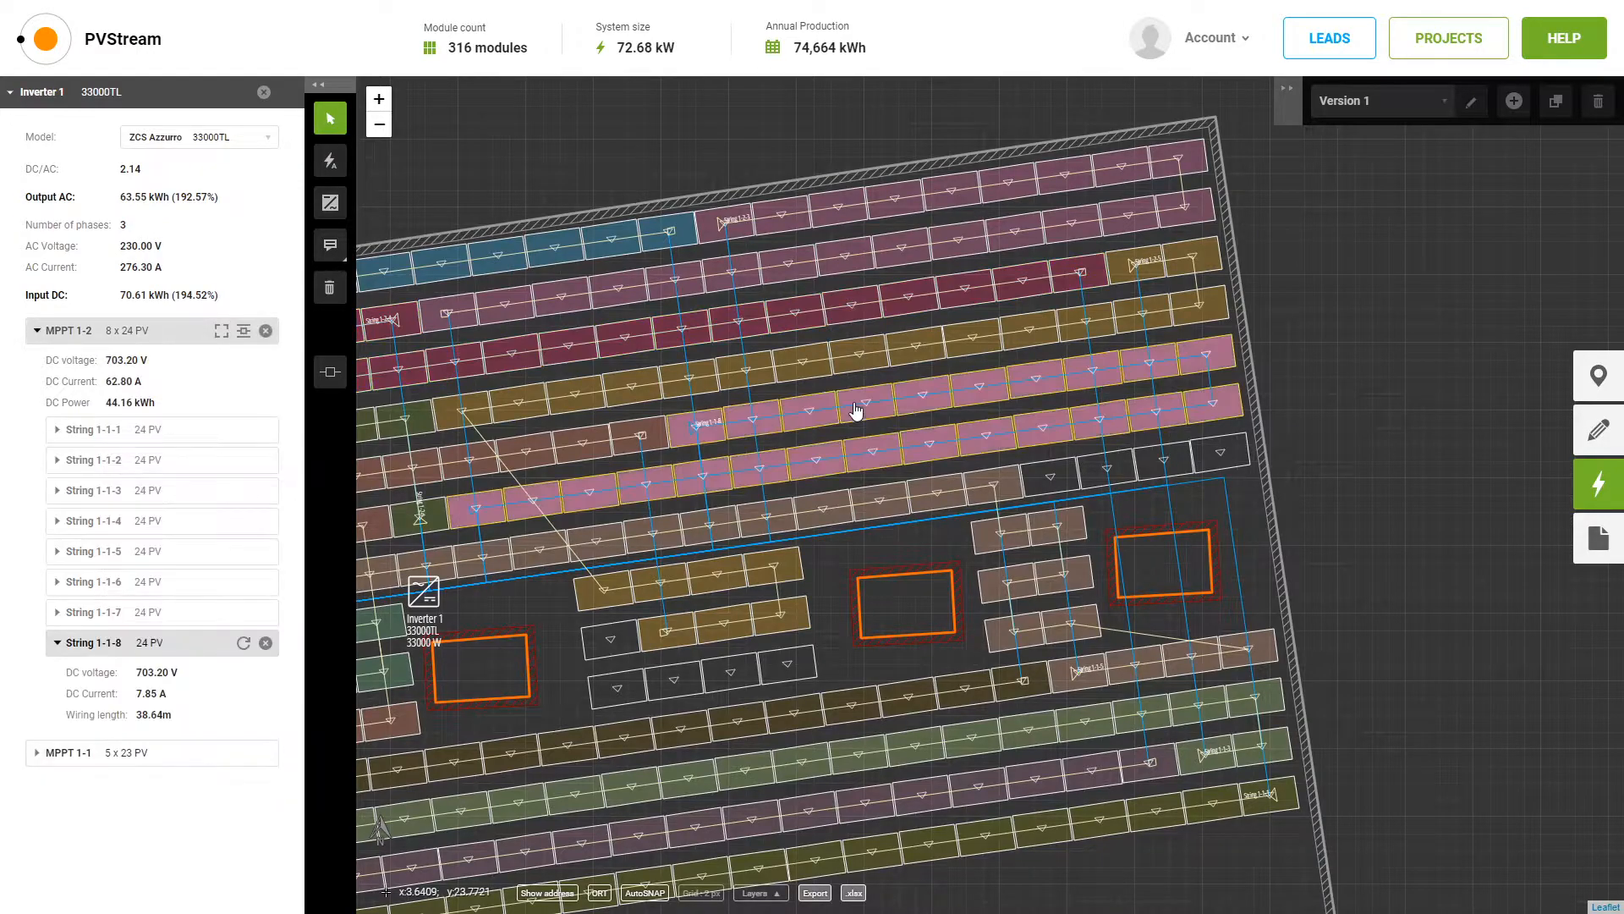
pyautogui.click(843, 212)
pyautogui.click(590, 248)
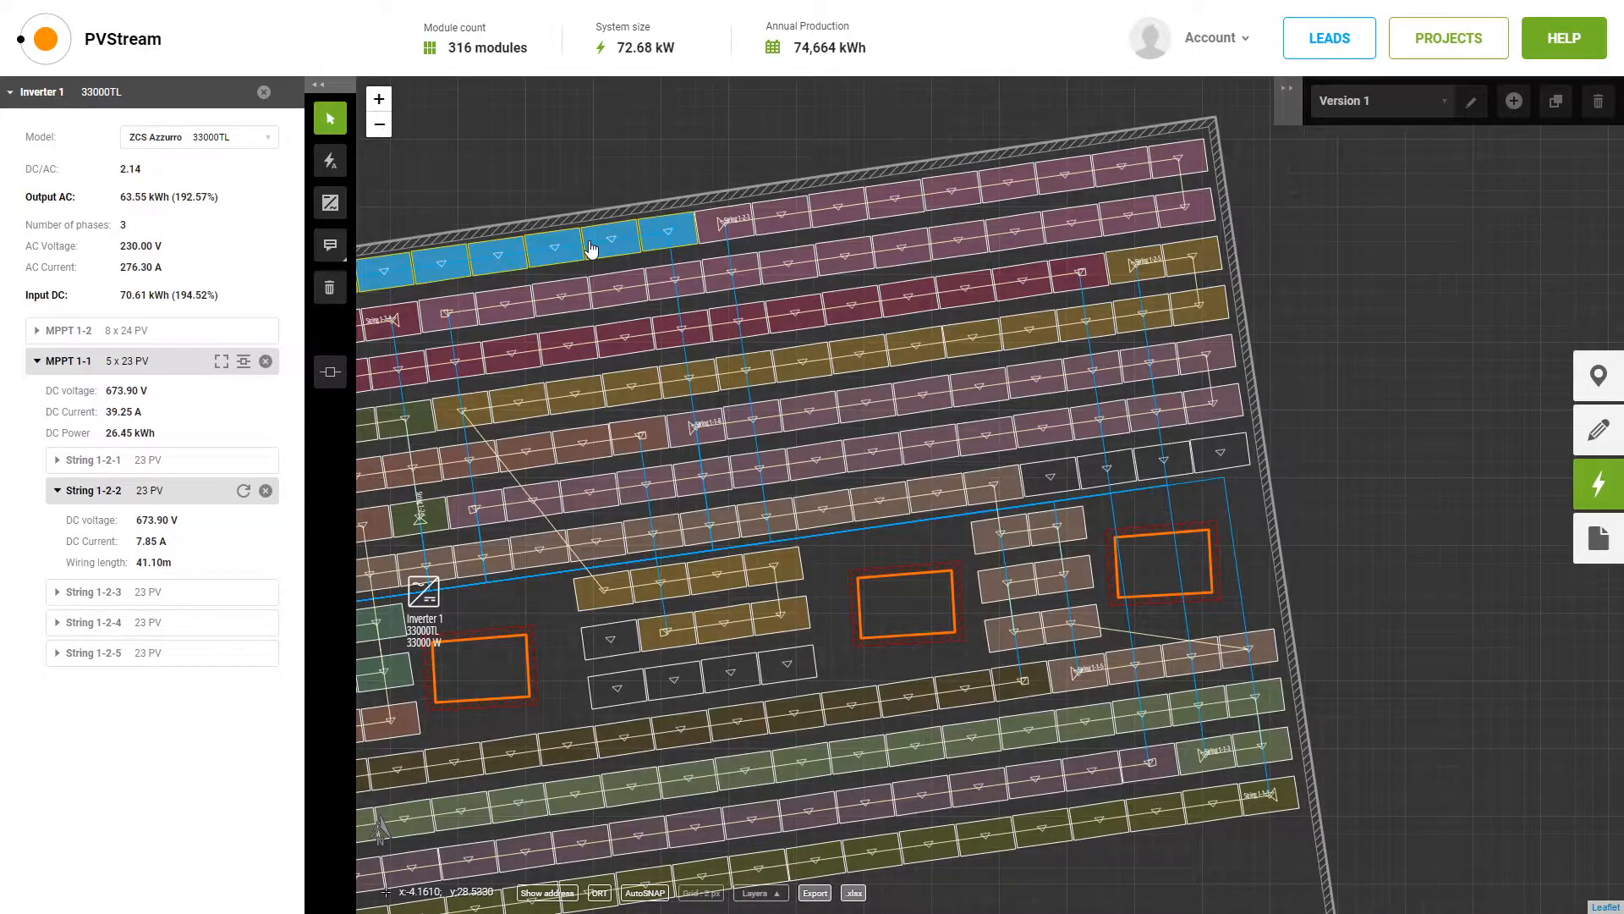
pyautogui.moveTo(559, 160); pyautogui.dragTo(944, 157)
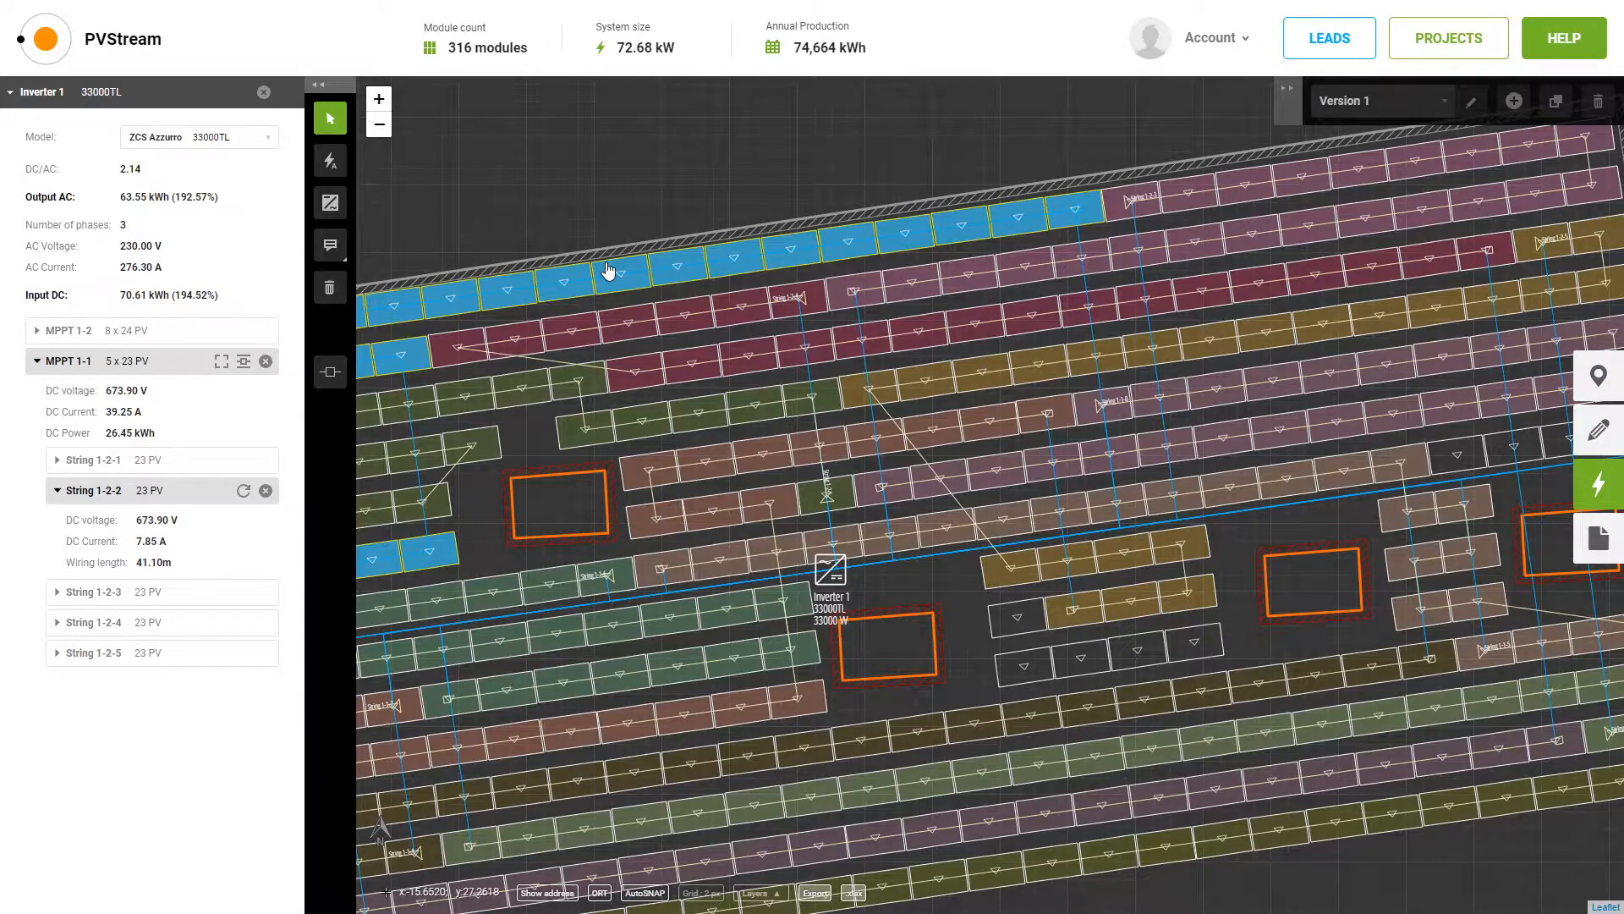
# Inspect the electrical details and wiring length of MPPT 1-1 strings 1-2-1 and 1-2-4 and MPPT 1-2 strings 1-1-2 and 1-1-4.
pyautogui.moveTo(649, 138); pyautogui.dragTo(874, 131)
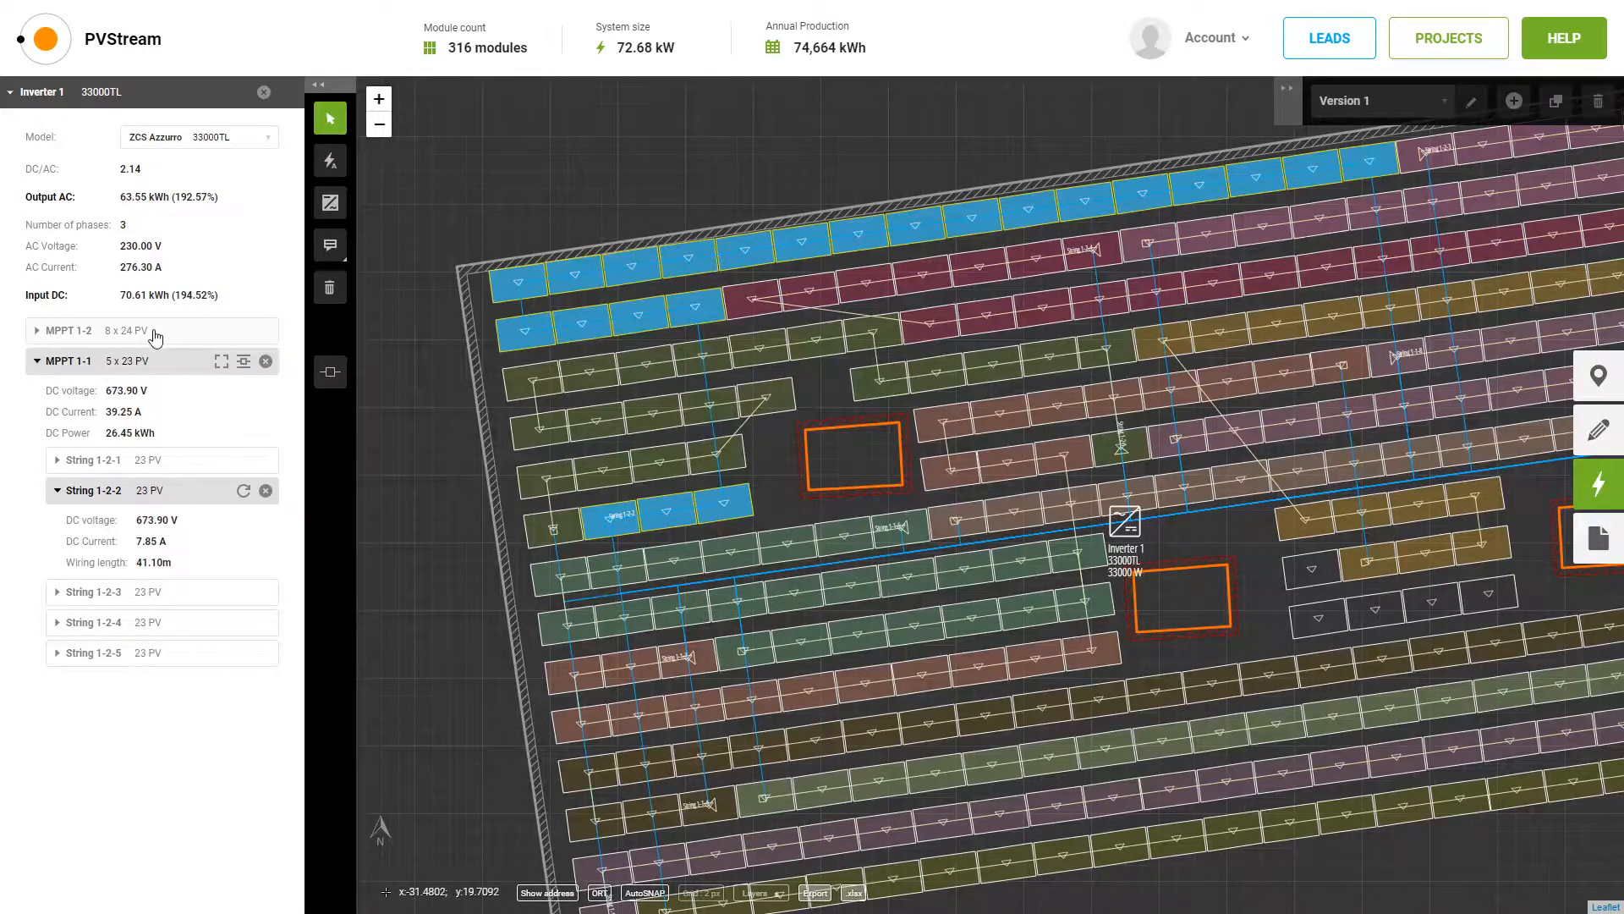
pyautogui.click(37, 332)
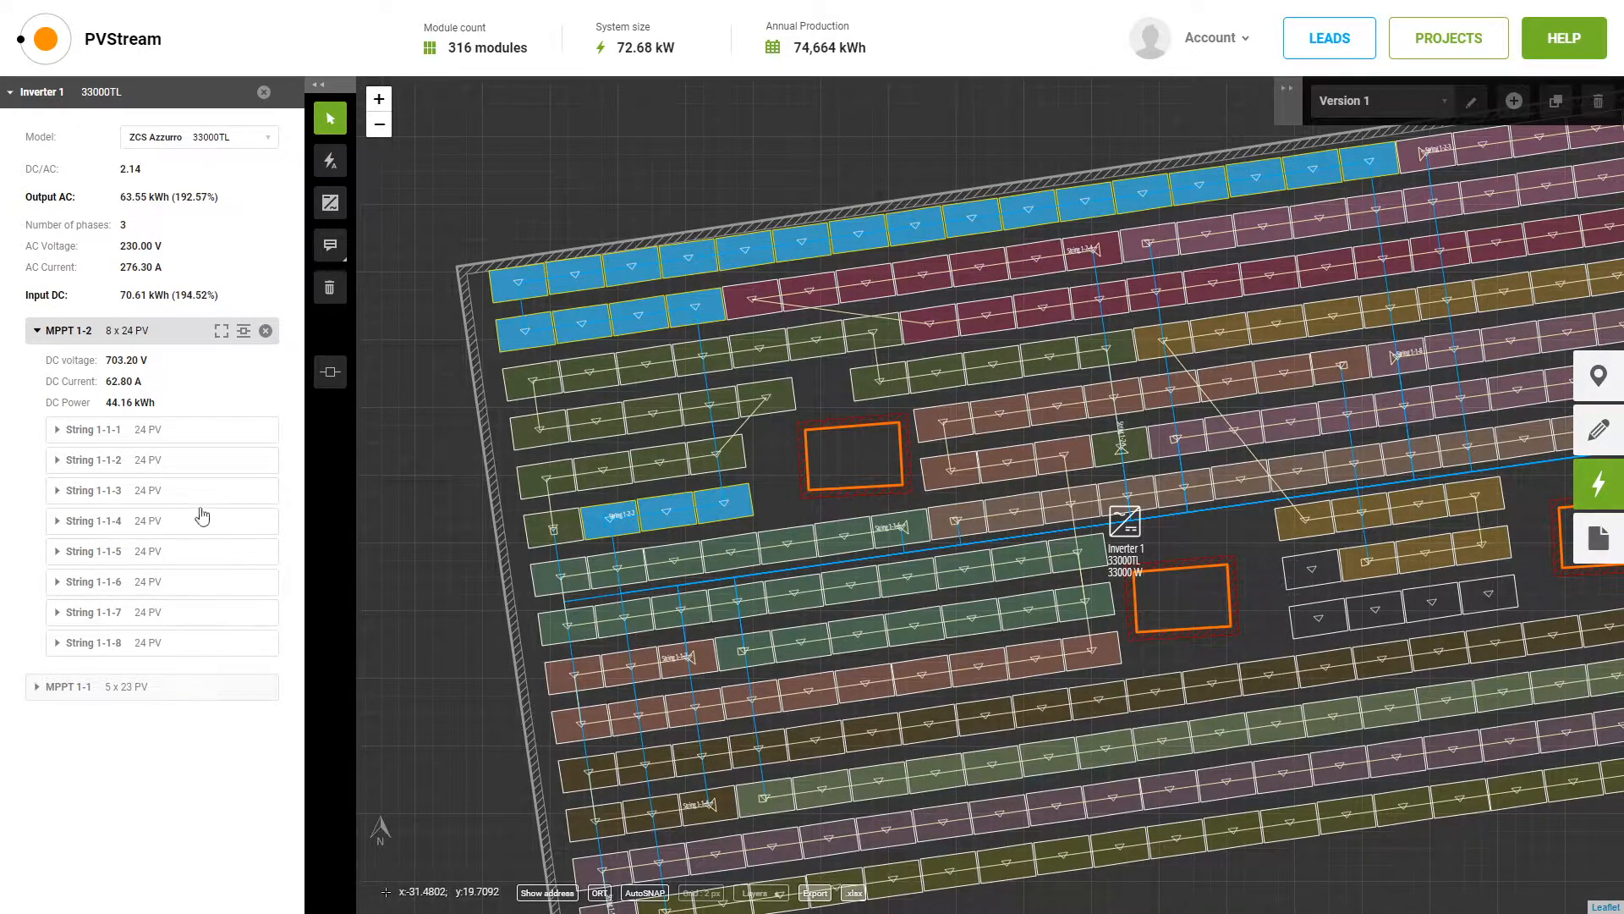
pyautogui.click(768, 359)
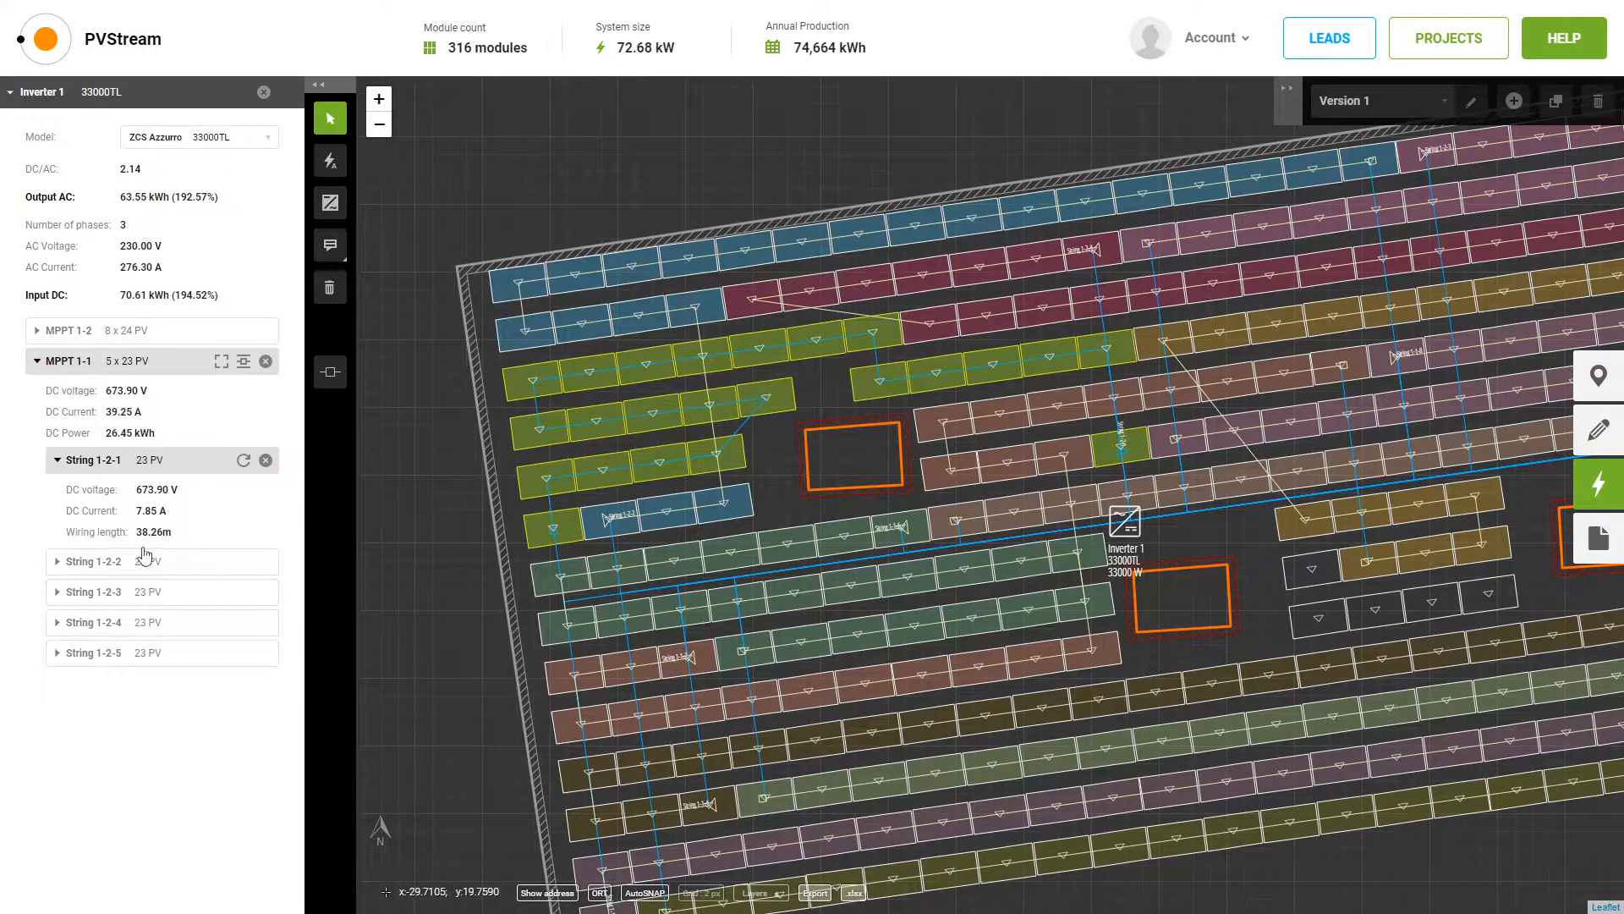
pyautogui.click(1302, 275)
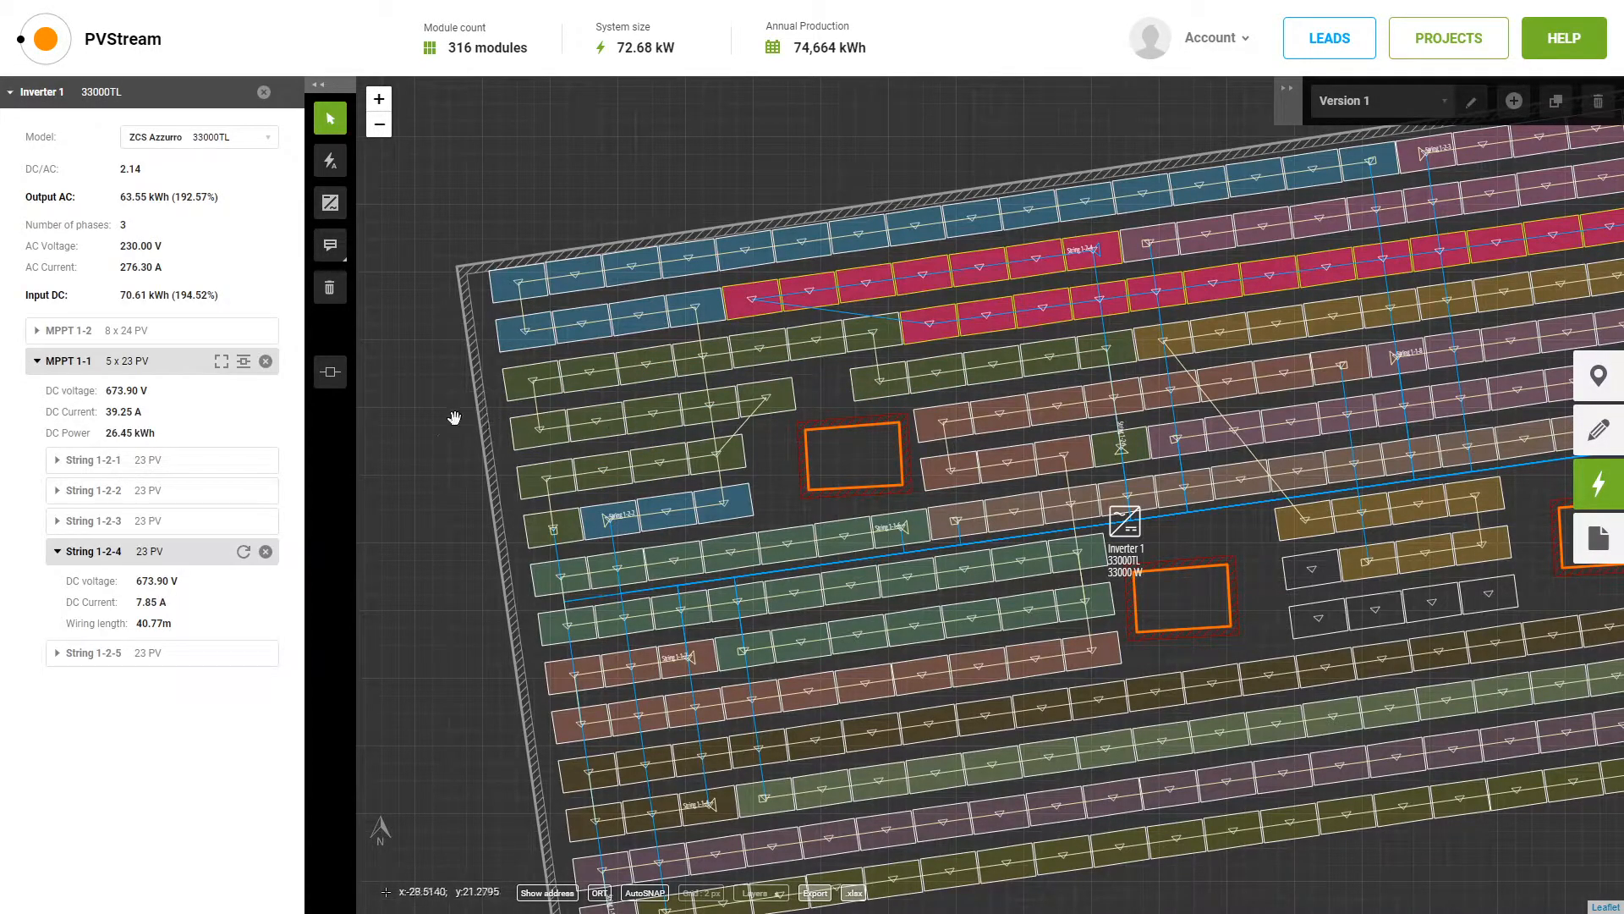
pyautogui.click(145, 336)
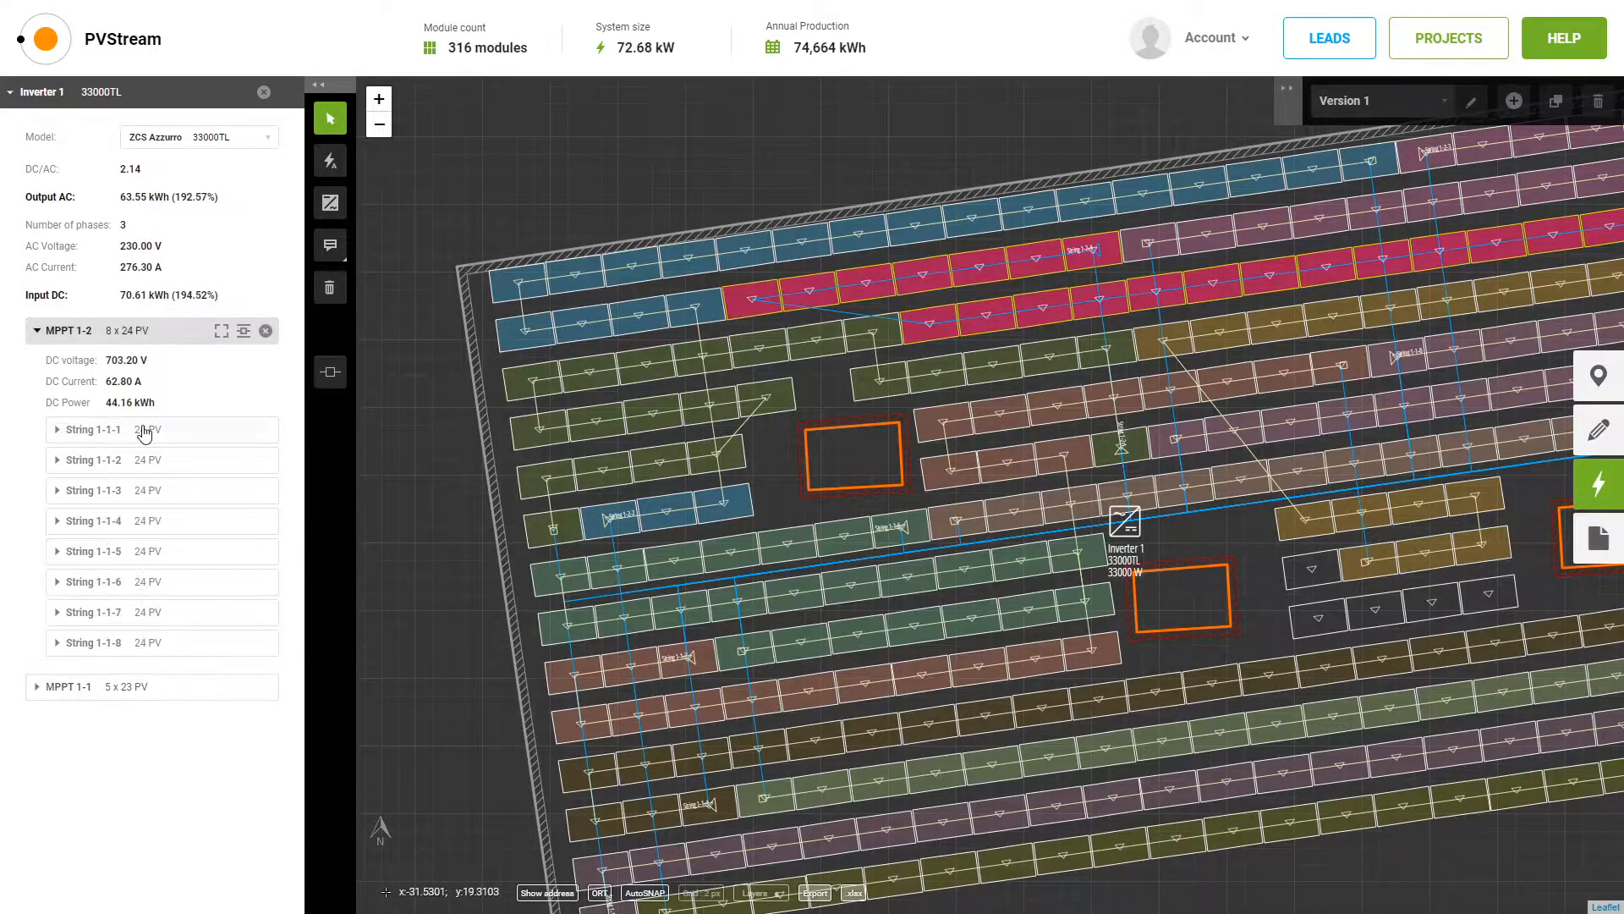
pyautogui.click(143, 435)
pyautogui.click(181, 542)
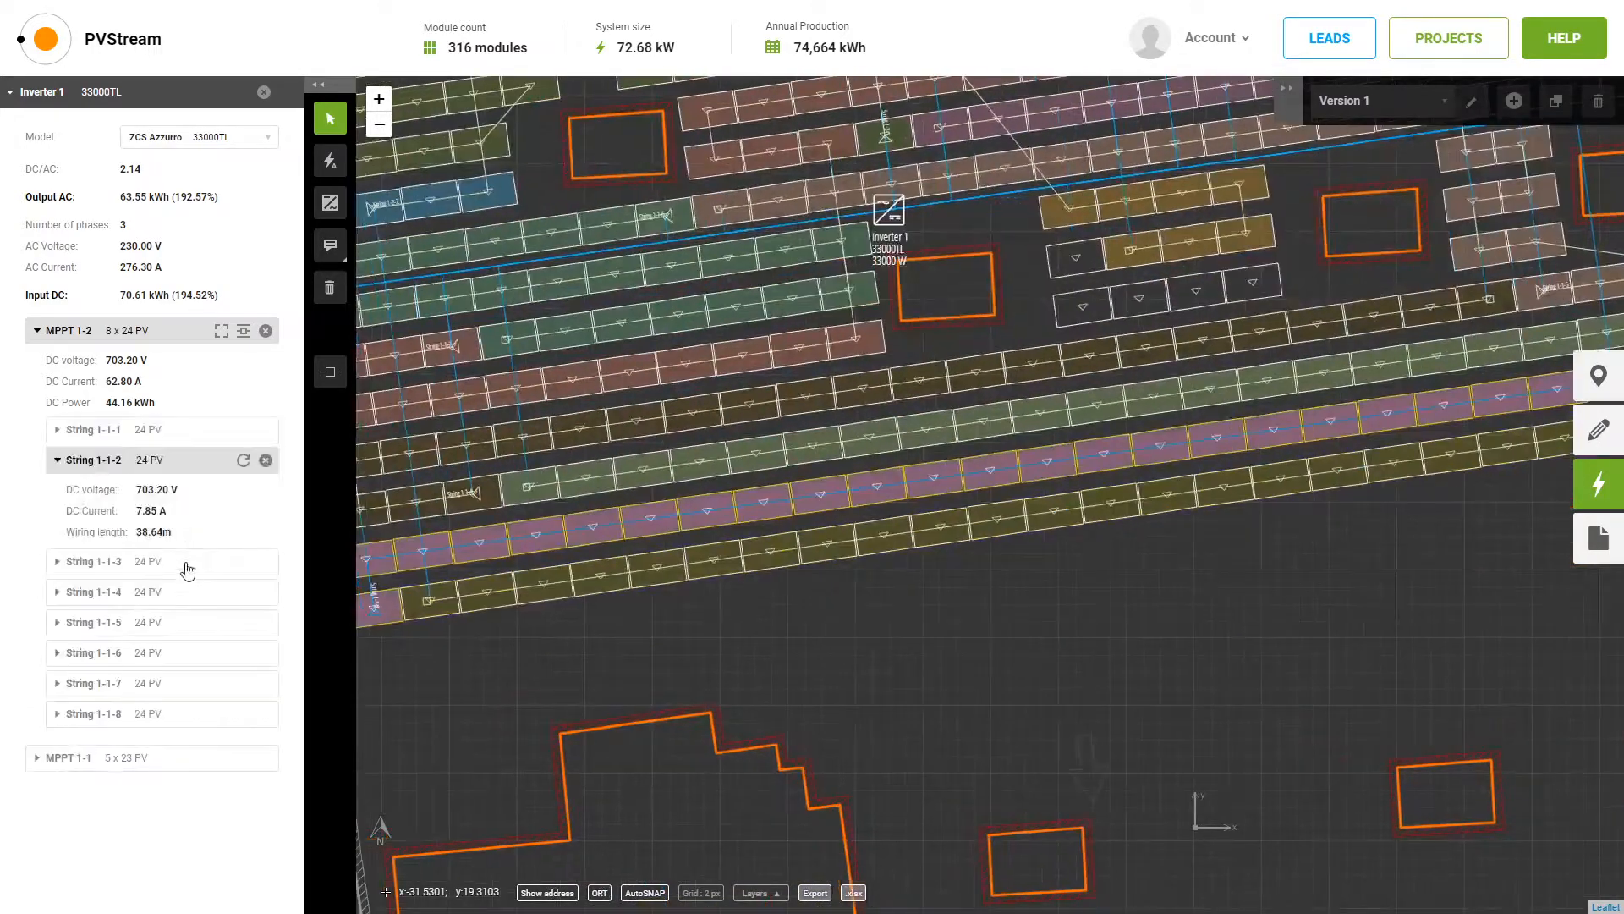
pyautogui.click(183, 595)
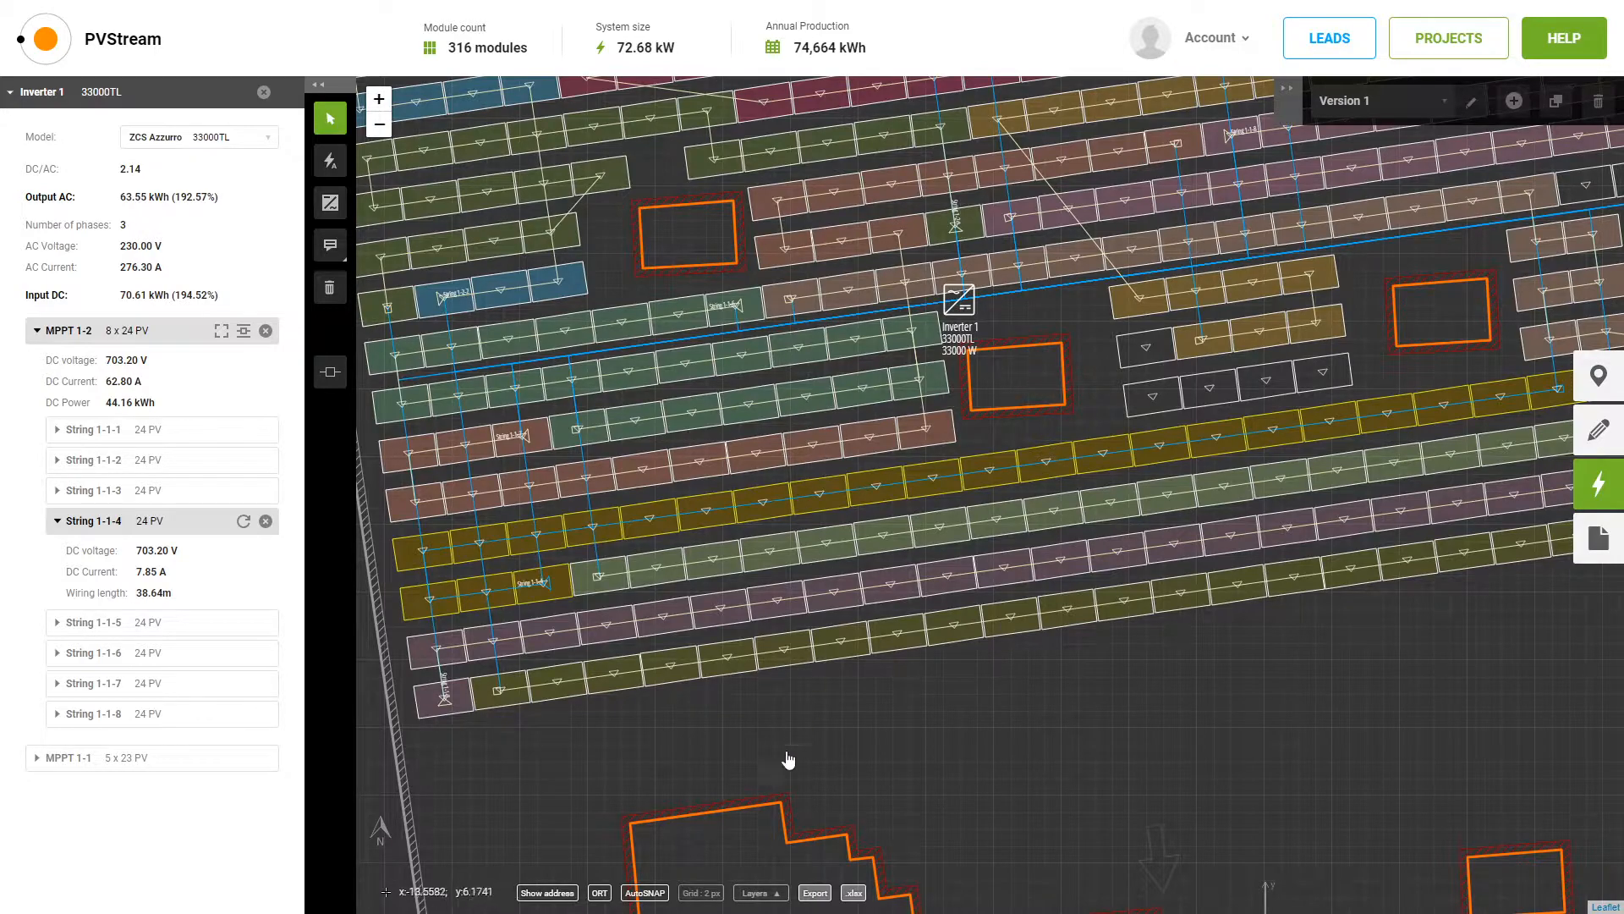
# Hide the string module color-coding layer, restore it and clear the string selection.
pyautogui.click(755, 893)
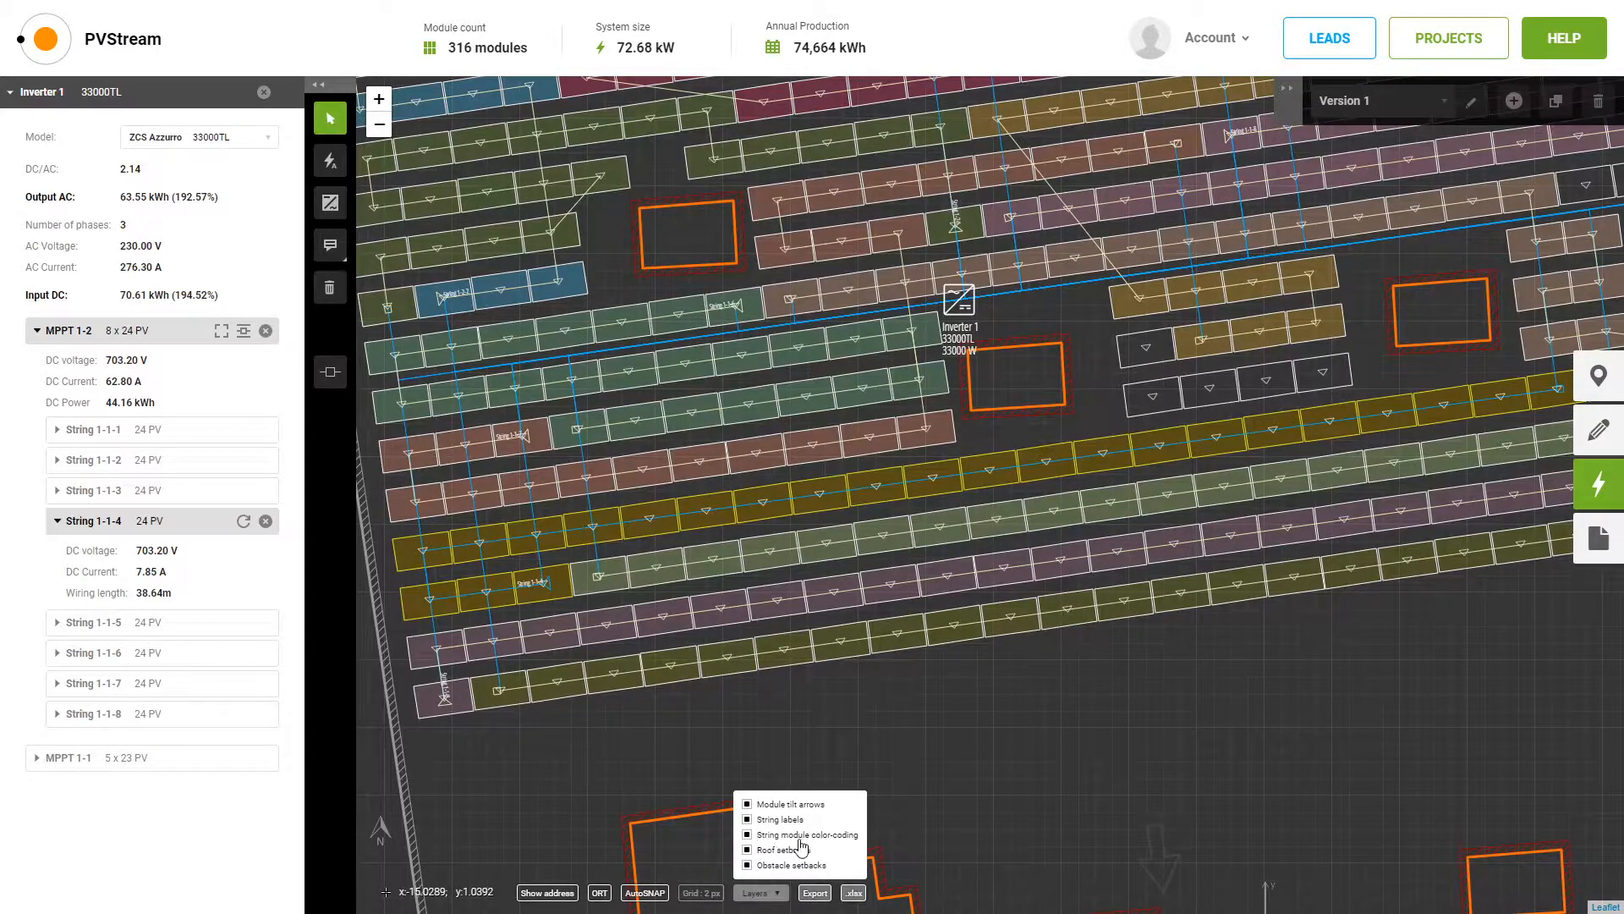
pyautogui.click(747, 836)
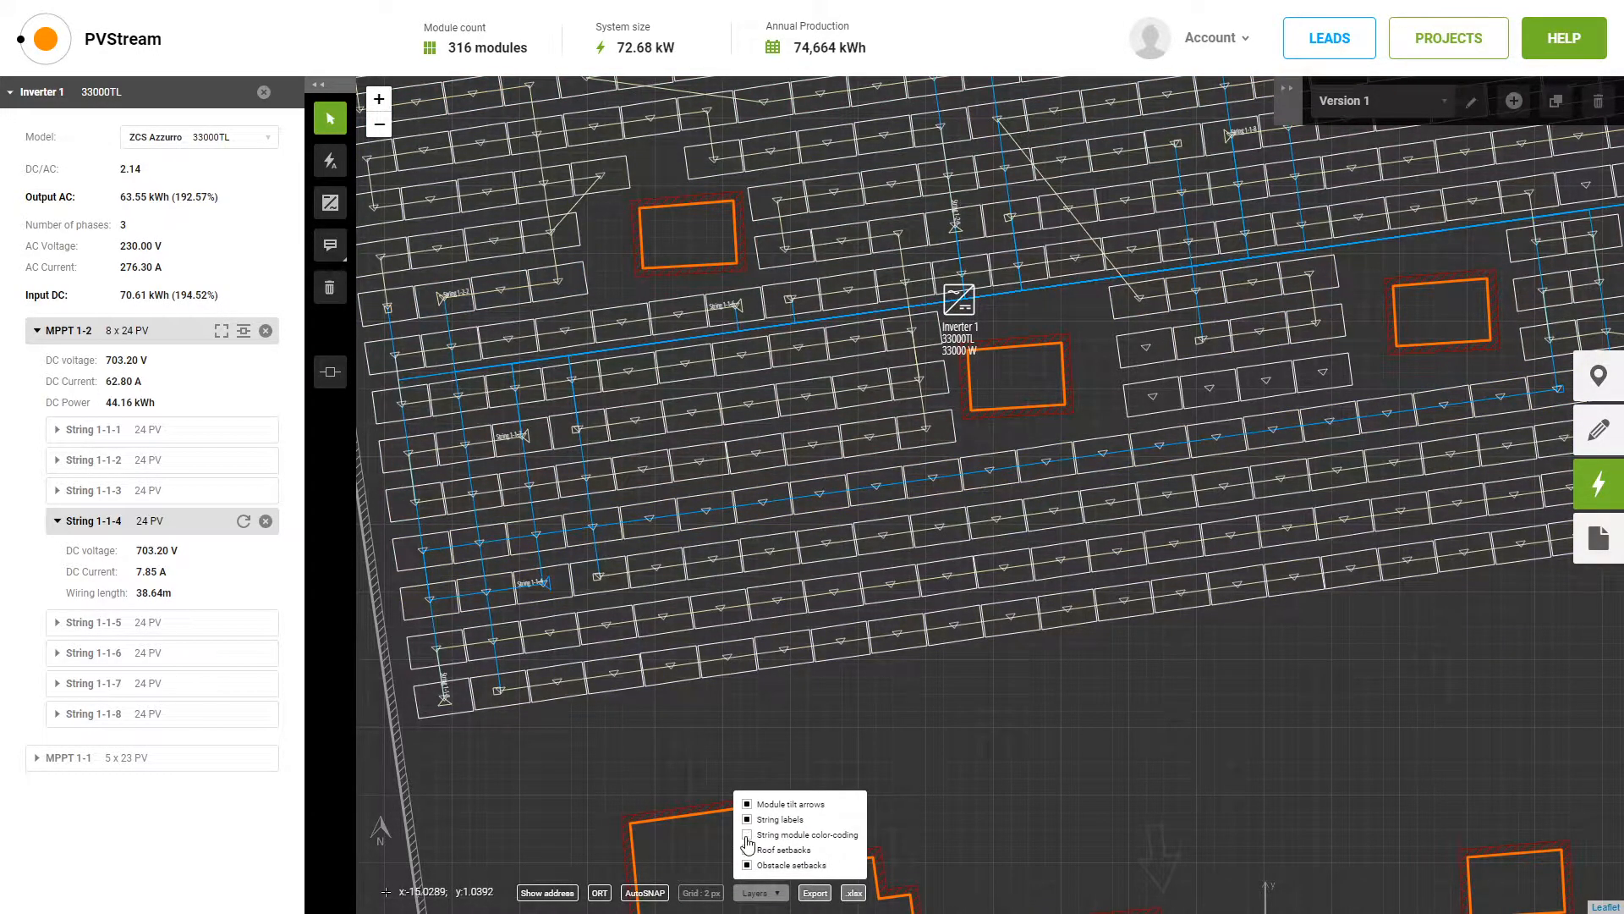
pyautogui.click(747, 836)
pyautogui.click(946, 742)
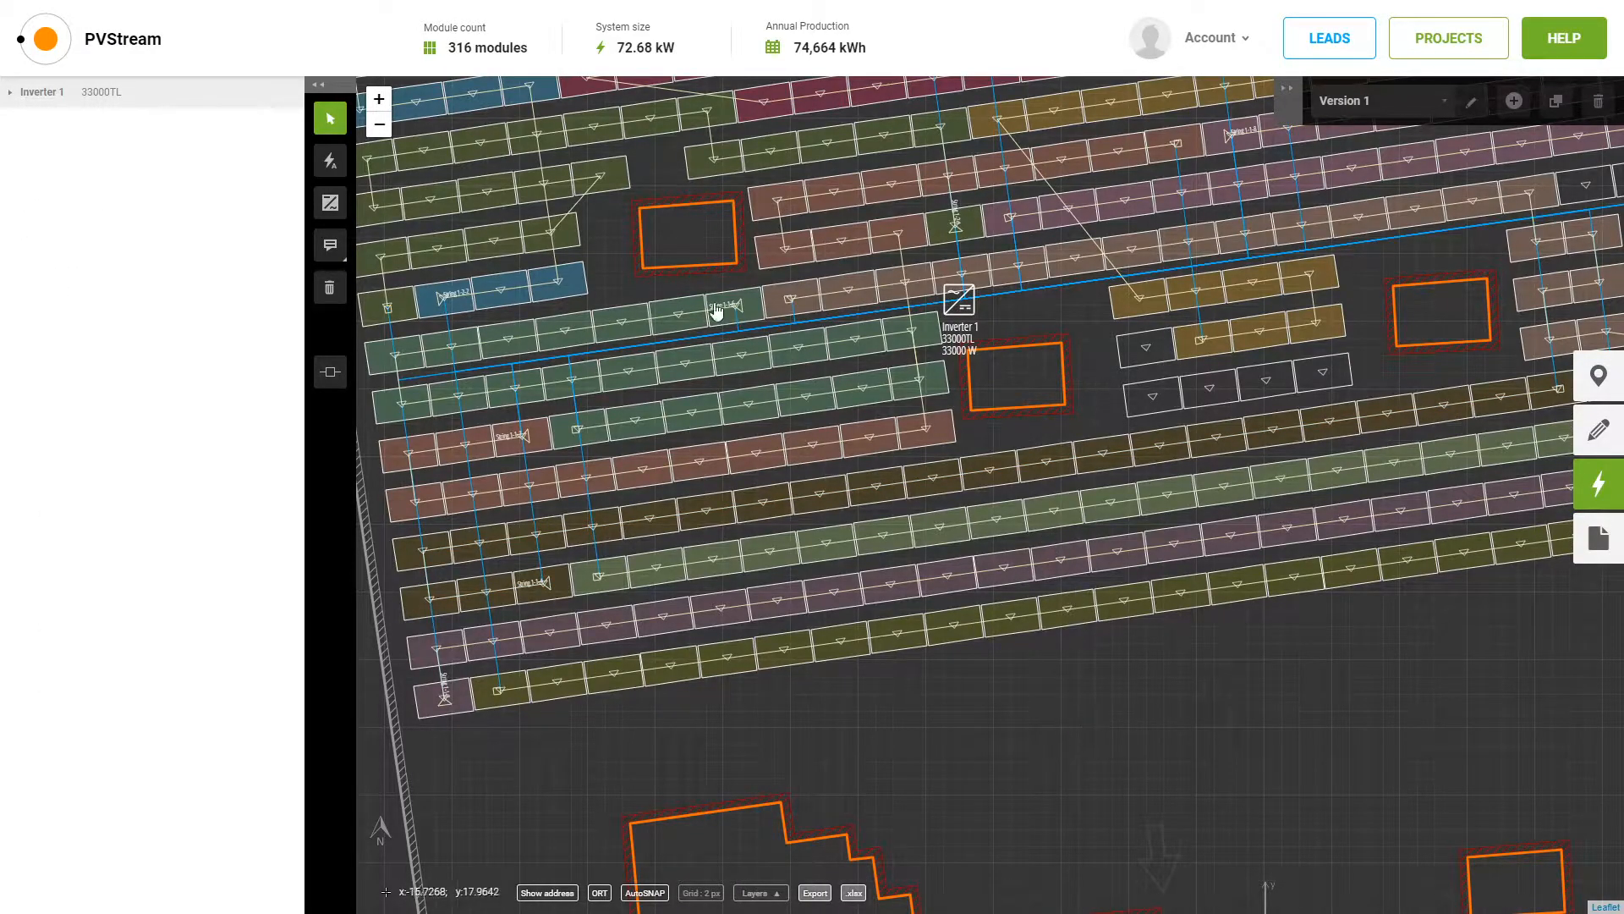
# Open Inverter 1's MPPT 1-2 and delete String 1-1-5 from it.
pyautogui.moveTo(609, 239); pyautogui.dragTo(686, 421)
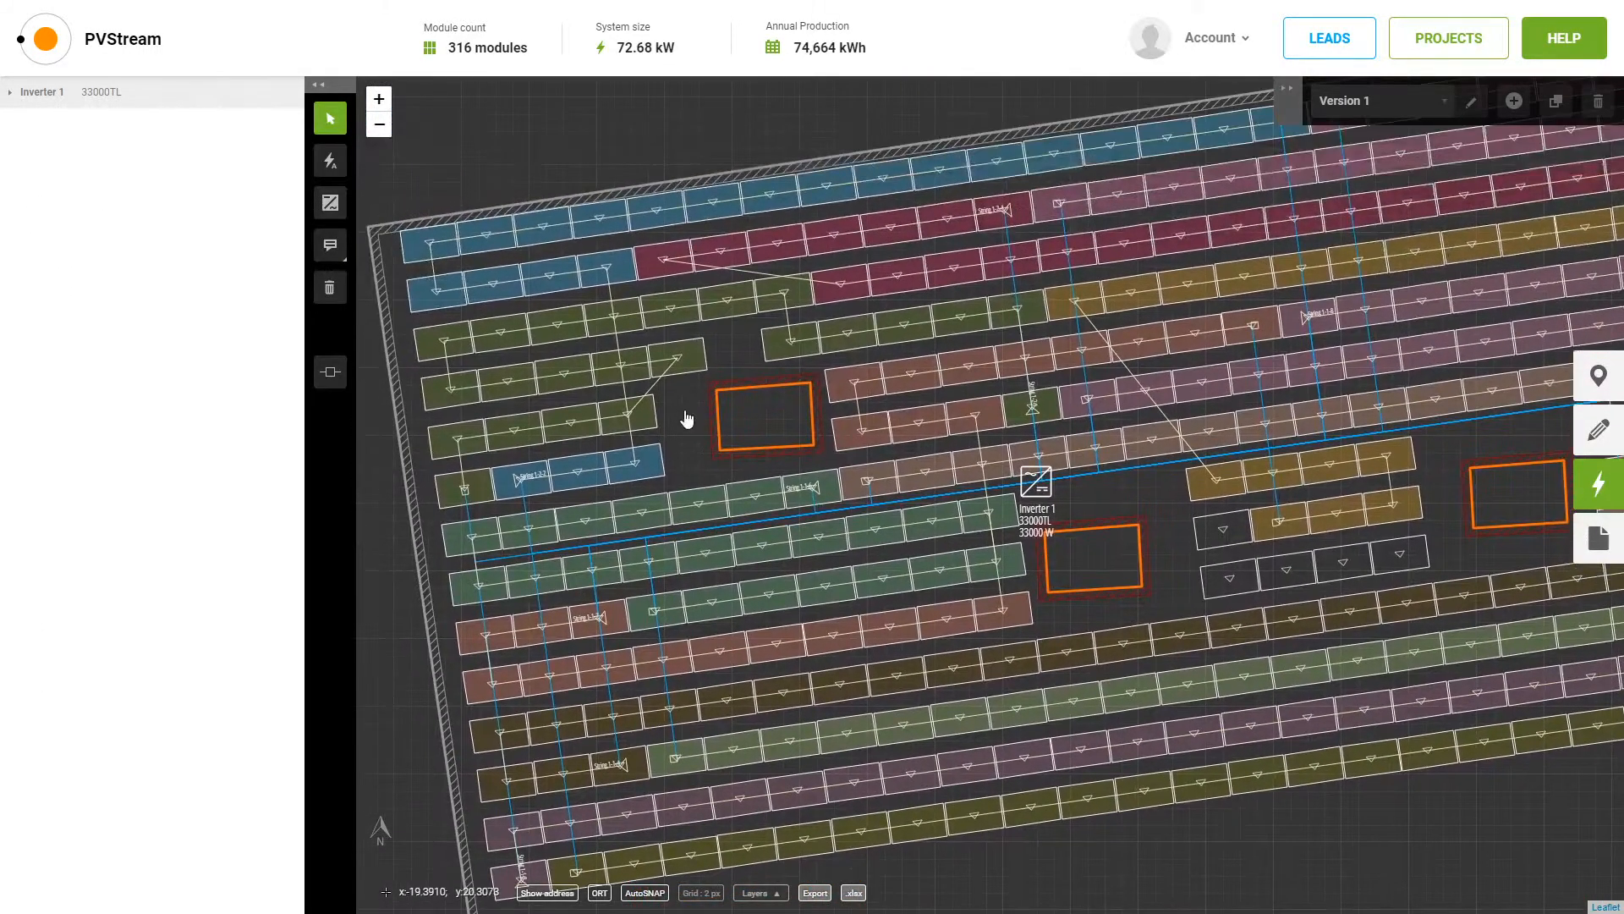
pyautogui.moveTo(1138, 506); pyautogui.dragTo(769, 468)
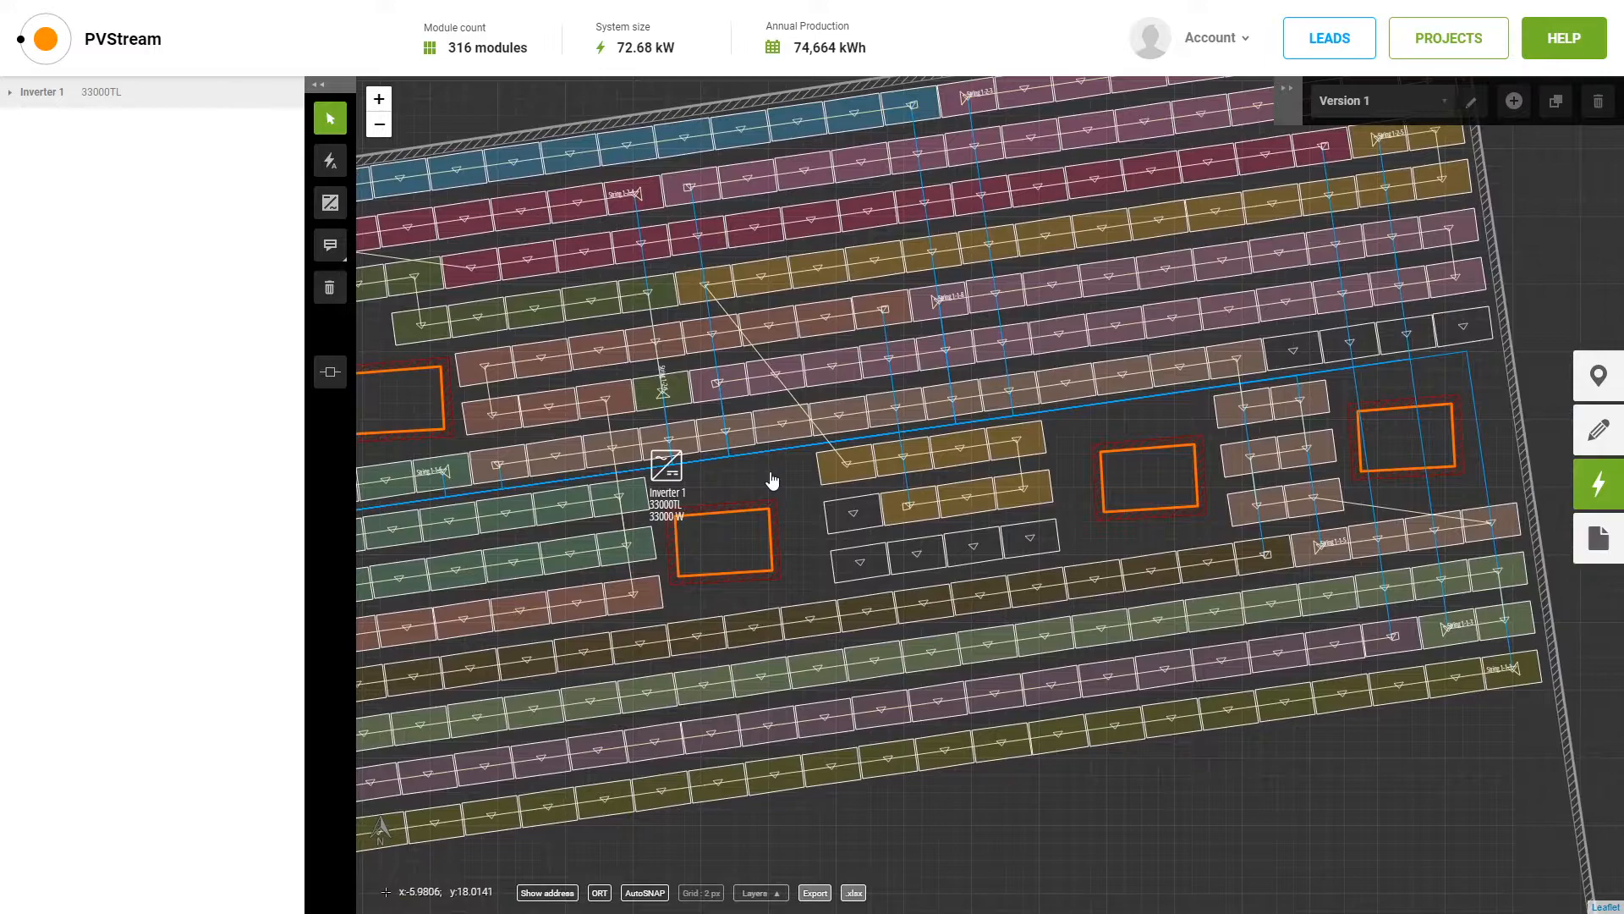
pyautogui.click(660, 470)
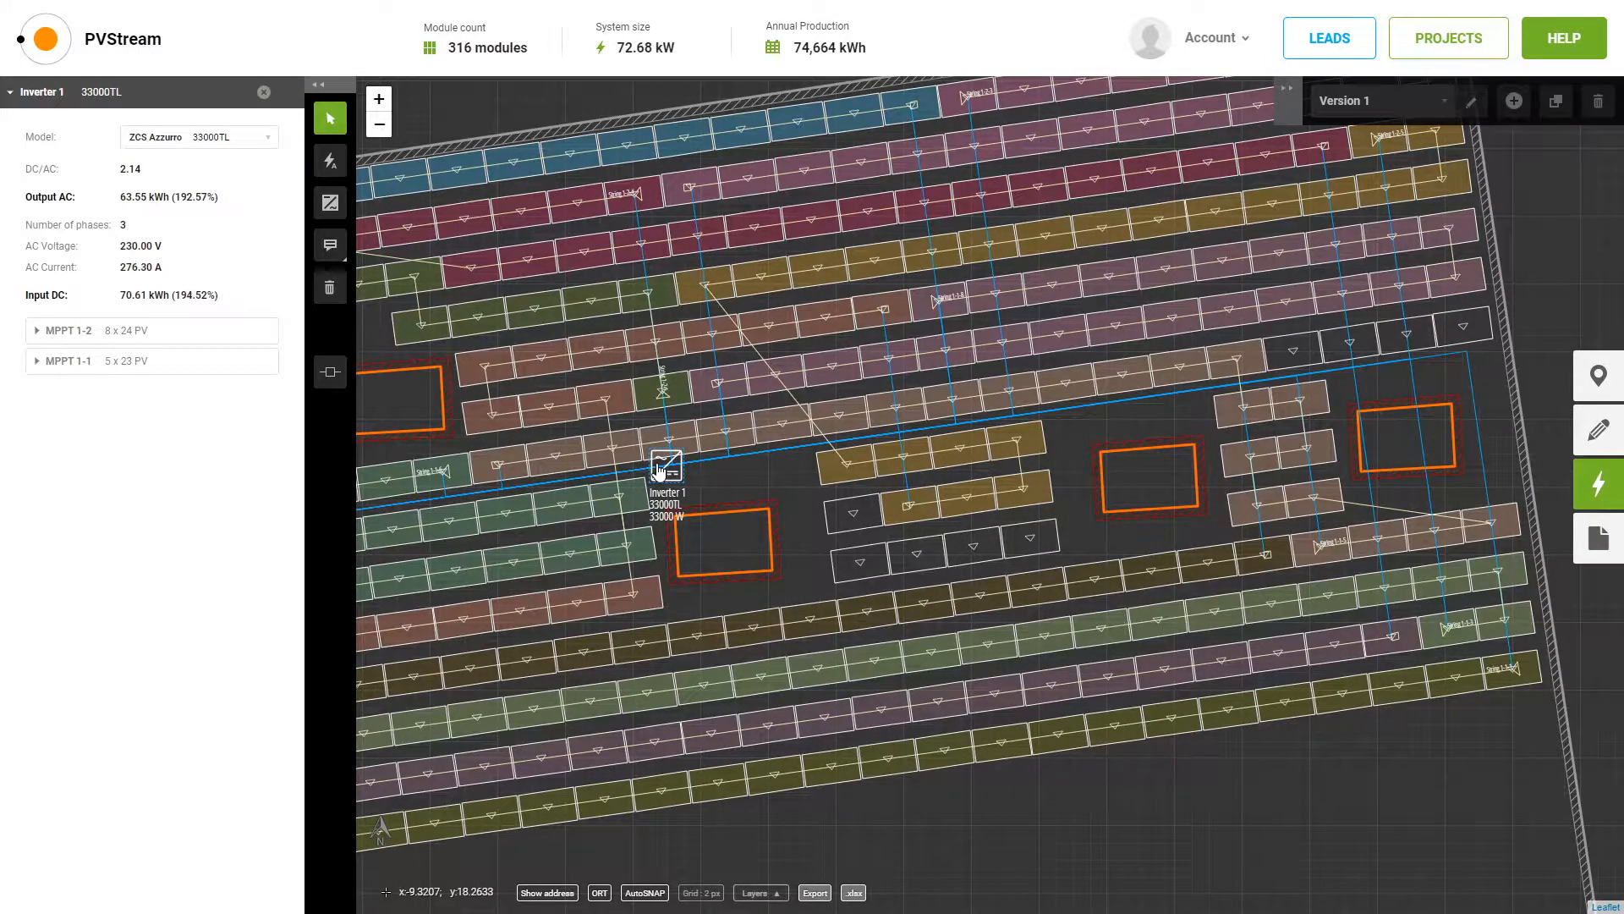
pyautogui.click(159, 340)
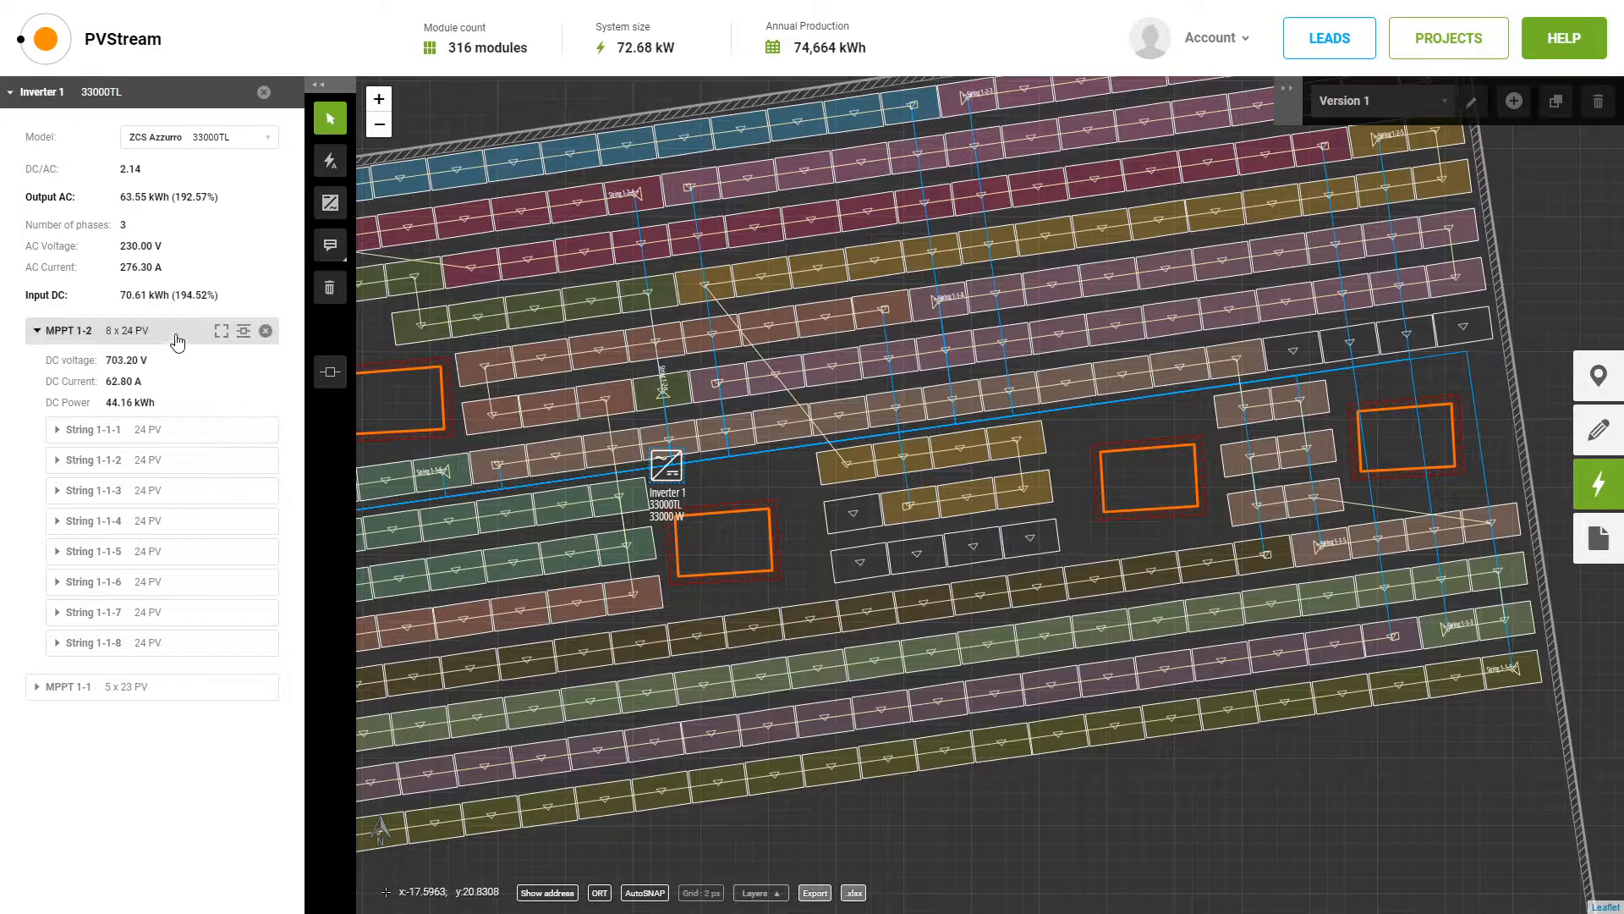
pyautogui.click(1188, 371)
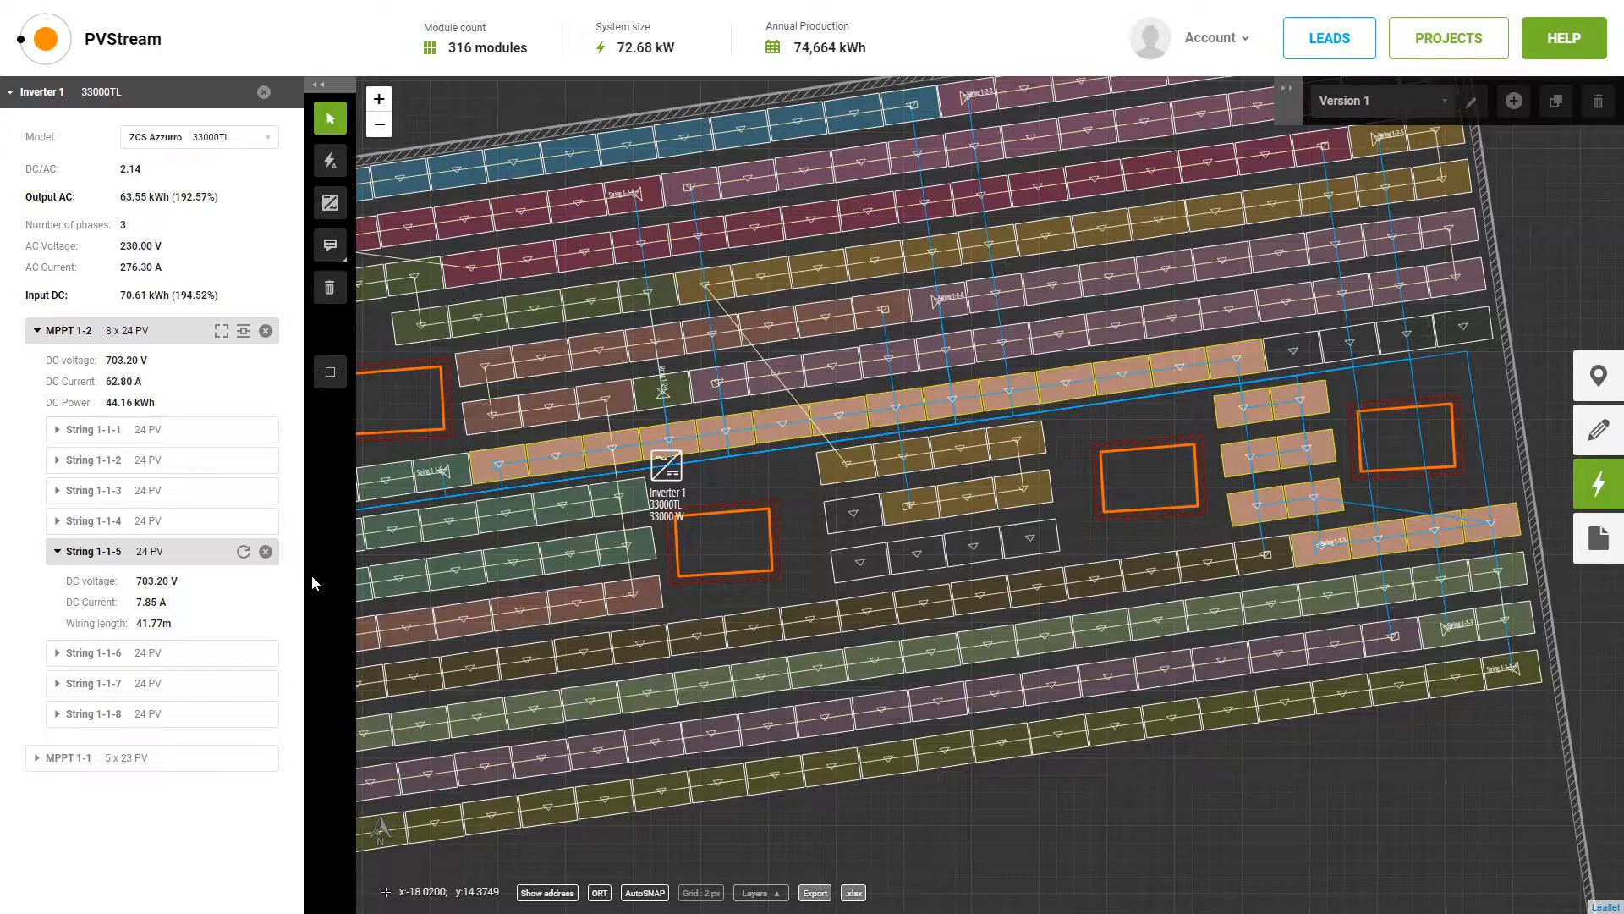
pyautogui.click(266, 552)
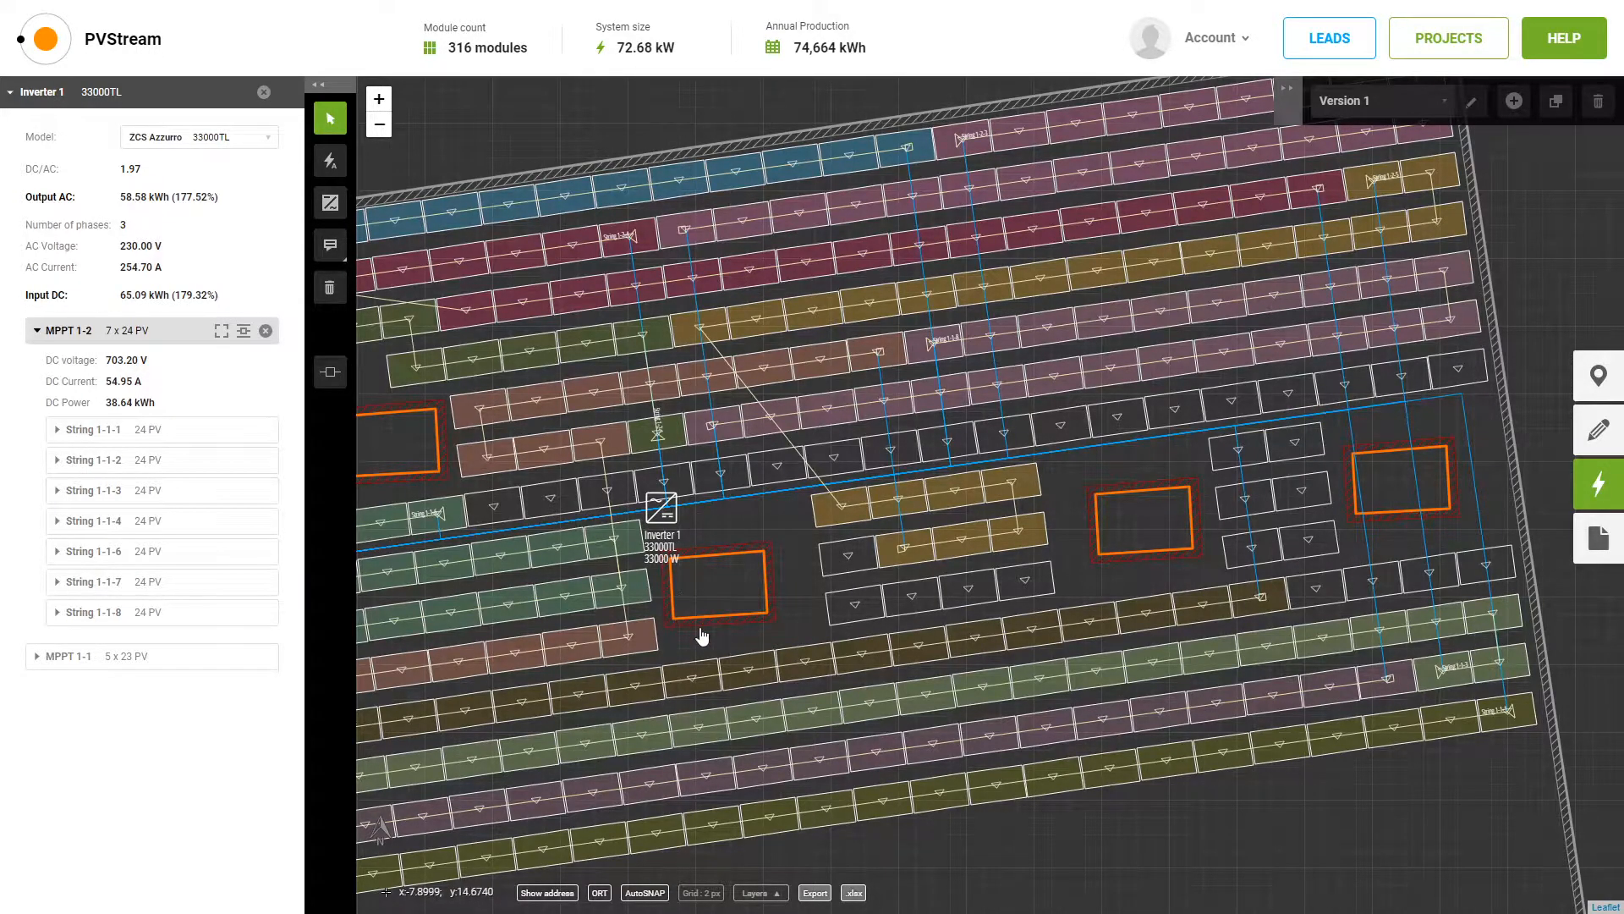
# Recreate a 24-module string in MPPT 1-2 by area selection over the freed modules, and delete that string again.
pyautogui.click(220, 331)
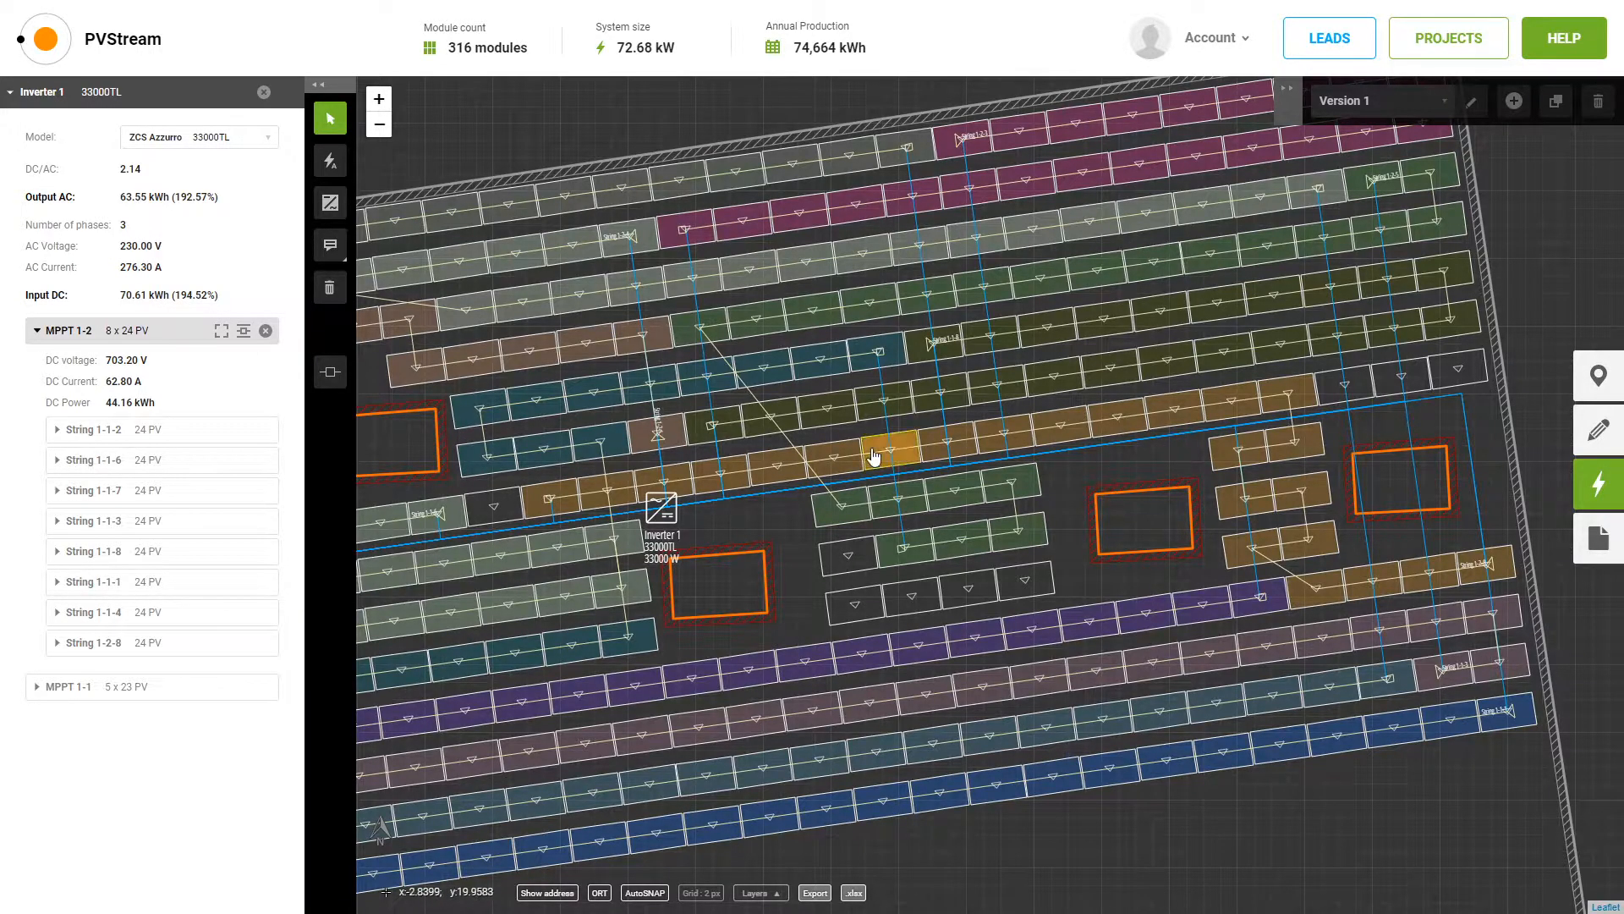
pyautogui.click(847, 461)
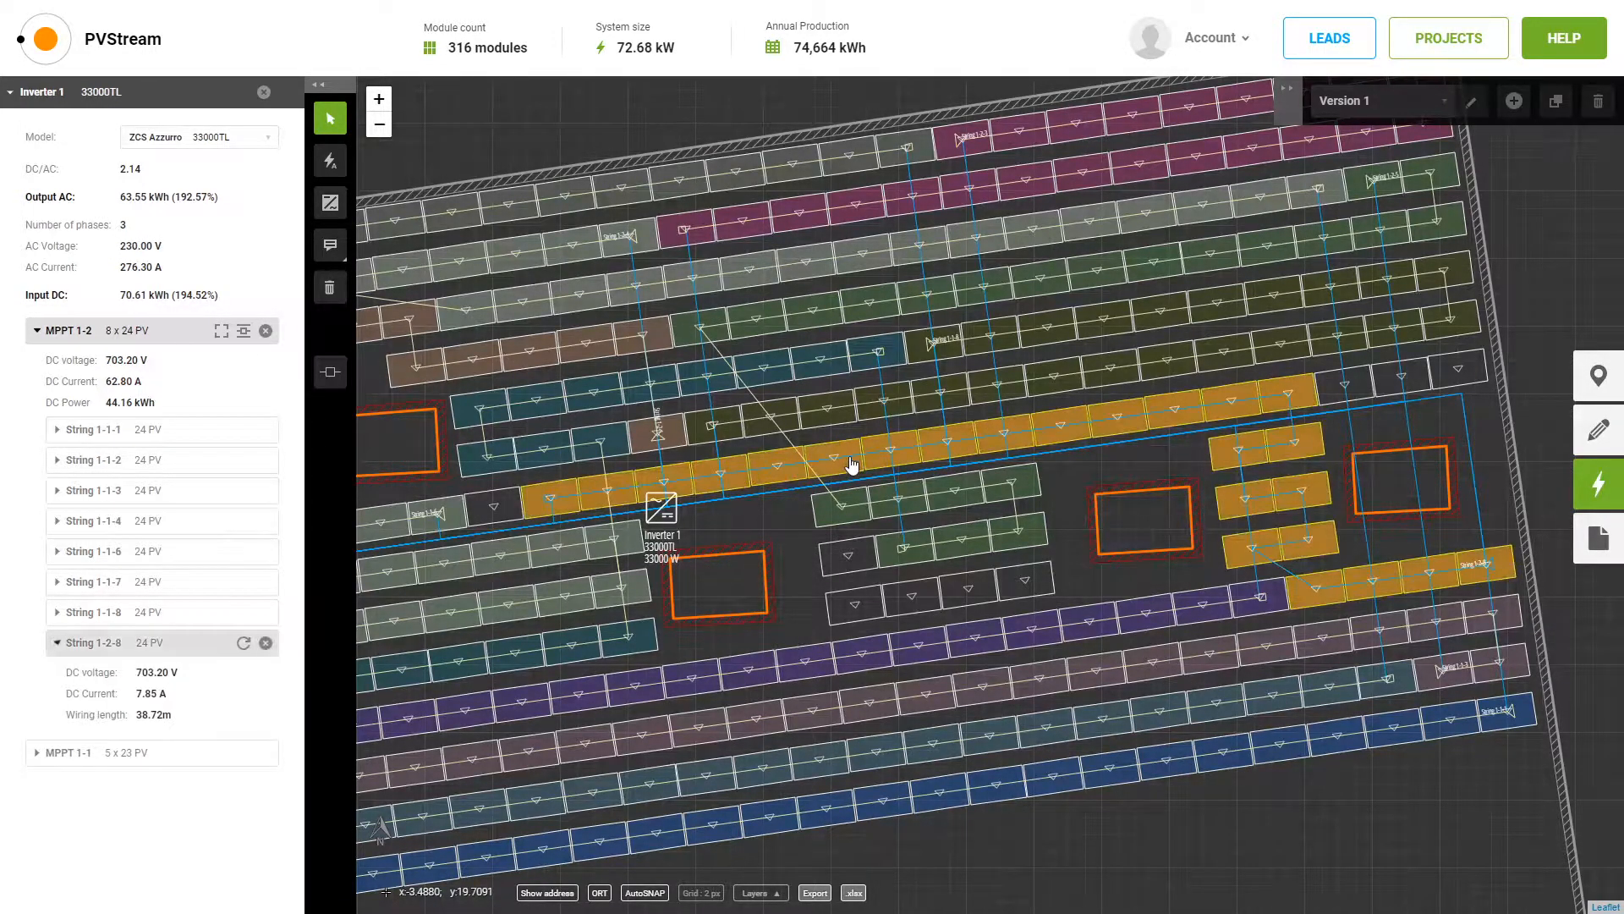
pyautogui.click(266, 642)
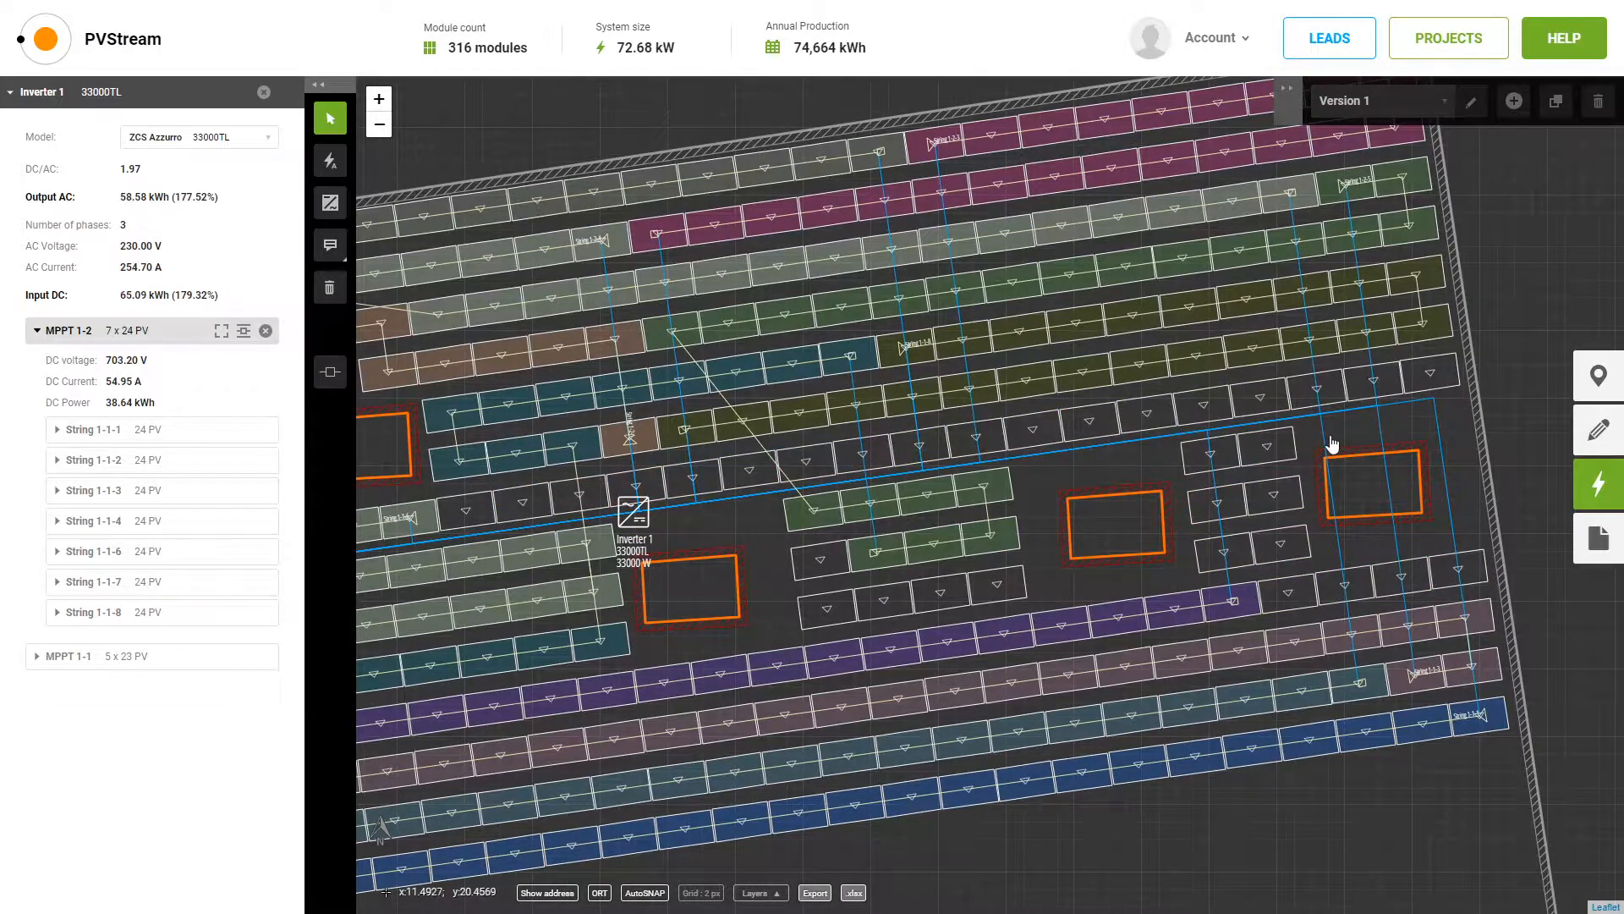
# Start drawing a string manually for MPPT 1-2 along the full row of 18 unassigned modules beside Inverter 1.
pyautogui.click(243, 332)
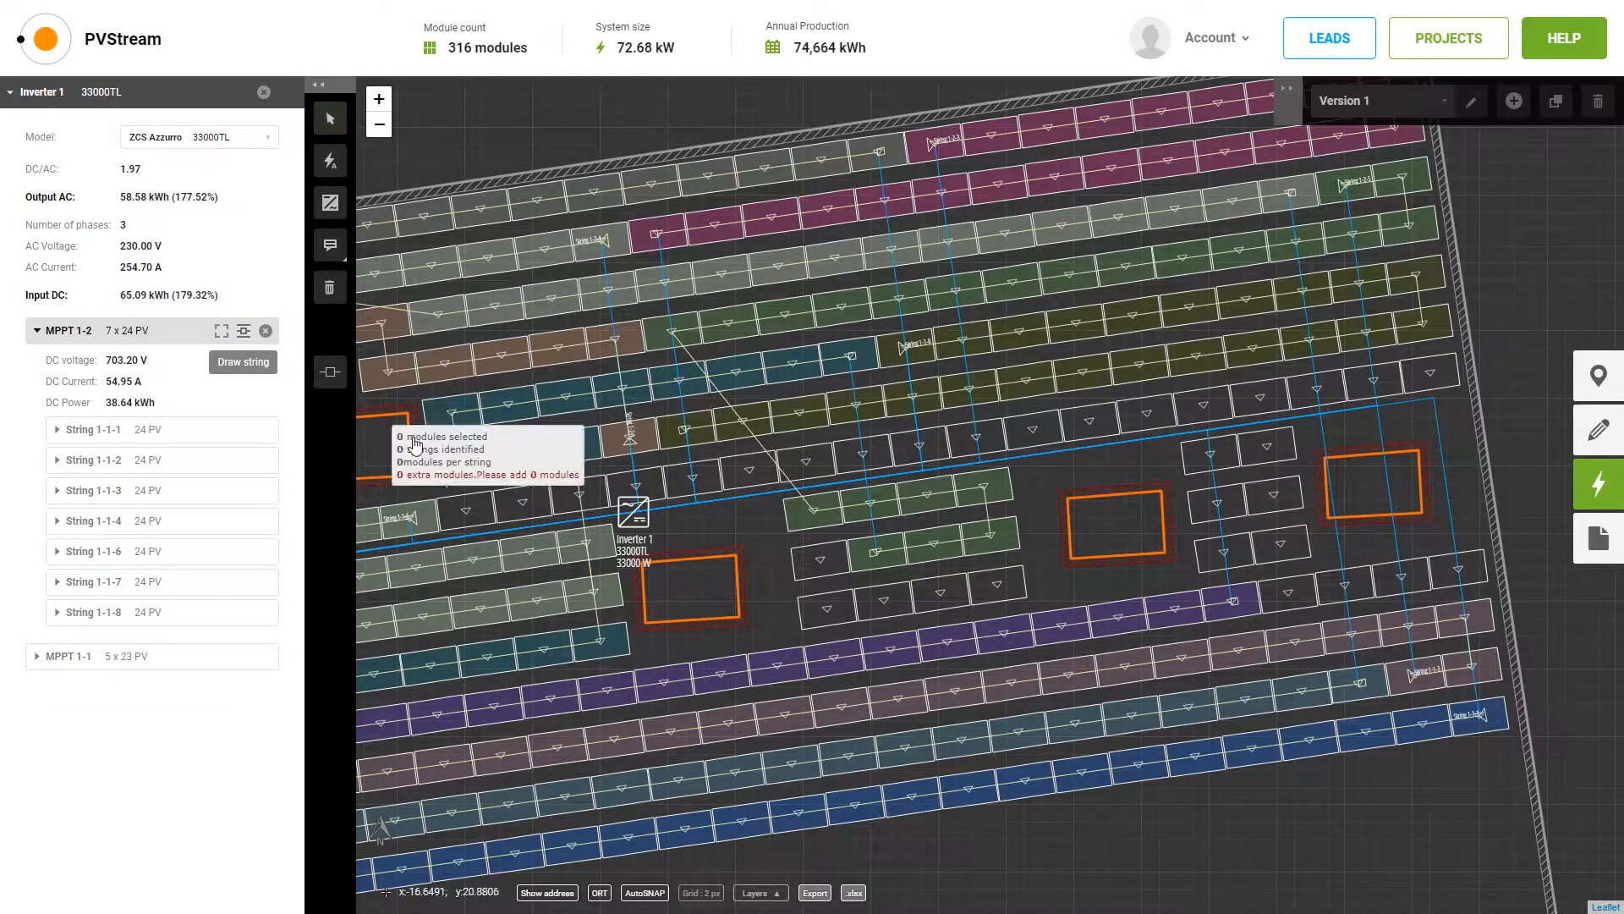
pyautogui.click(451, 512)
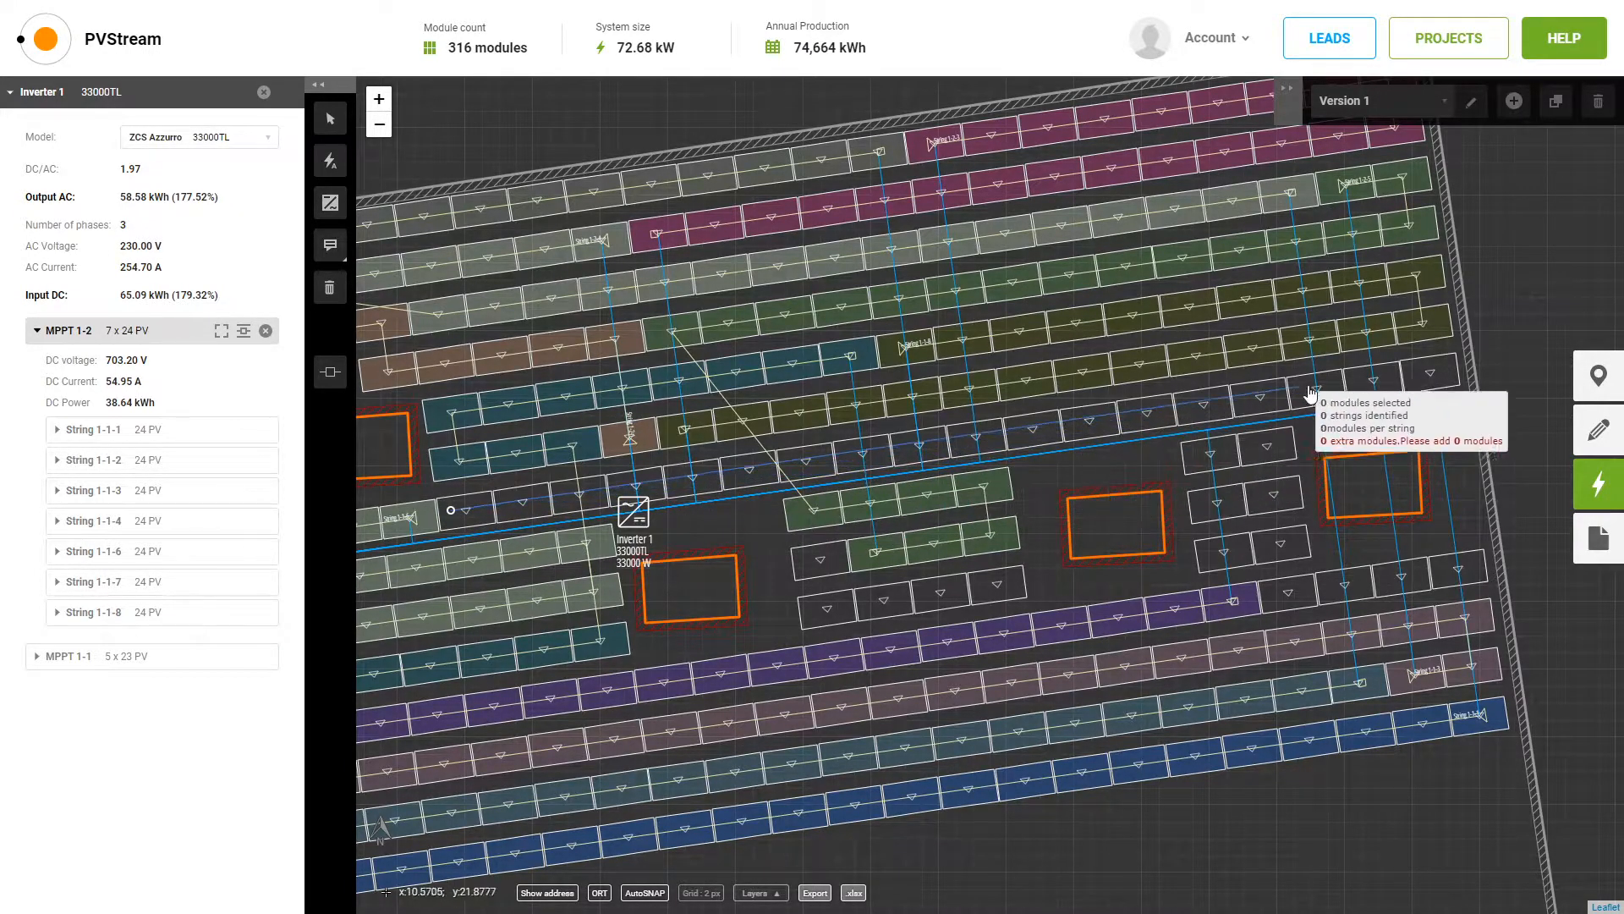
pyautogui.click(1417, 373)
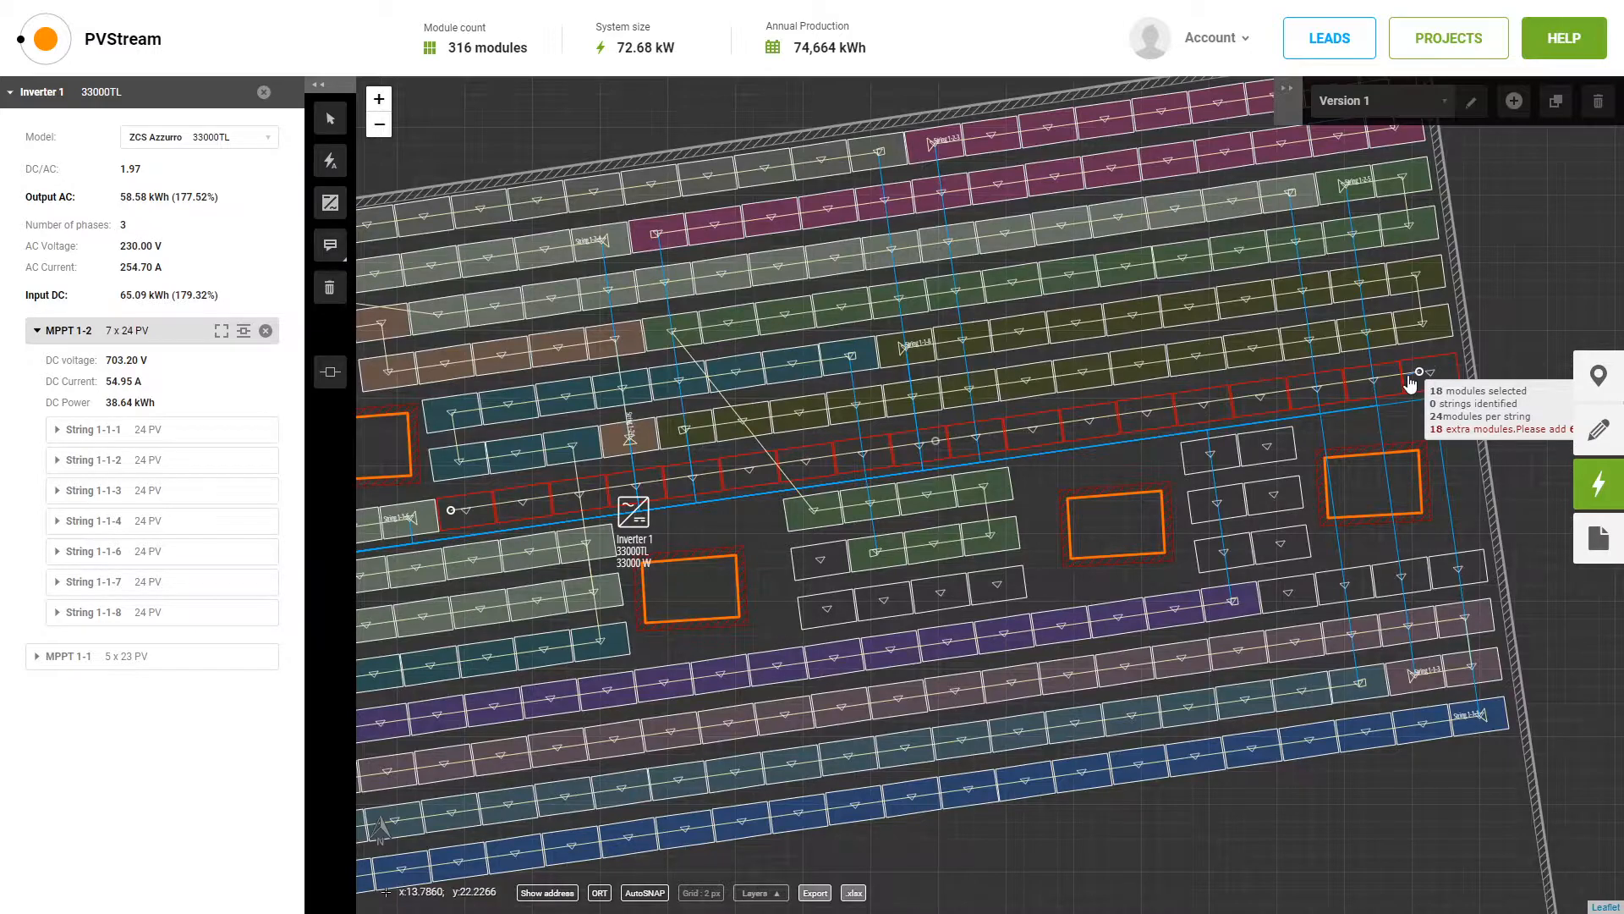
# Extend the string through the three two-module rows beside the roof obstacle and finish it with 24 modules.
pyautogui.click(1262, 448)
pyautogui.click(1212, 450)
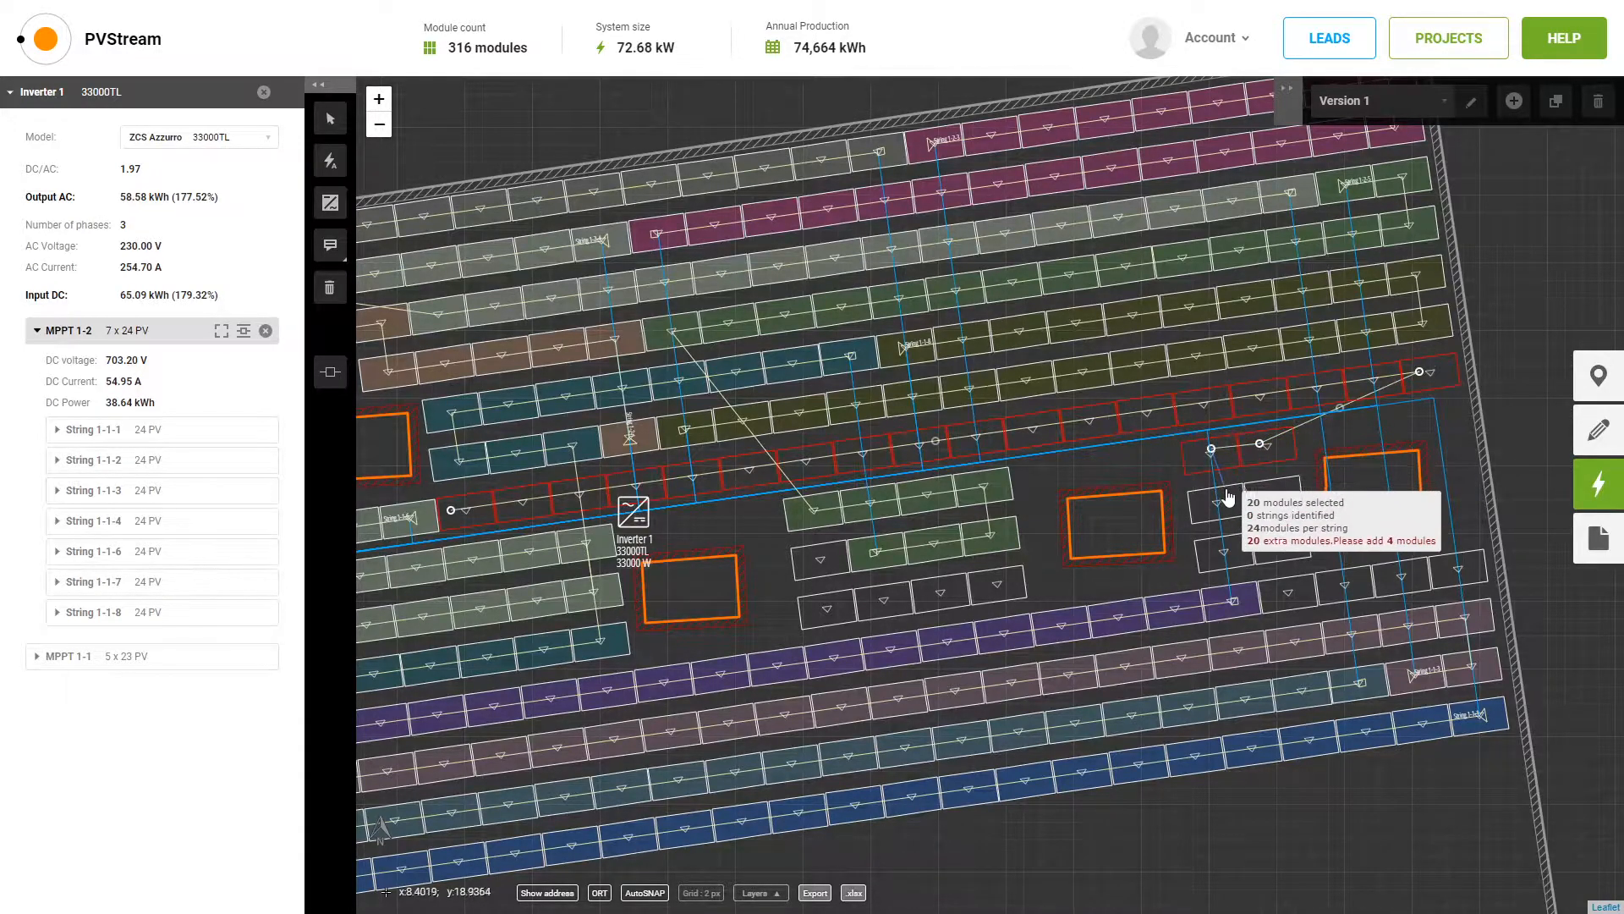
pyautogui.click(1253, 490)
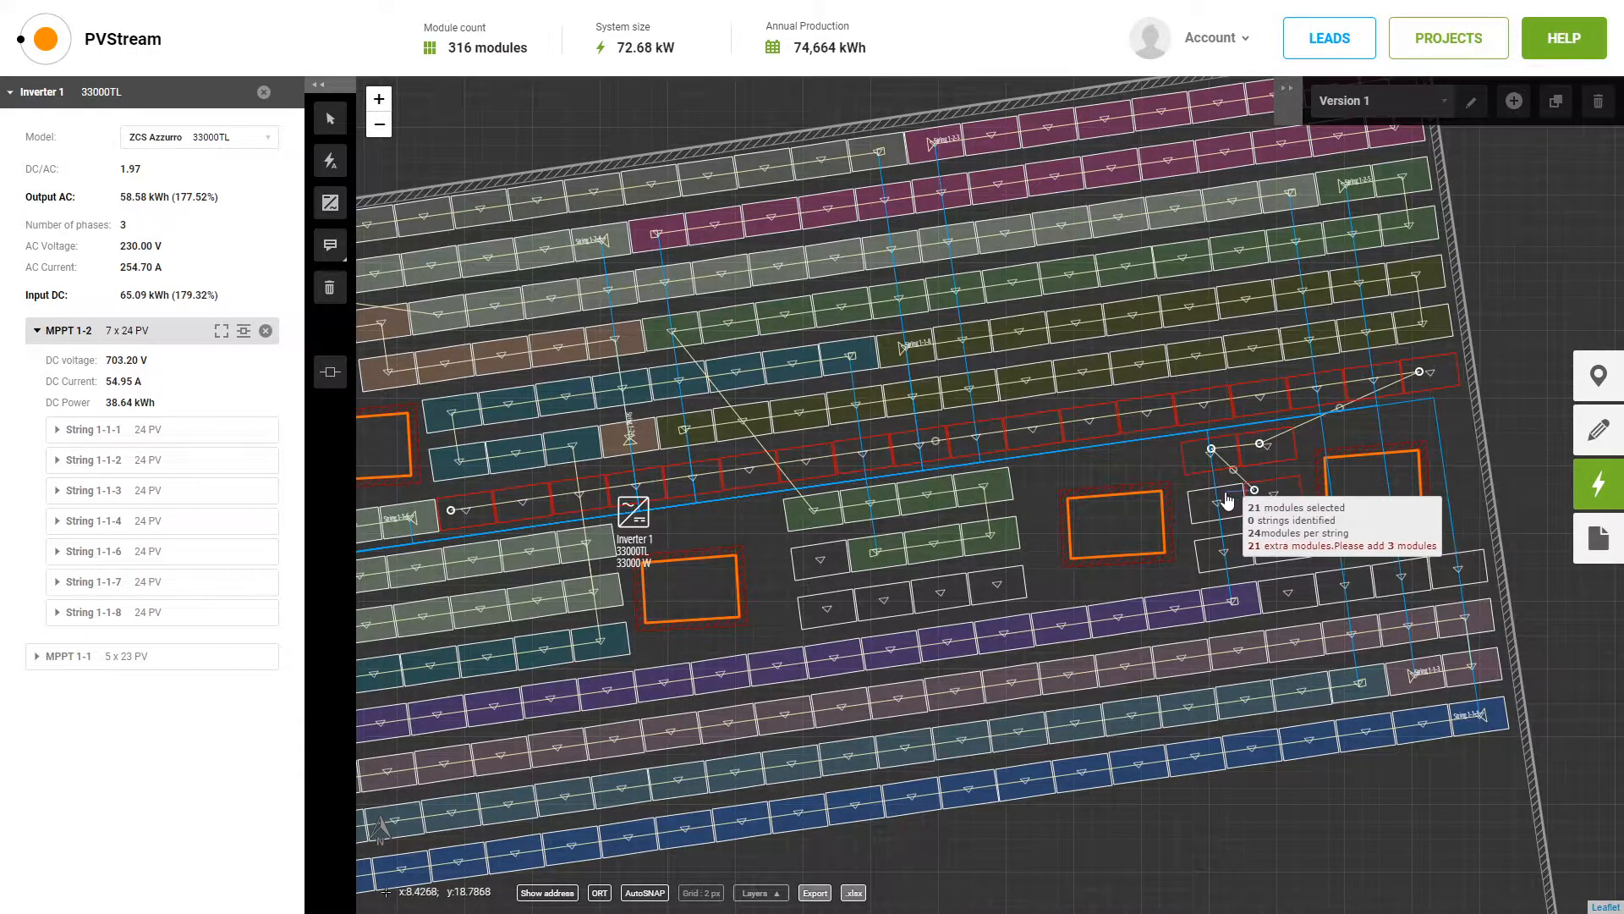
pyautogui.click(1225, 490)
pyautogui.click(1269, 533)
pyautogui.click(1231, 542)
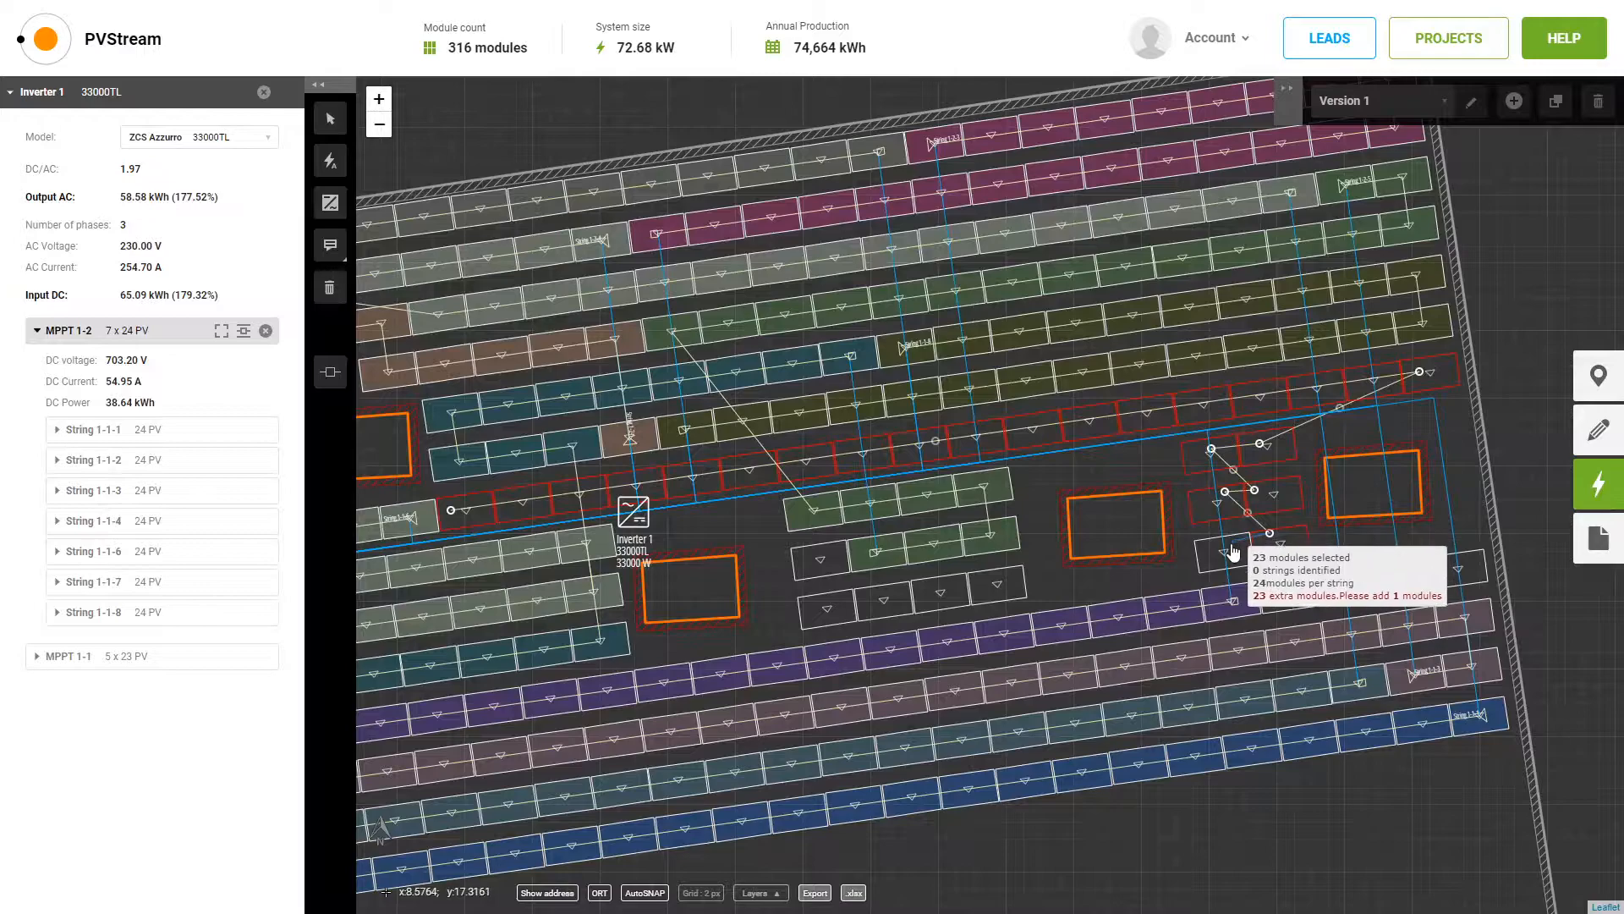
pyautogui.click(1280, 602)
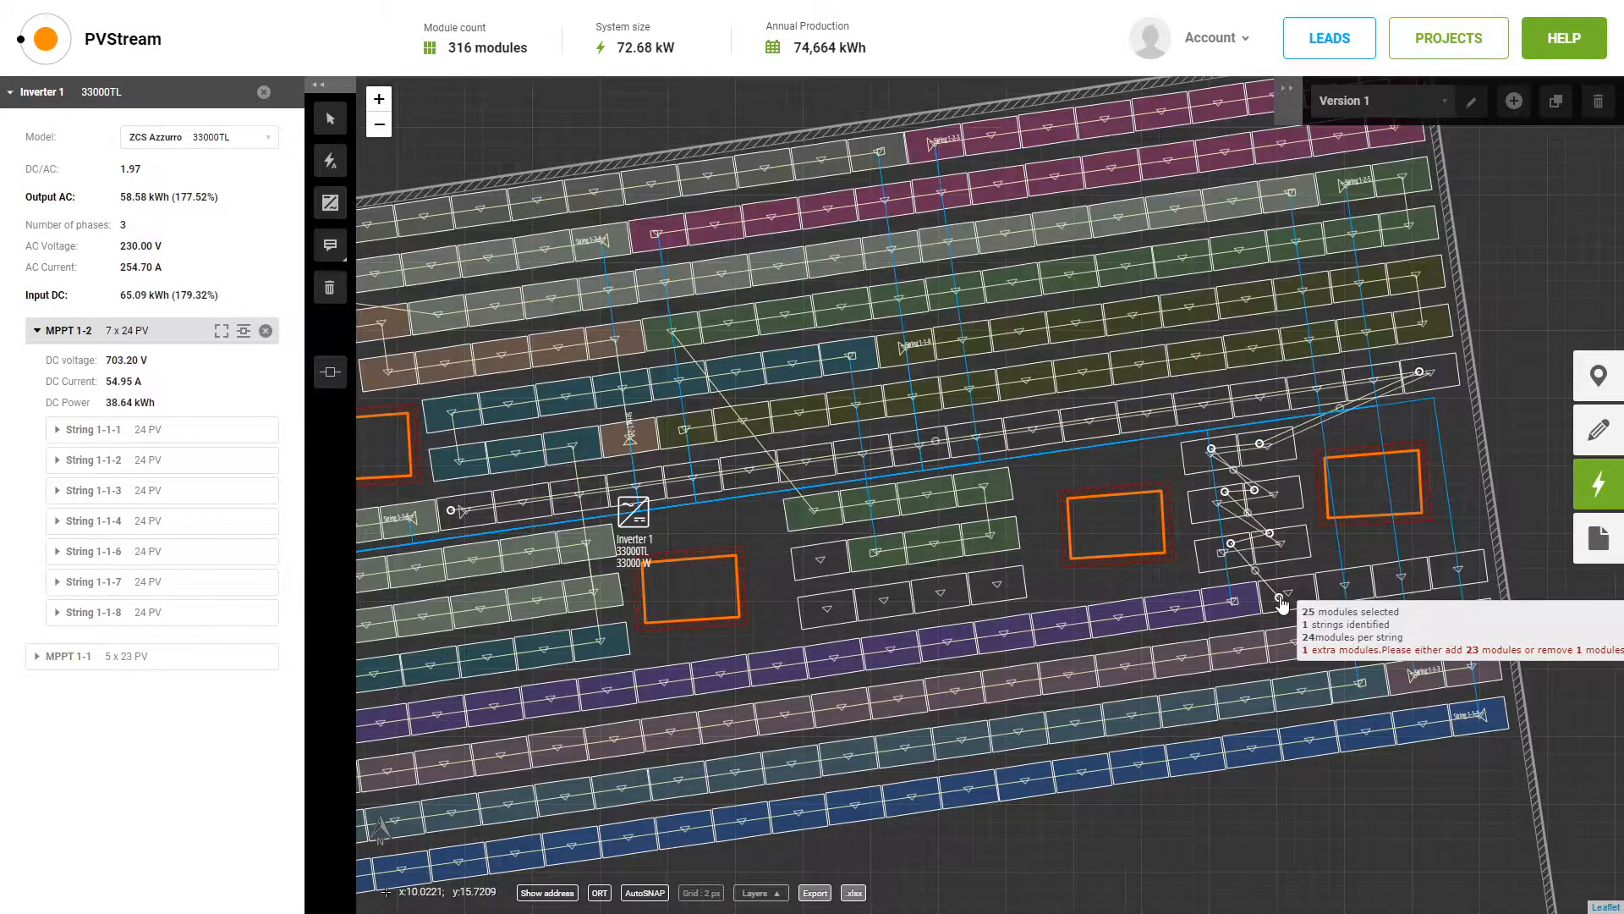
pyautogui.click(1466, 577)
pyautogui.press('Return')
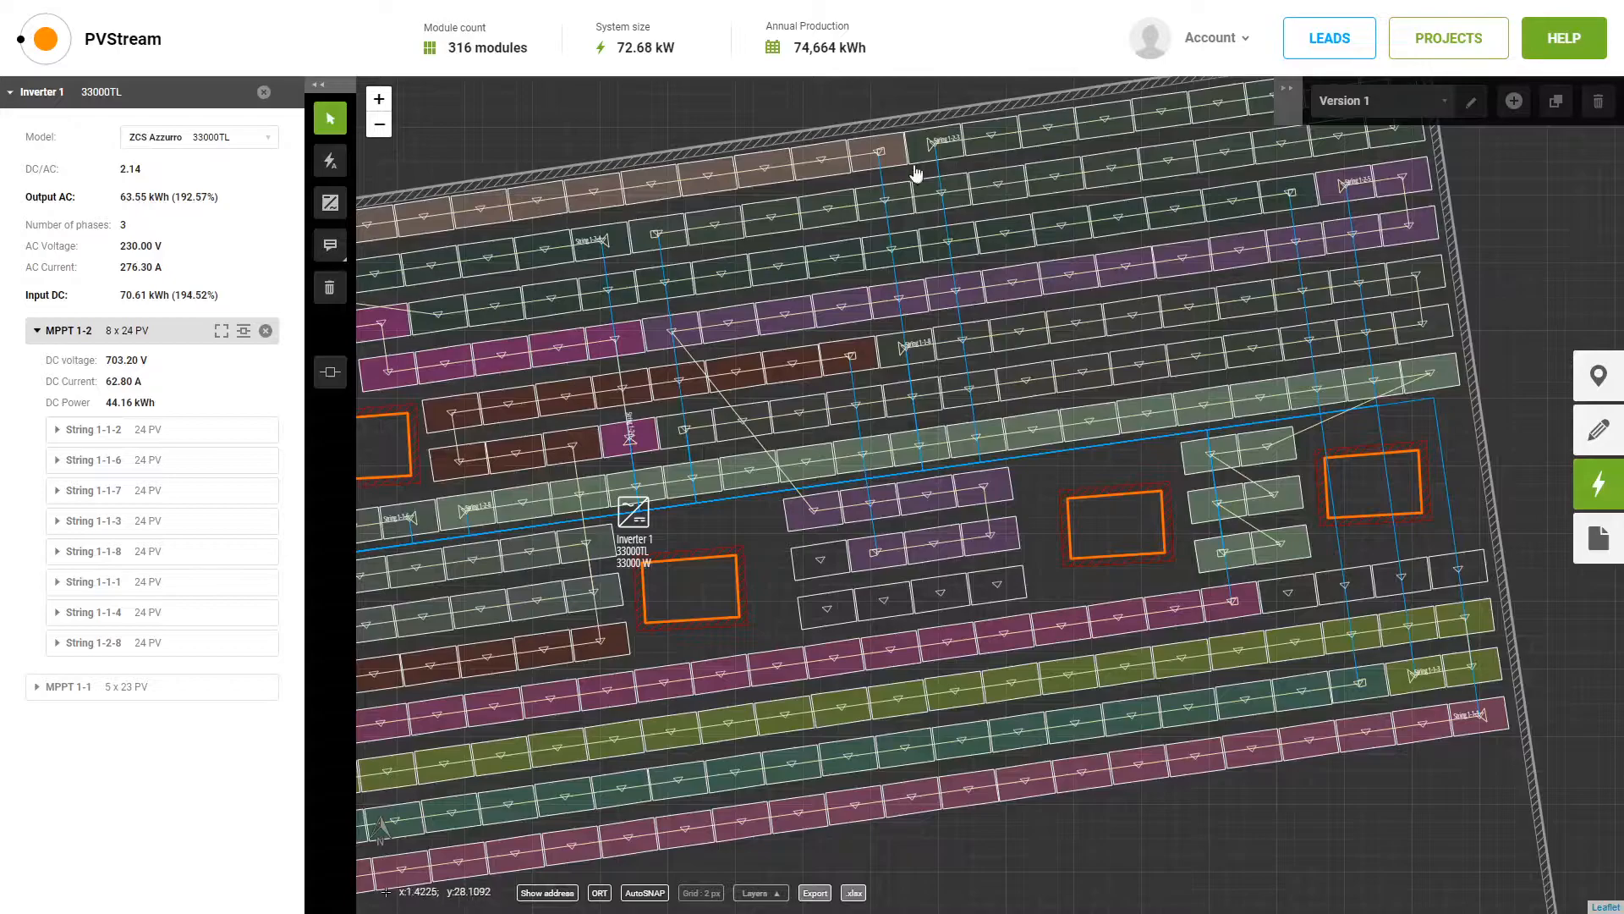
# Remove all 23-module strings from MPPT 1-1 of Inverter 1.
pyautogui.moveTo(427, 131); pyautogui.dragTo(754, 116)
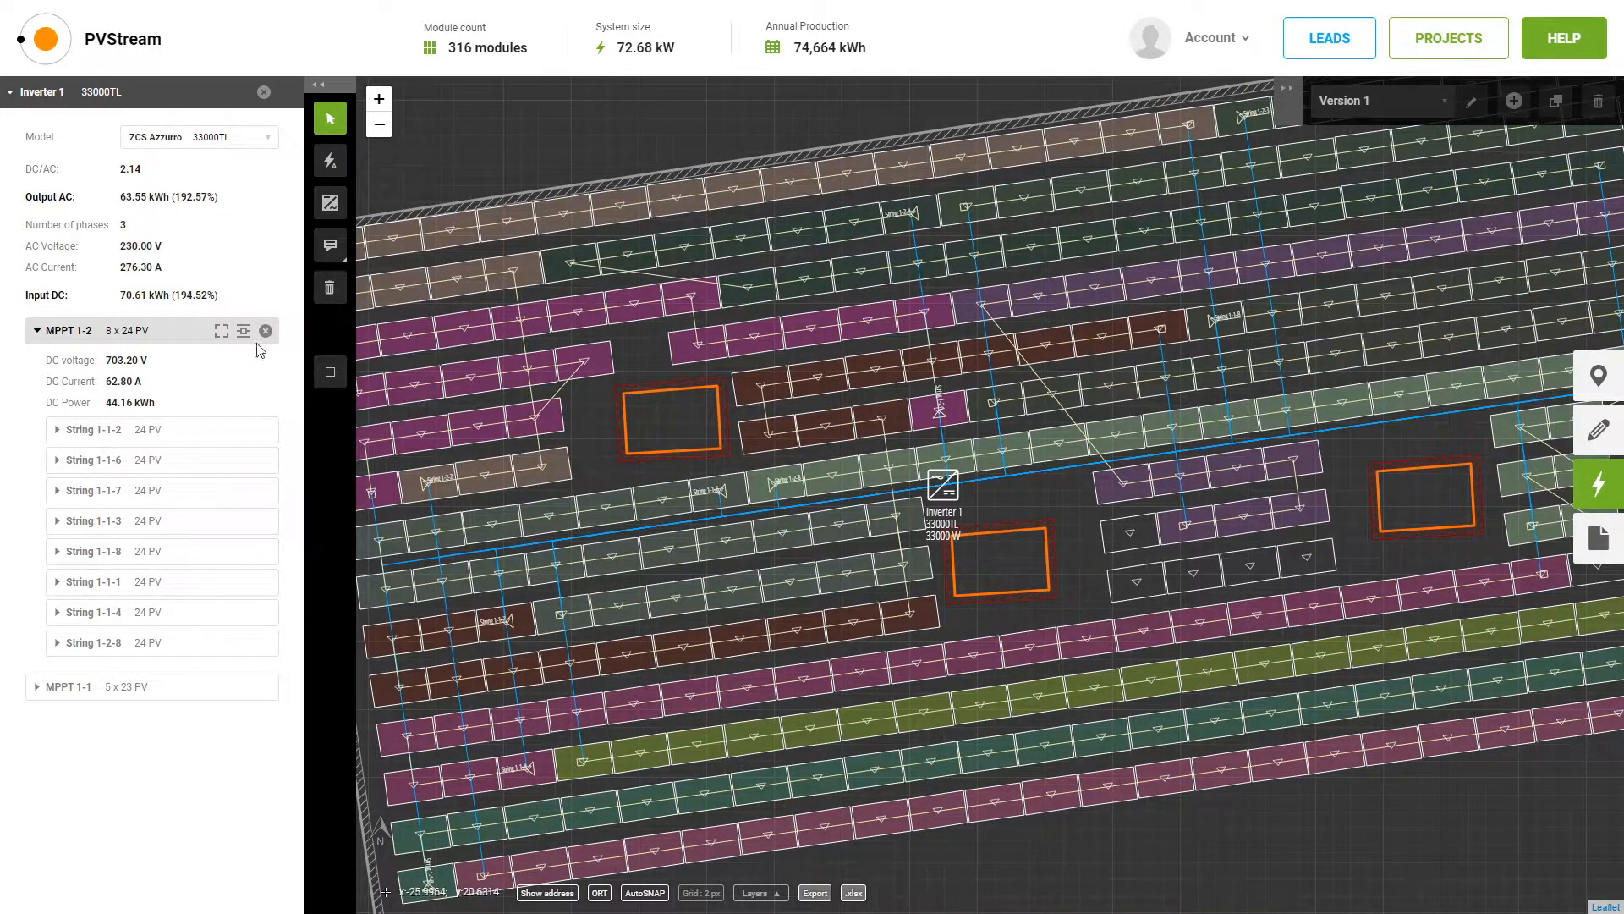
pyautogui.click(174, 688)
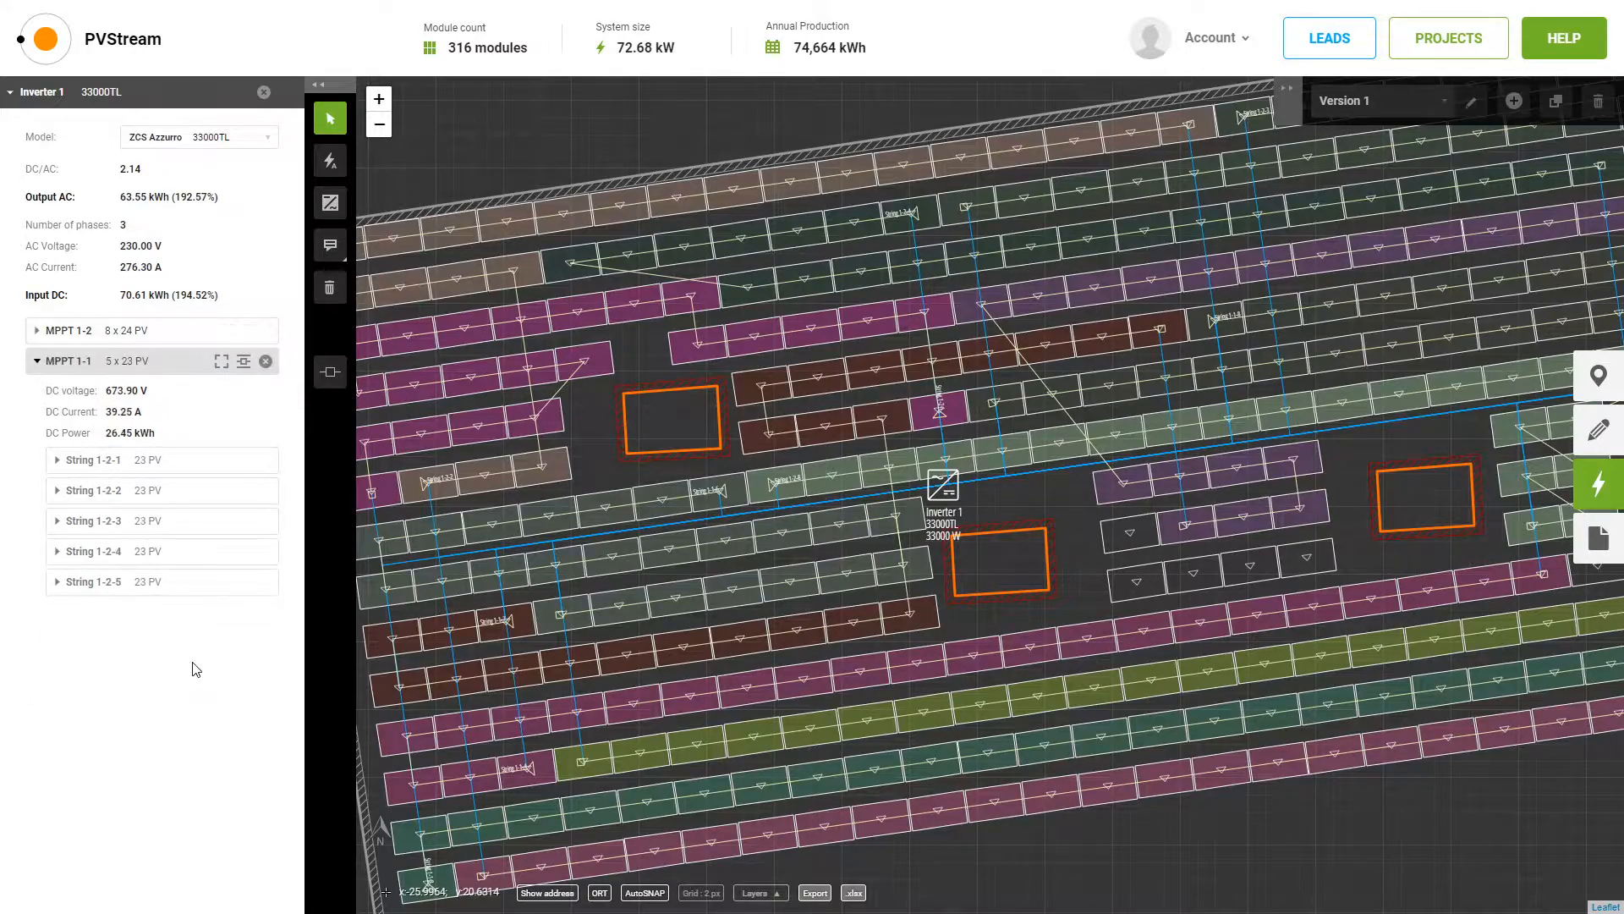
pyautogui.click(266, 362)
pyautogui.moveTo(582, 126); pyautogui.dragTo(652, 217)
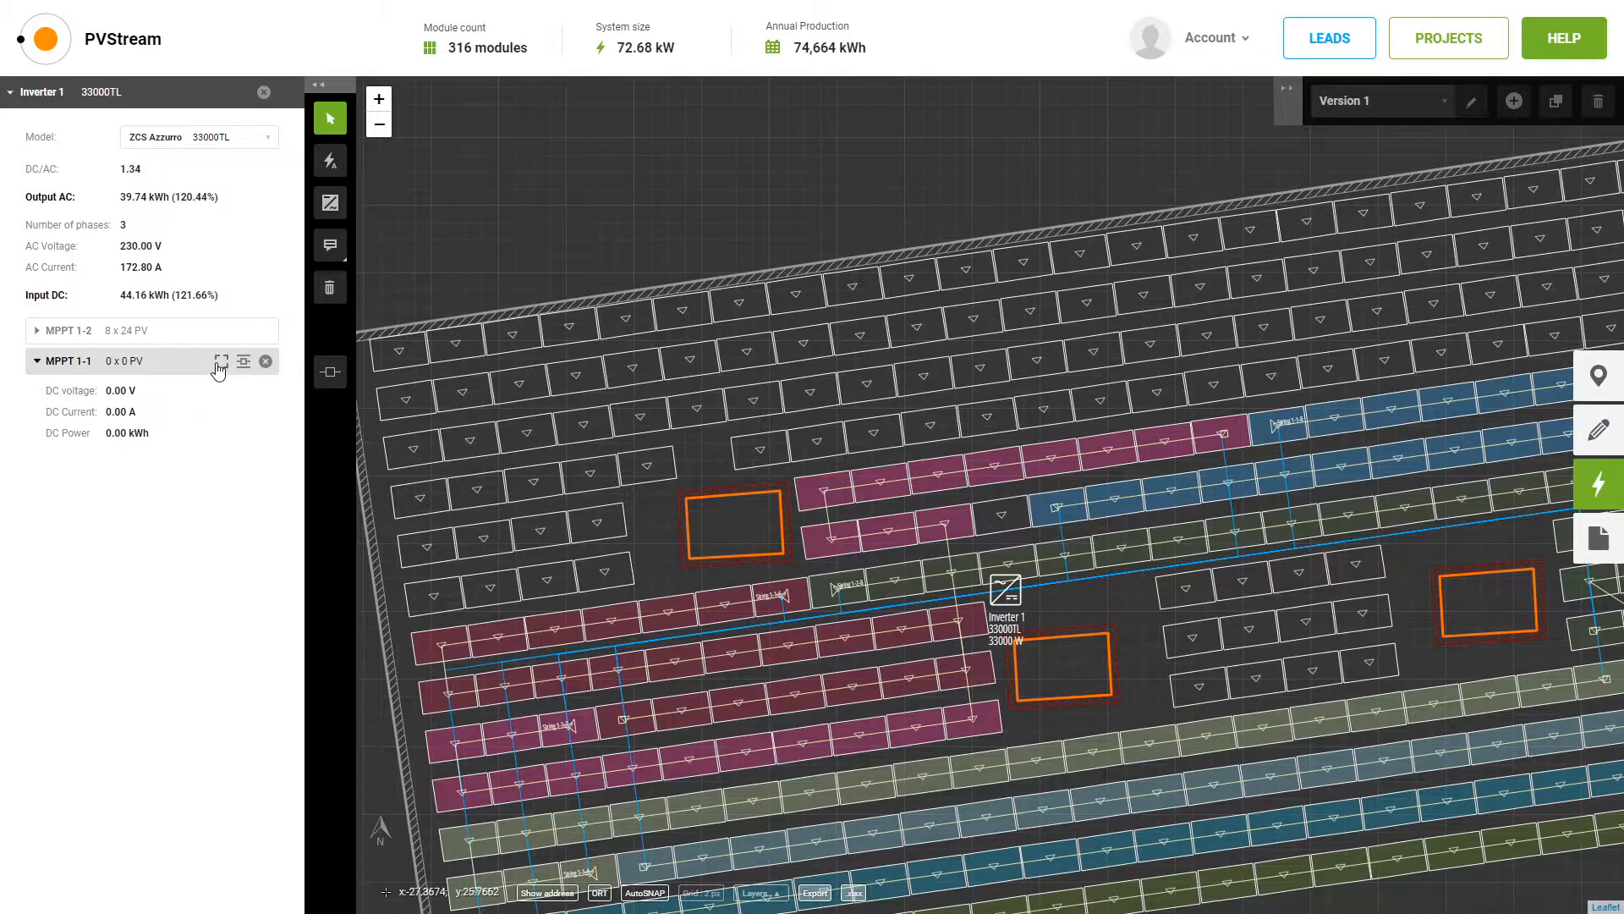
# Generate four 24-module strings for MPPT 1-1 by area selection over the upper roof rows, and clear them again.
pyautogui.click(221, 362)
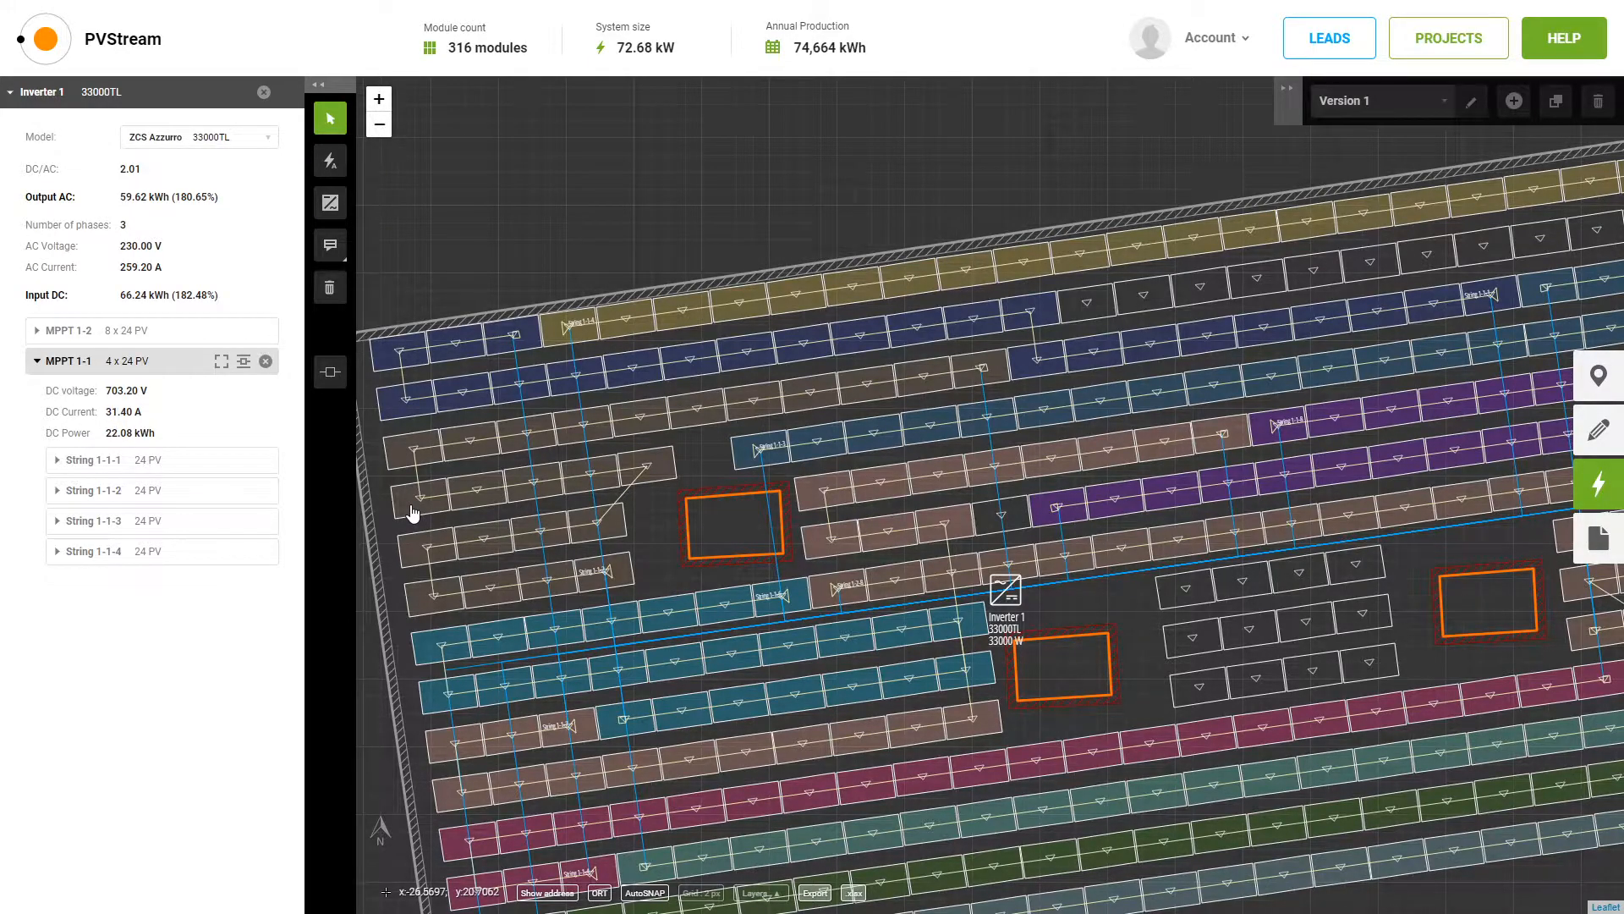
pyautogui.click(266, 363)
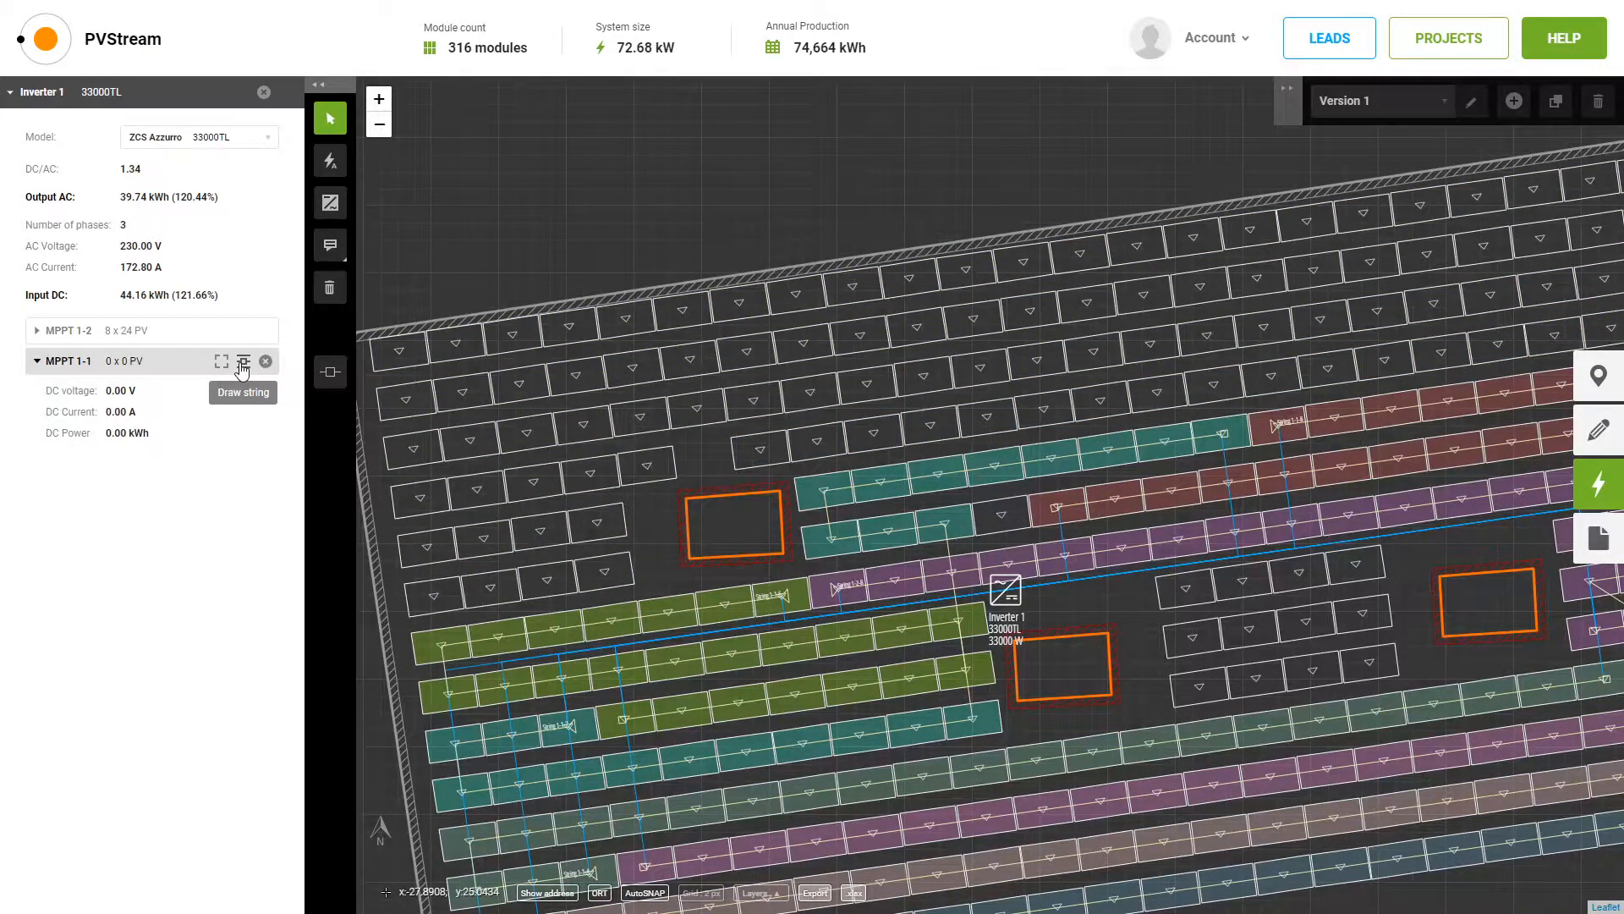
# Start drawing strings manually for MPPT 1-1 of Inverter 1 along the two uppermost roof rows.
pyautogui.click(243, 364)
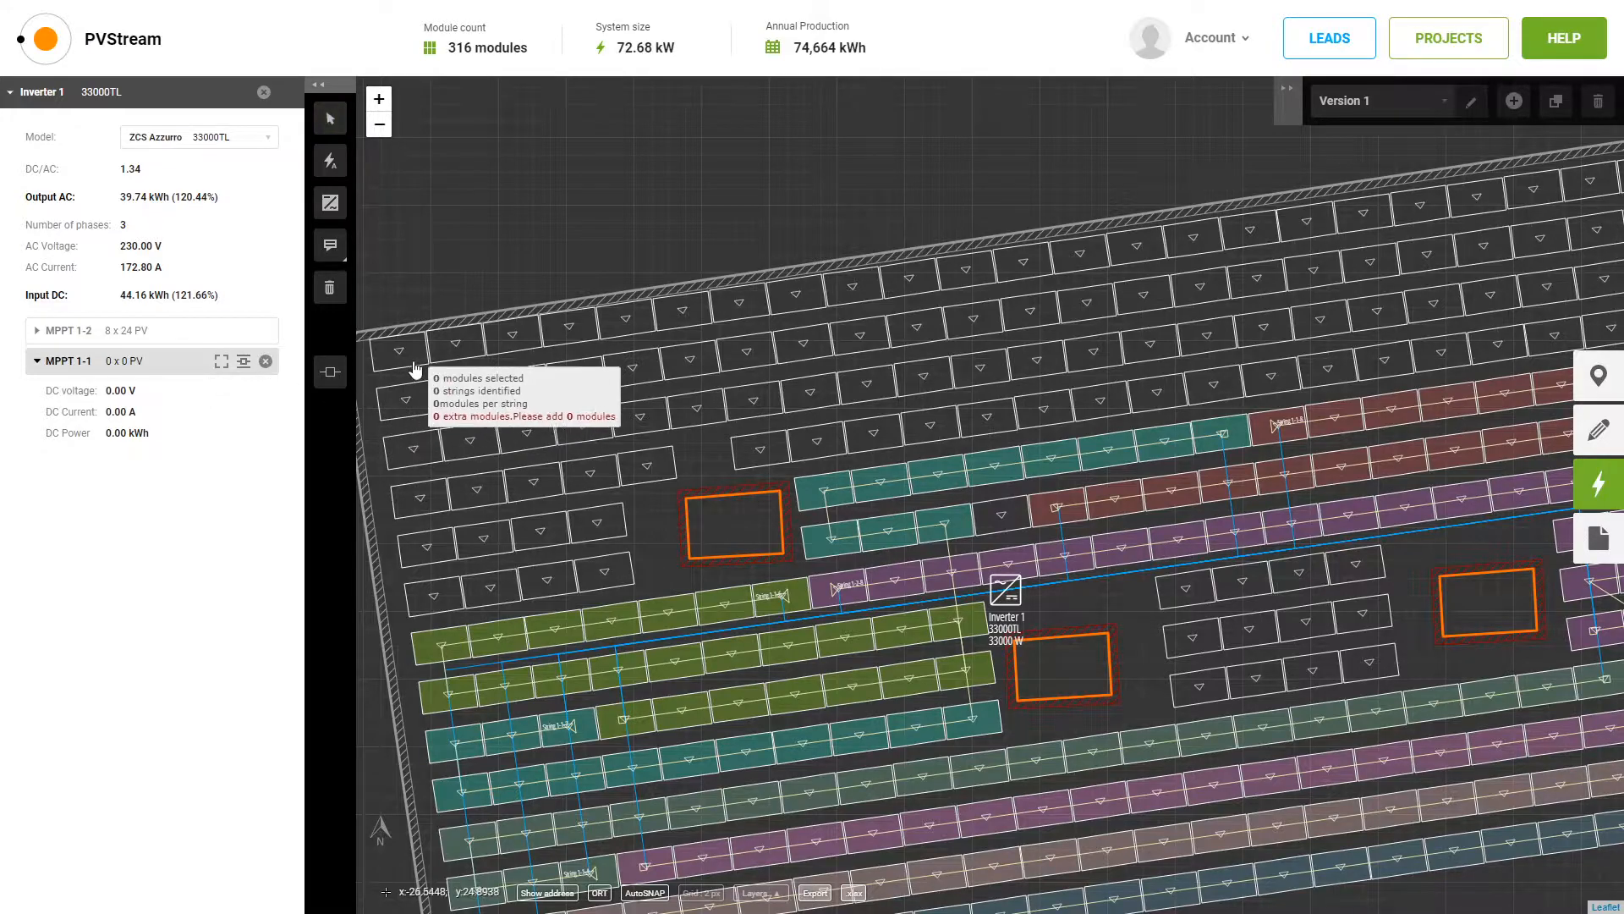
pyautogui.scroll(-2, 414, 362)
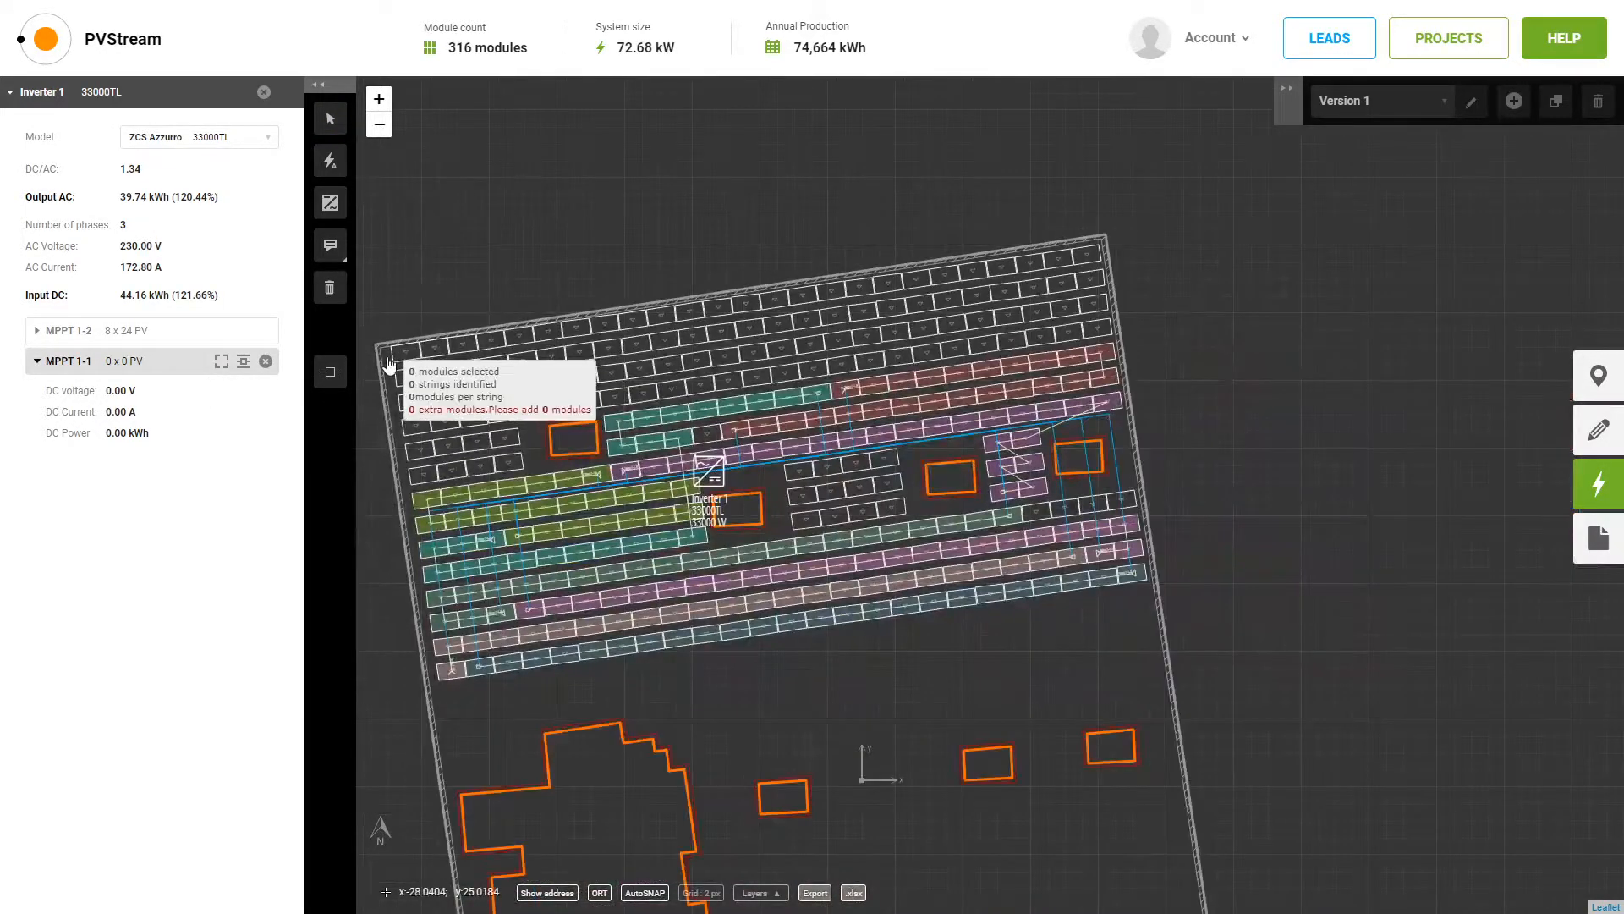
pyautogui.click(411, 350)
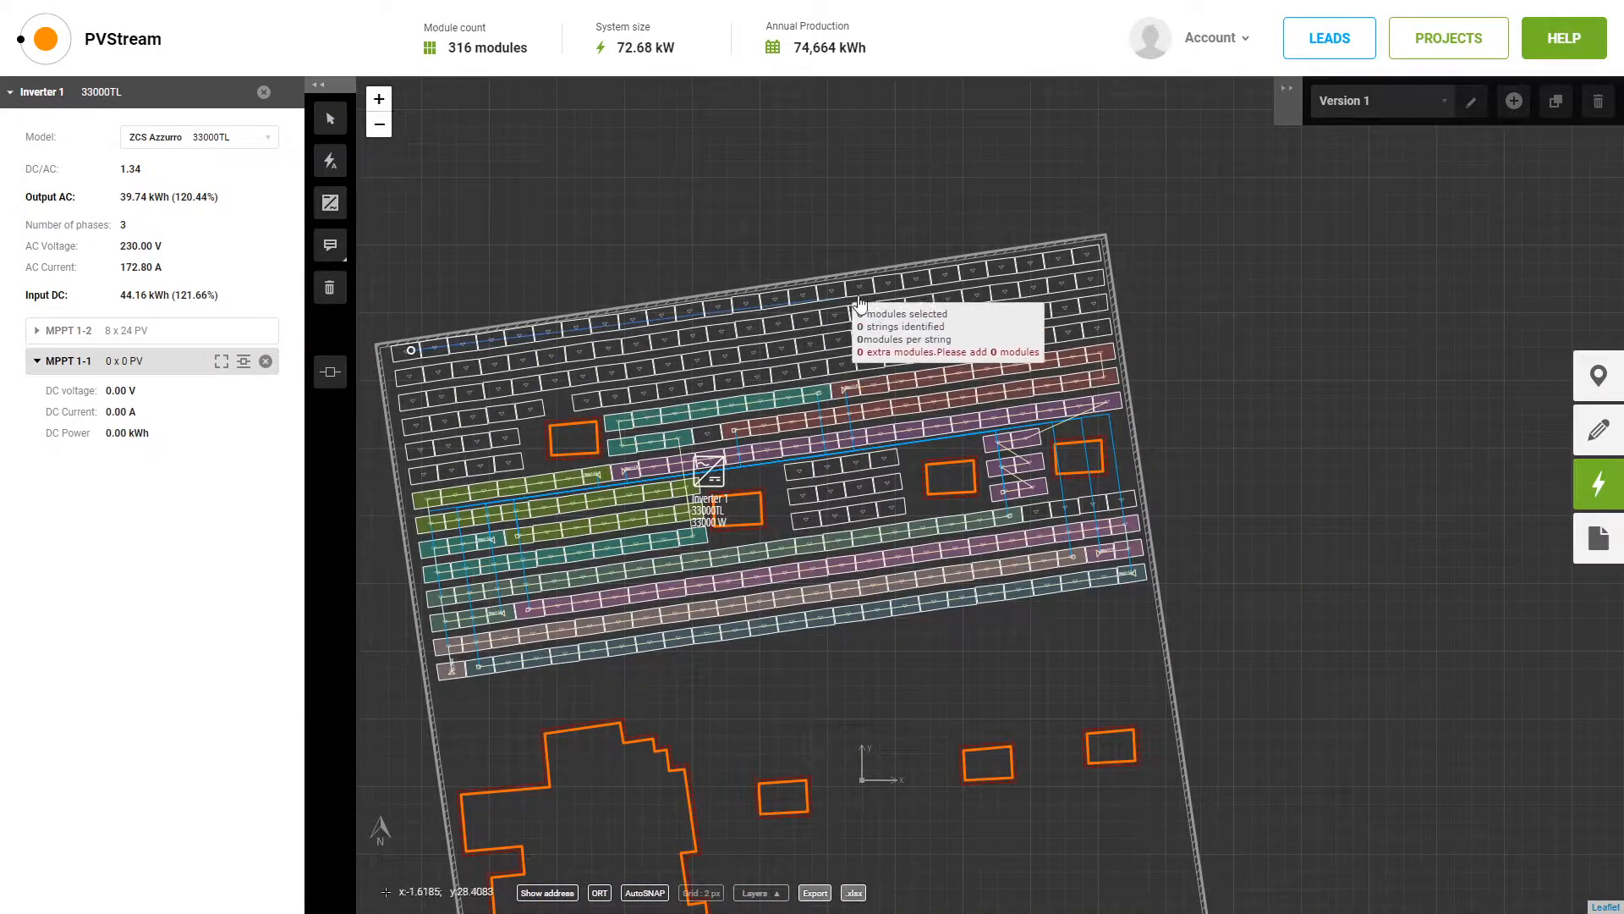
pyautogui.click(1080, 258)
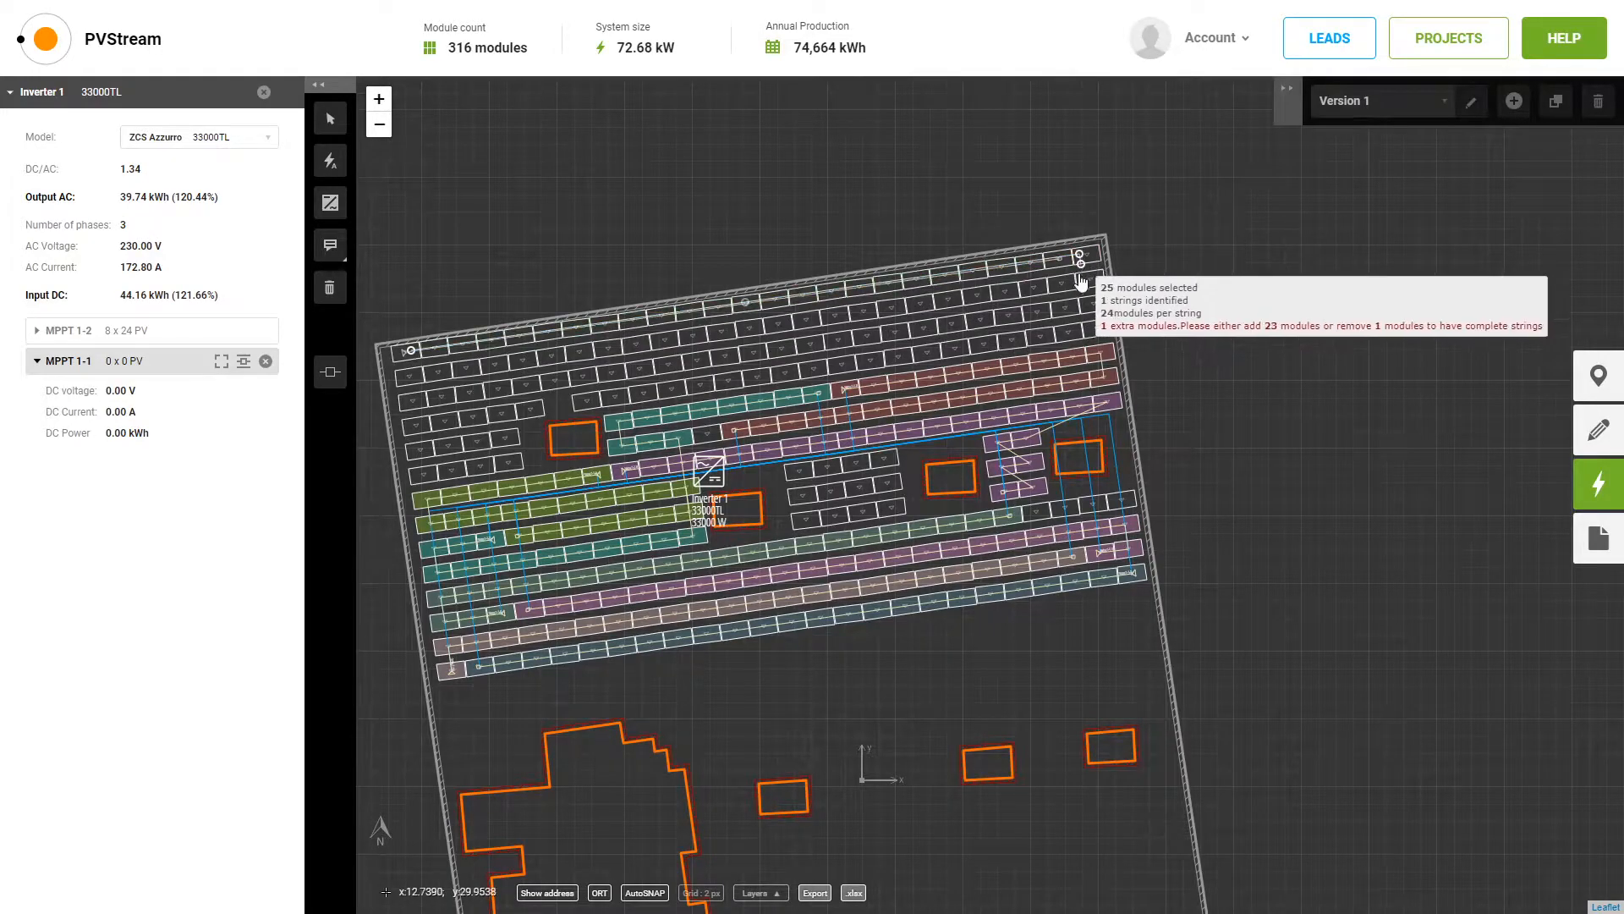
pyautogui.click(1082, 285)
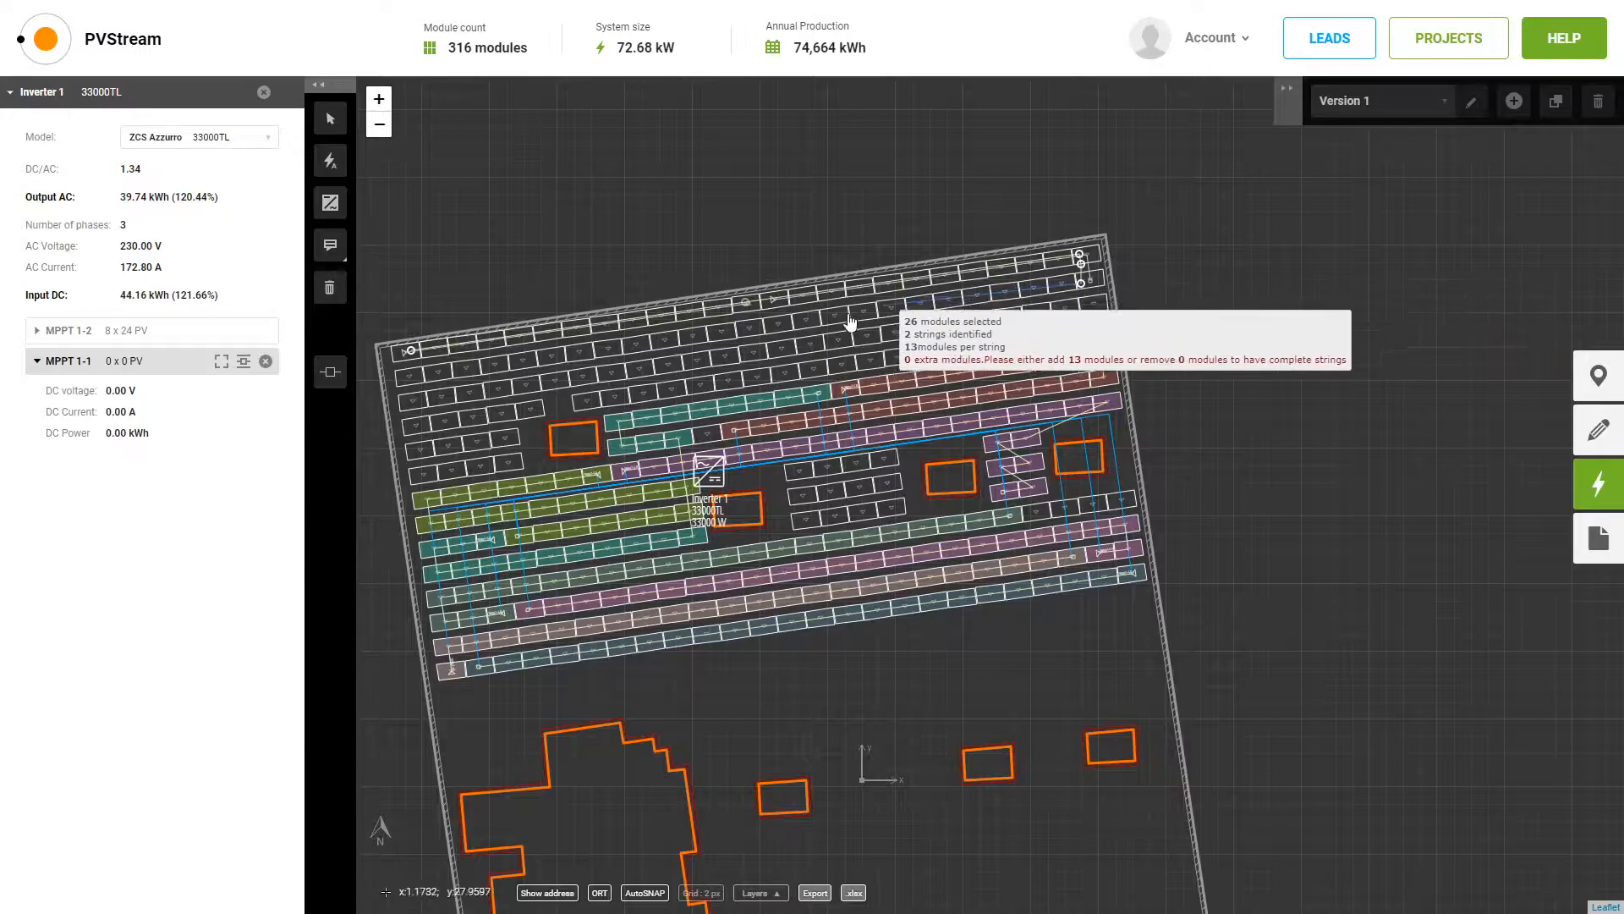
pyautogui.click(421, 382)
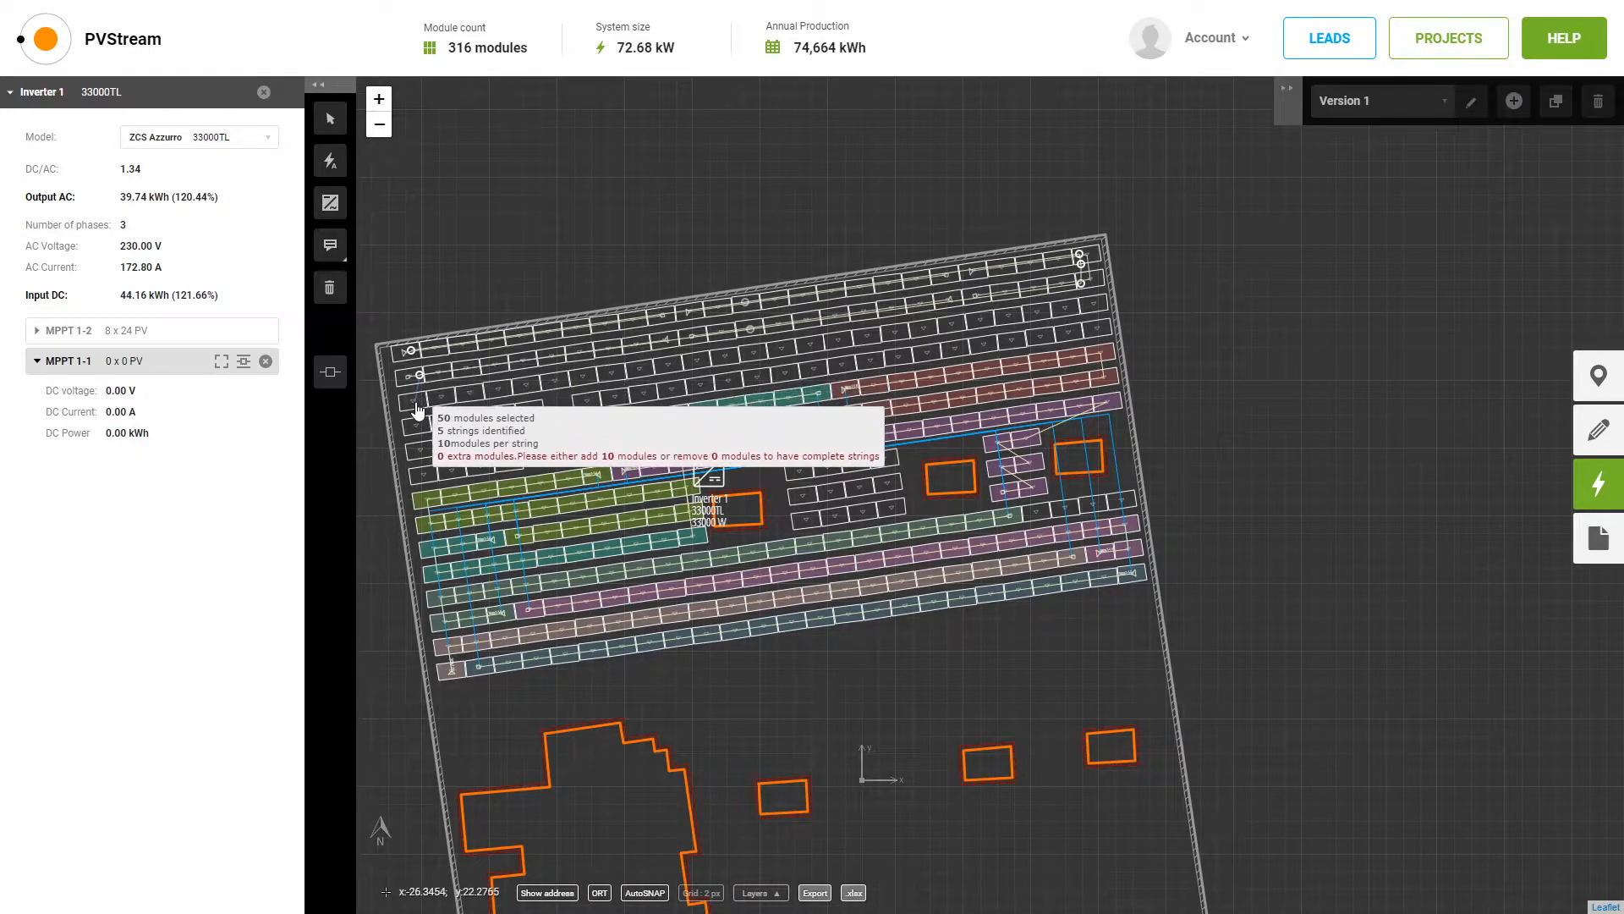
# Extend the path through the third row and the fourth row up to its gap, finishing it as four 23-module strings.
pyautogui.click(418, 404)
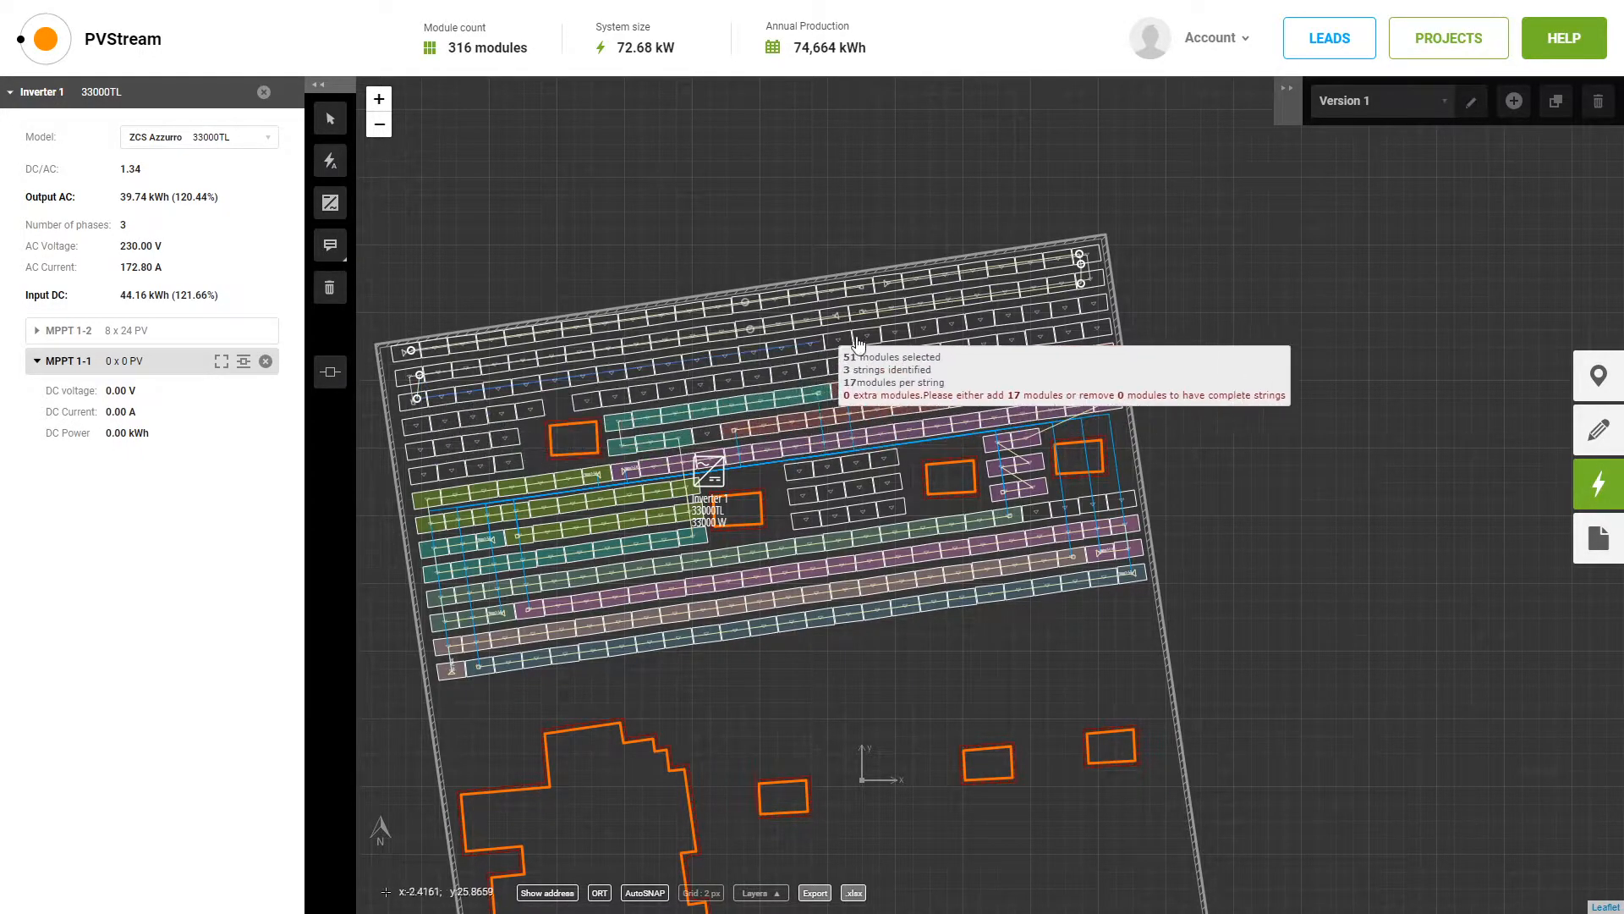
pyautogui.click(1103, 303)
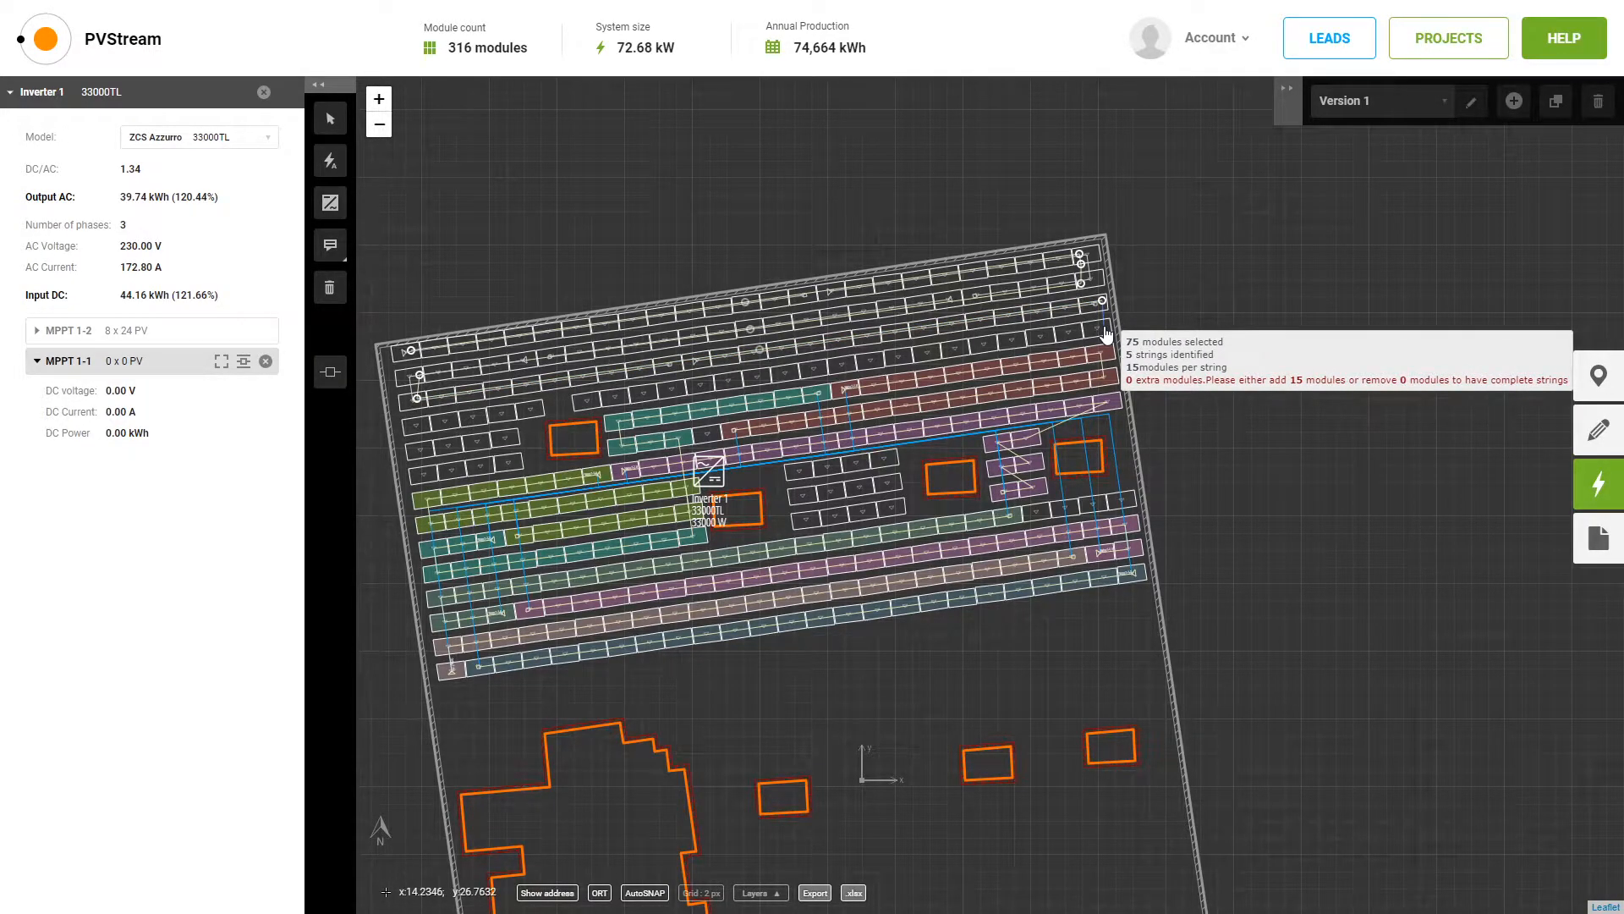
pyautogui.click(1104, 327)
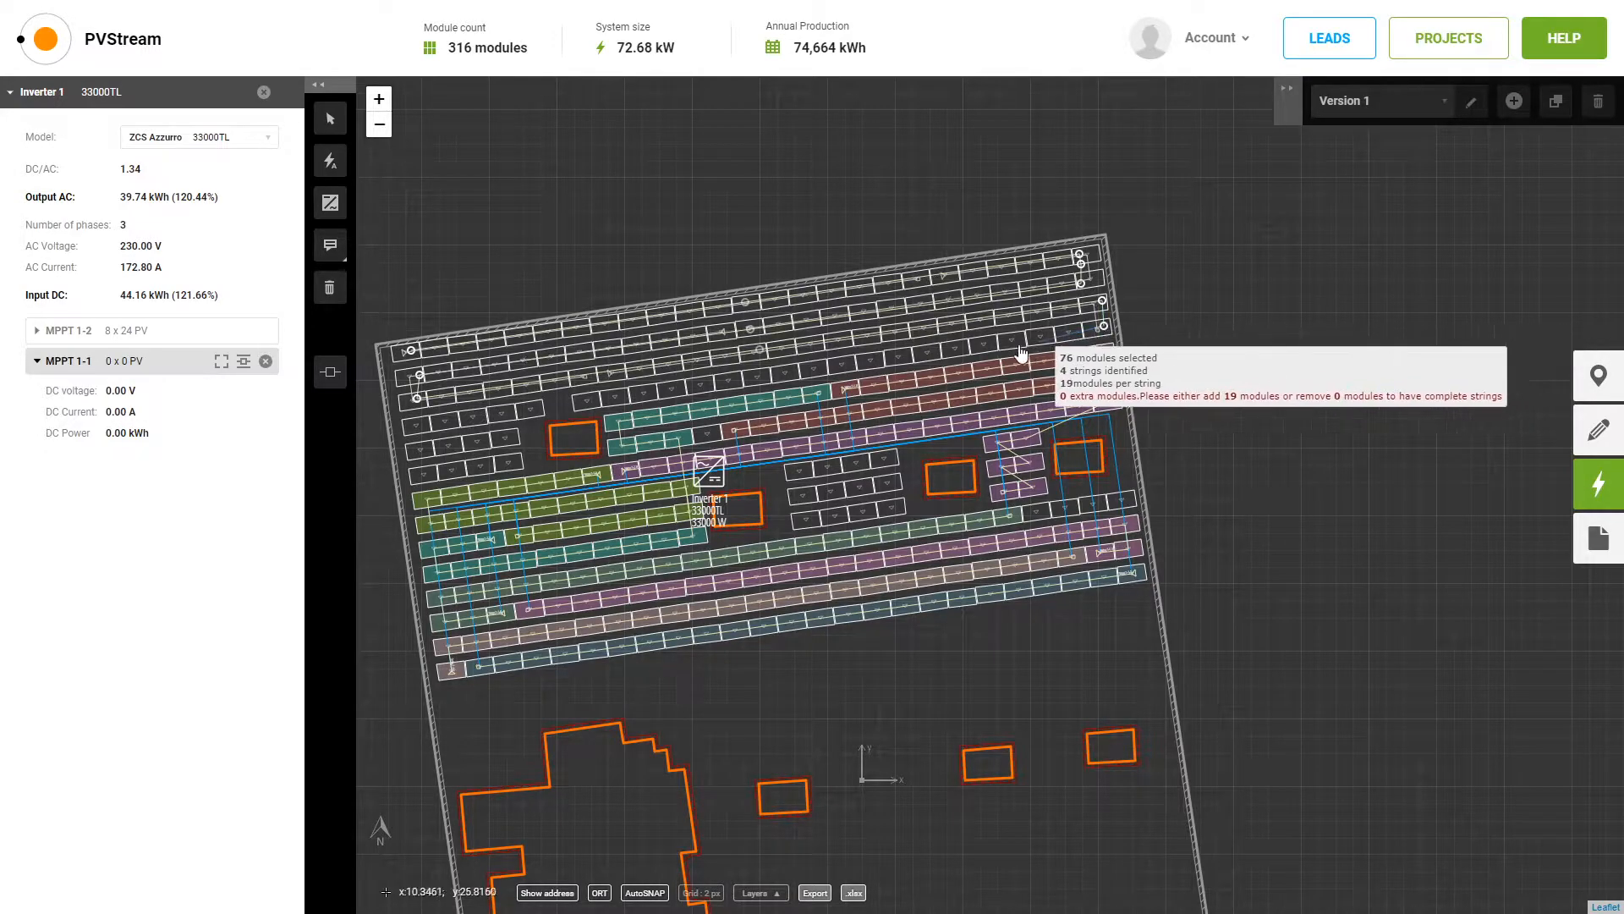
pyautogui.click(582, 401)
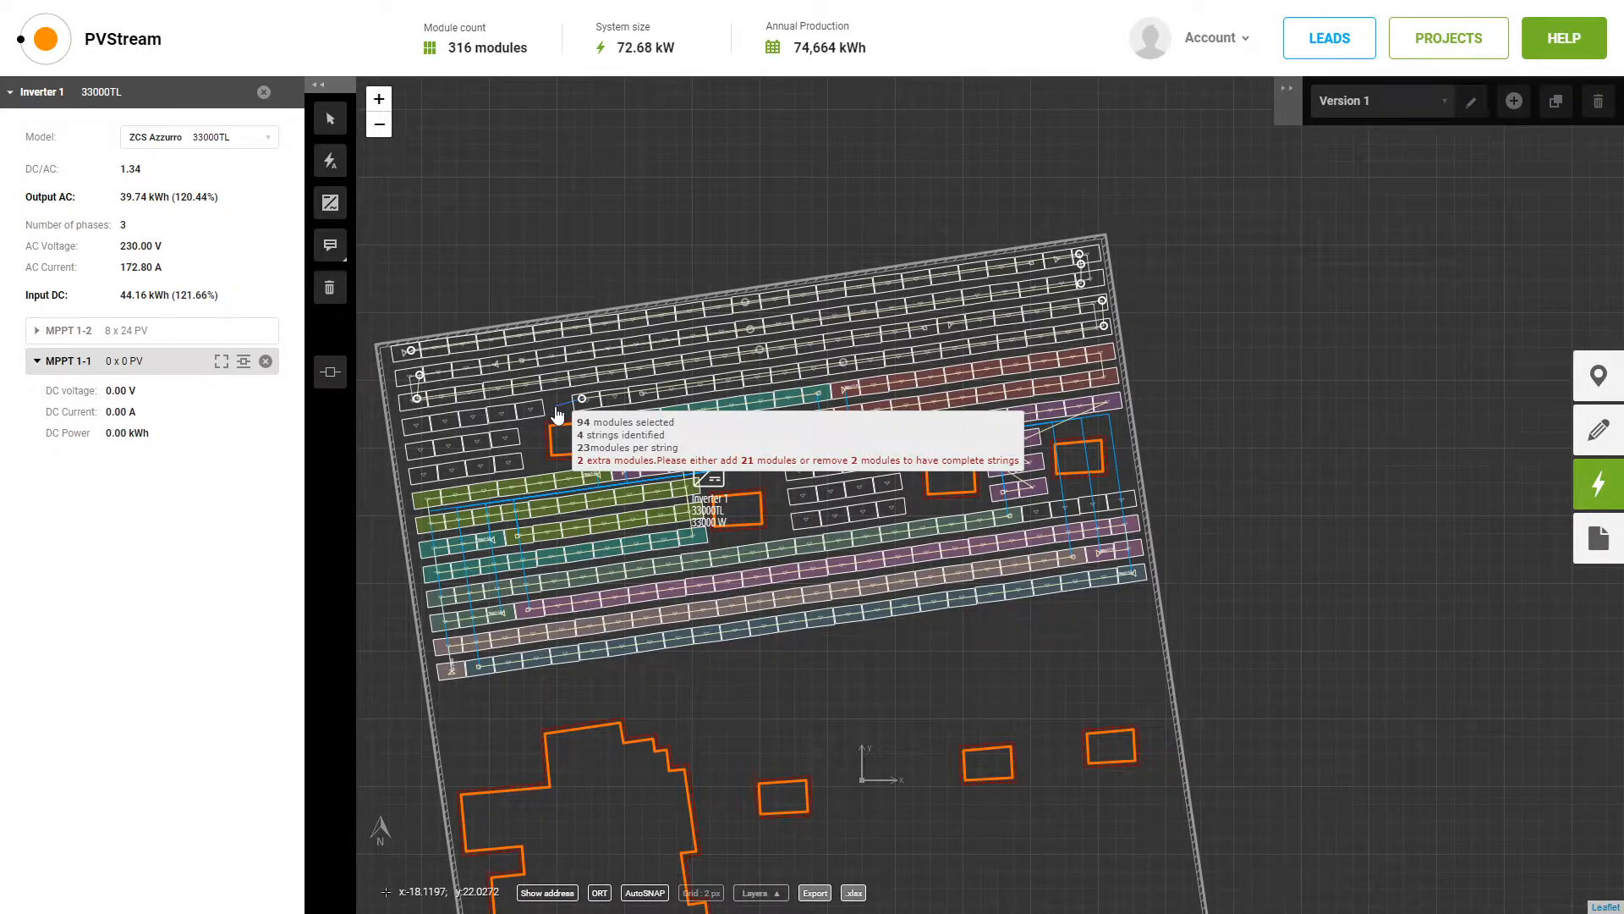
pyautogui.click(557, 415)
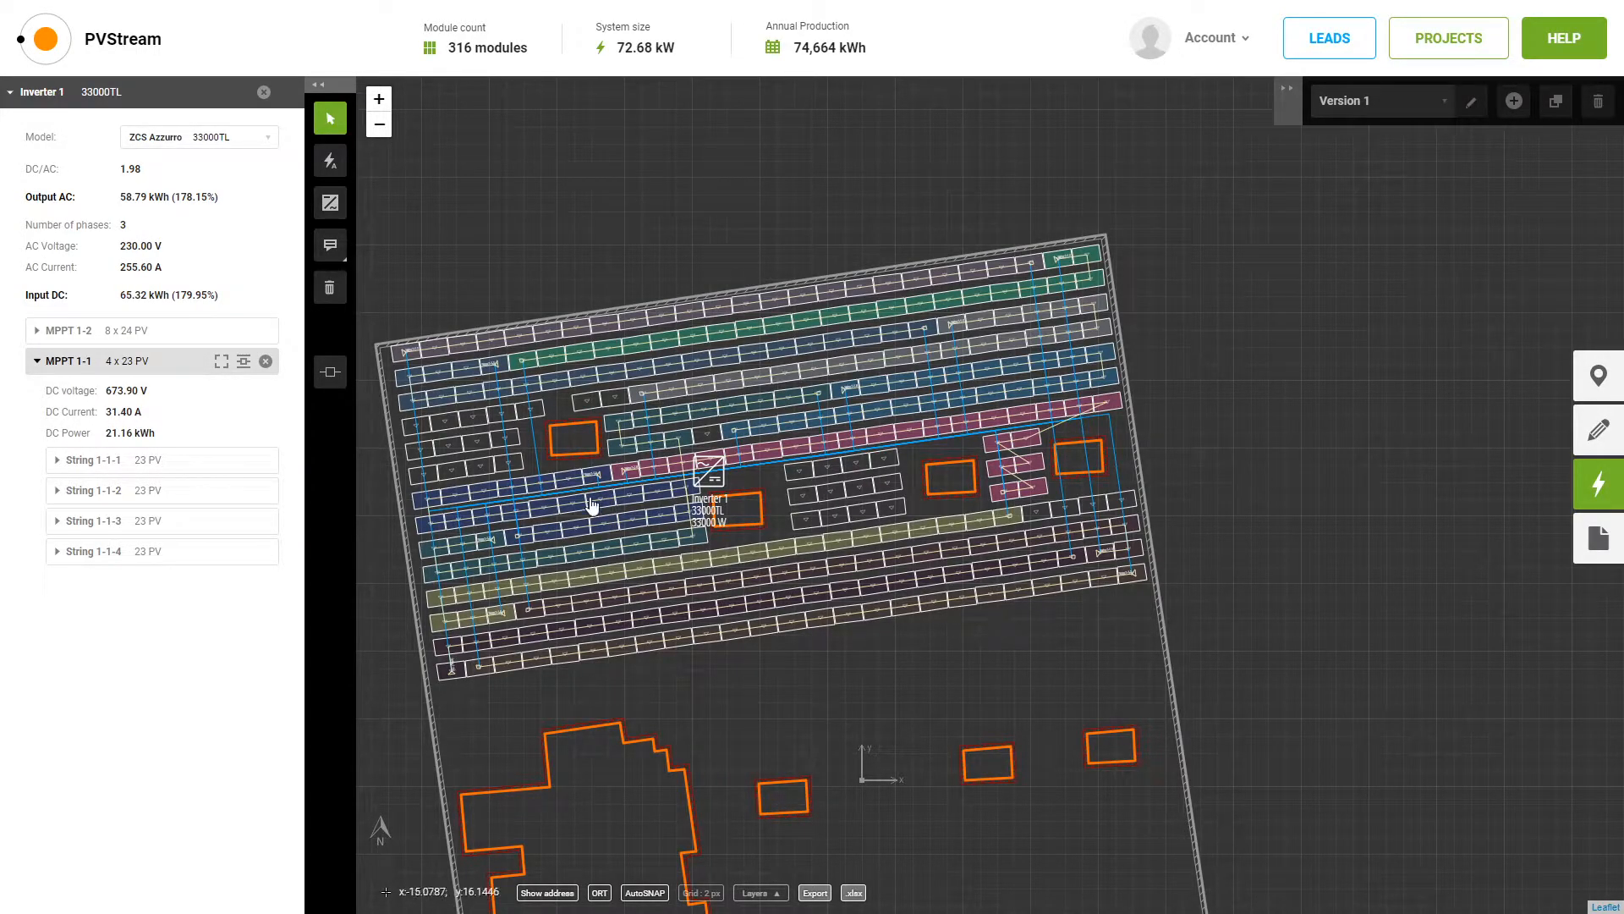
# Redraw both cable runs of String 1-1-4 manually from its two ends to Inverter 1.
pyautogui.scroll(1, 490, 423)
pyautogui.moveTo(808, 148); pyautogui.dragTo(723, 63)
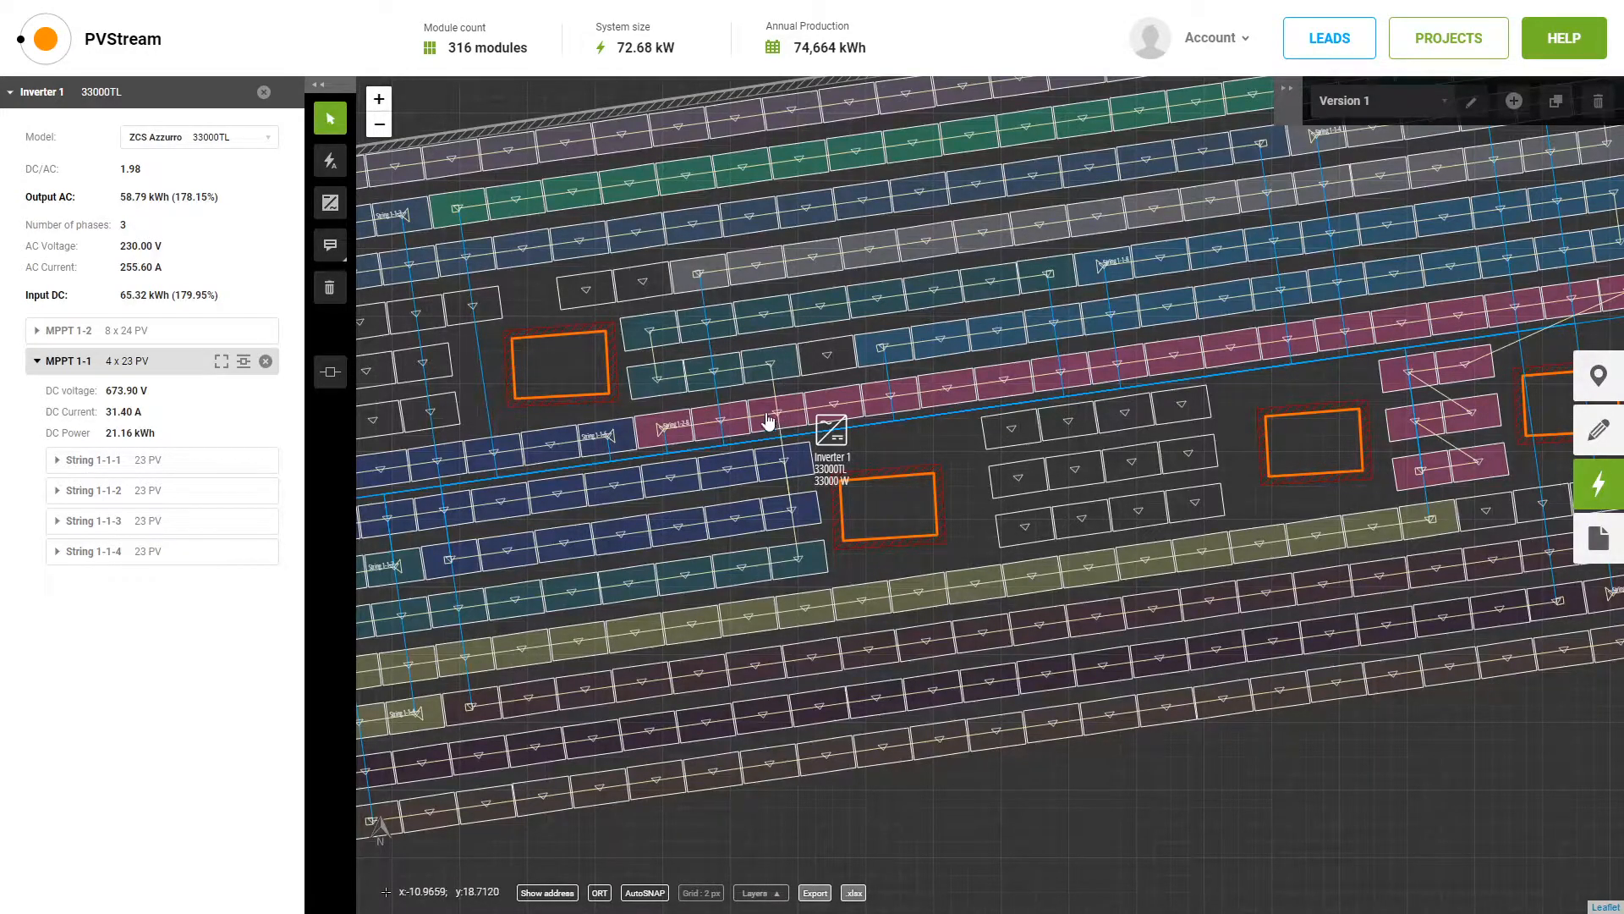
pyautogui.click(749, 271)
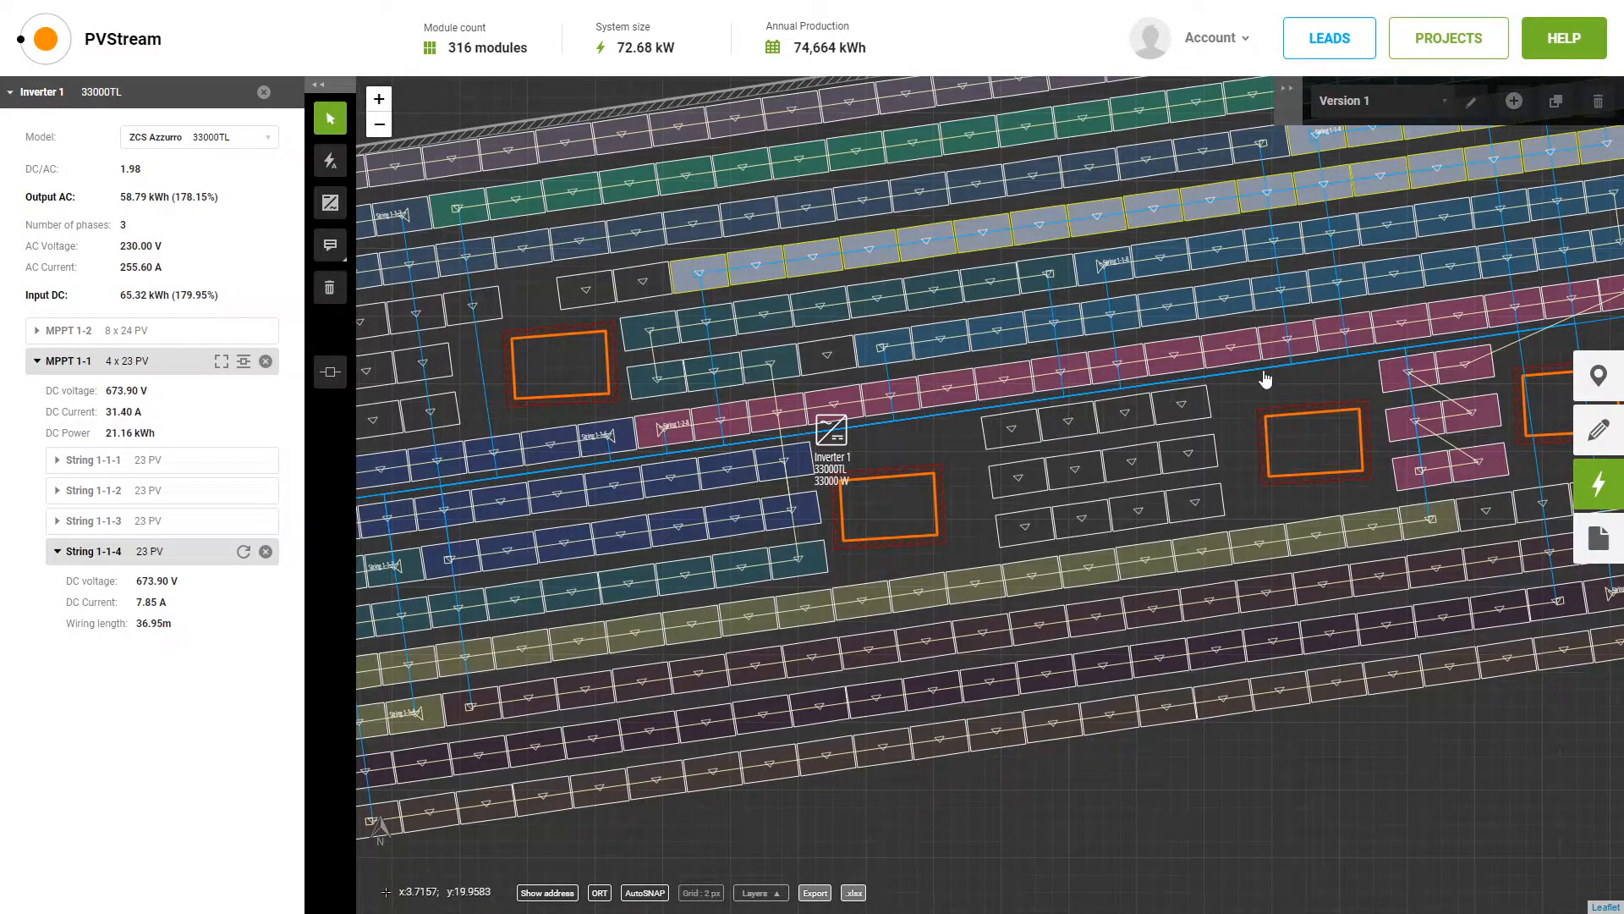
pyautogui.moveTo(1265, 378); pyautogui.dragTo(1190, 415)
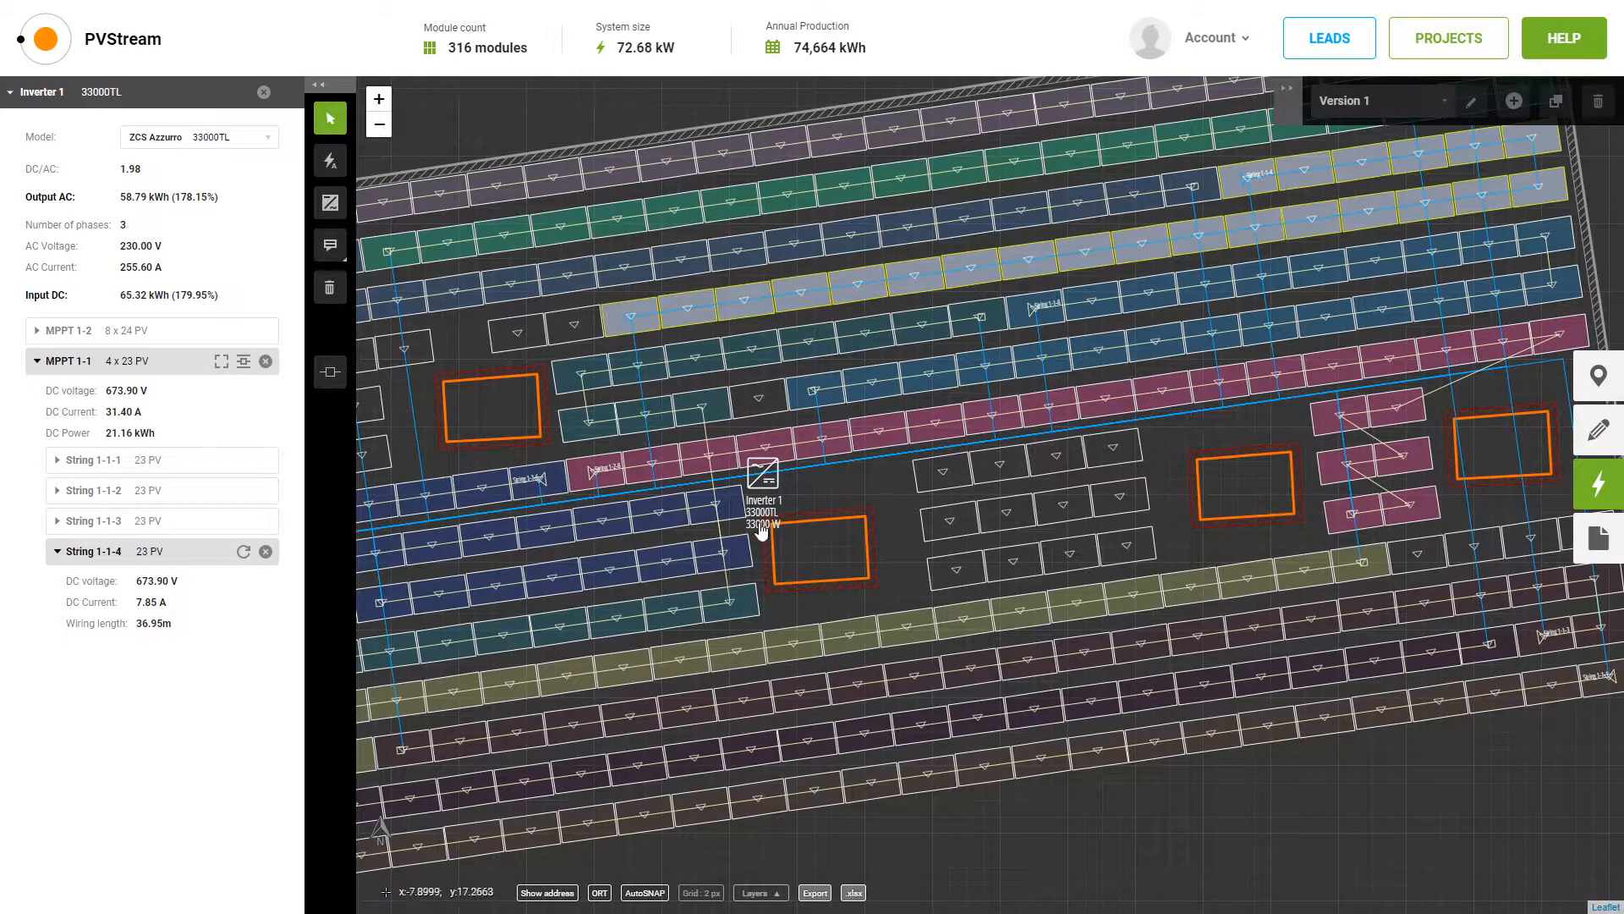
pyautogui.click(242, 554)
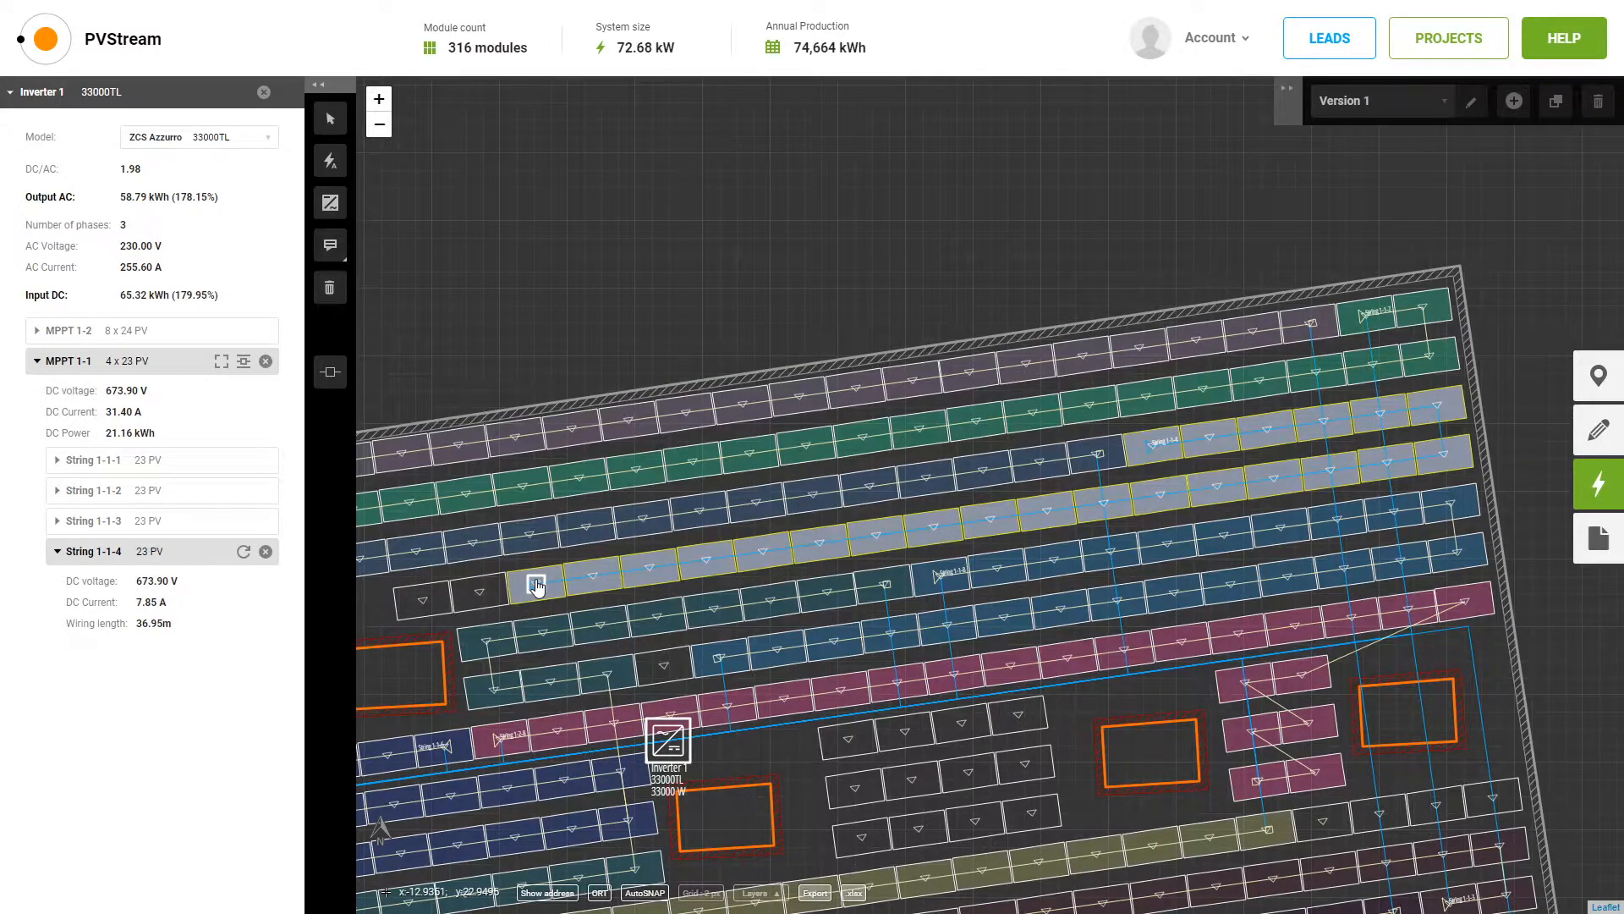
pyautogui.moveTo(536, 585)
pyautogui.mouseDown()
pyautogui.moveTo(567, 731)
pyautogui.moveTo(605, 637)
pyautogui.mouseUp()
pyautogui.click(551, 677)
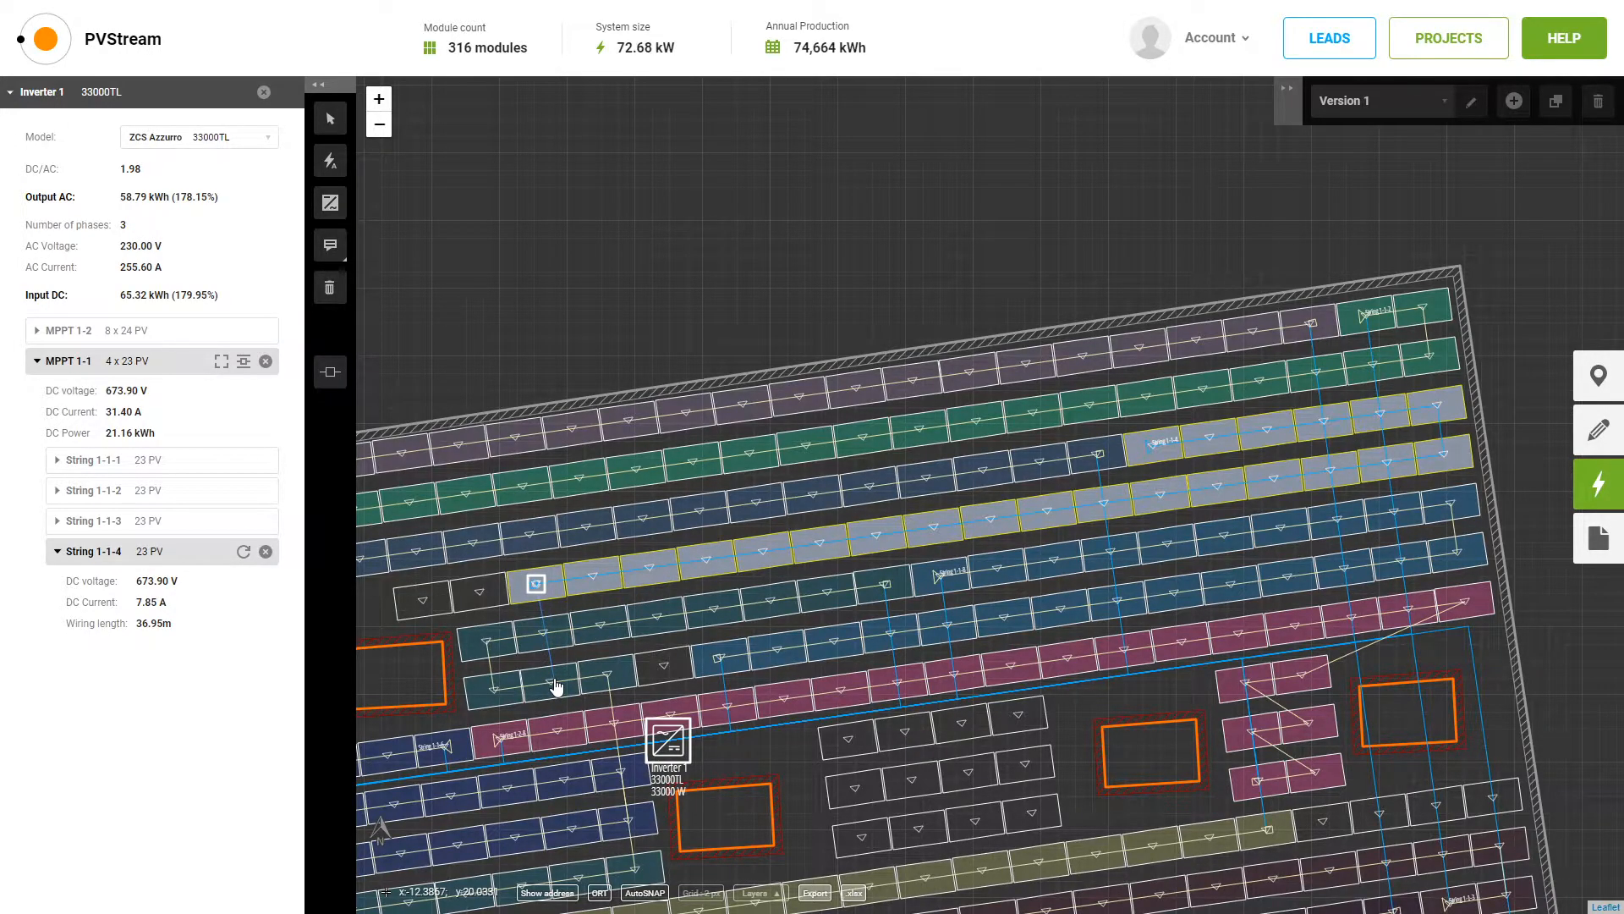
pyautogui.click(661, 662)
pyautogui.click(670, 740)
pyautogui.click(1162, 496)
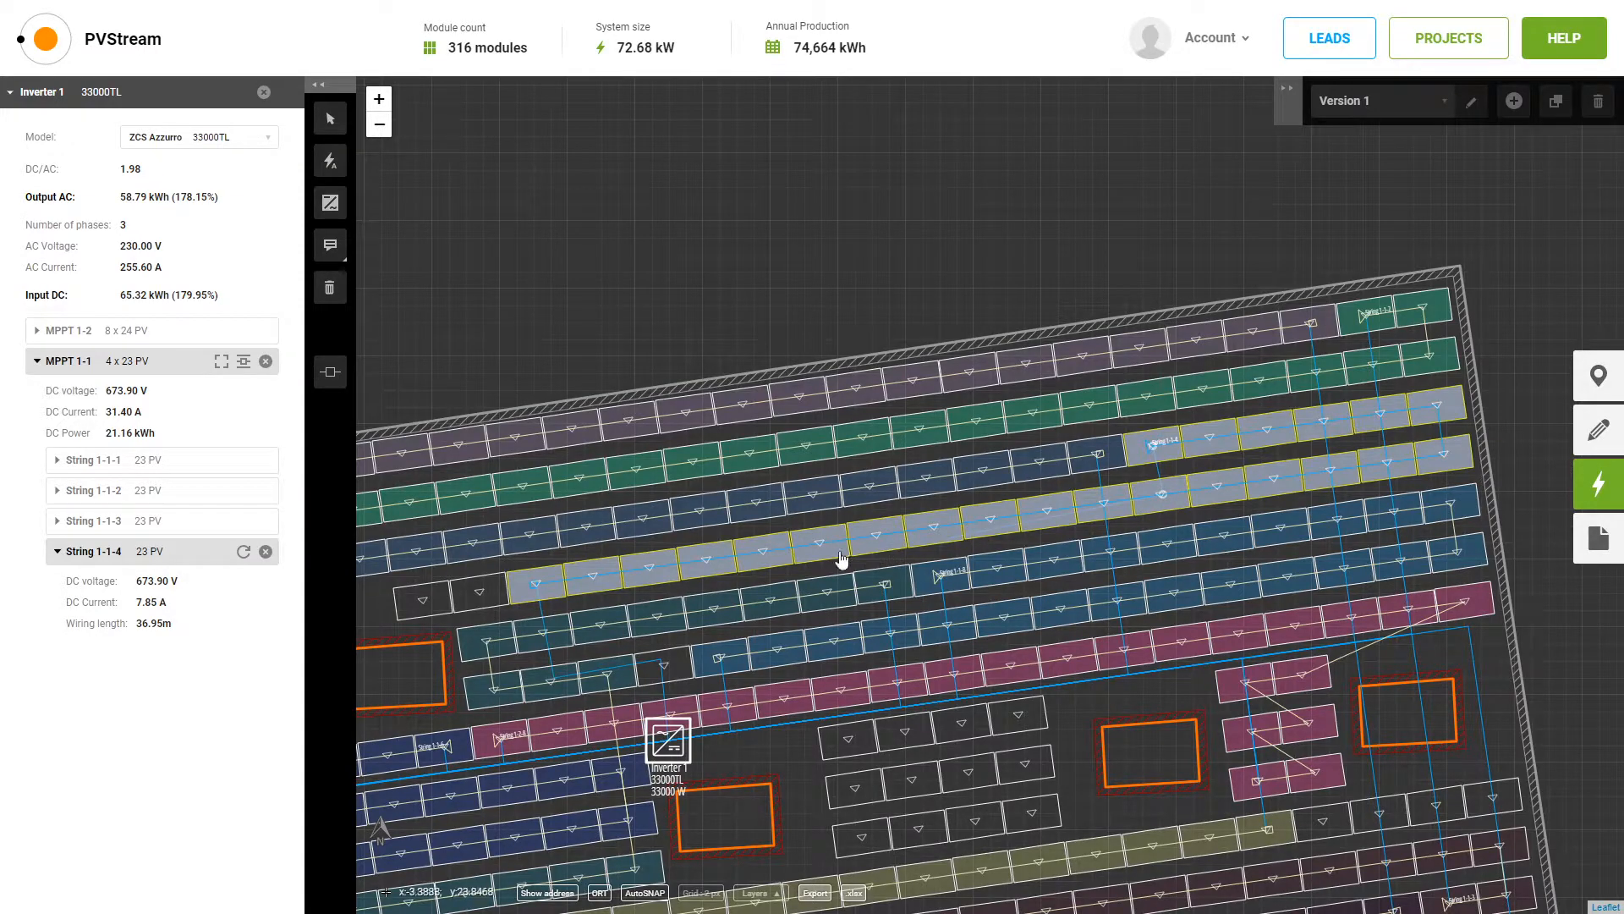
pyautogui.click(641, 572)
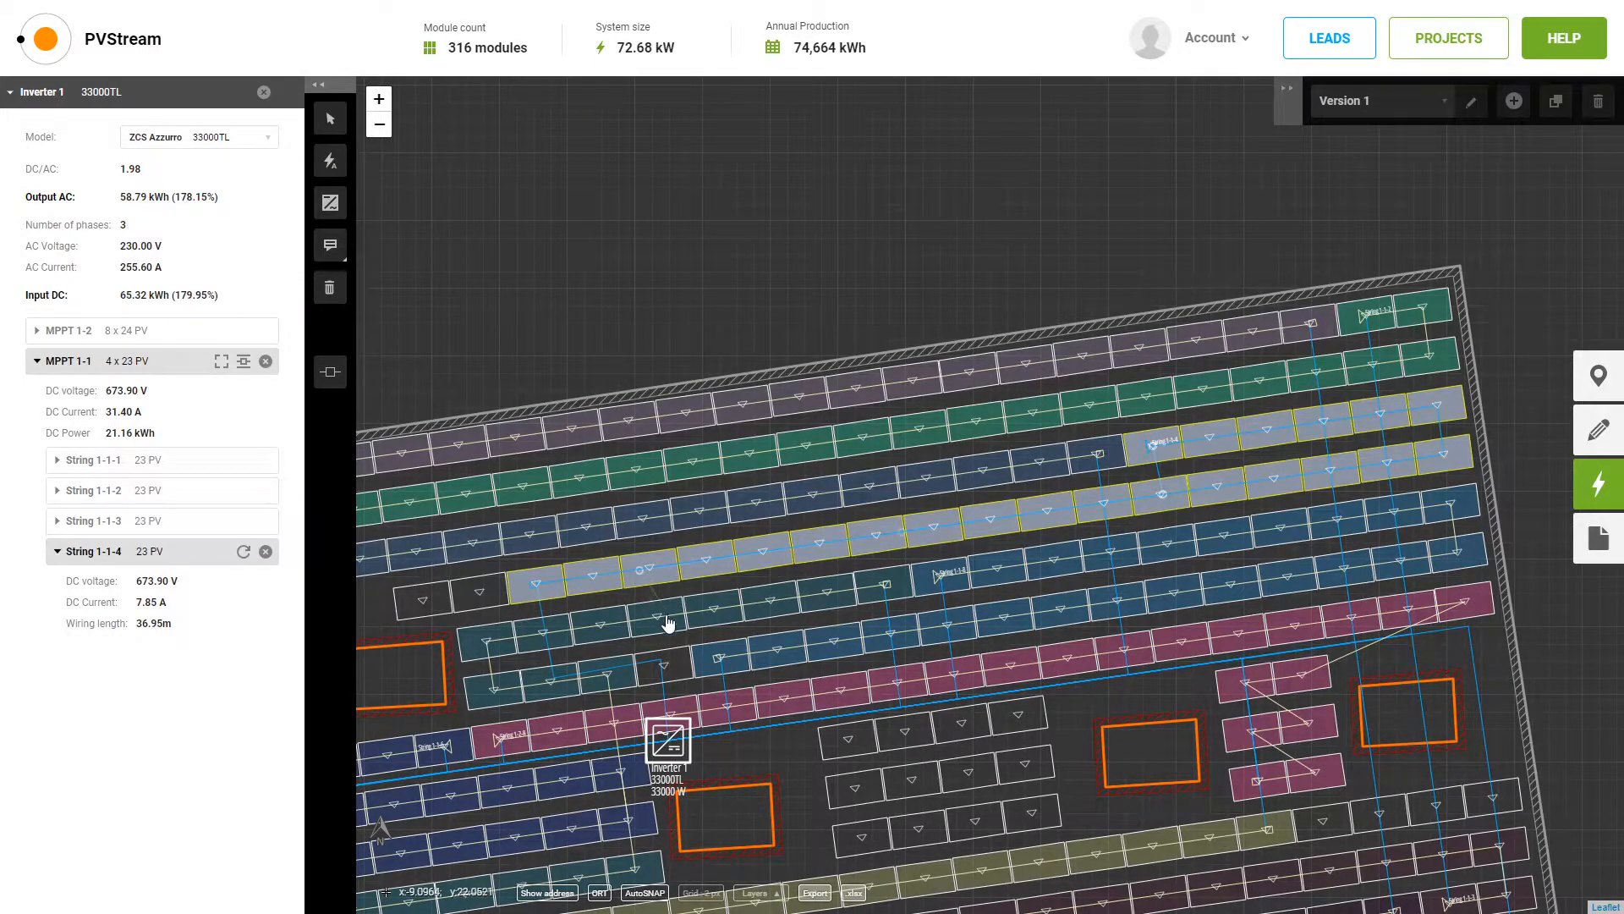
pyautogui.click(674, 752)
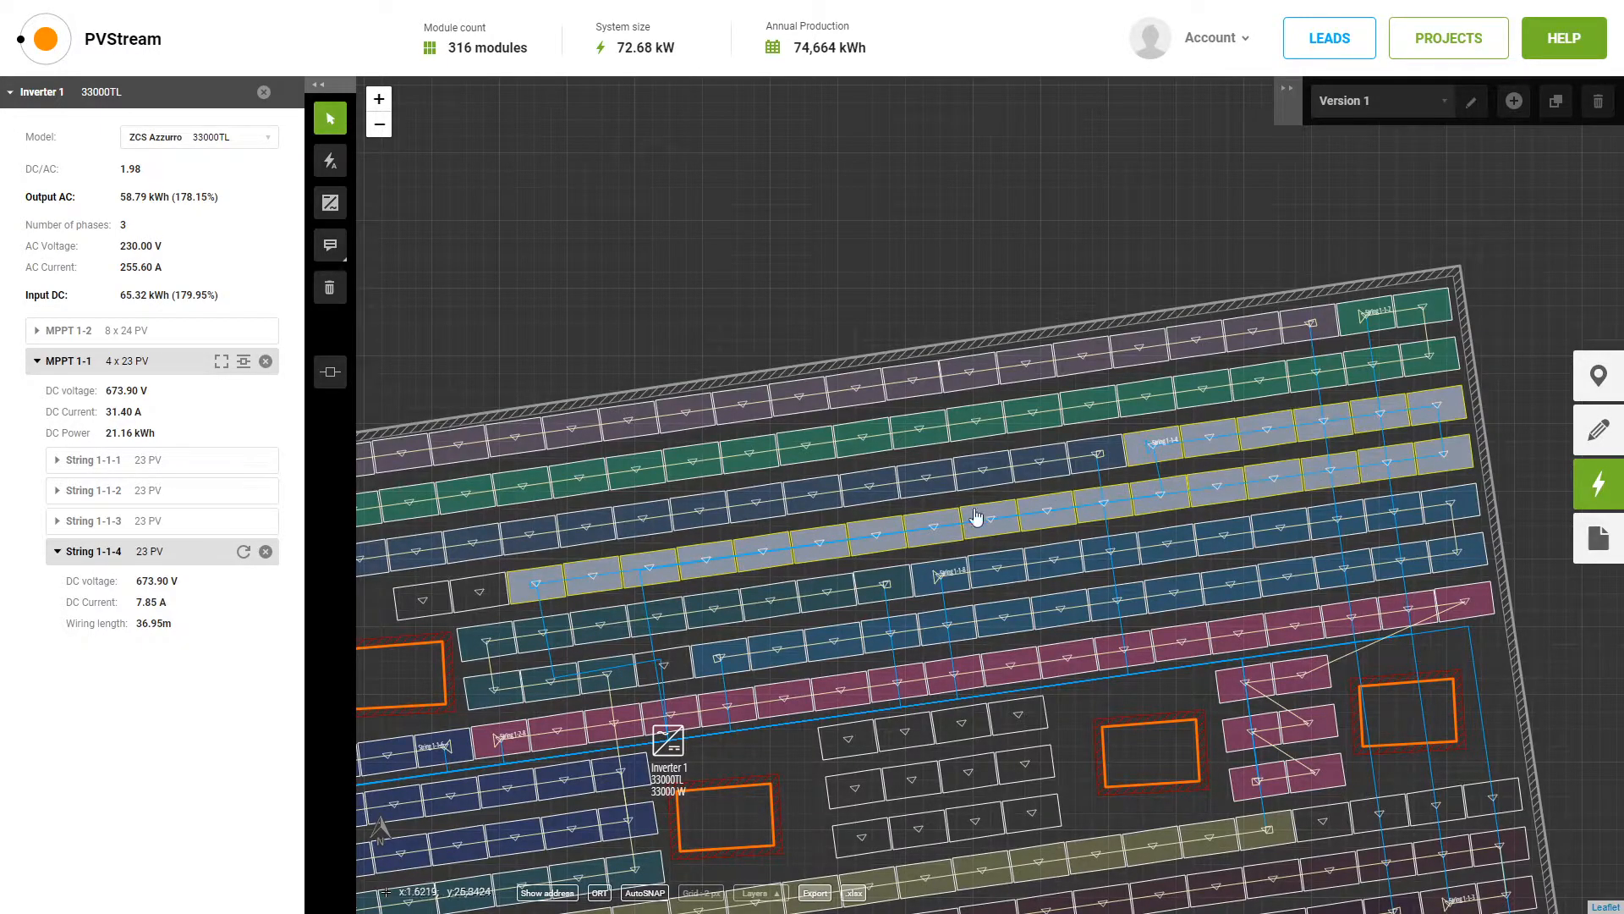
# Delete the whole electrical design, including Inverter 1 and all its strings.
pyautogui.click(686, 336)
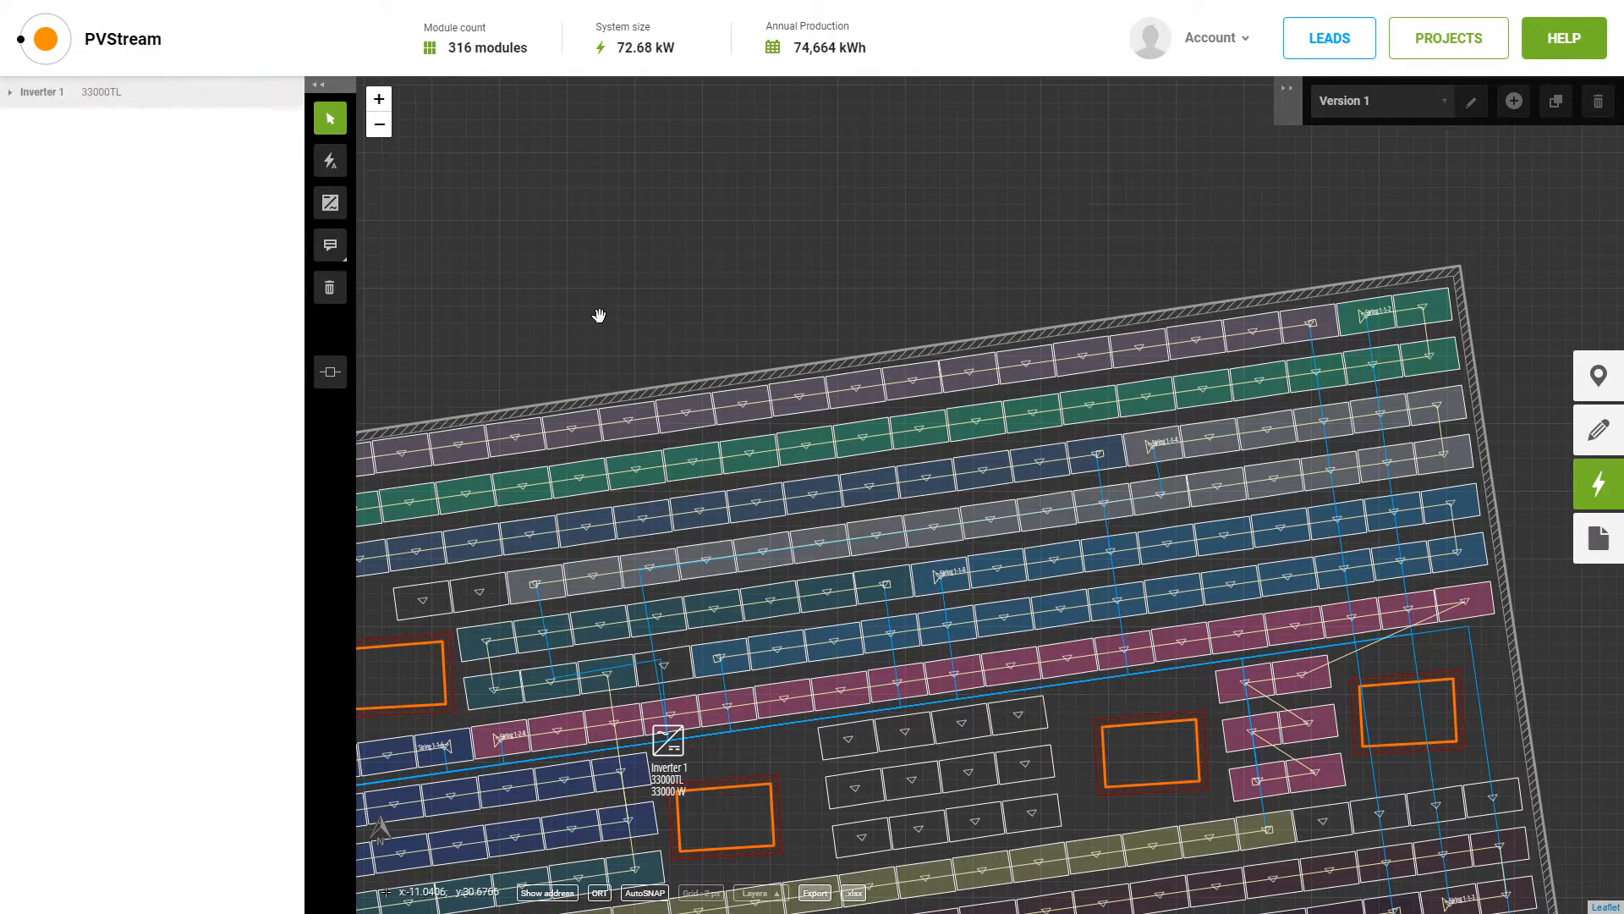
pyautogui.scroll(-1, 598, 322)
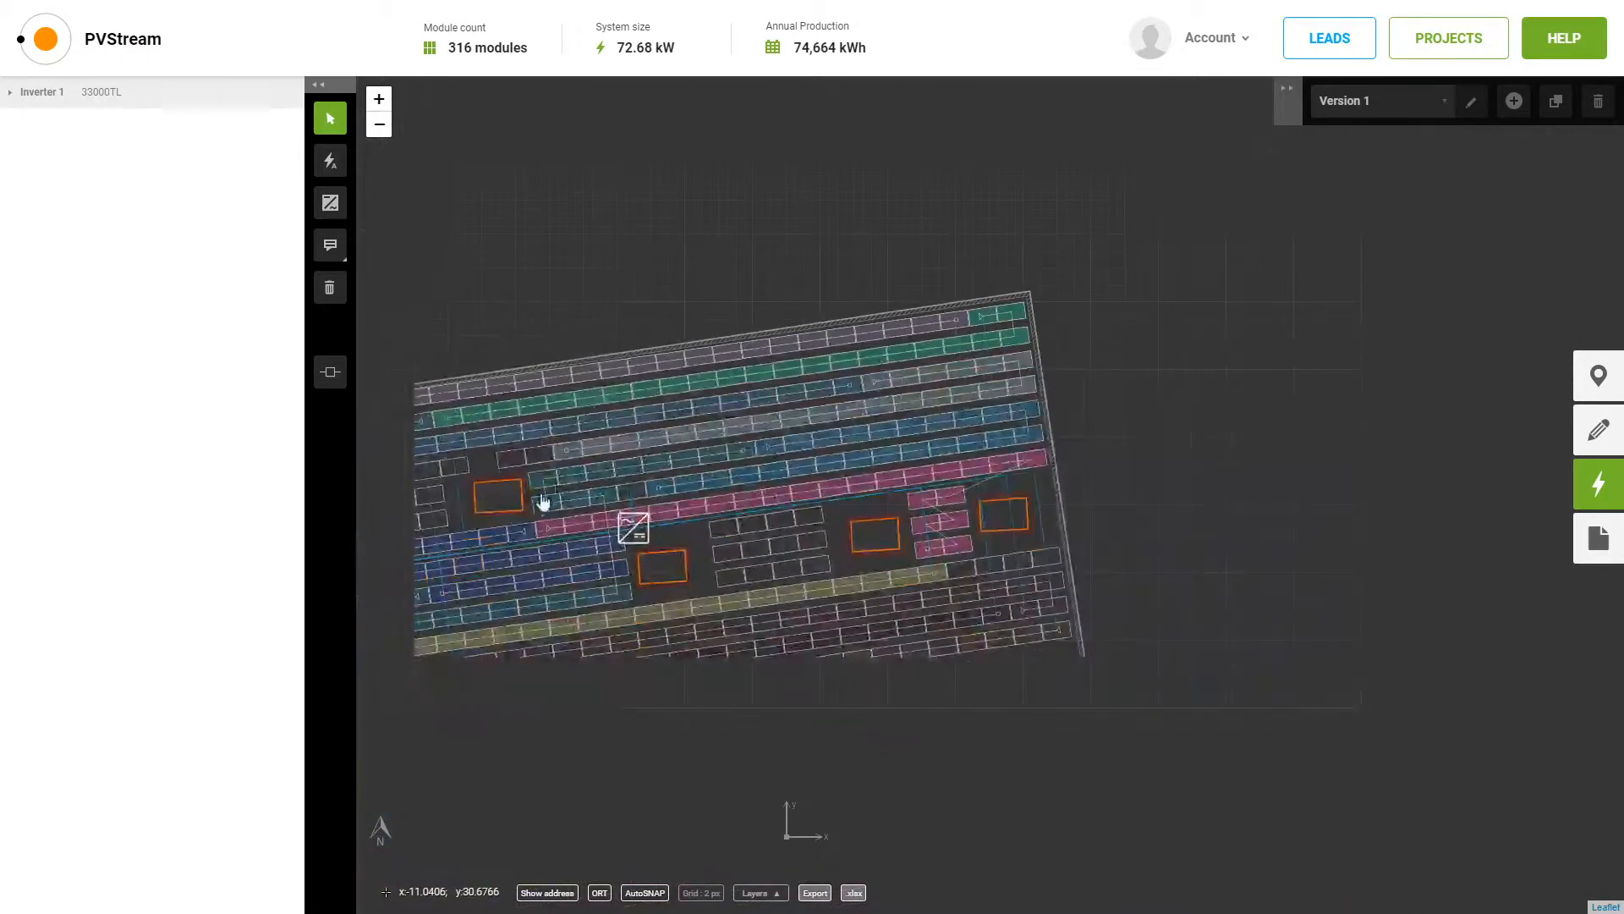
pyautogui.click(628, 541)
pyautogui.moveTo(524, 285); pyautogui.dragTo(707, 280)
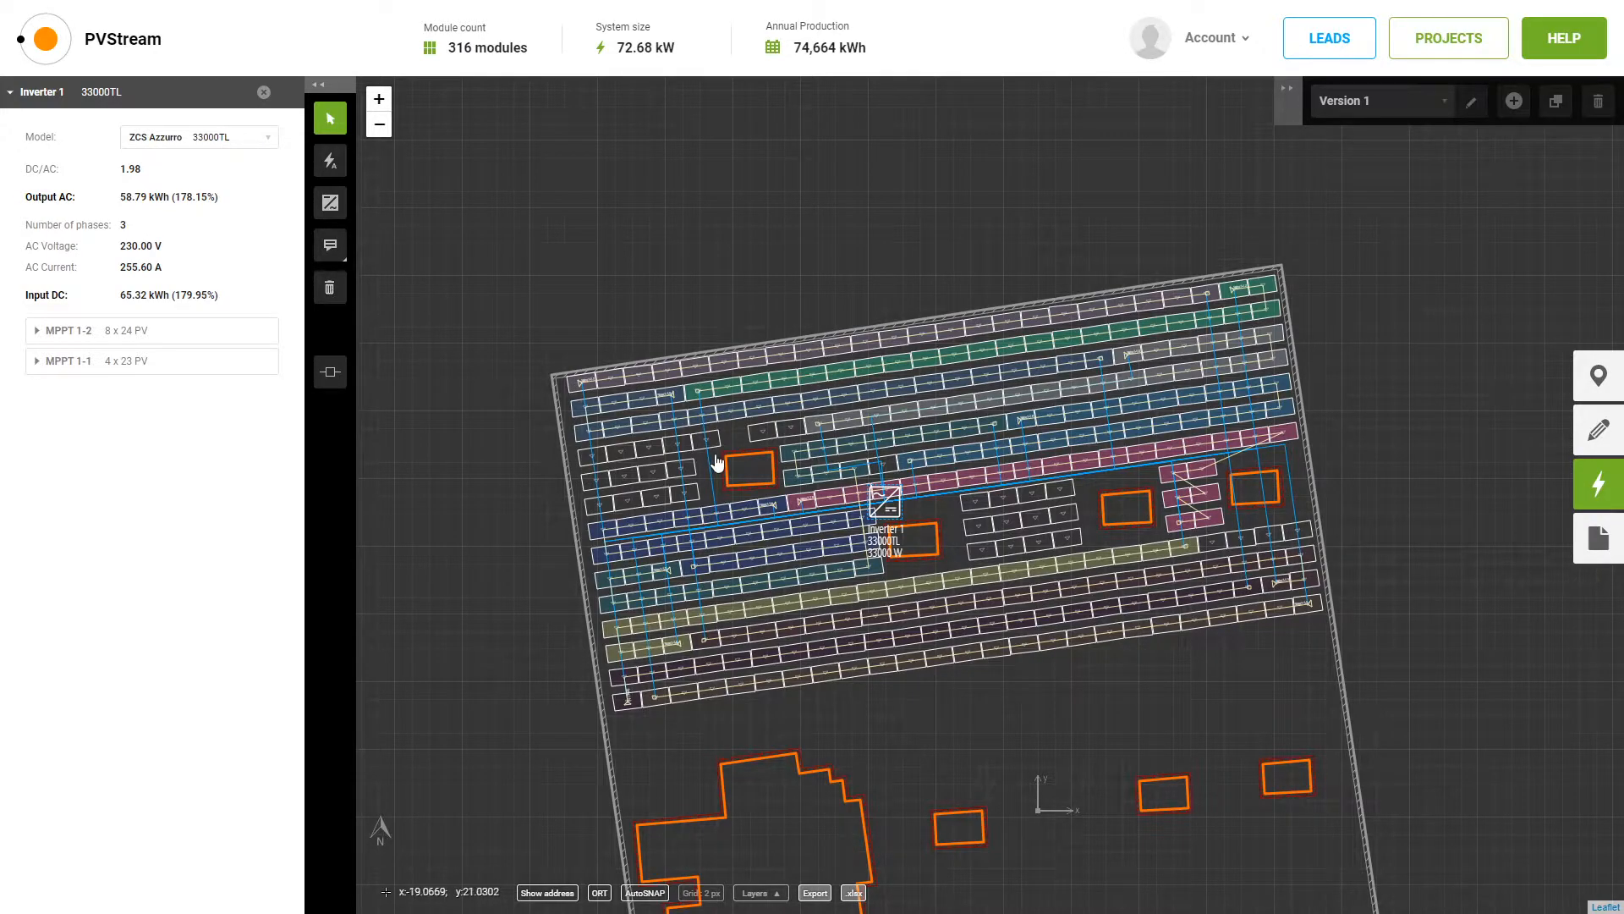
pyautogui.click(330, 290)
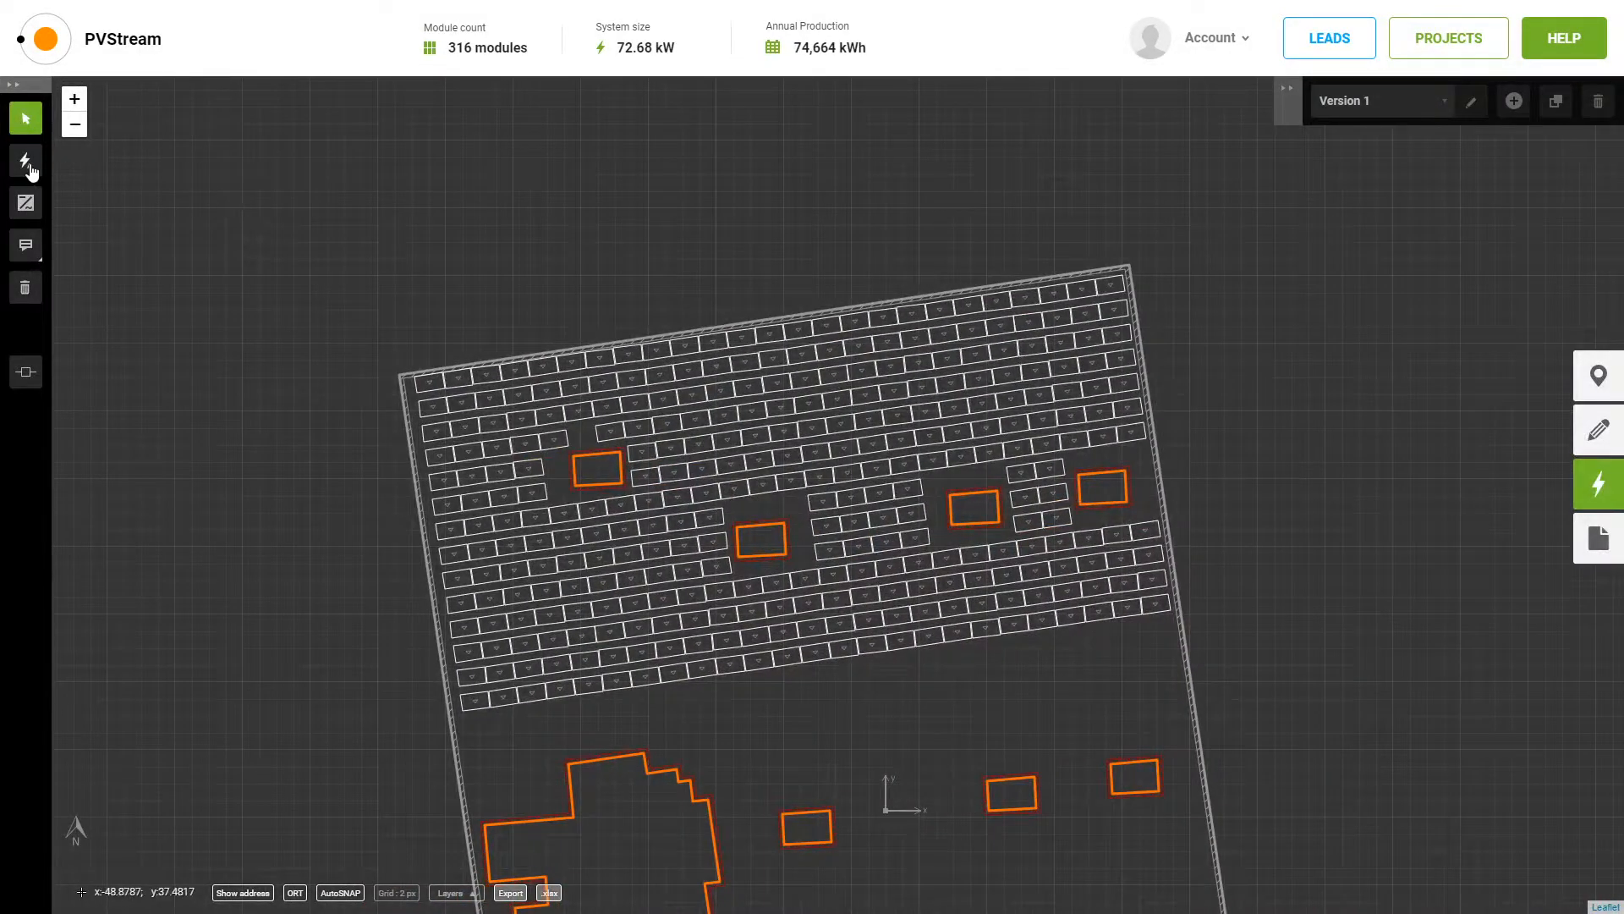
# Place a new inverter beside the central roof obstacle and choose the ZCS Azzurro 10000TL model for it.
pyautogui.click(28, 207)
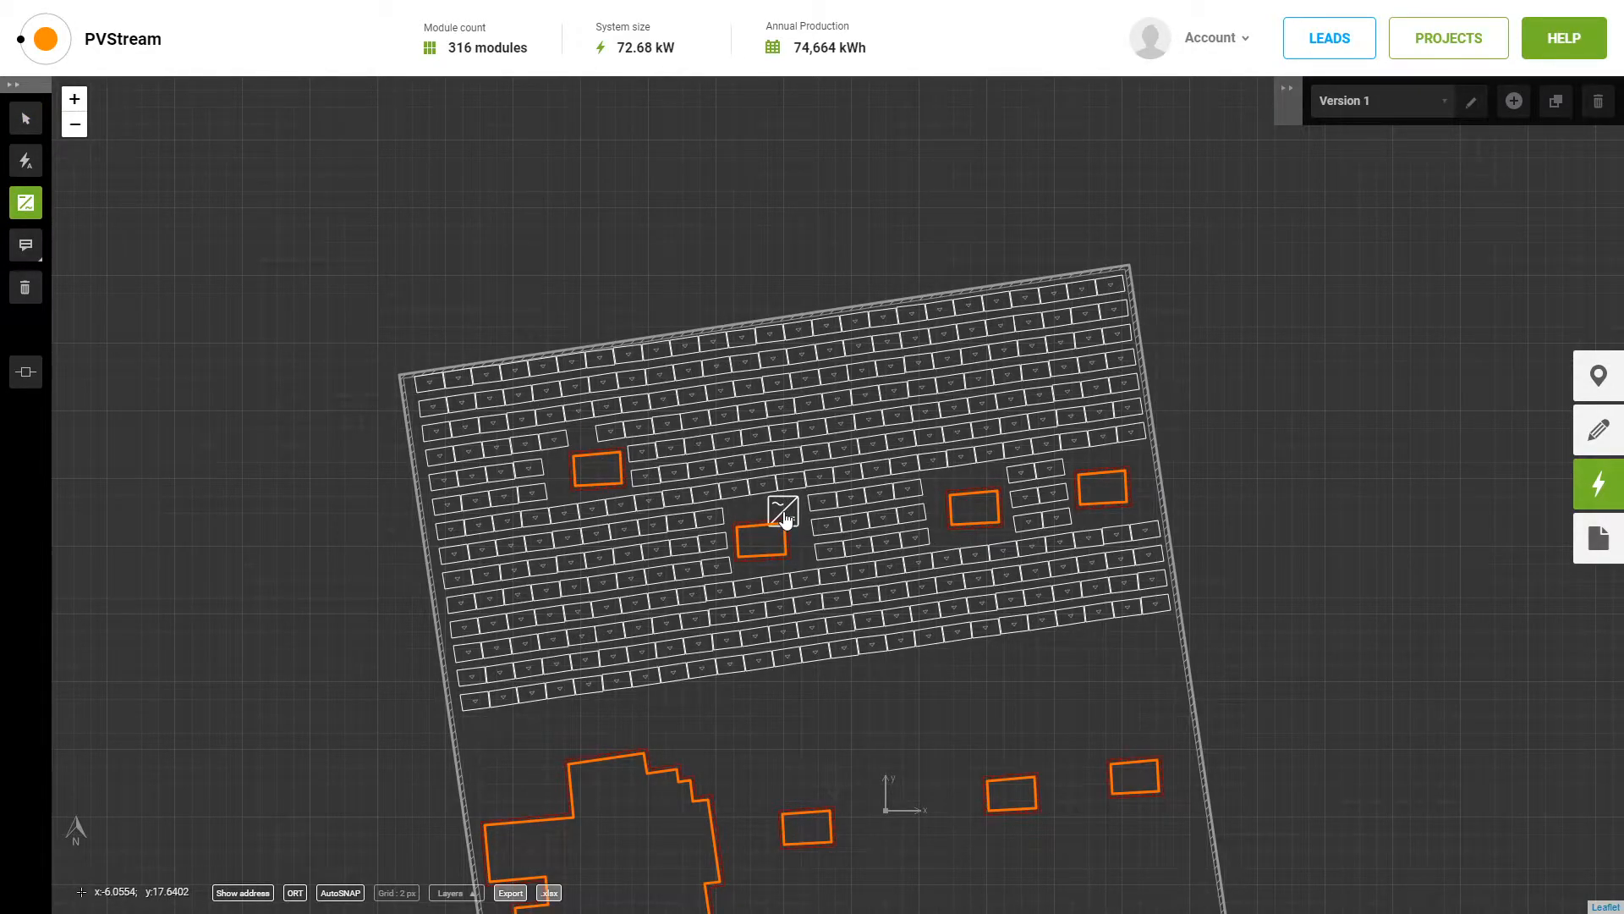
pyautogui.click(783, 514)
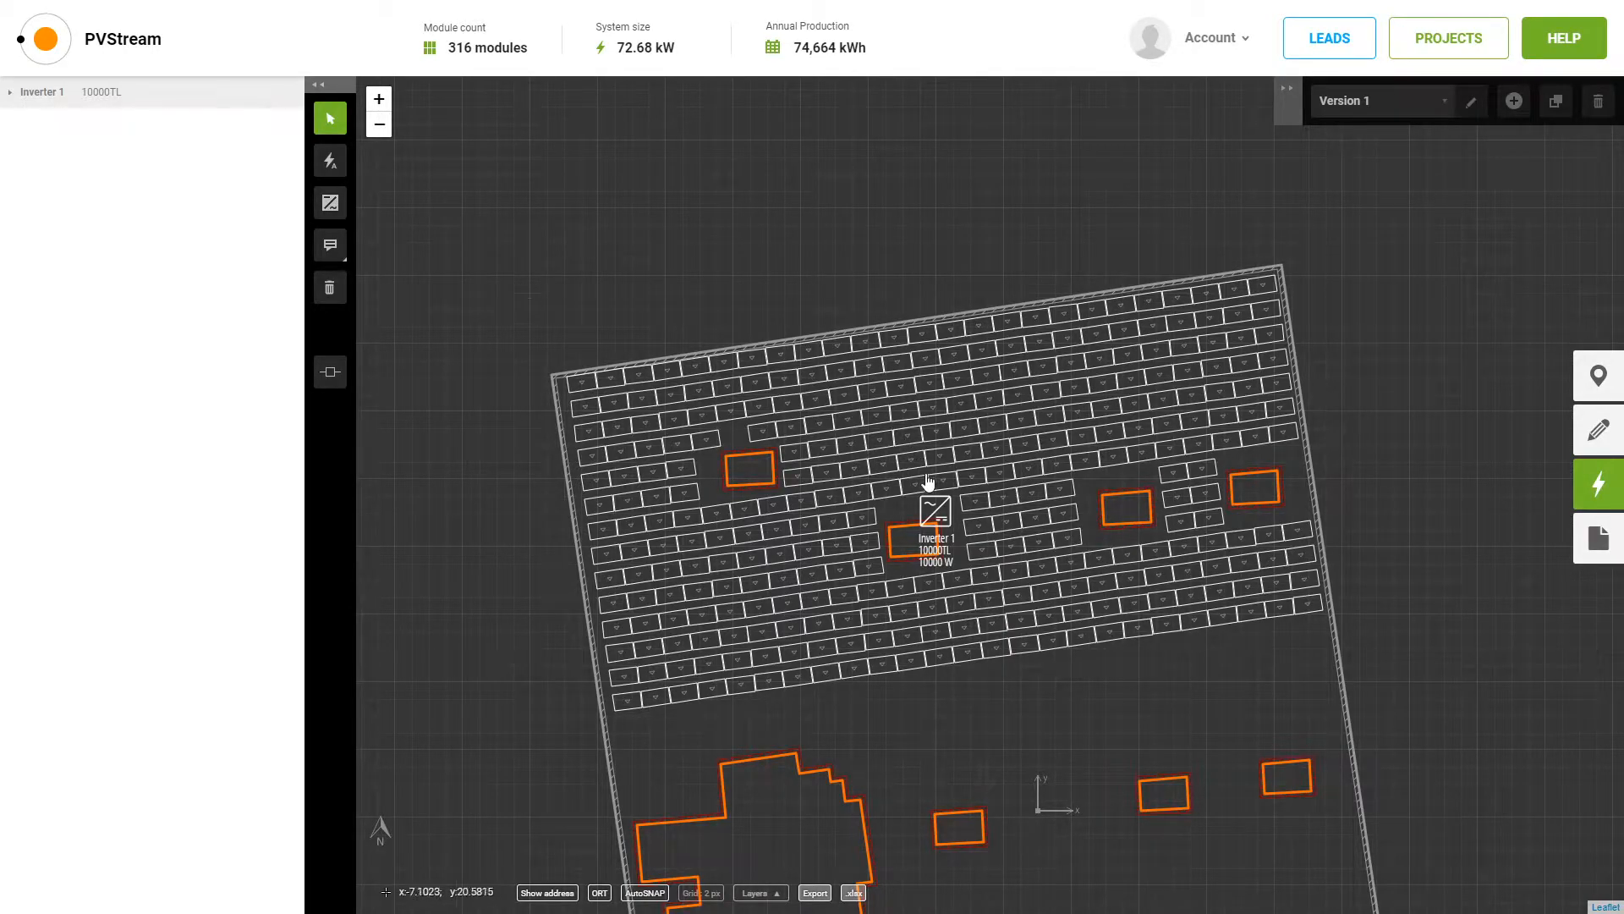
pyautogui.click(11, 93)
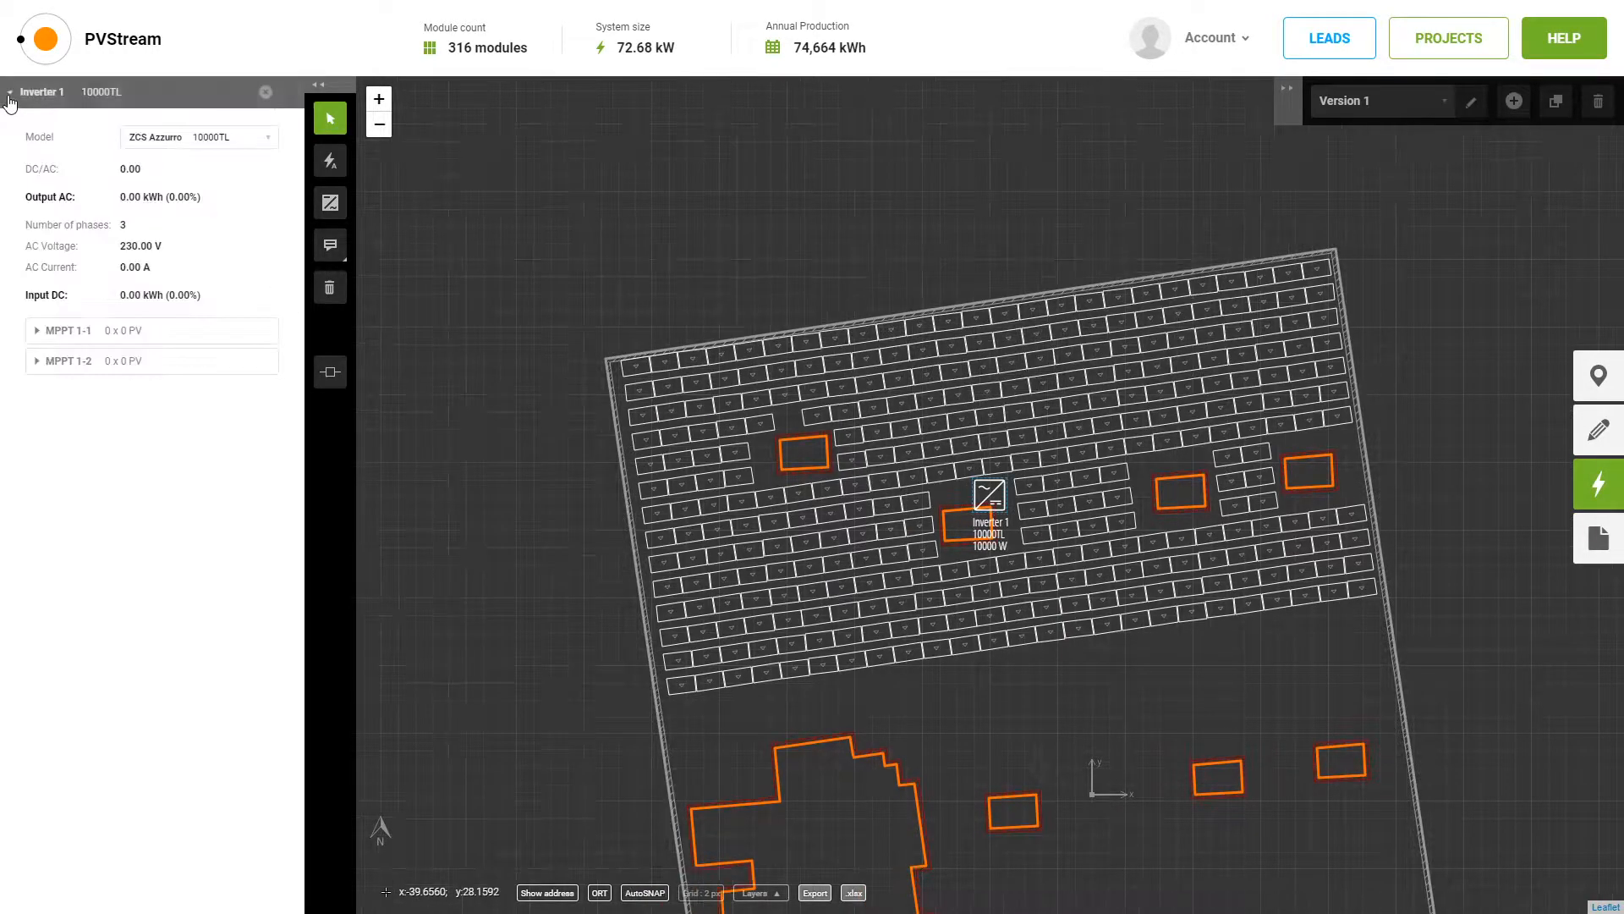
pyautogui.click(167, 142)
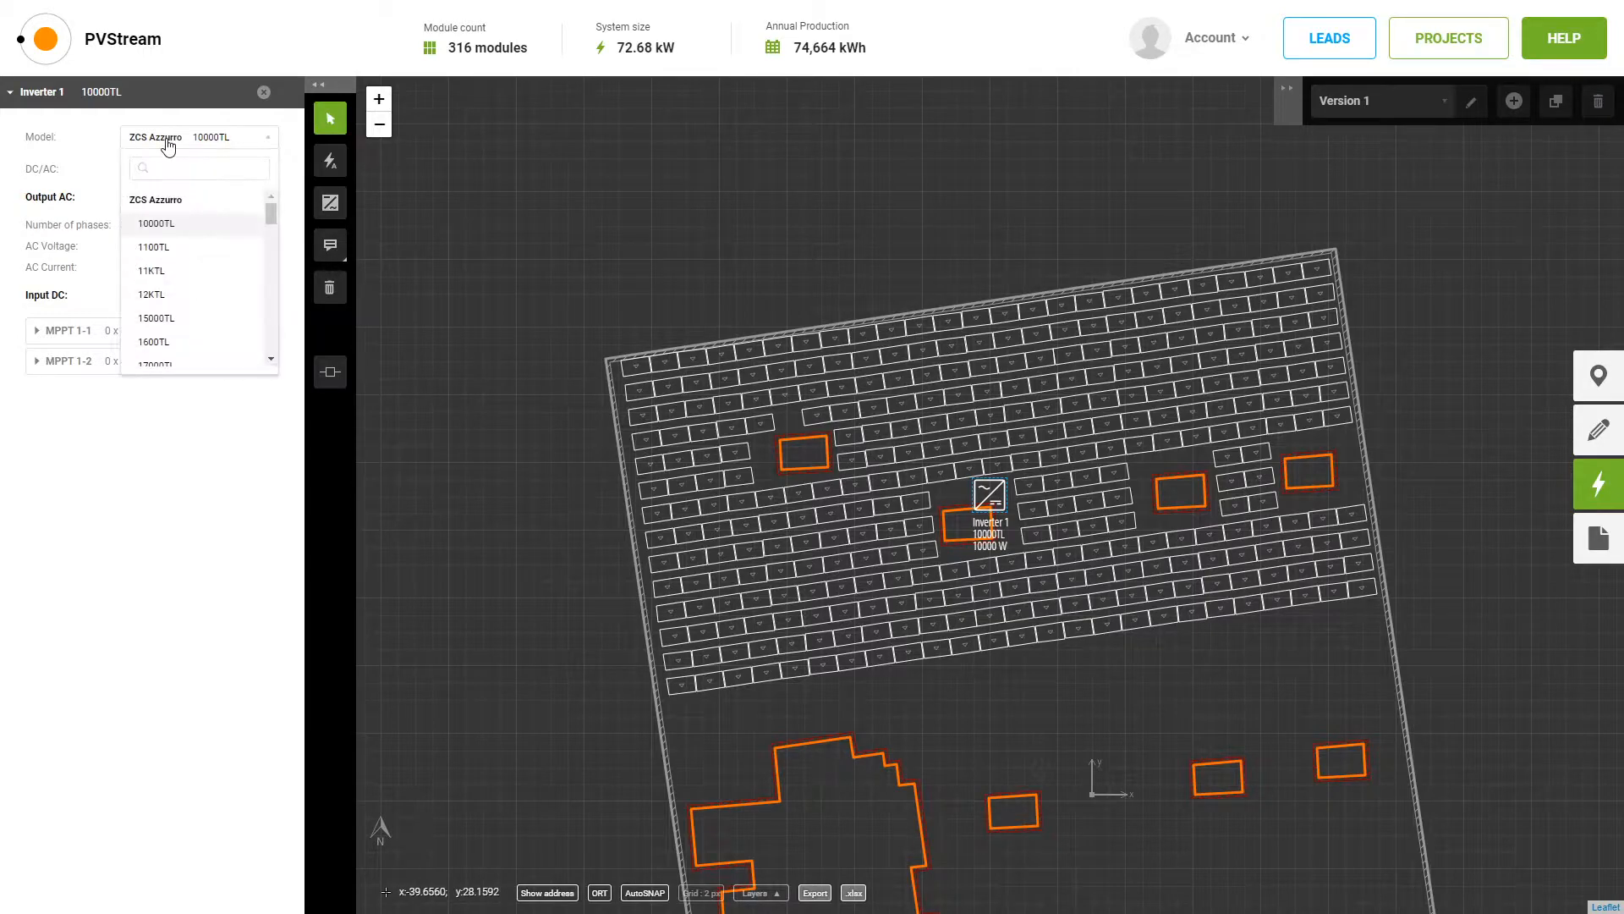
pyautogui.click(180, 229)
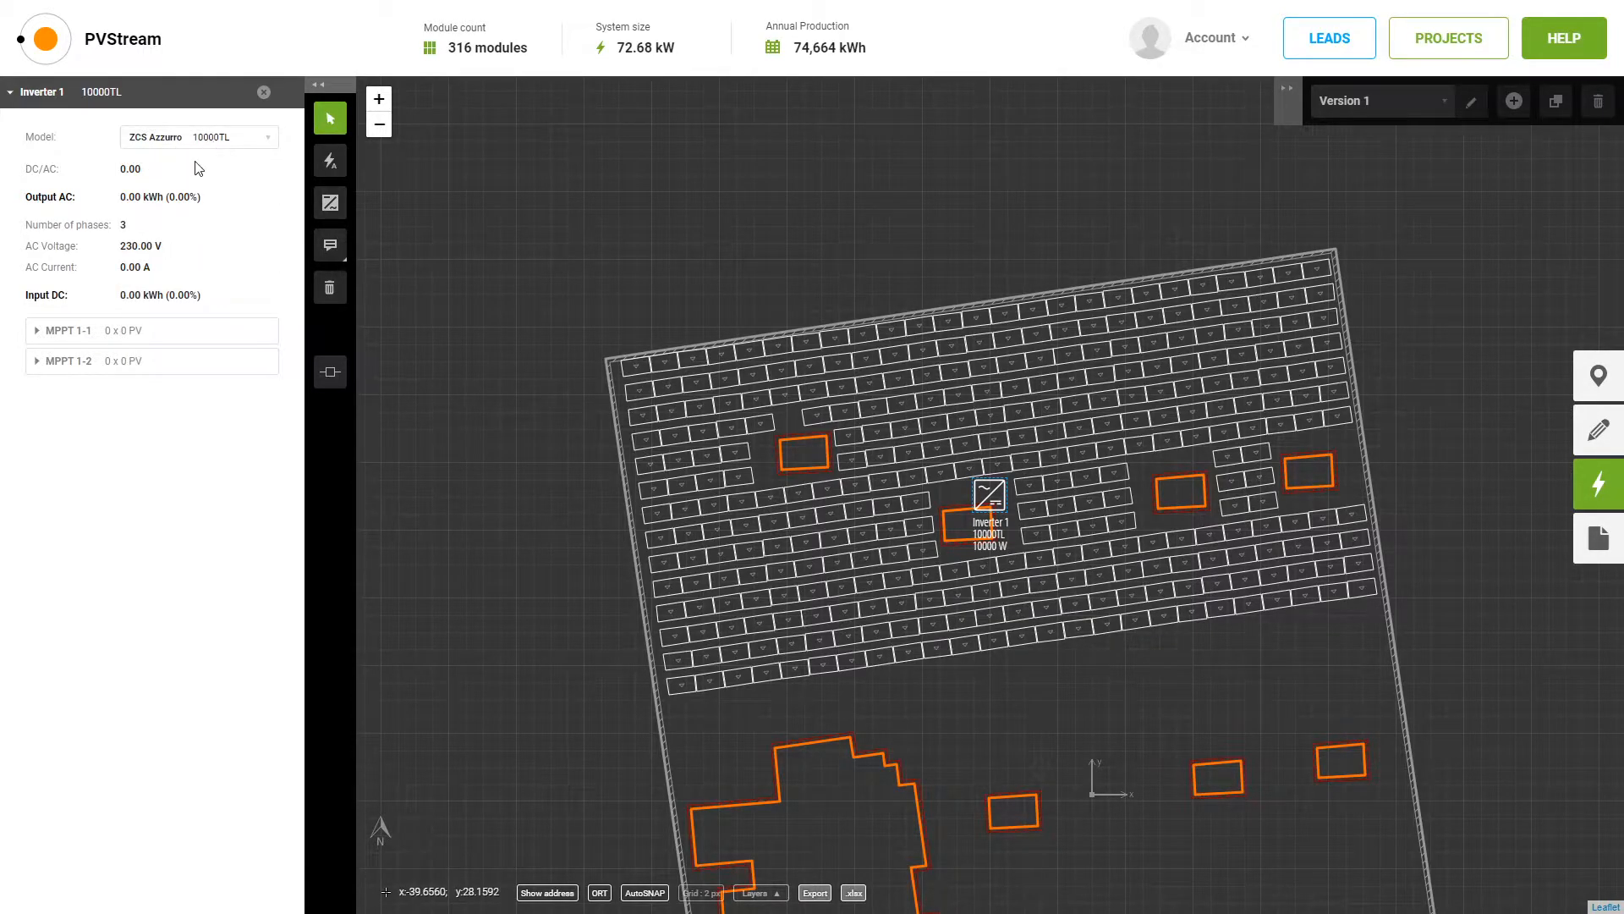
# Start drawing strings manually for MPPT 1-1 of the new 10000TL inverter across the first two roof rows.
pyautogui.click(211, 339)
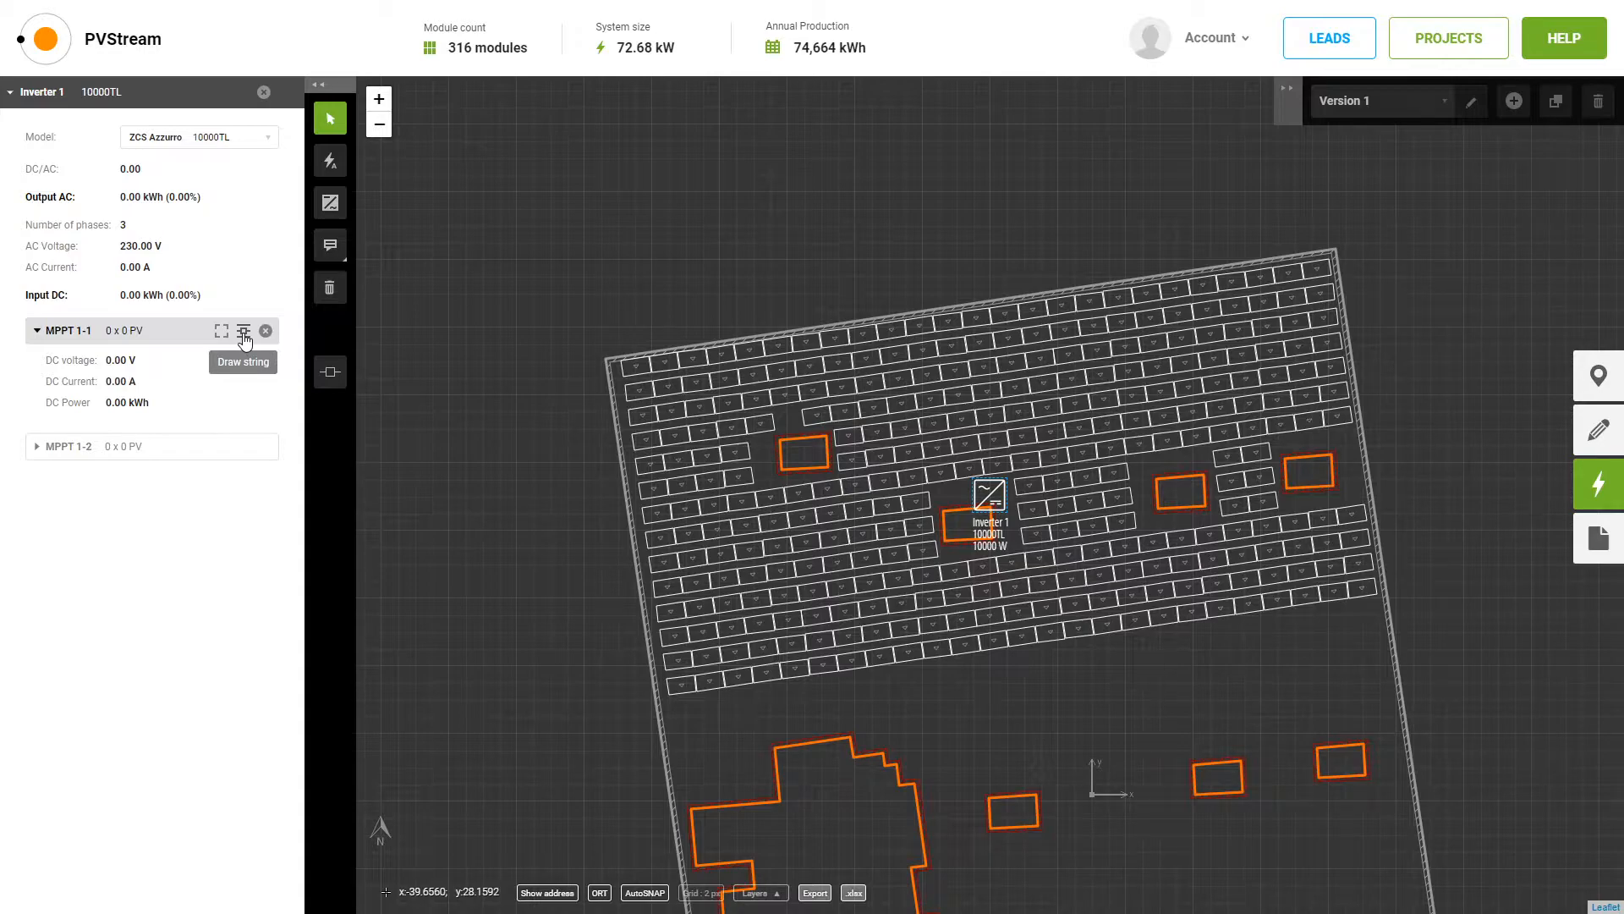
pyautogui.click(244, 335)
pyautogui.click(642, 366)
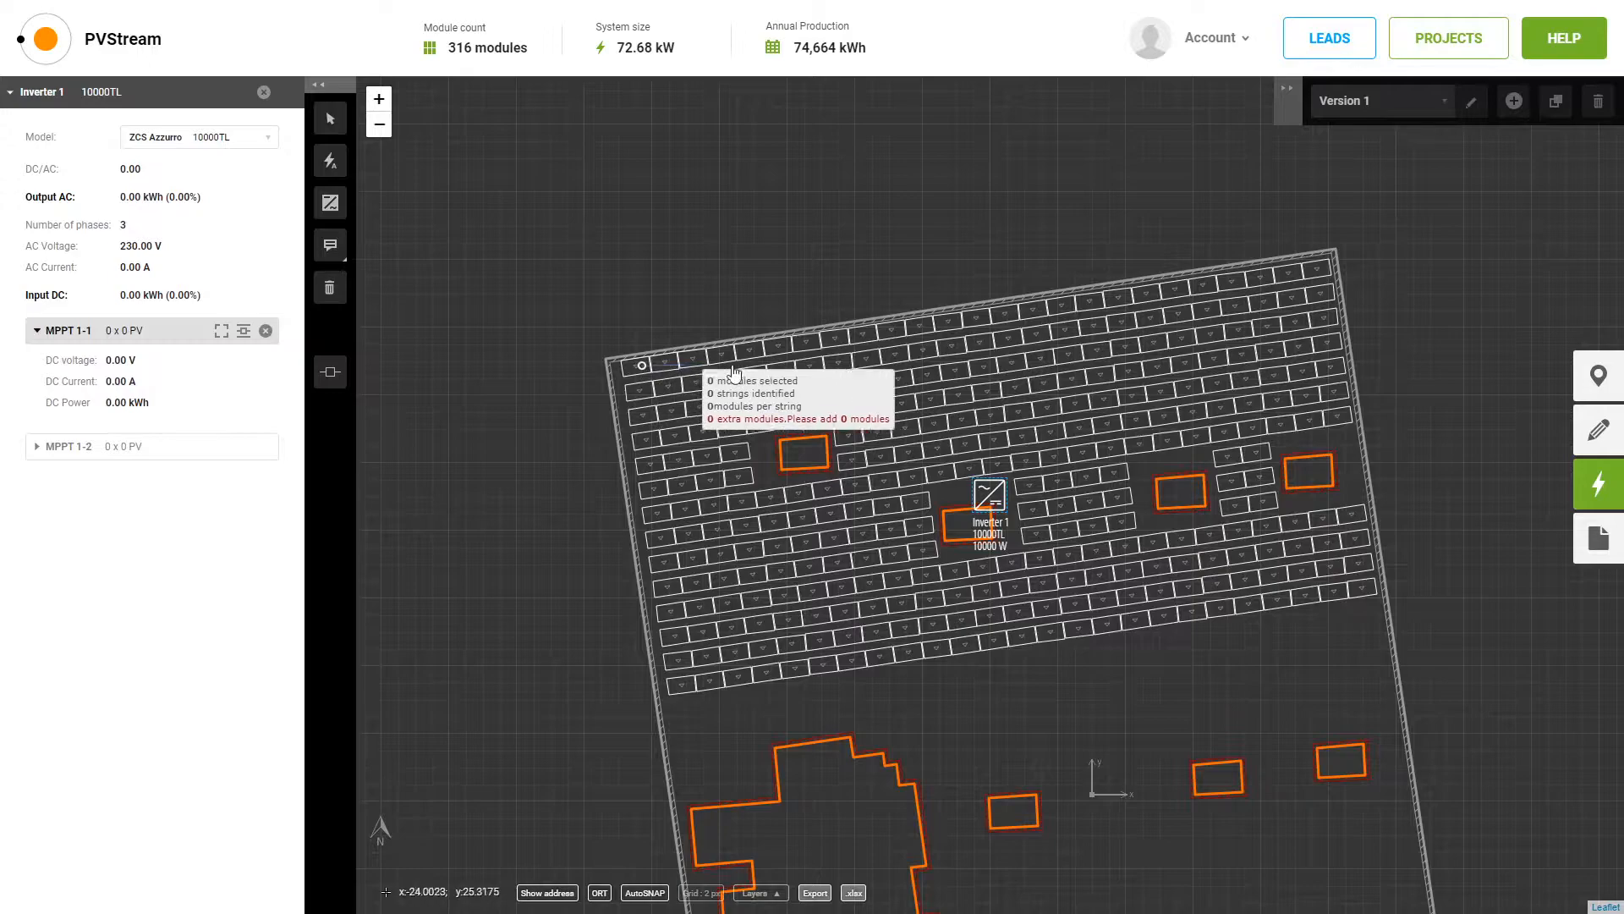
pyautogui.click(1314, 271)
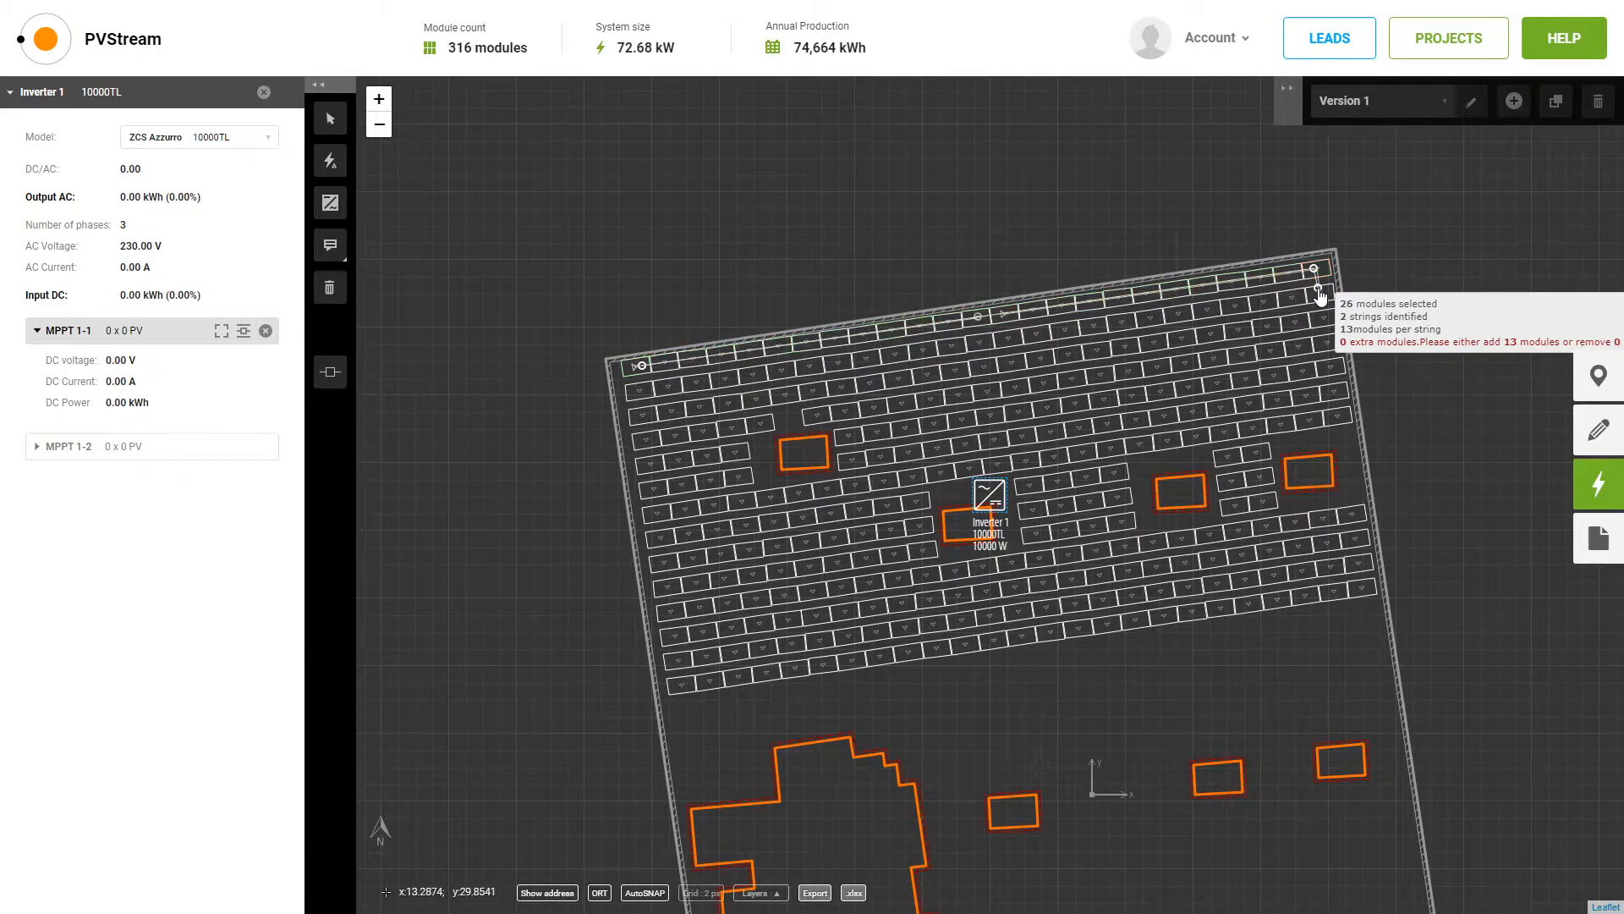
pyautogui.click(1318, 288)
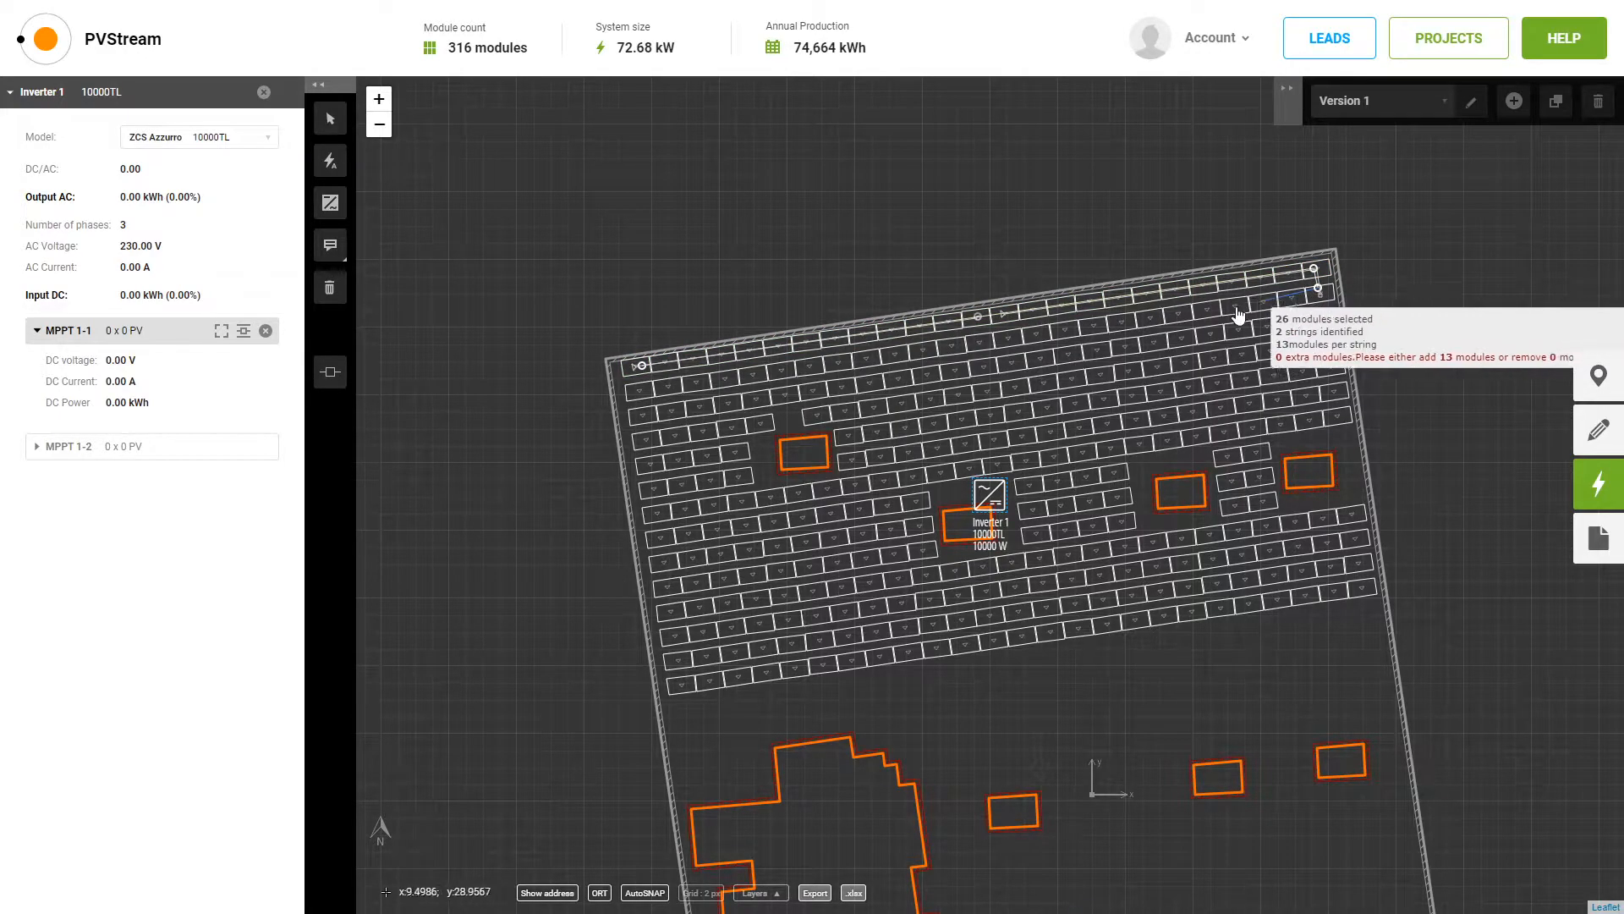
pyautogui.click(642, 387)
# Continue the MPPT 1-1 path back and forth through the following rows and the short western rows, finishing it as three 24-module strings.
pyautogui.click(650, 414)
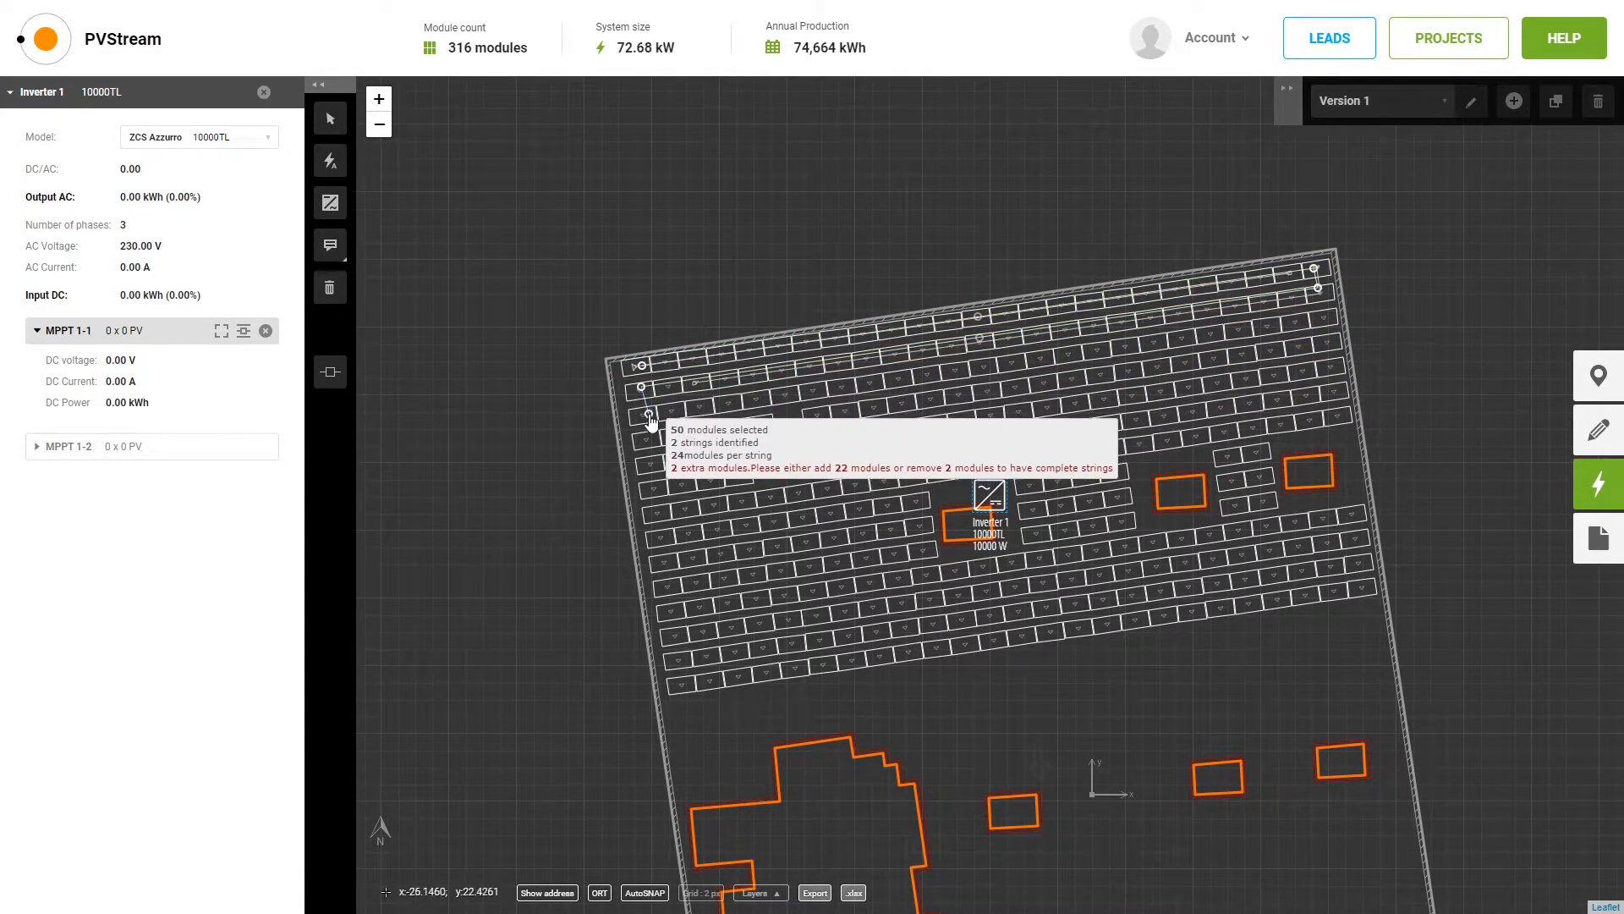
pyautogui.click(1322, 318)
pyautogui.click(1327, 340)
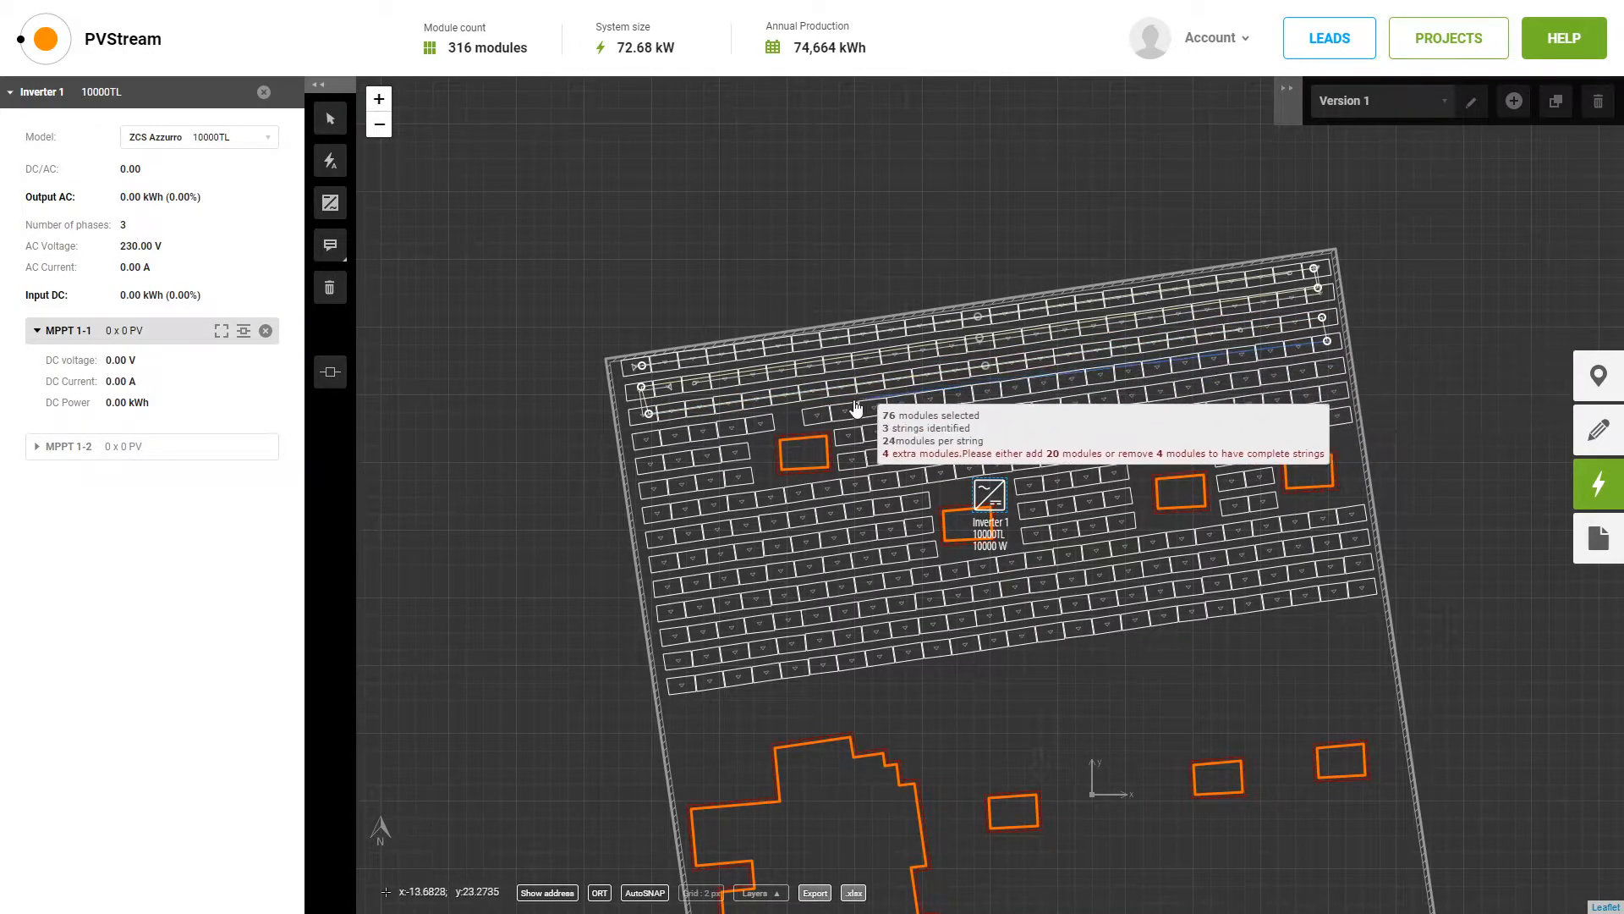
pyautogui.click(812, 414)
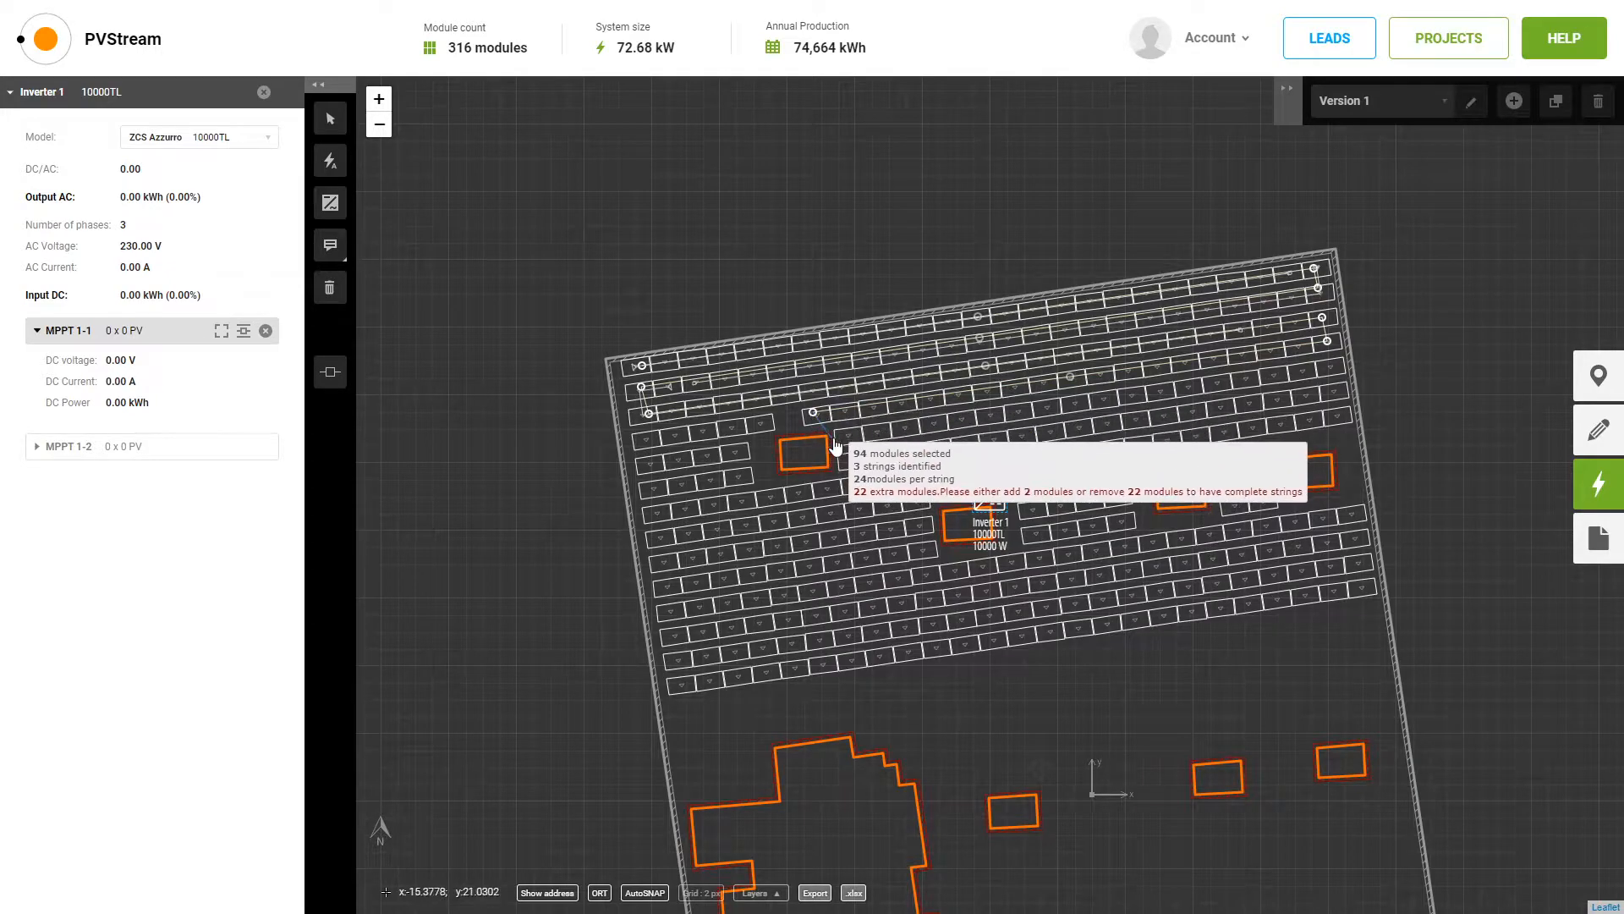
pyautogui.click(850, 434)
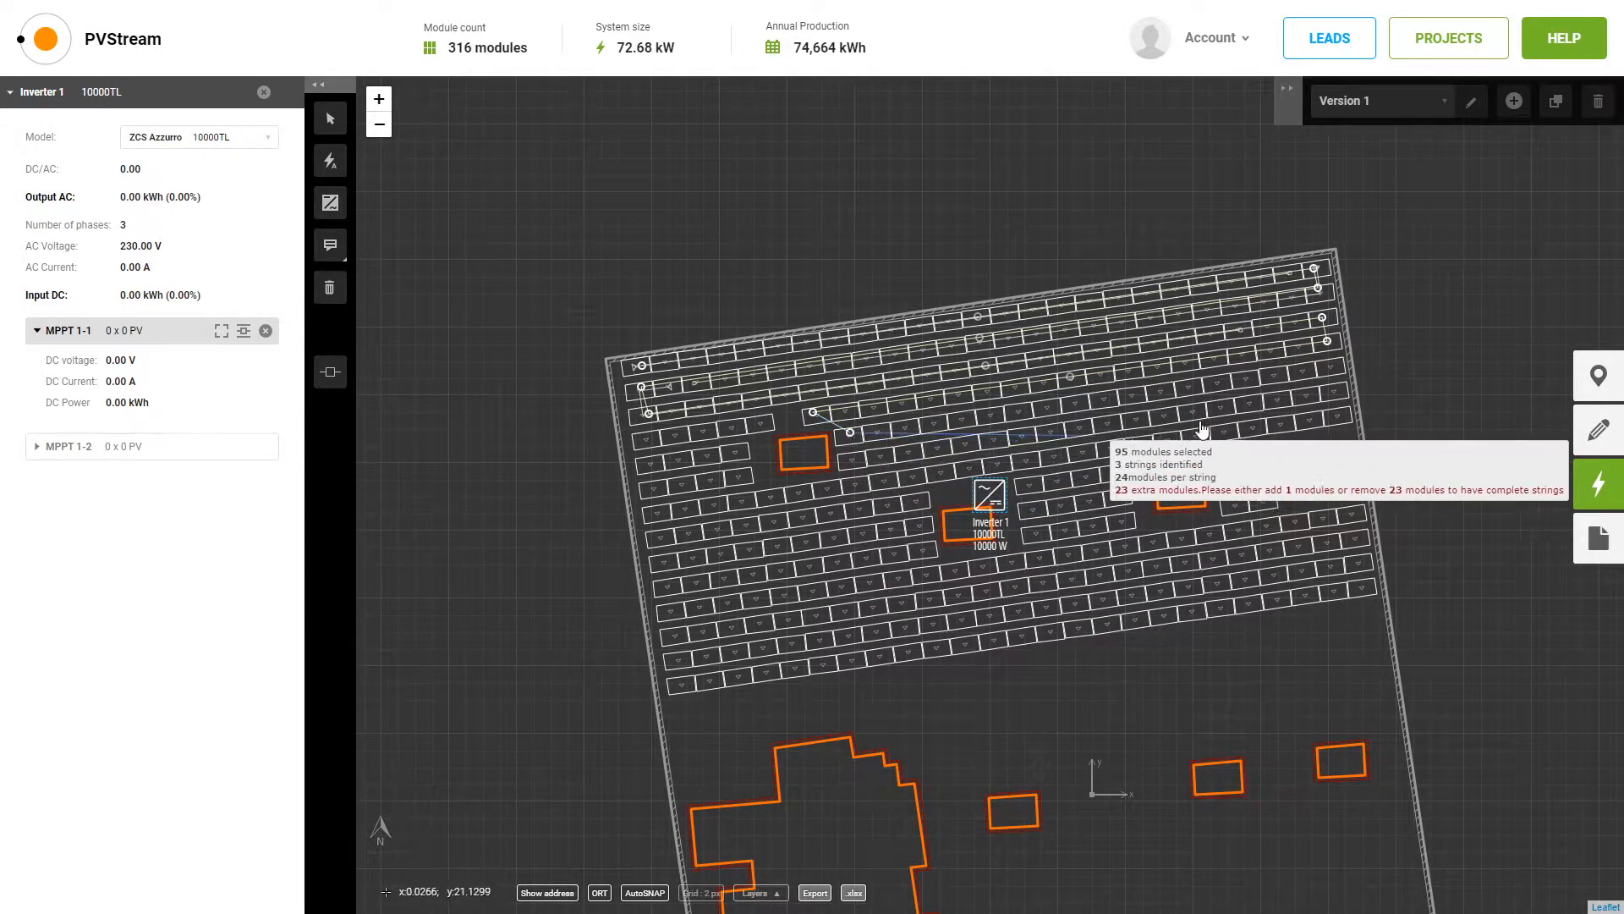
pyautogui.click(1338, 366)
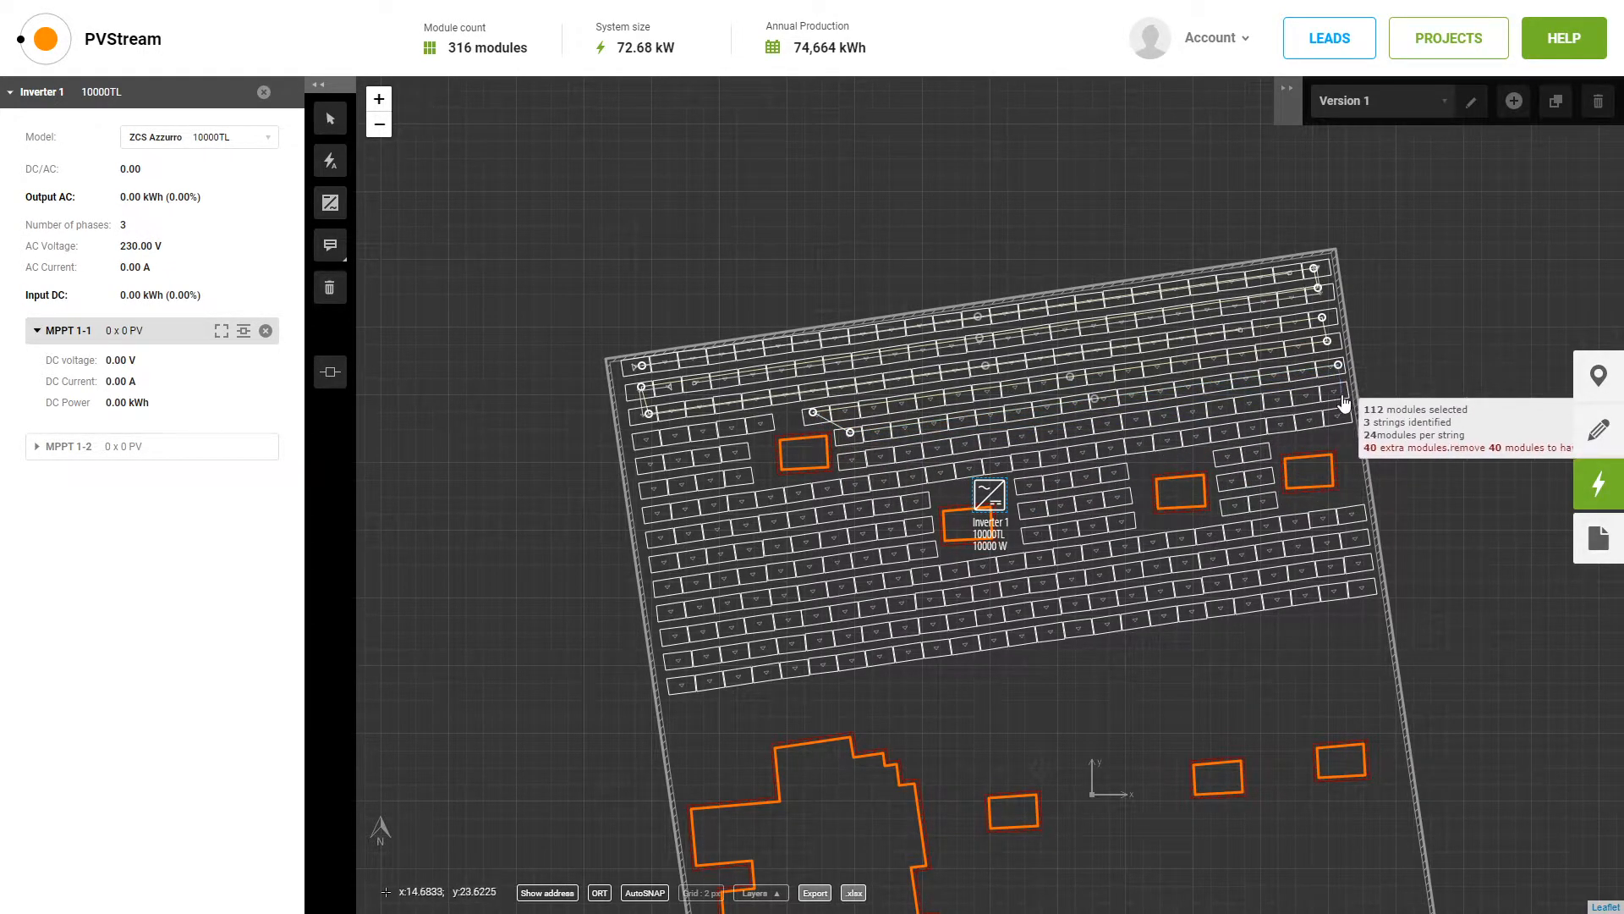
pyautogui.click(1342, 395)
pyautogui.click(854, 457)
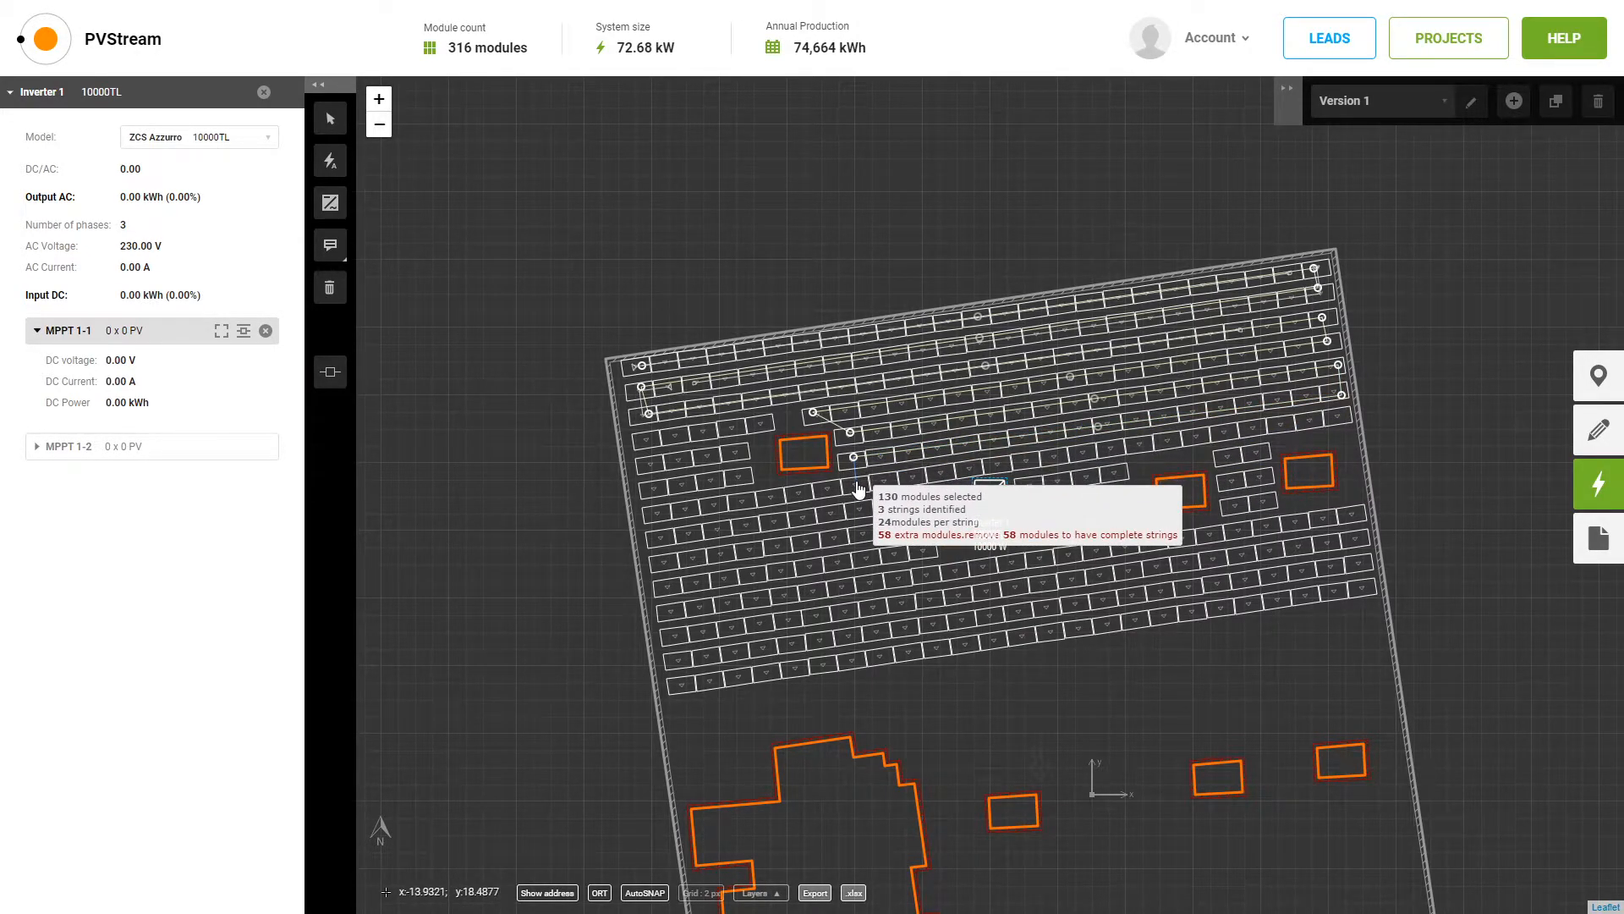
pyautogui.click(856, 482)
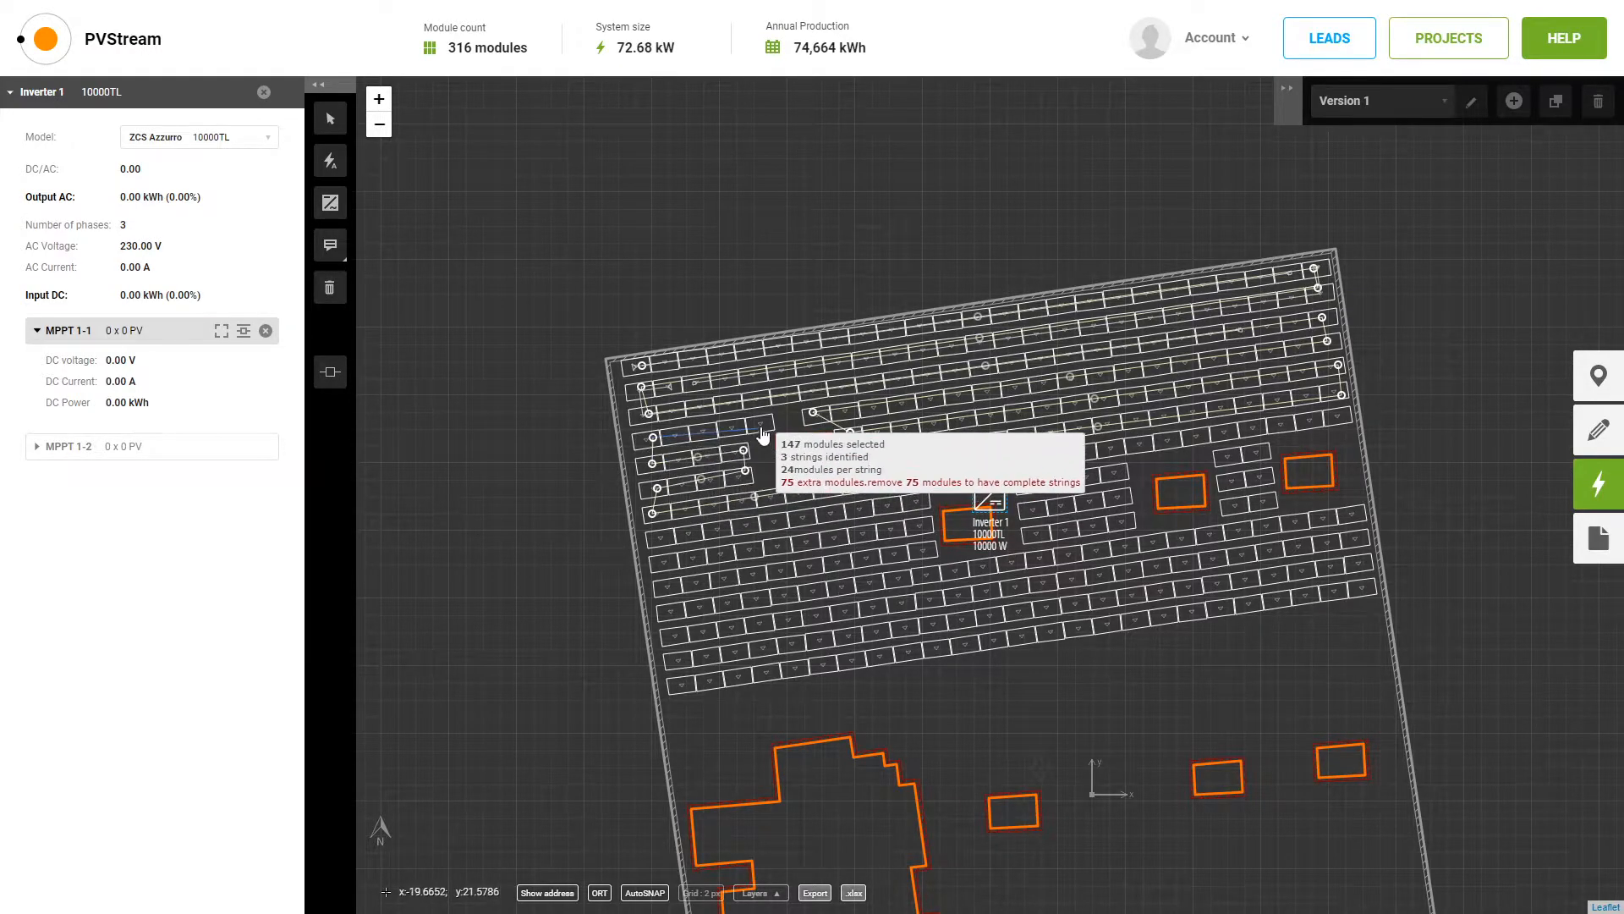
pyautogui.doubleClick(686, 439)
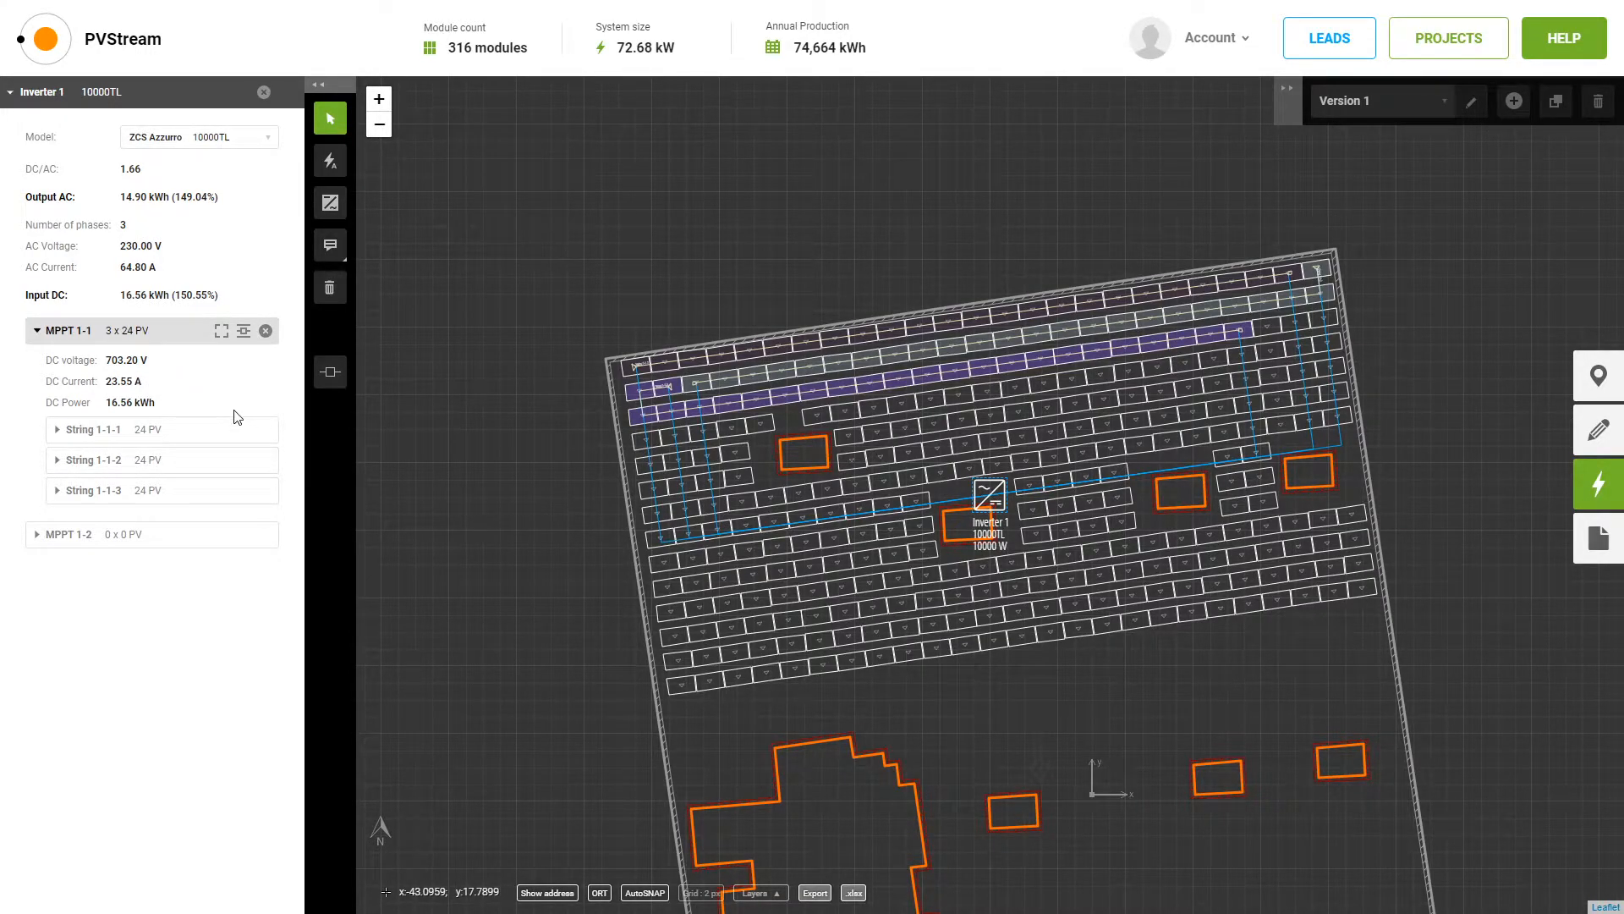
# Start drawing strings for MPPT 1-2 from the unused eastern modules of the third row, winding back and forth through the next three rows.
pyautogui.click(164, 533)
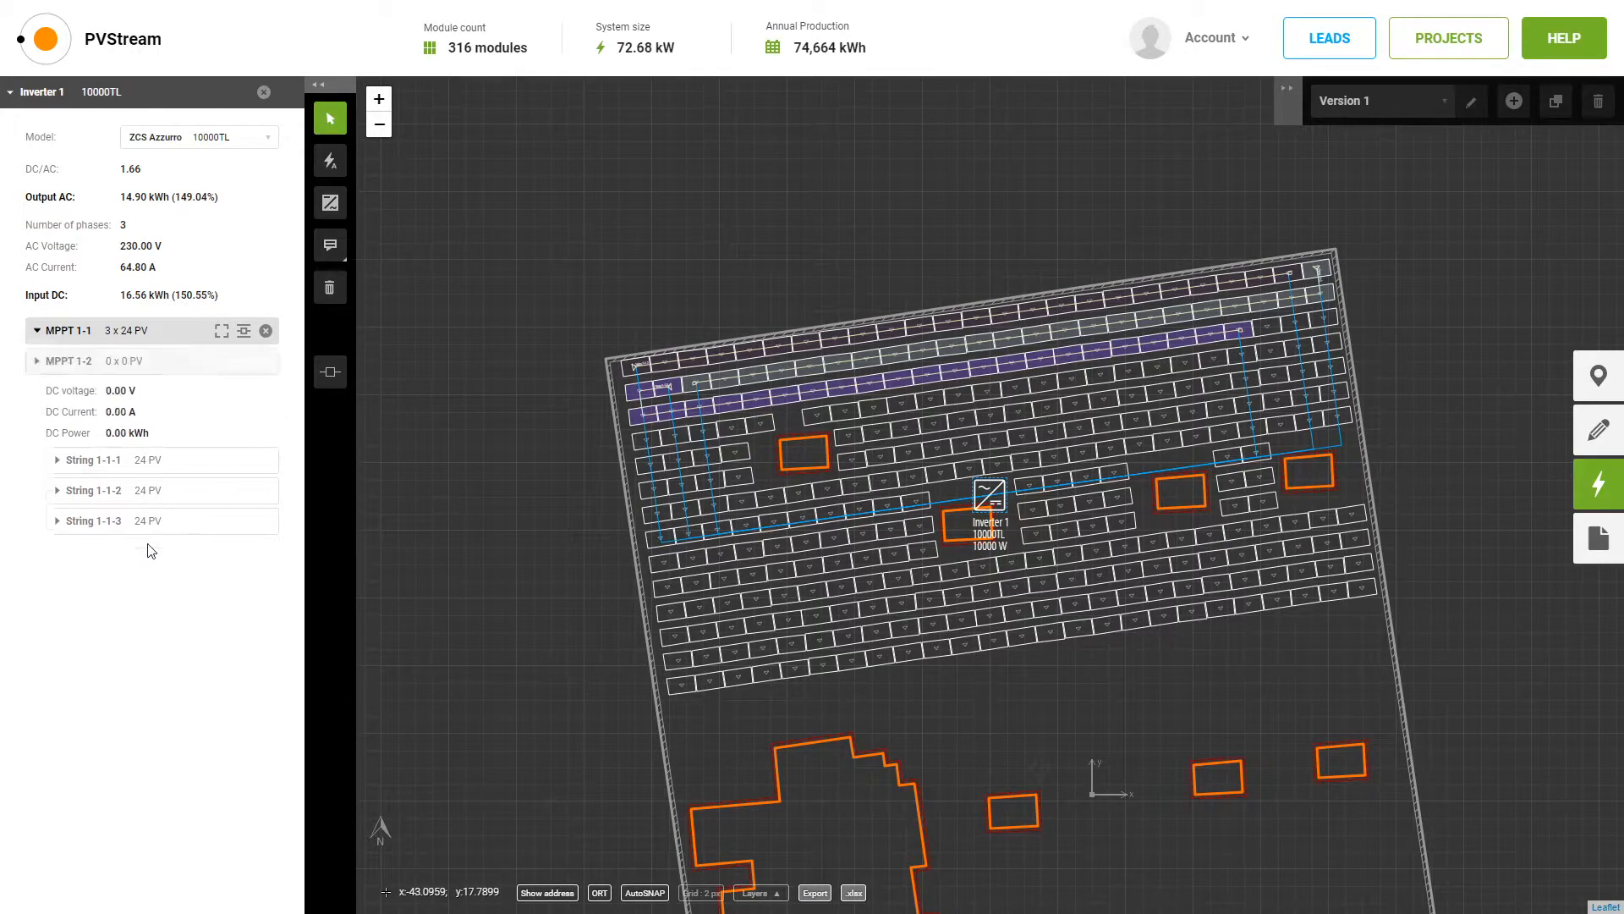
pyautogui.click(244, 362)
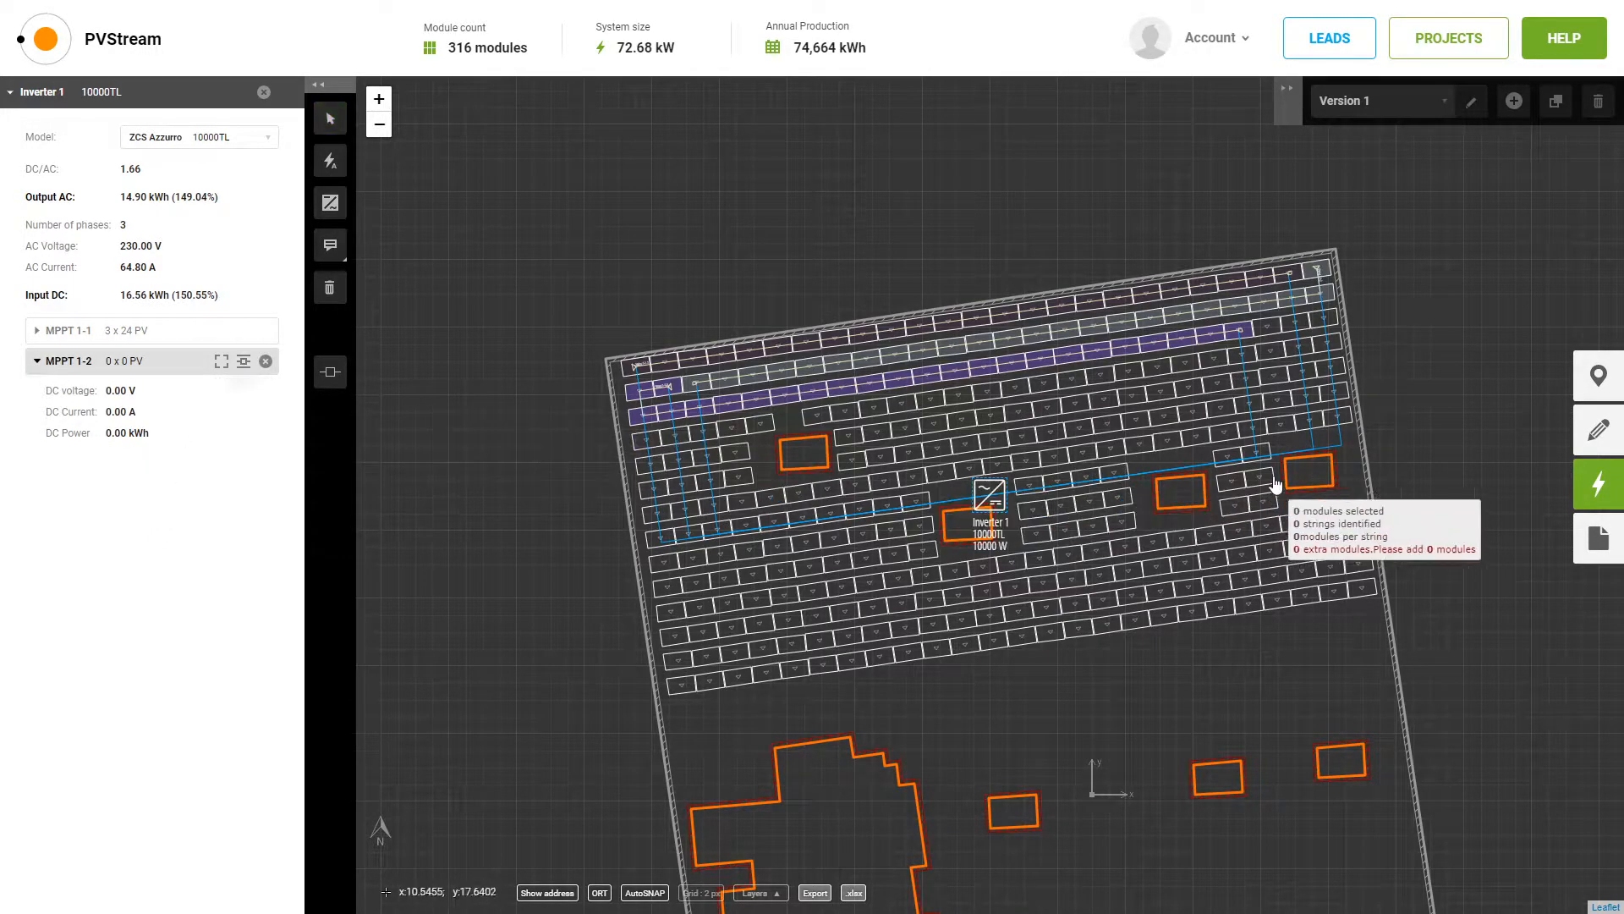
pyautogui.click(1332, 317)
pyautogui.click(1329, 343)
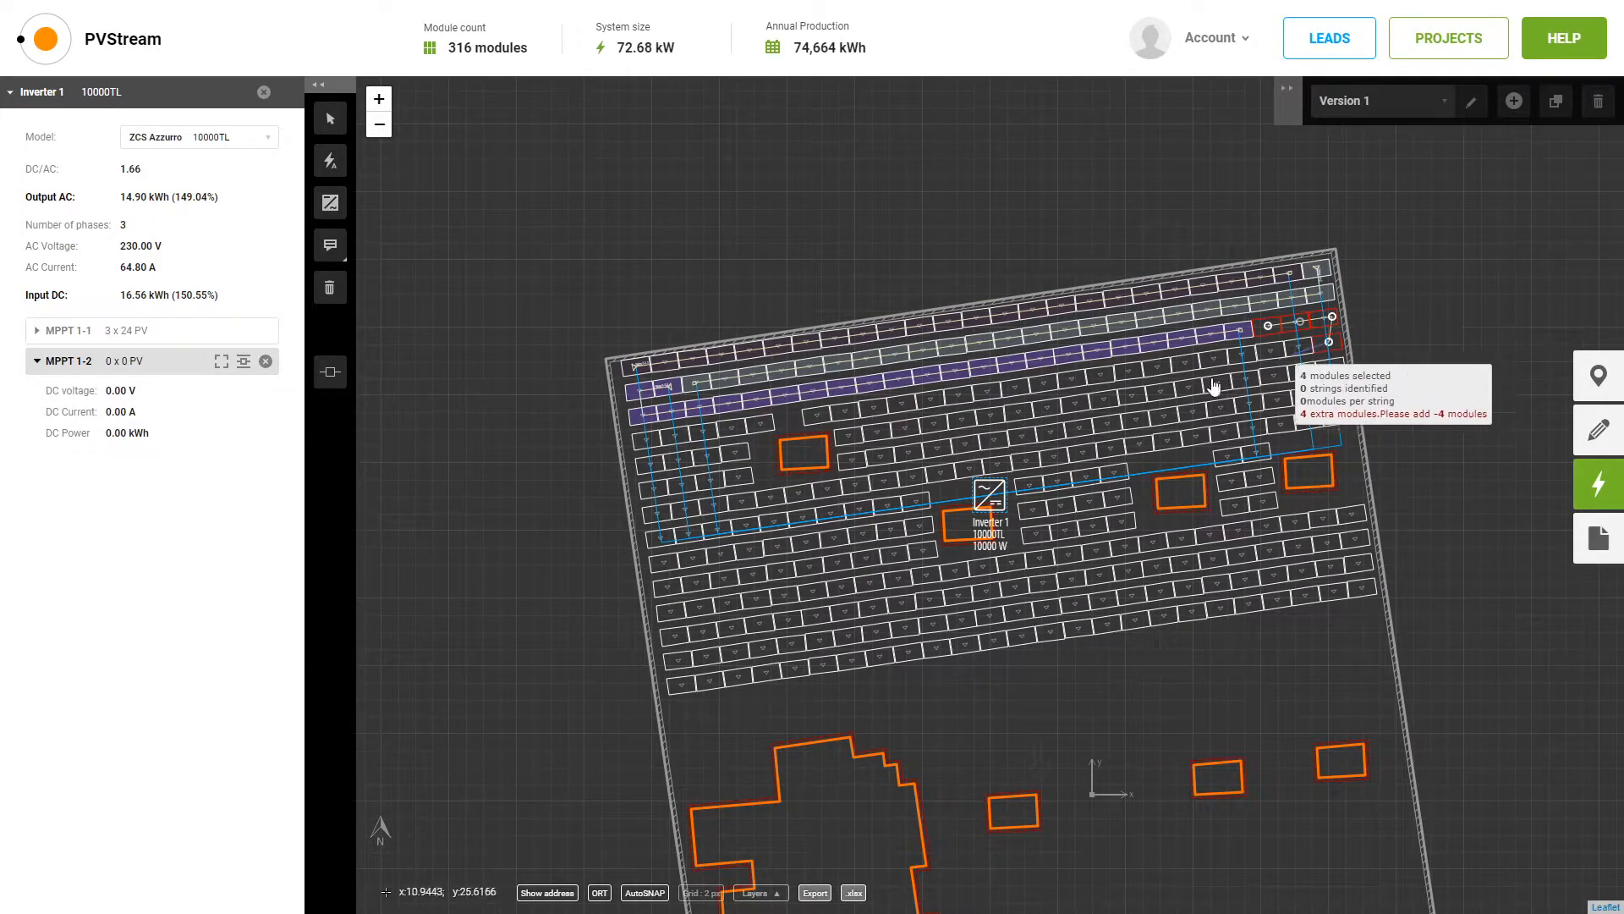
pyautogui.click(813, 414)
pyautogui.click(850, 433)
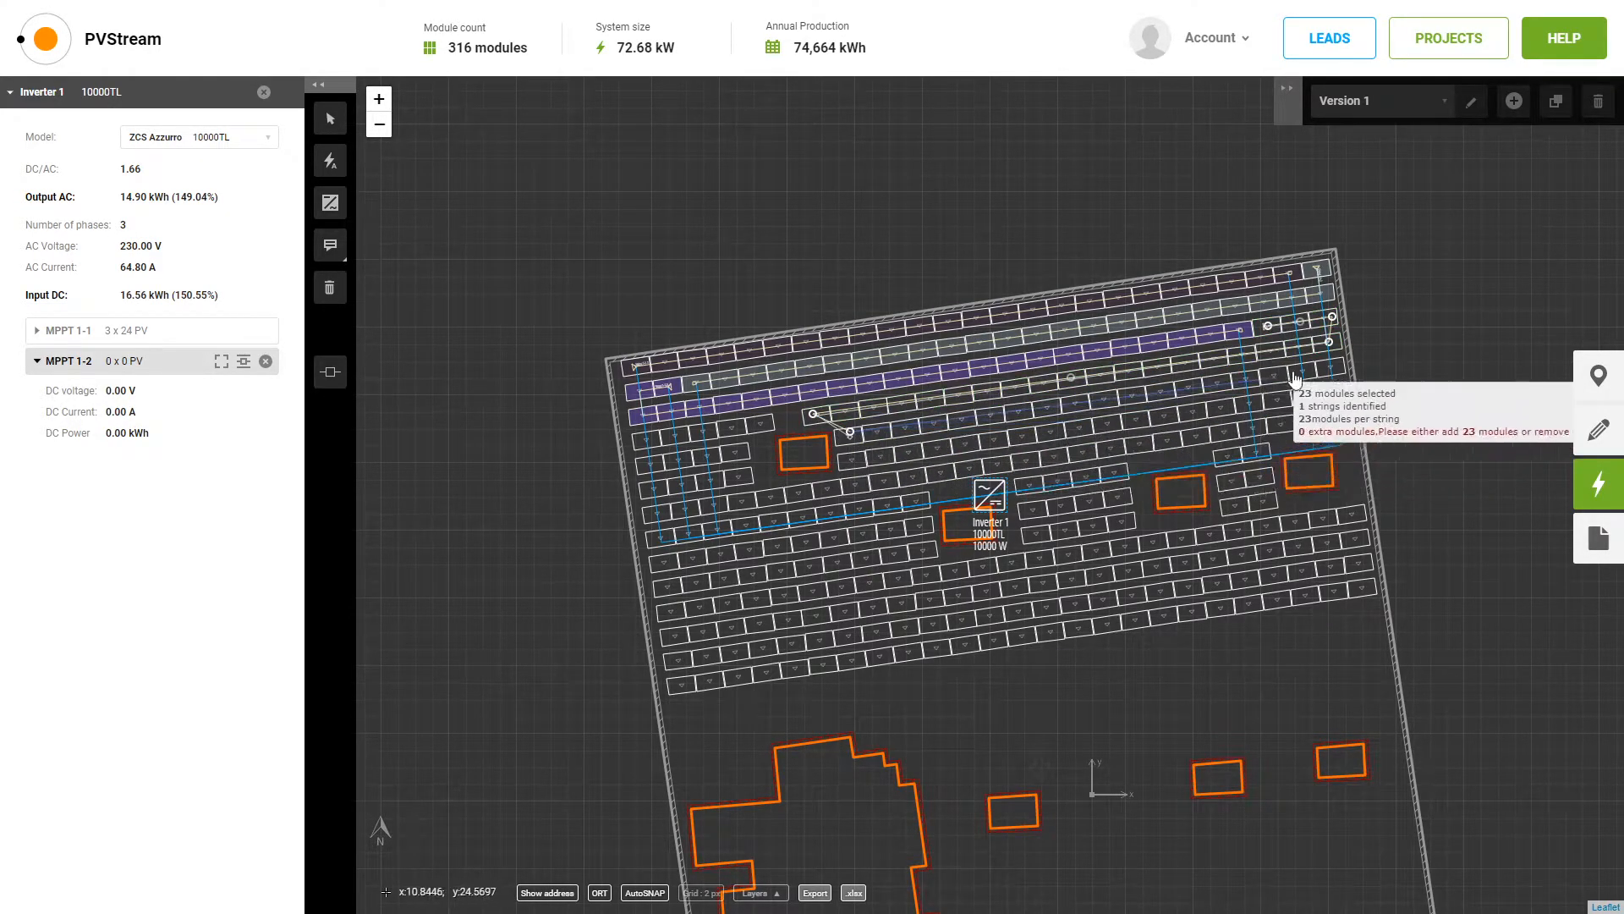
pyautogui.click(1331, 363)
pyautogui.click(1337, 390)
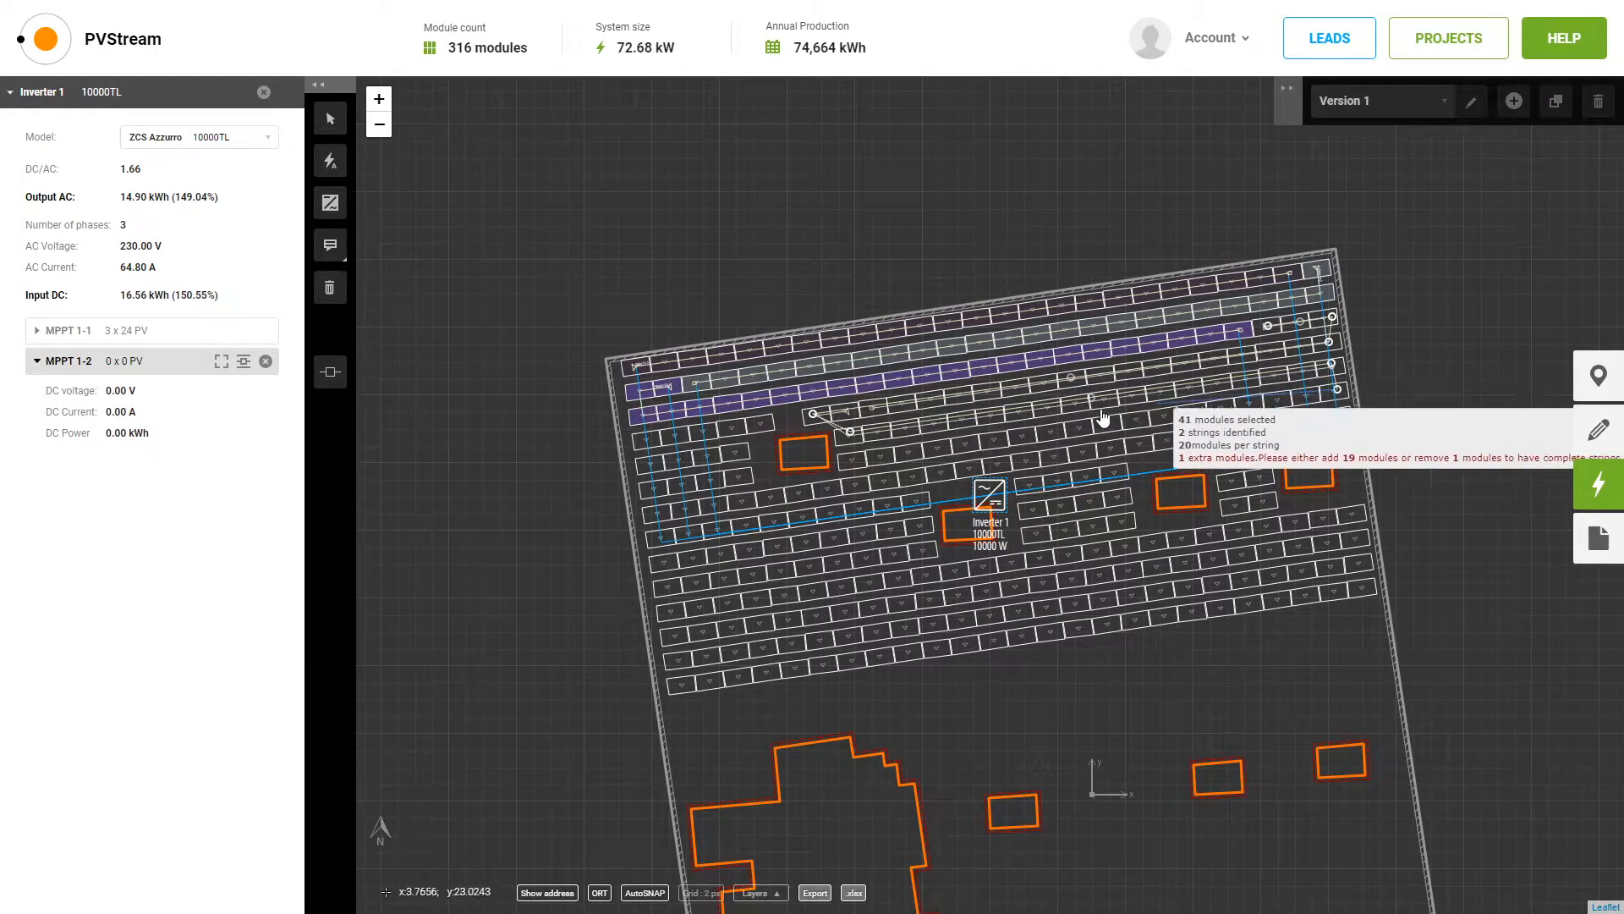
pyautogui.click(849, 458)
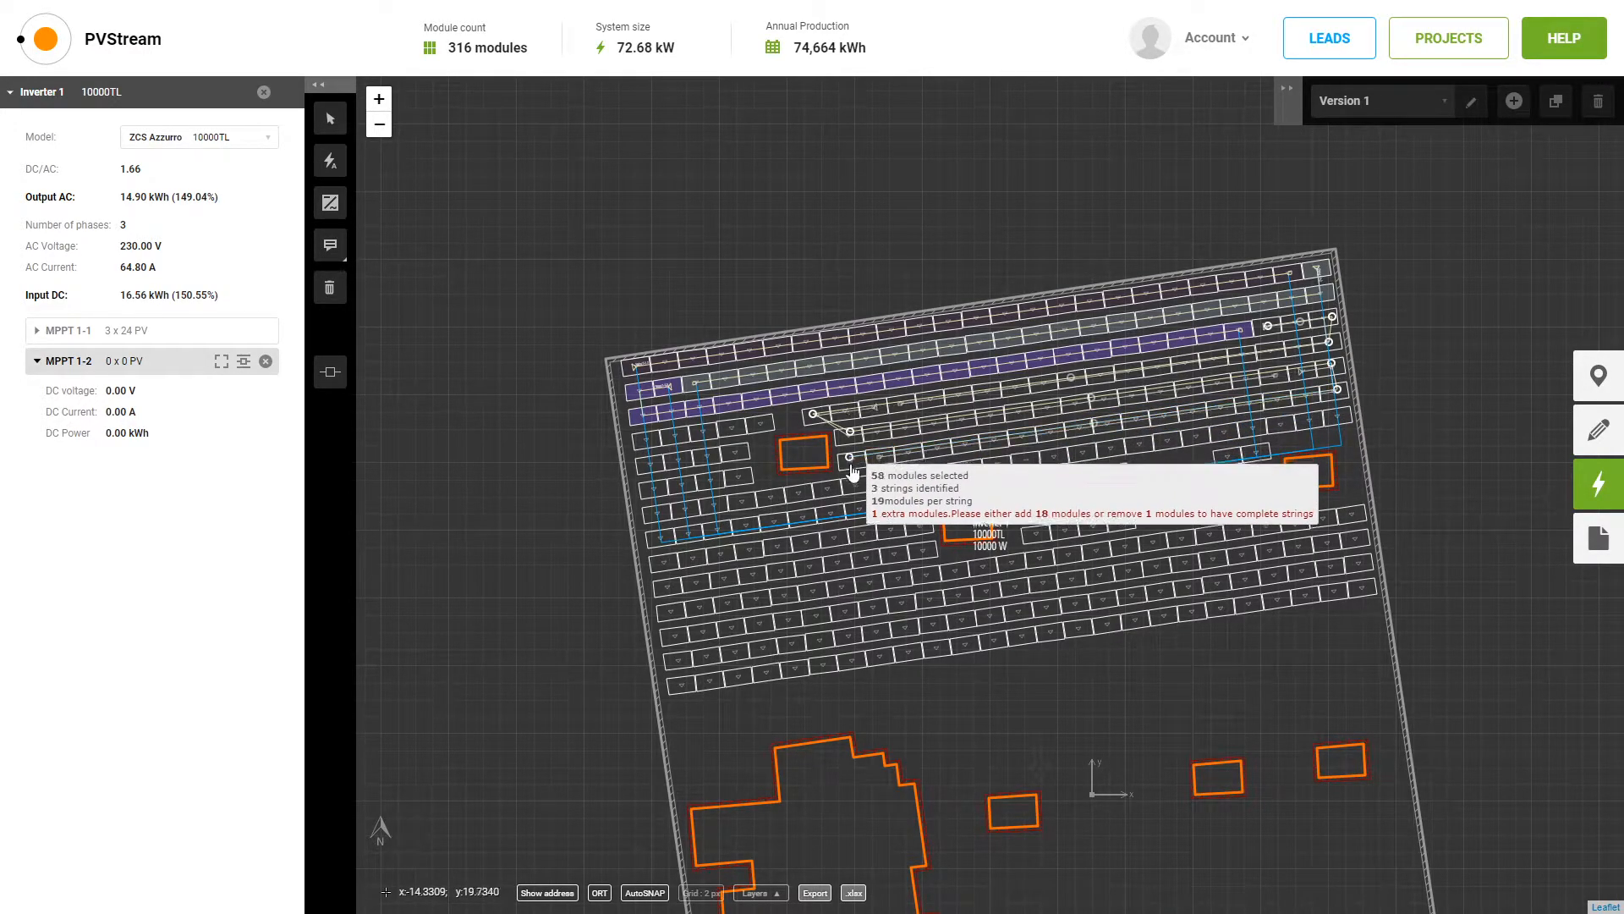
# Extend the MPPT 1-2 path west below the obstacle and through the short western rows, finishing it as three 24-module strings.
pyautogui.click(857, 481)
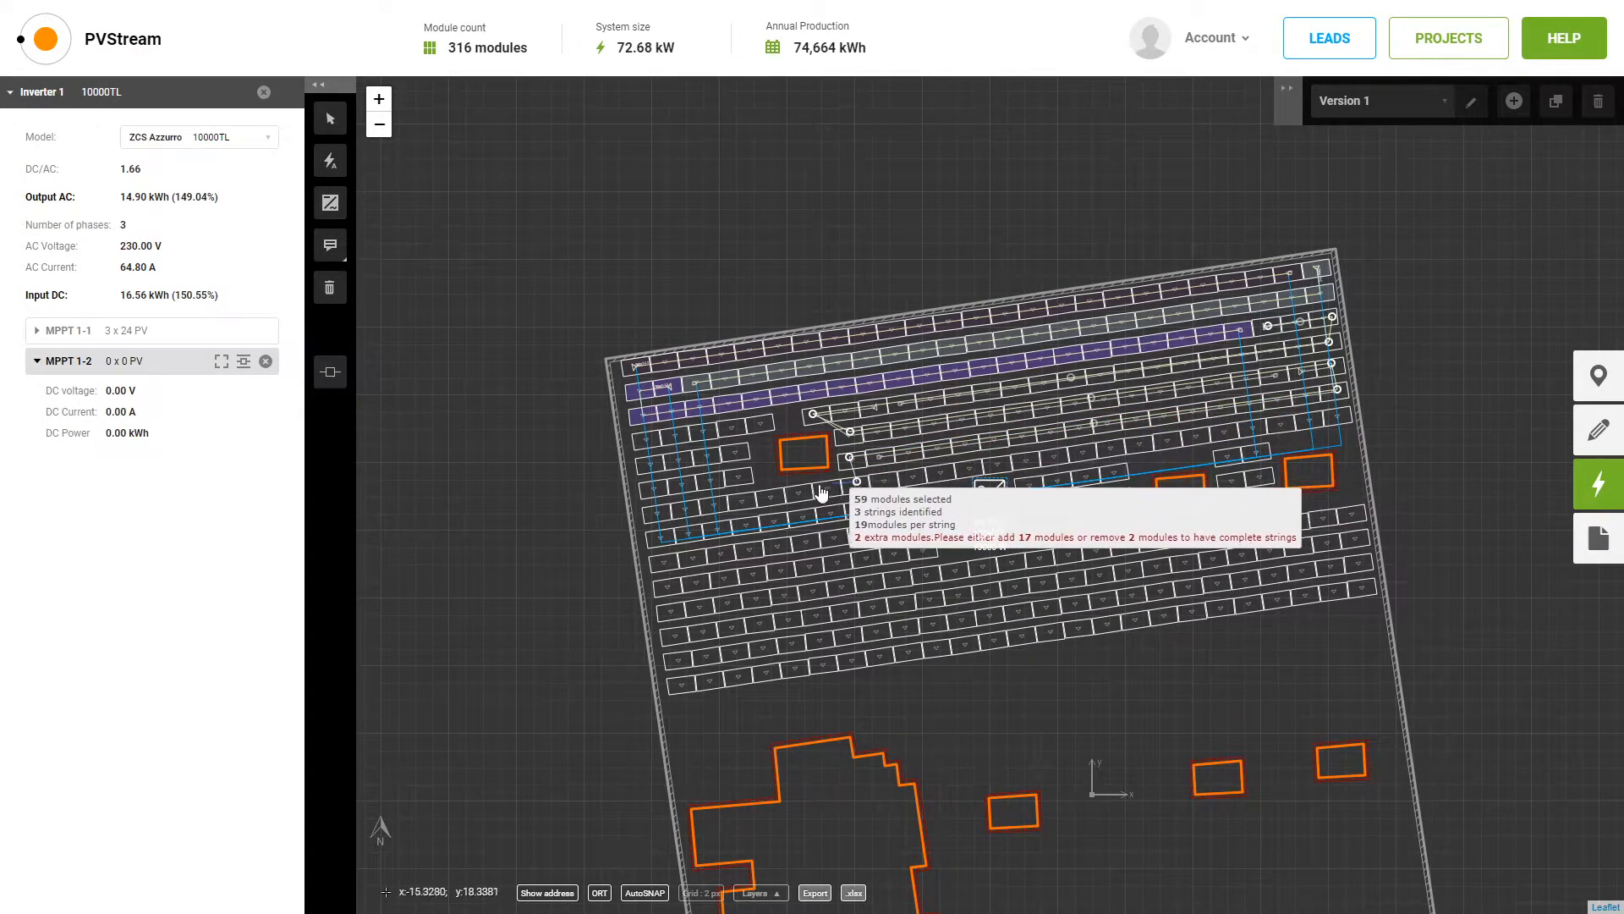
pyautogui.click(654, 512)
pyautogui.click(650, 485)
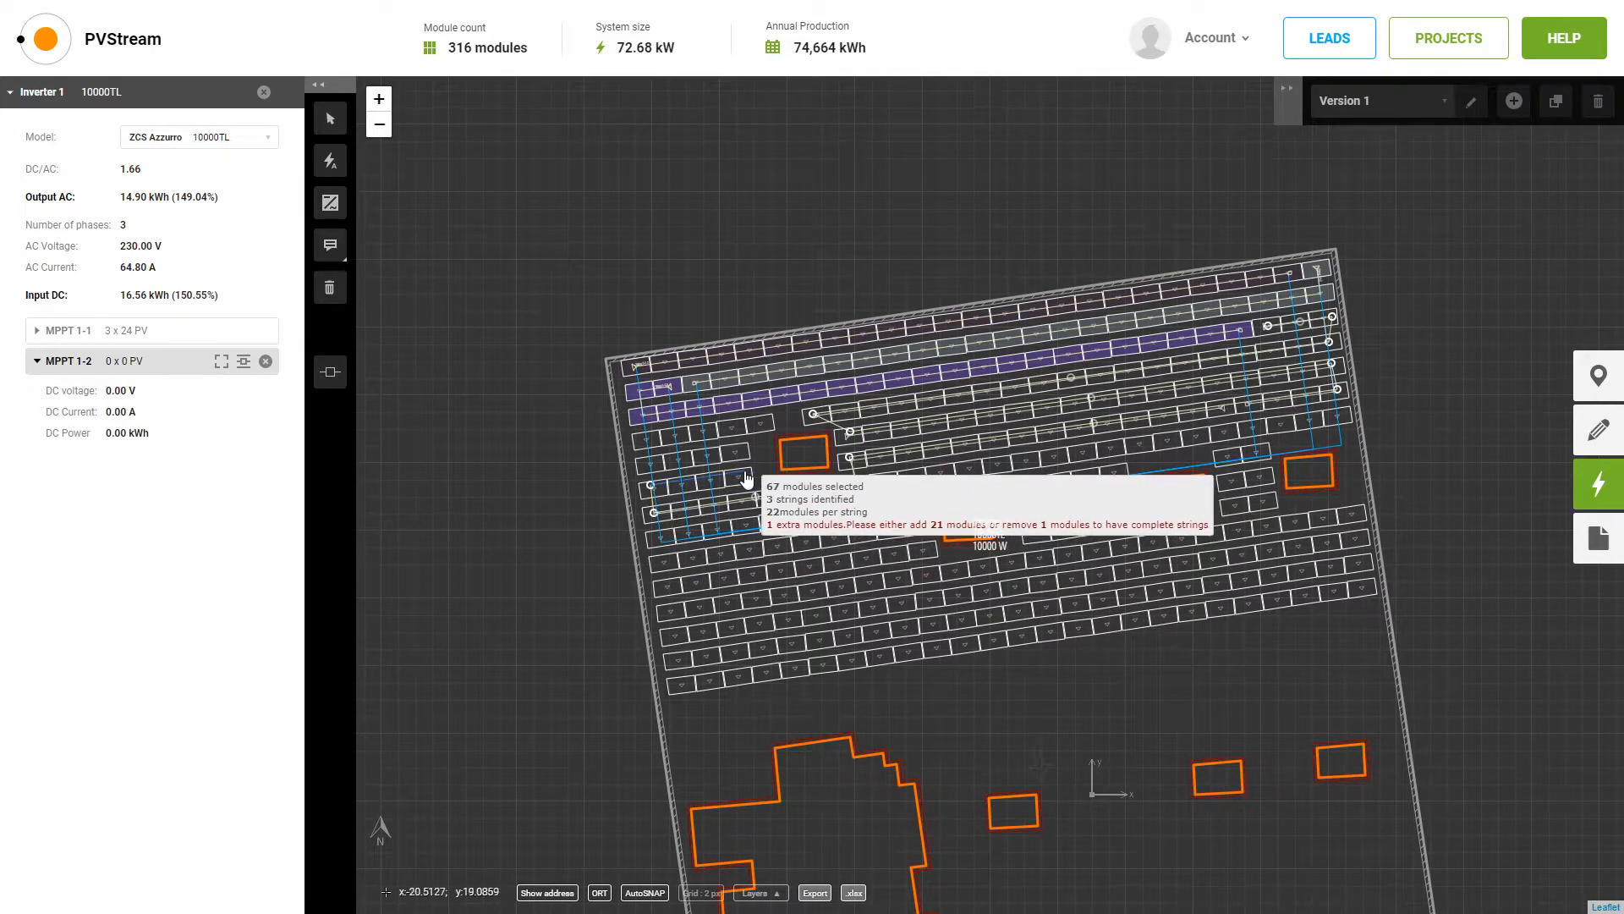
pyautogui.click(742, 445)
pyautogui.click(655, 465)
pyautogui.click(650, 434)
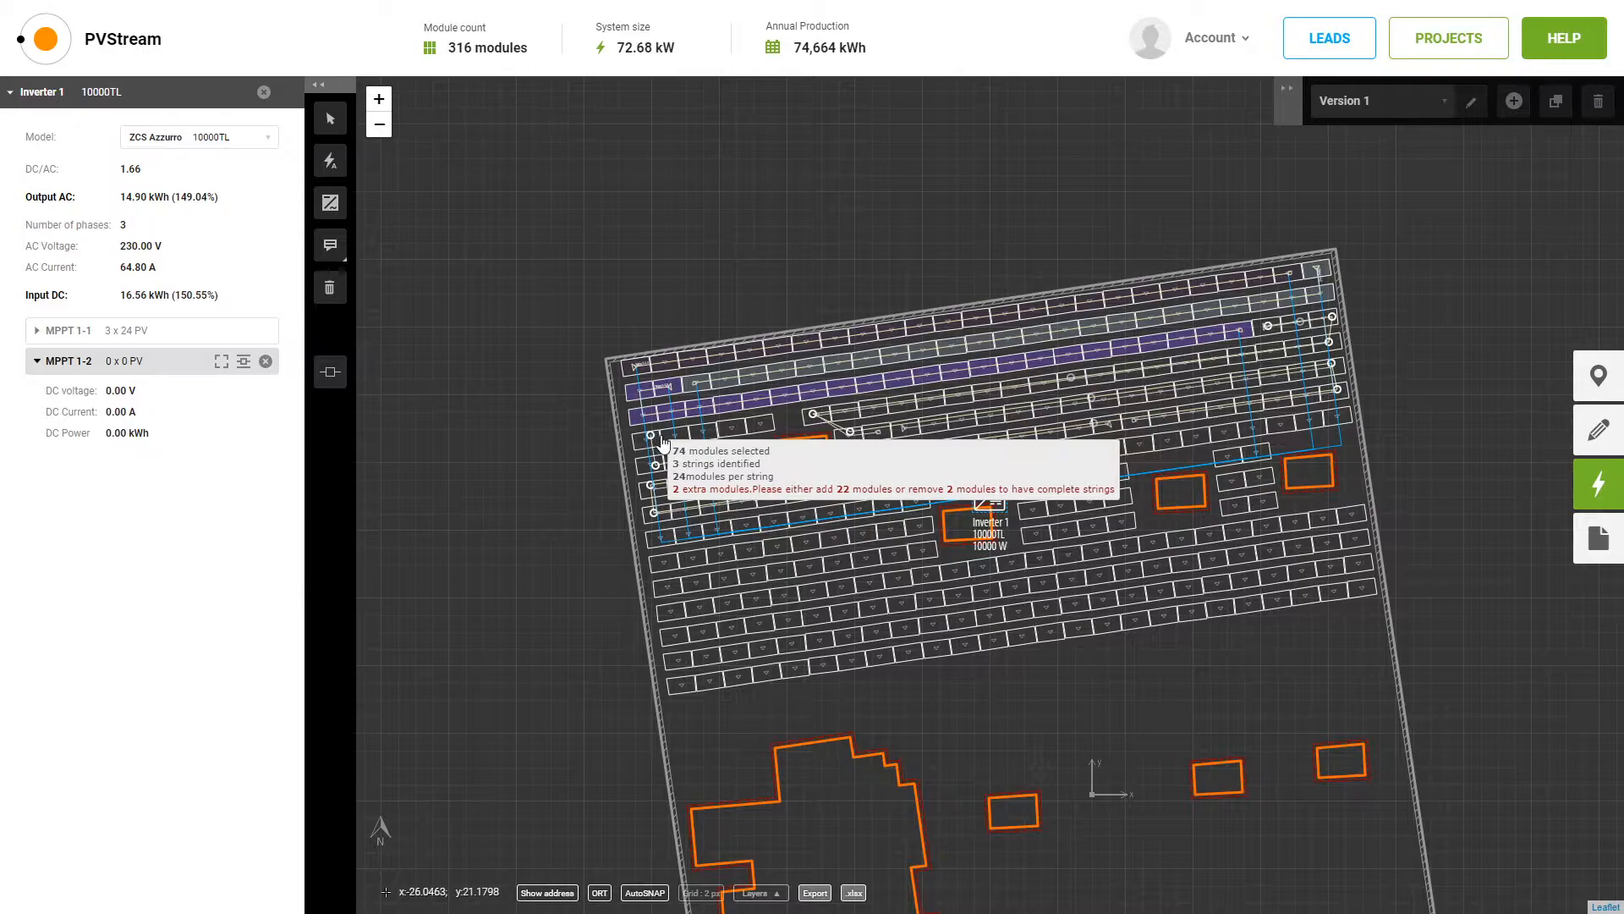
pyautogui.doubleClick(791, 434)
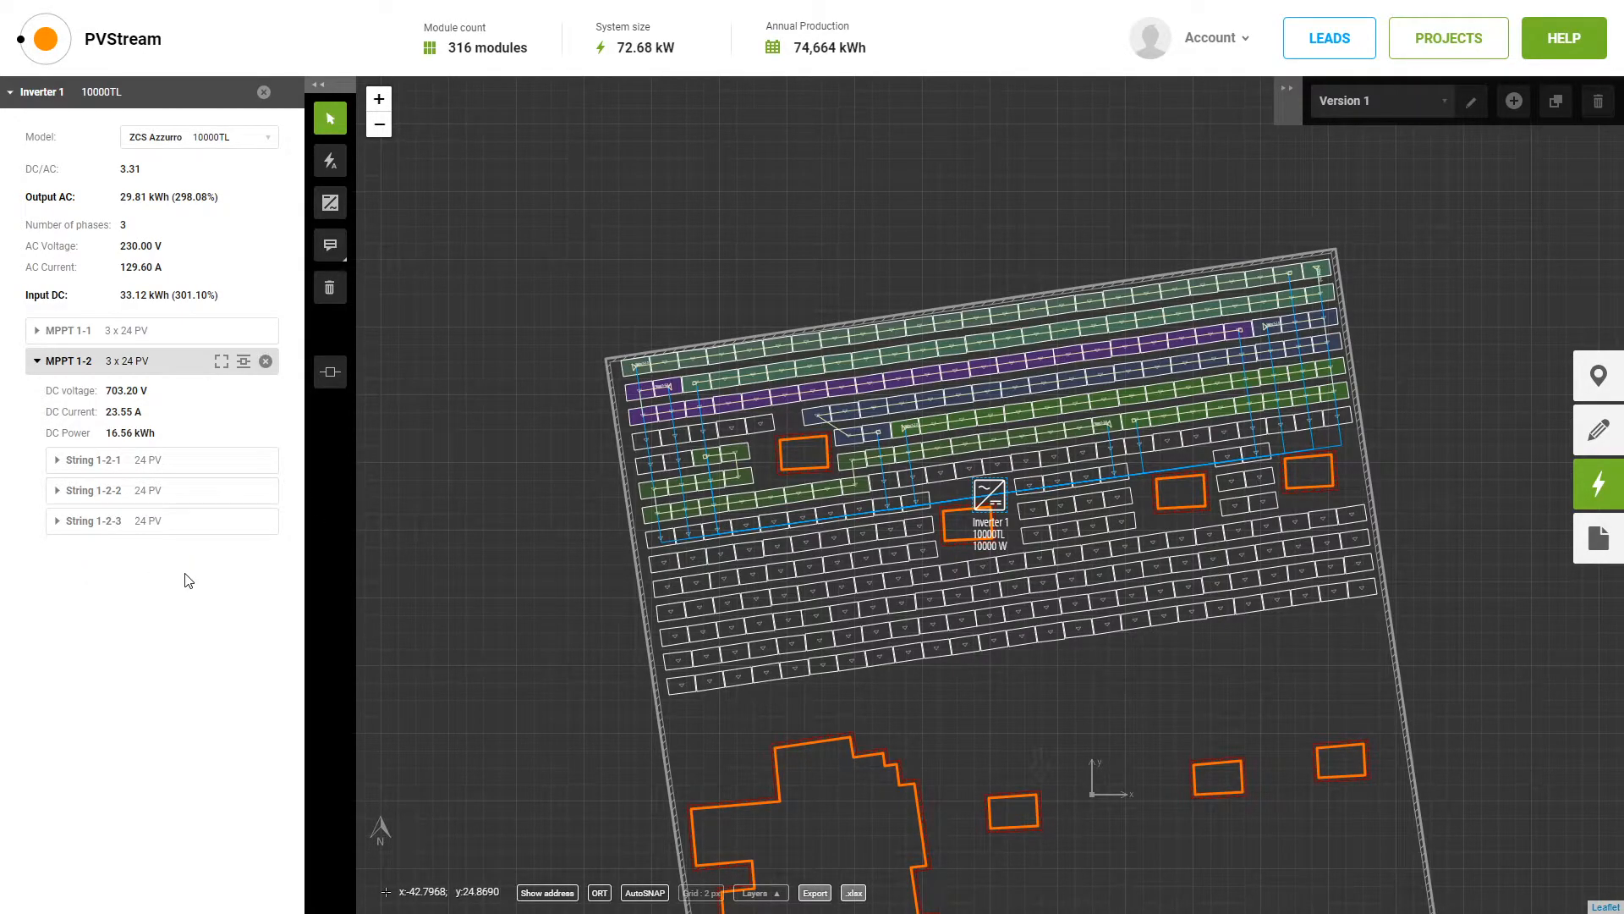
# Place a second 10000TL inverter beside the roof obstacle east of Inverter 1.
pyautogui.click(330, 161)
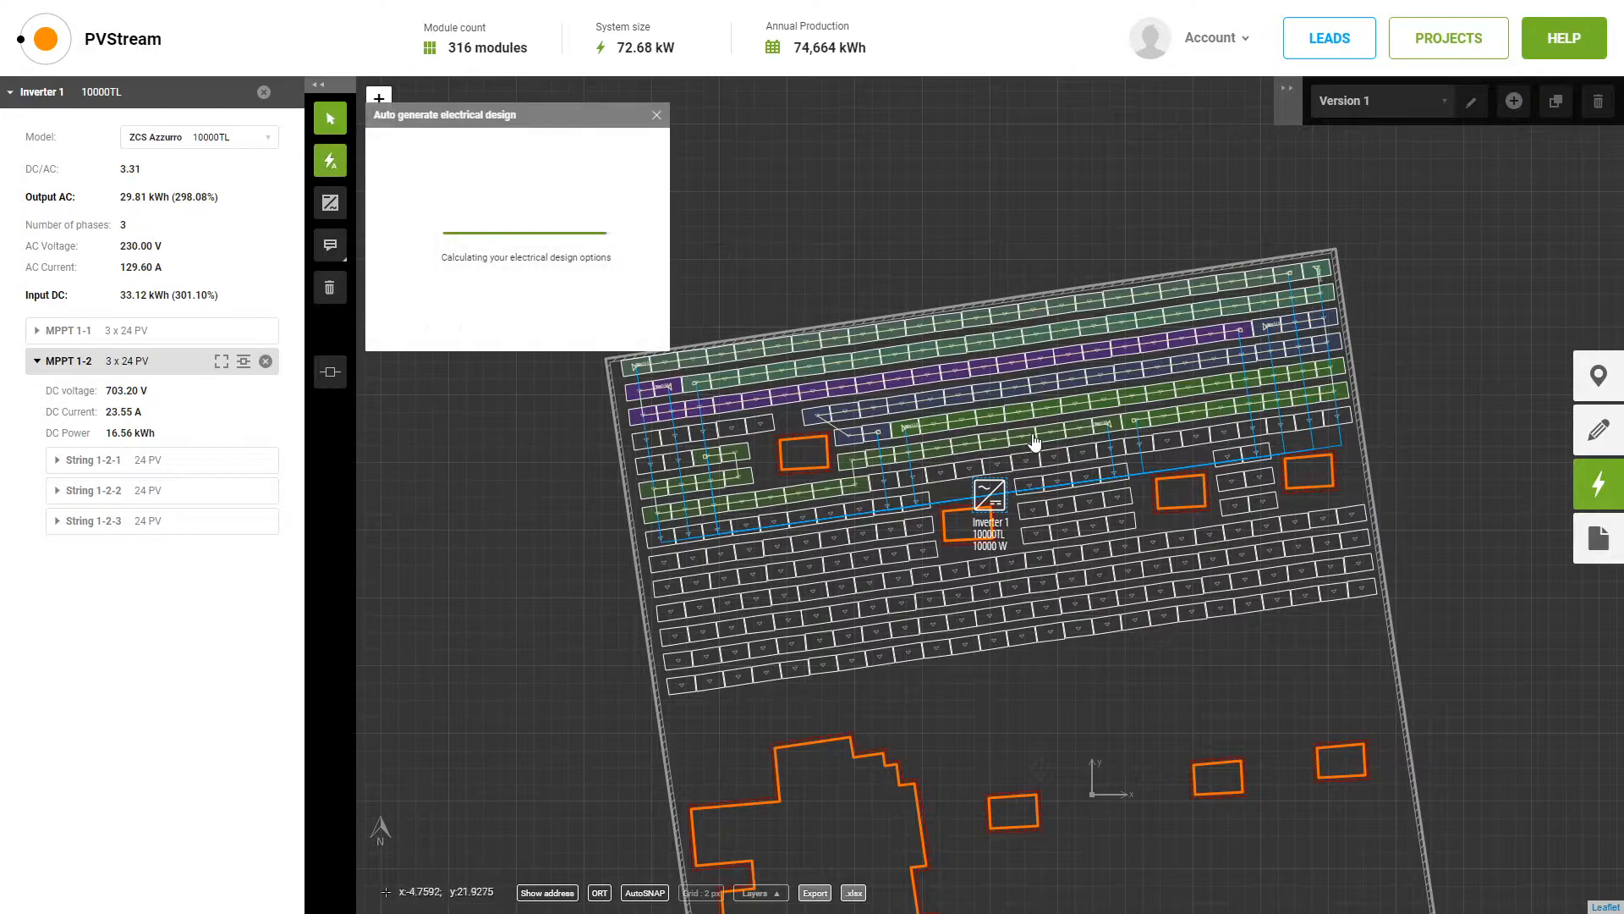
pyautogui.click(659, 118)
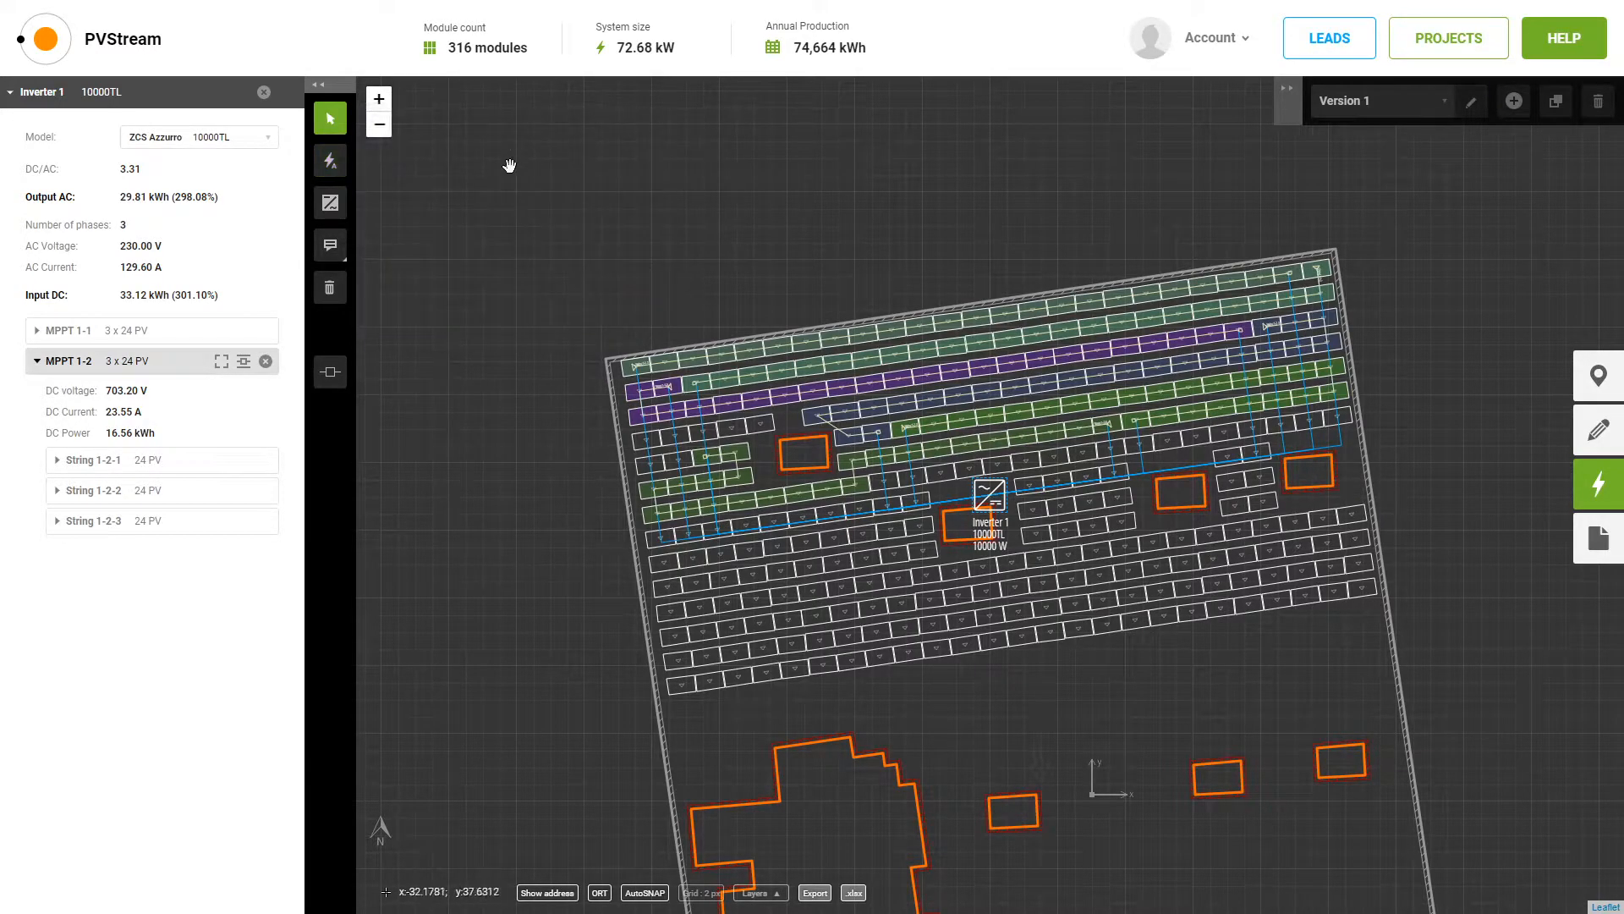
pyautogui.click(336, 207)
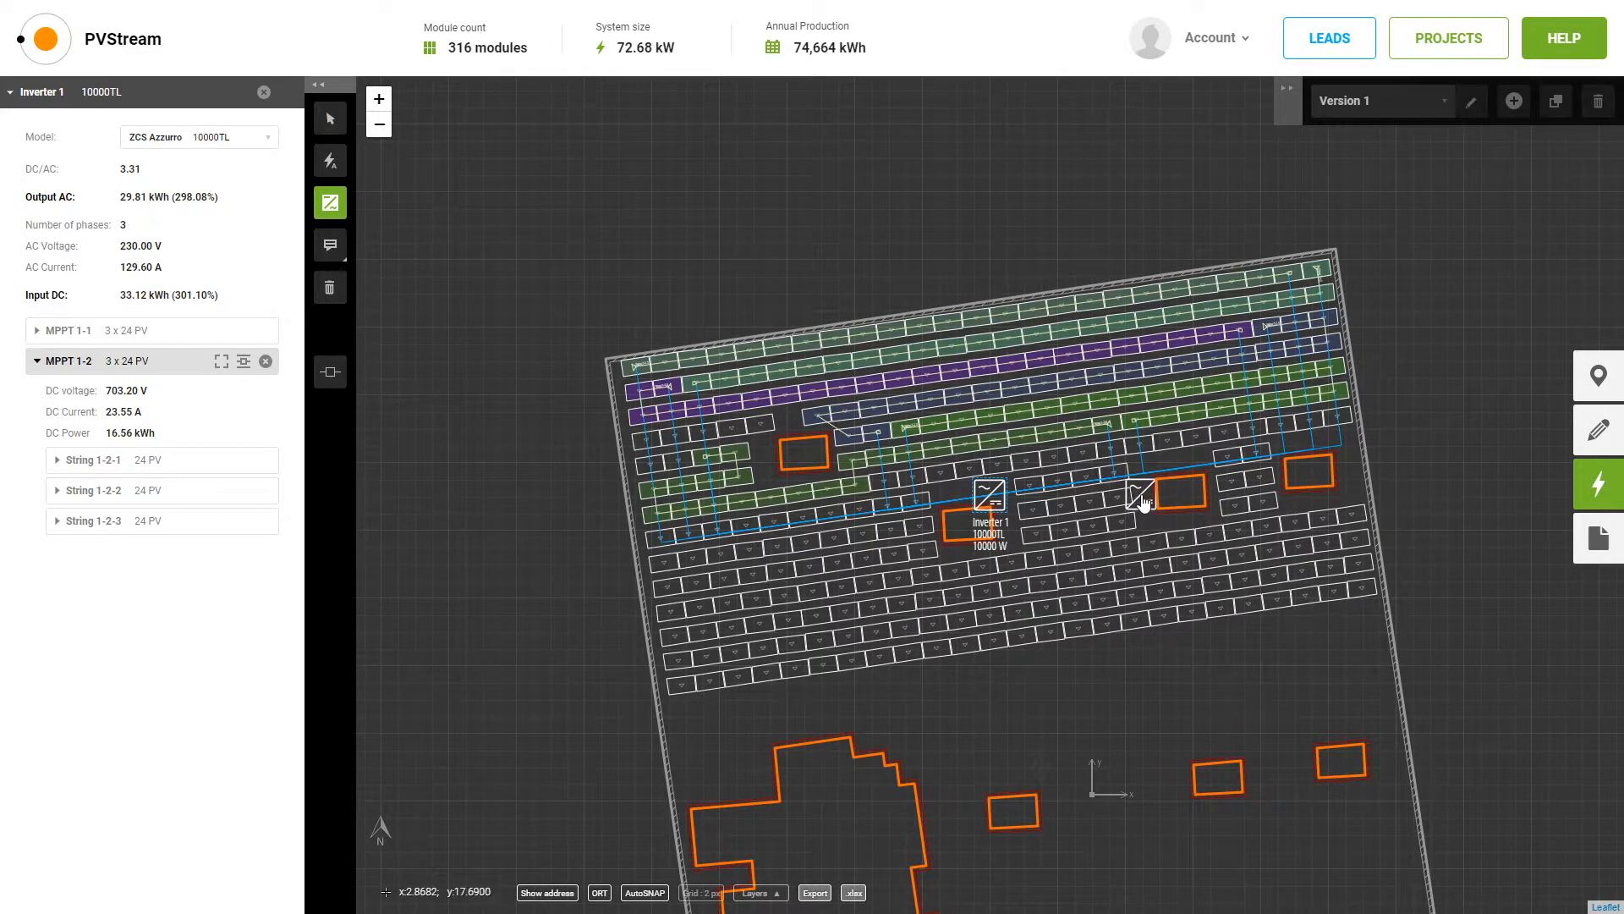
pyautogui.click(1144, 502)
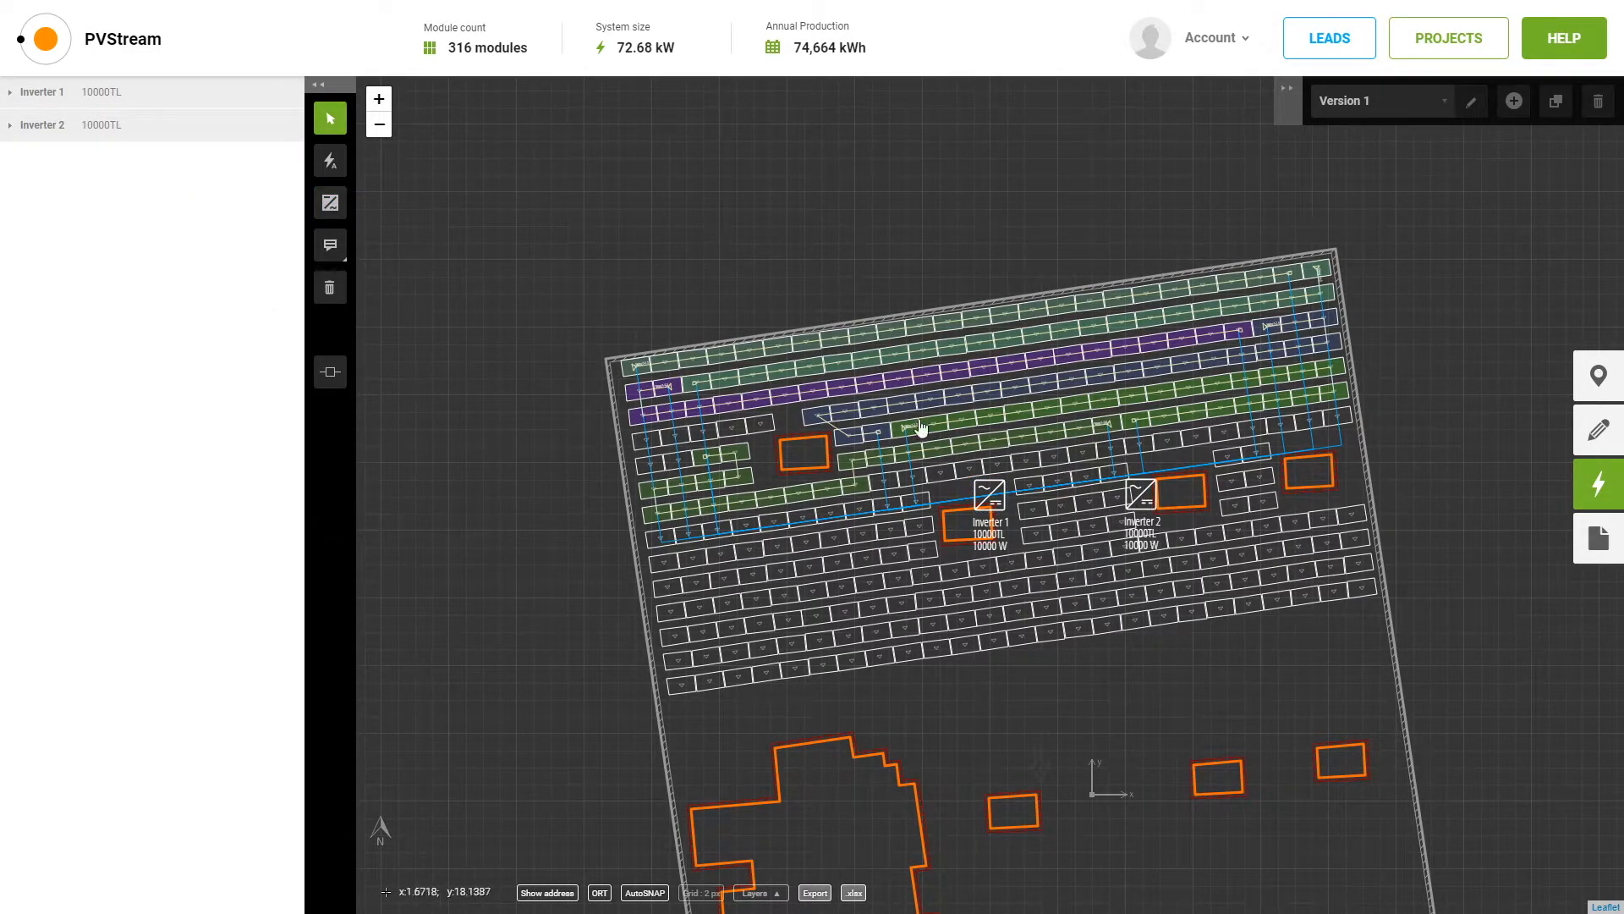
# Start drawing strings for MPPT 2-1 from the eastern end of the first unstrung row, winding through the rows west of the central obstacle.
pyautogui.click(10, 128)
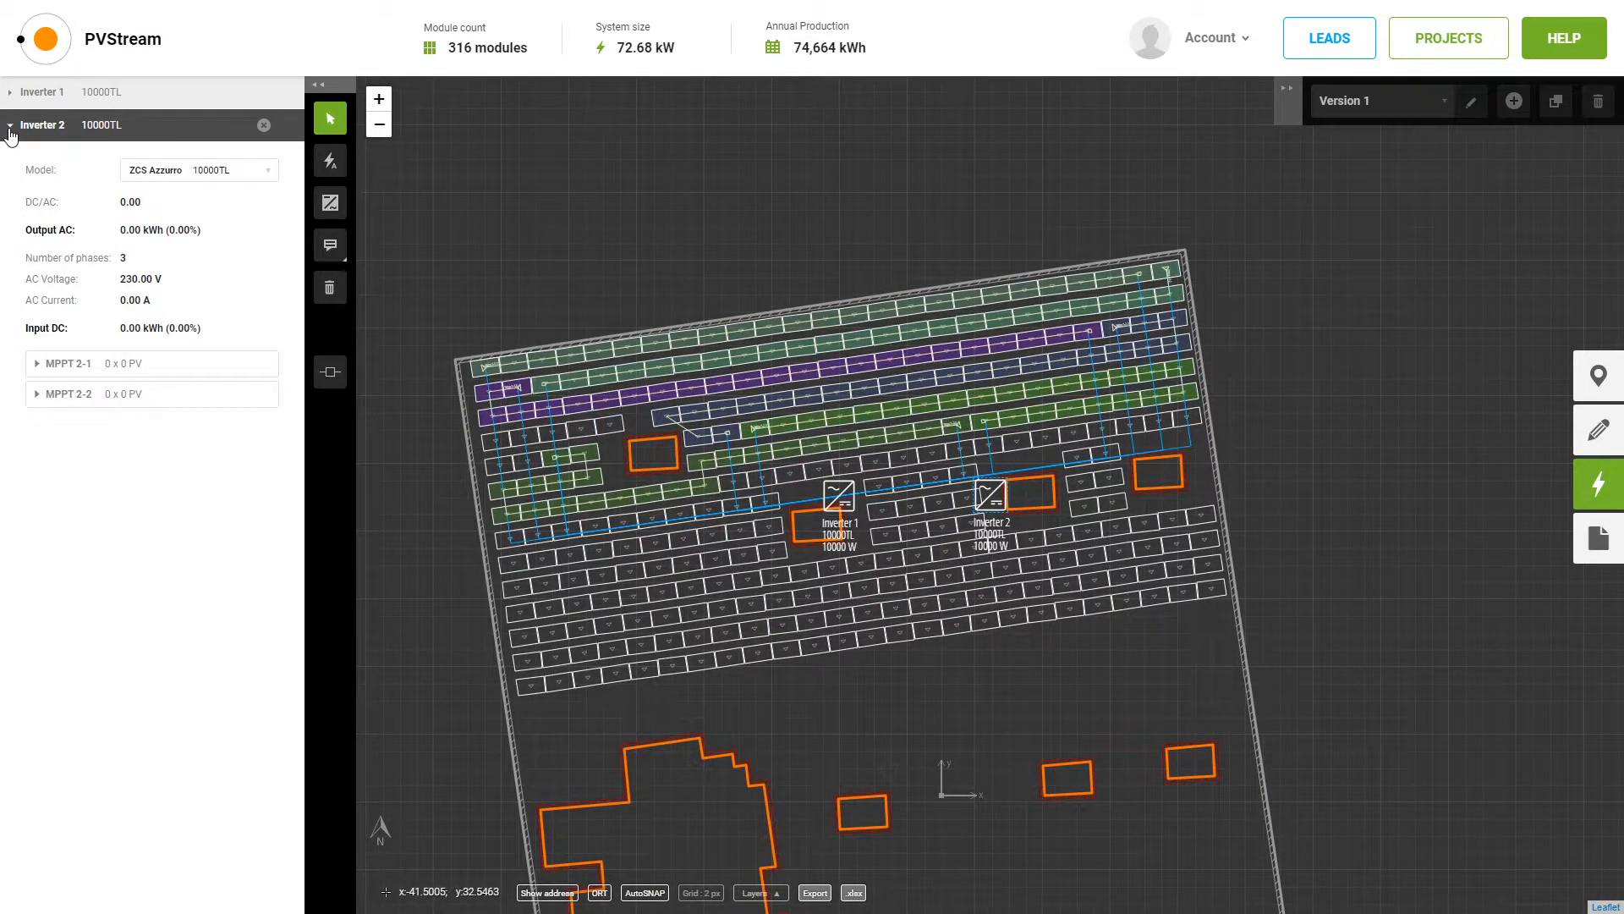
pyautogui.click(214, 373)
pyautogui.click(243, 362)
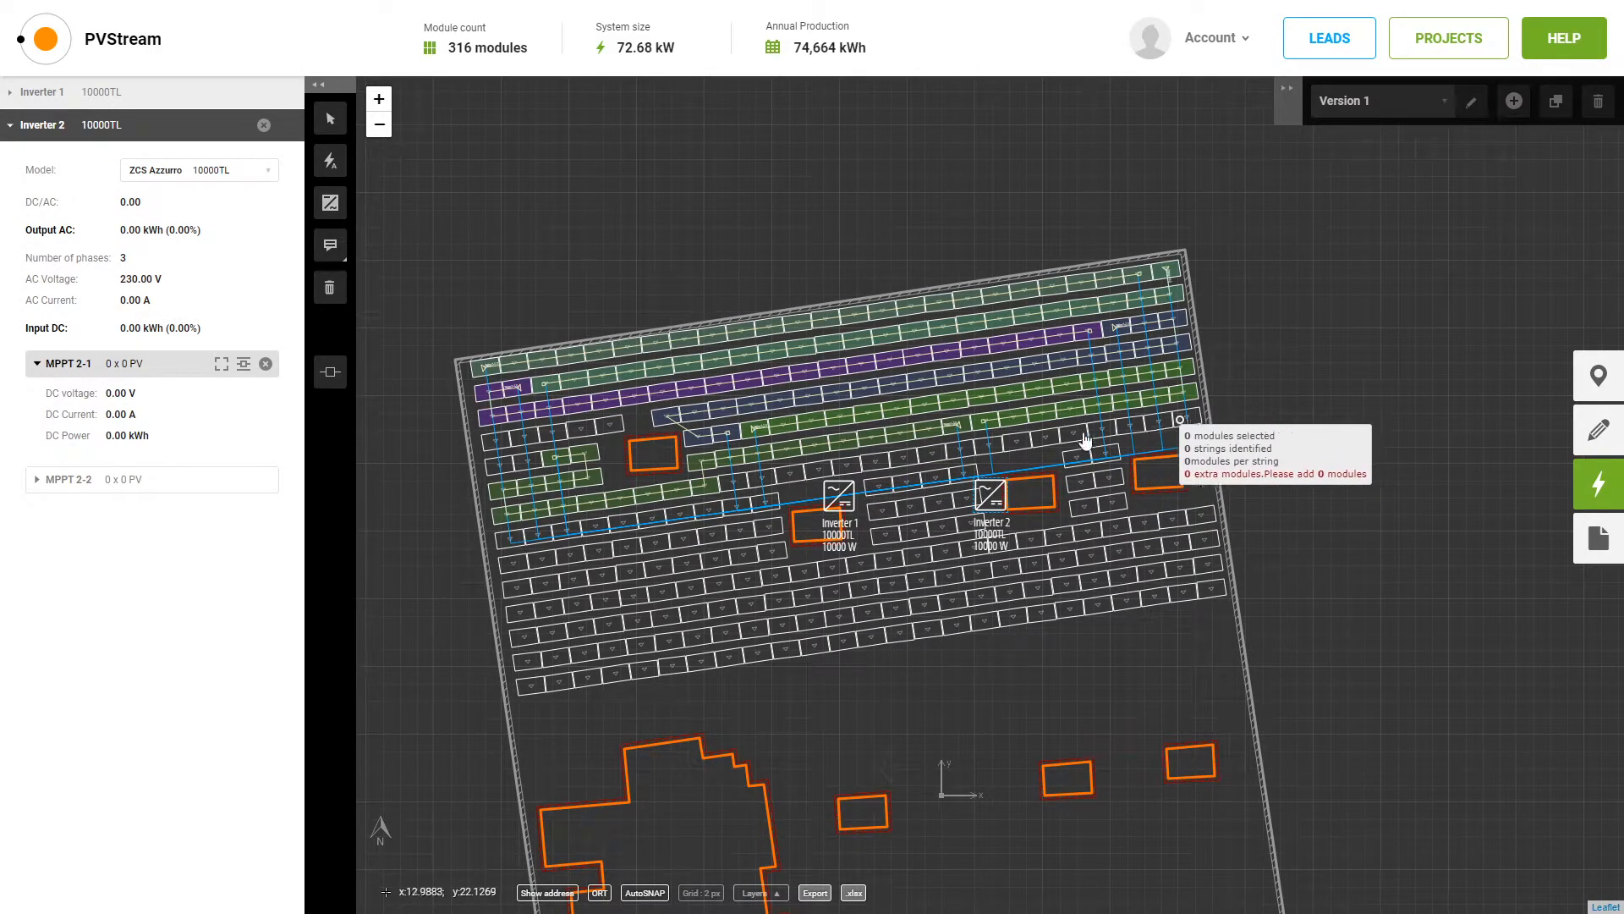
pyautogui.click(734, 482)
pyautogui.click(767, 501)
pyautogui.click(505, 544)
pyautogui.click(510, 563)
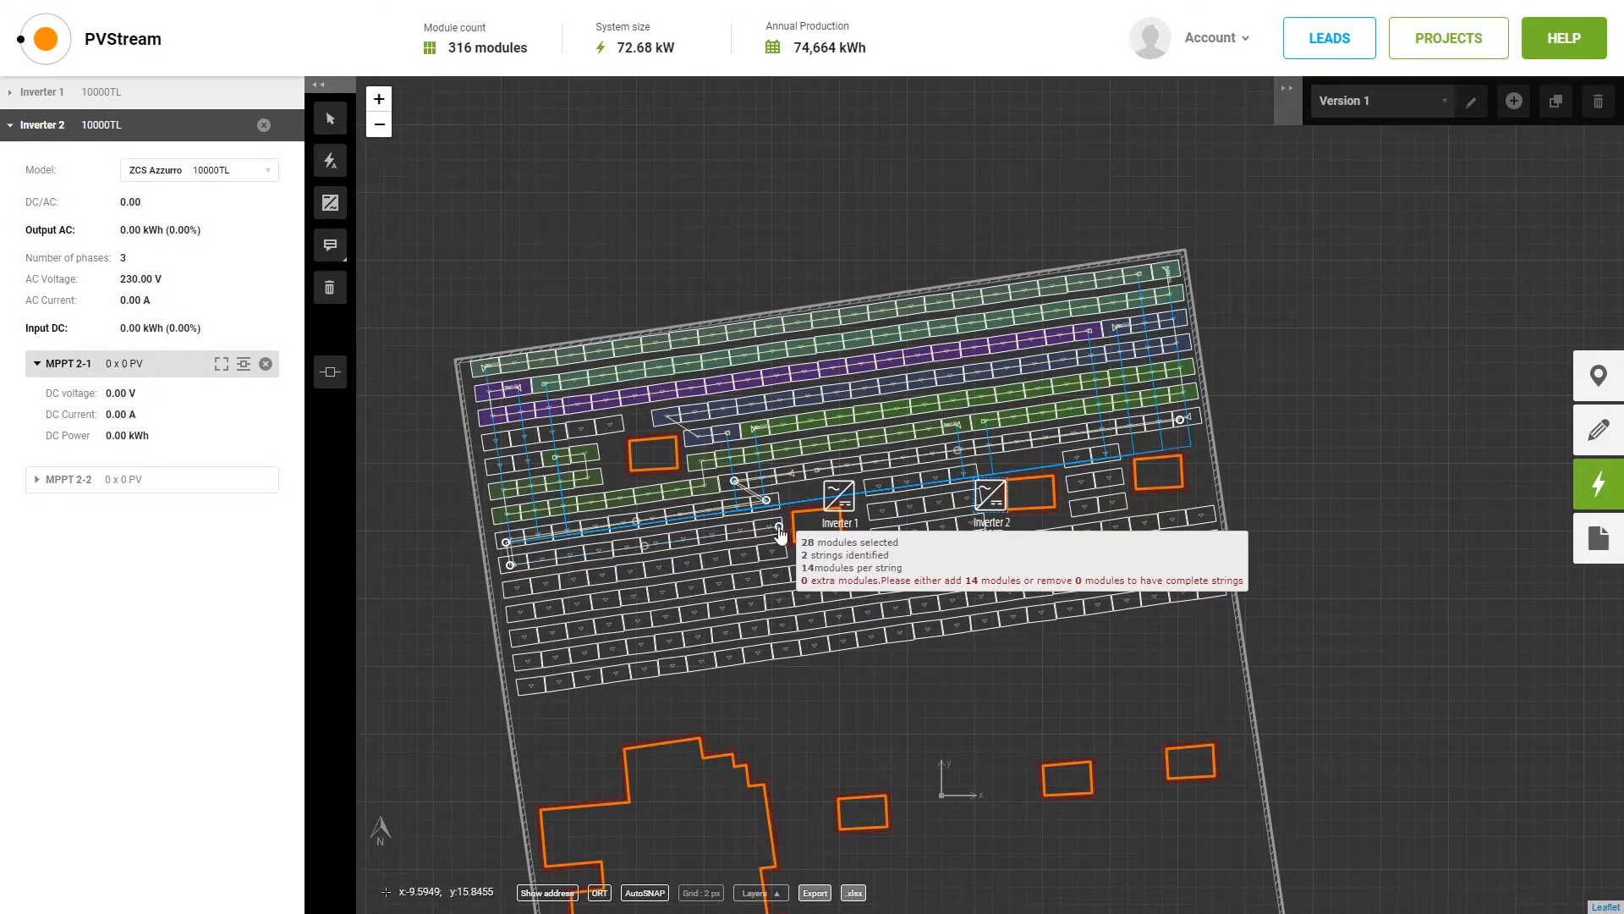
pyautogui.click(778, 527)
pyautogui.click(778, 550)
pyautogui.click(514, 589)
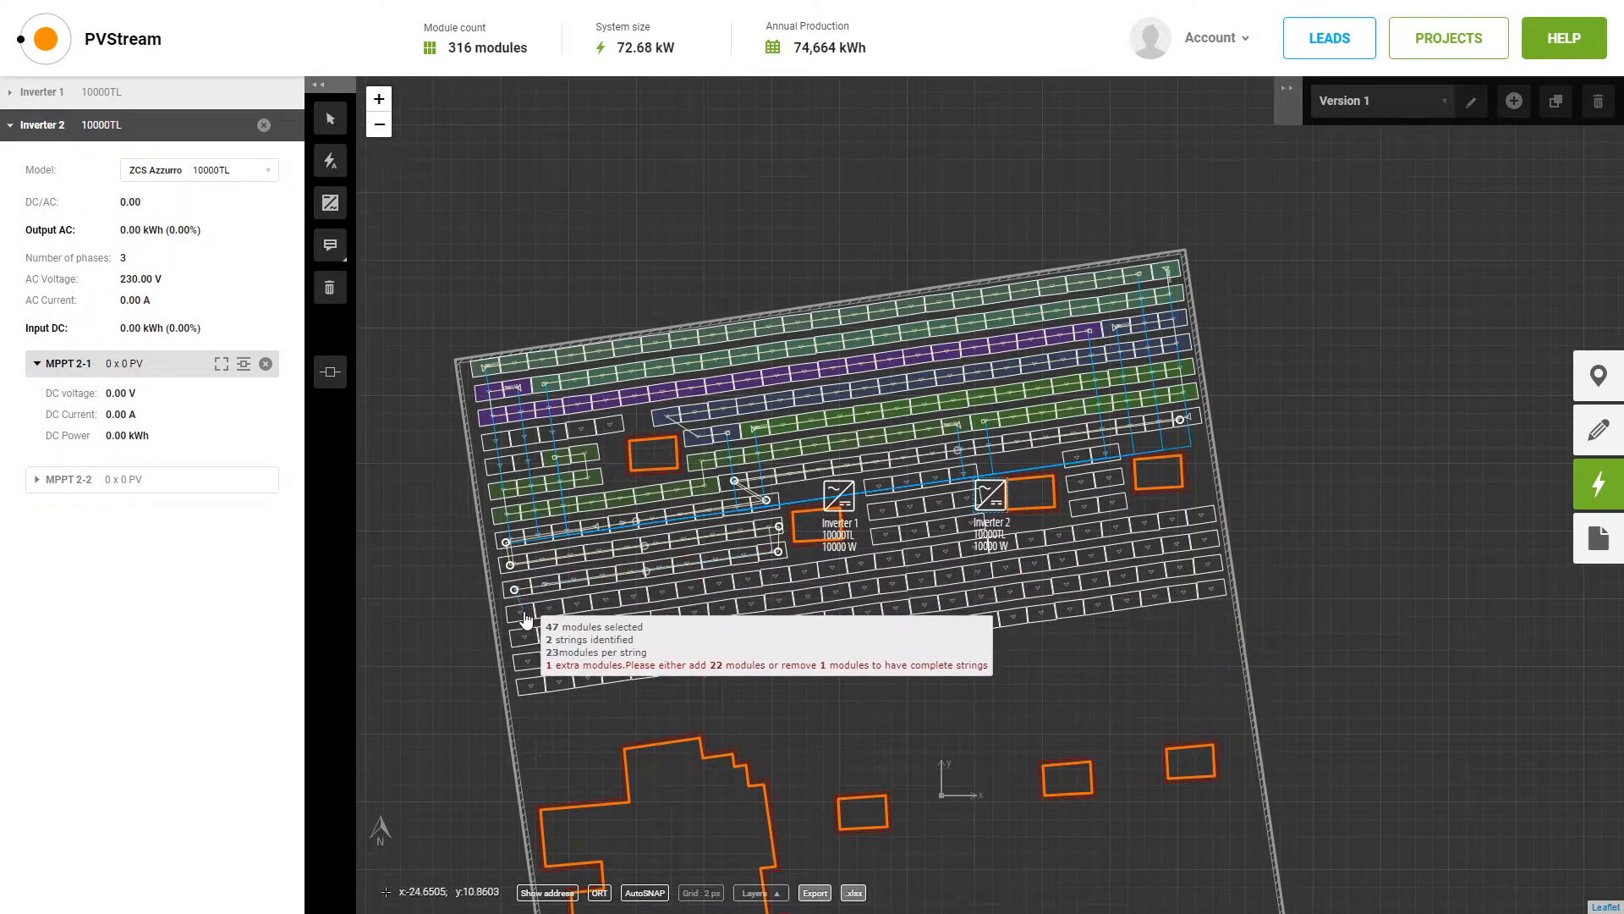
# Extend the MPPT 2-1 path through the western half of the lowest rows and finish it as three 24-module strings.
pyautogui.click(523, 611)
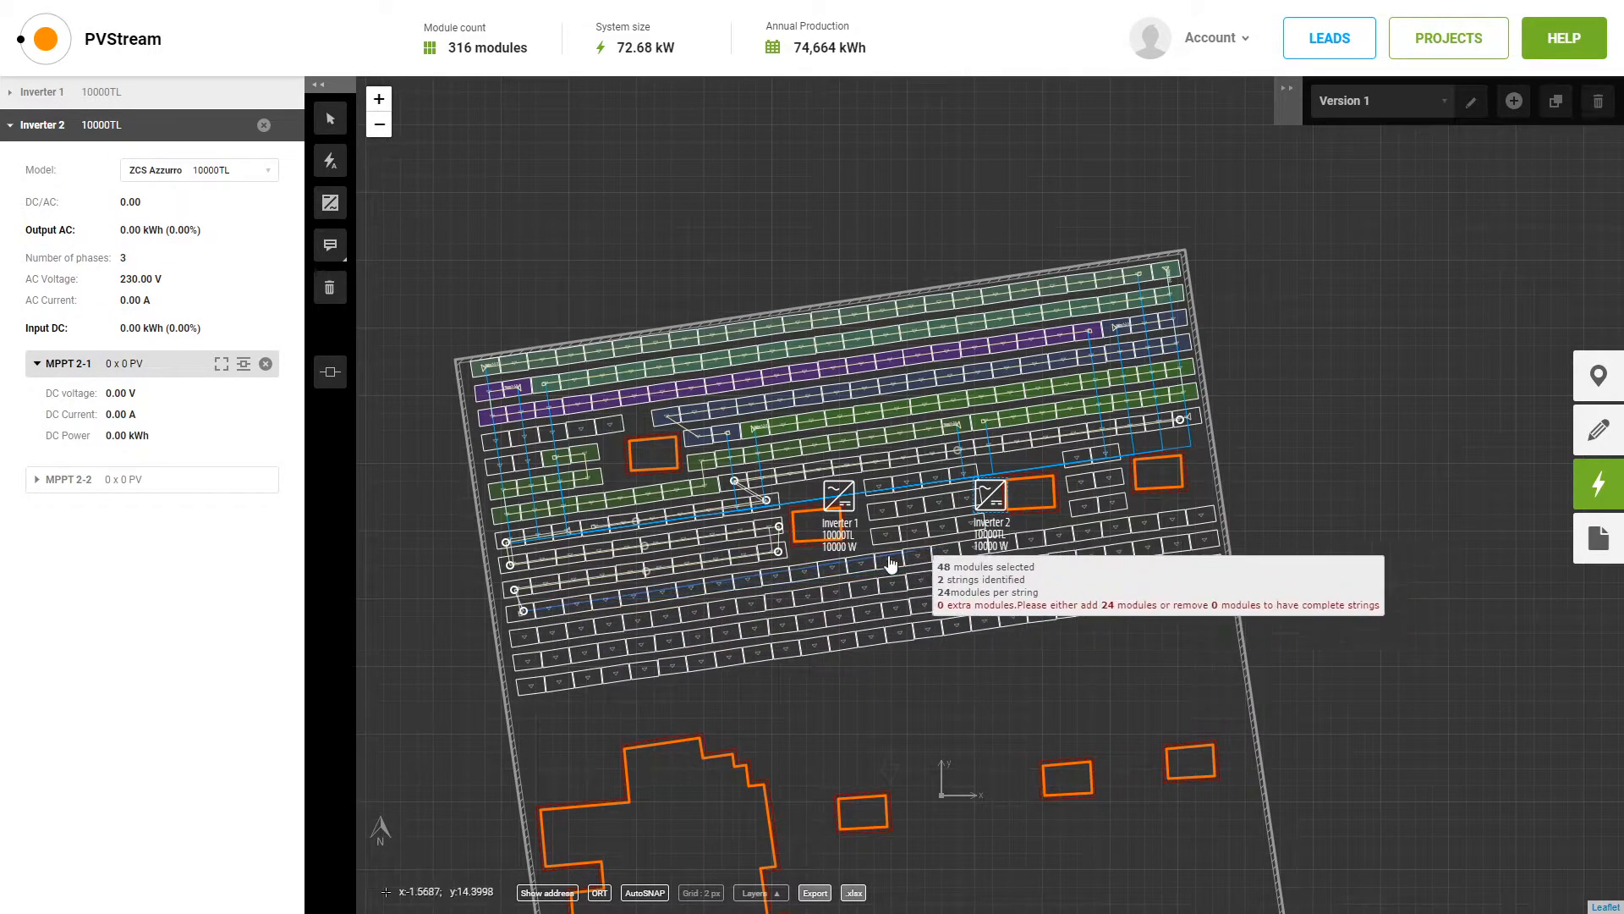
pyautogui.click(859, 561)
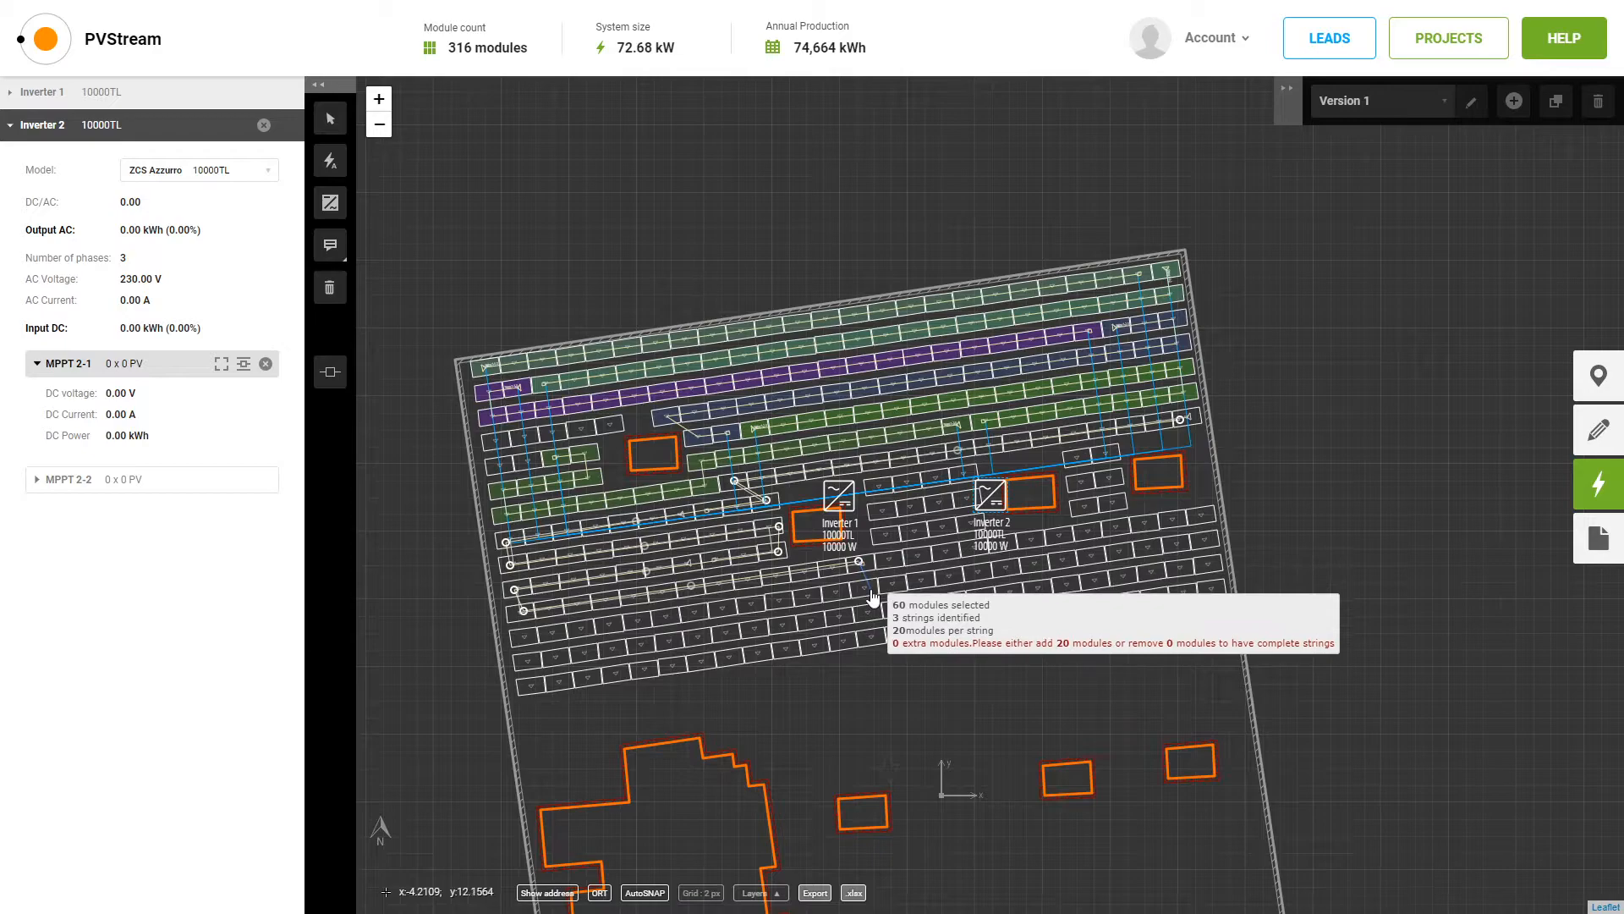
pyautogui.click(871, 589)
pyautogui.click(522, 634)
pyautogui.click(530, 658)
pyautogui.click(873, 611)
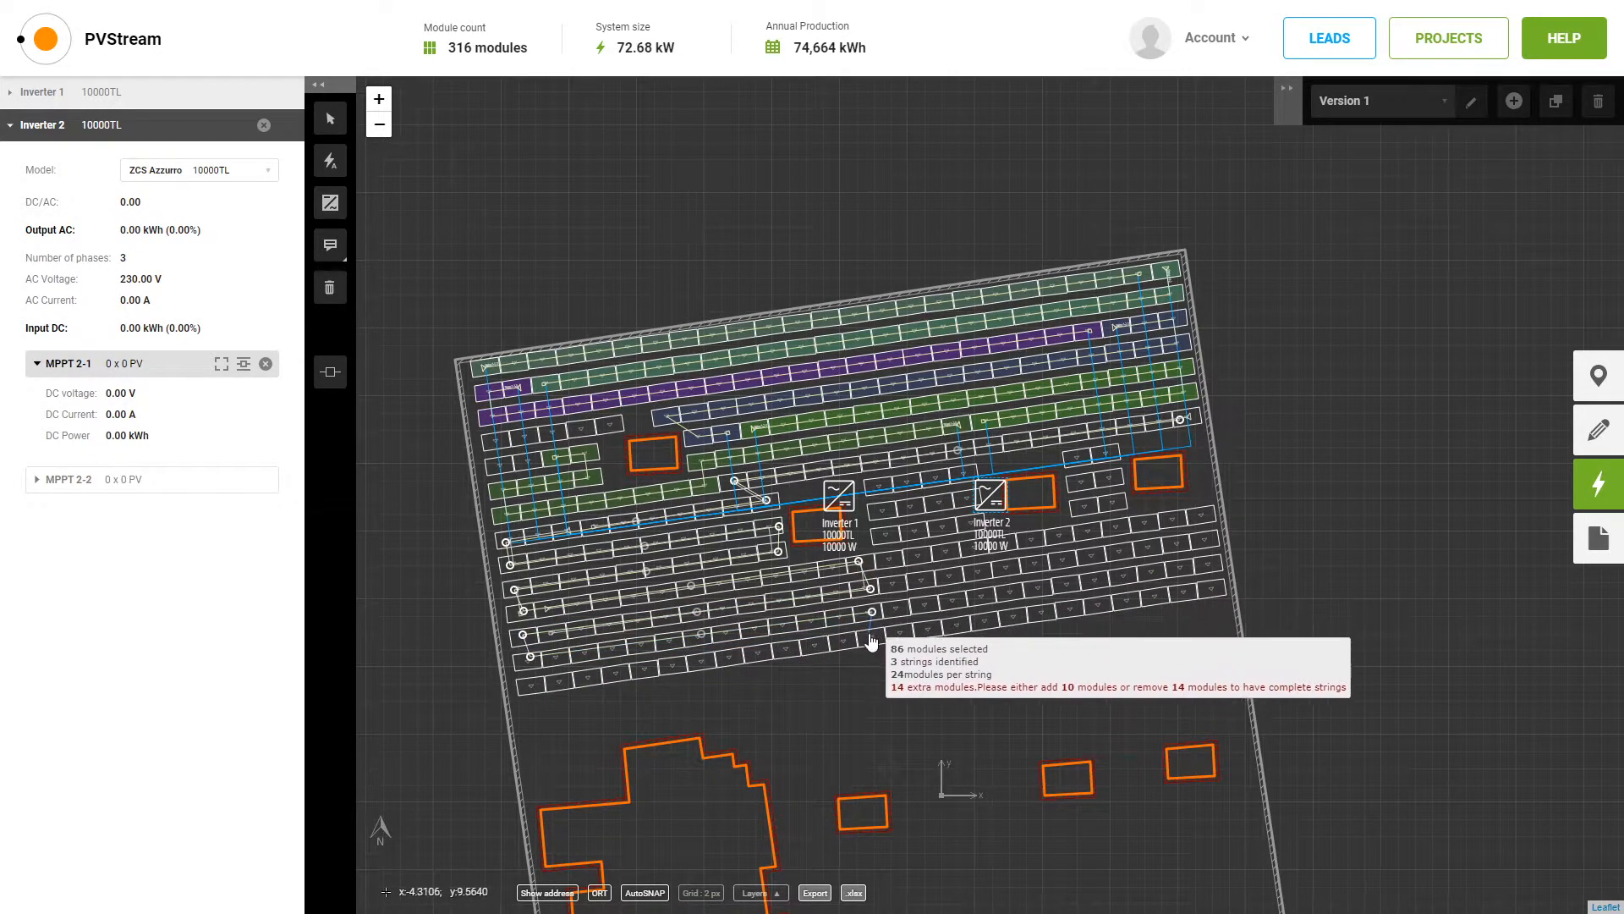
pyautogui.click(870, 638)
pyautogui.click(539, 684)
pyautogui.press('Return')
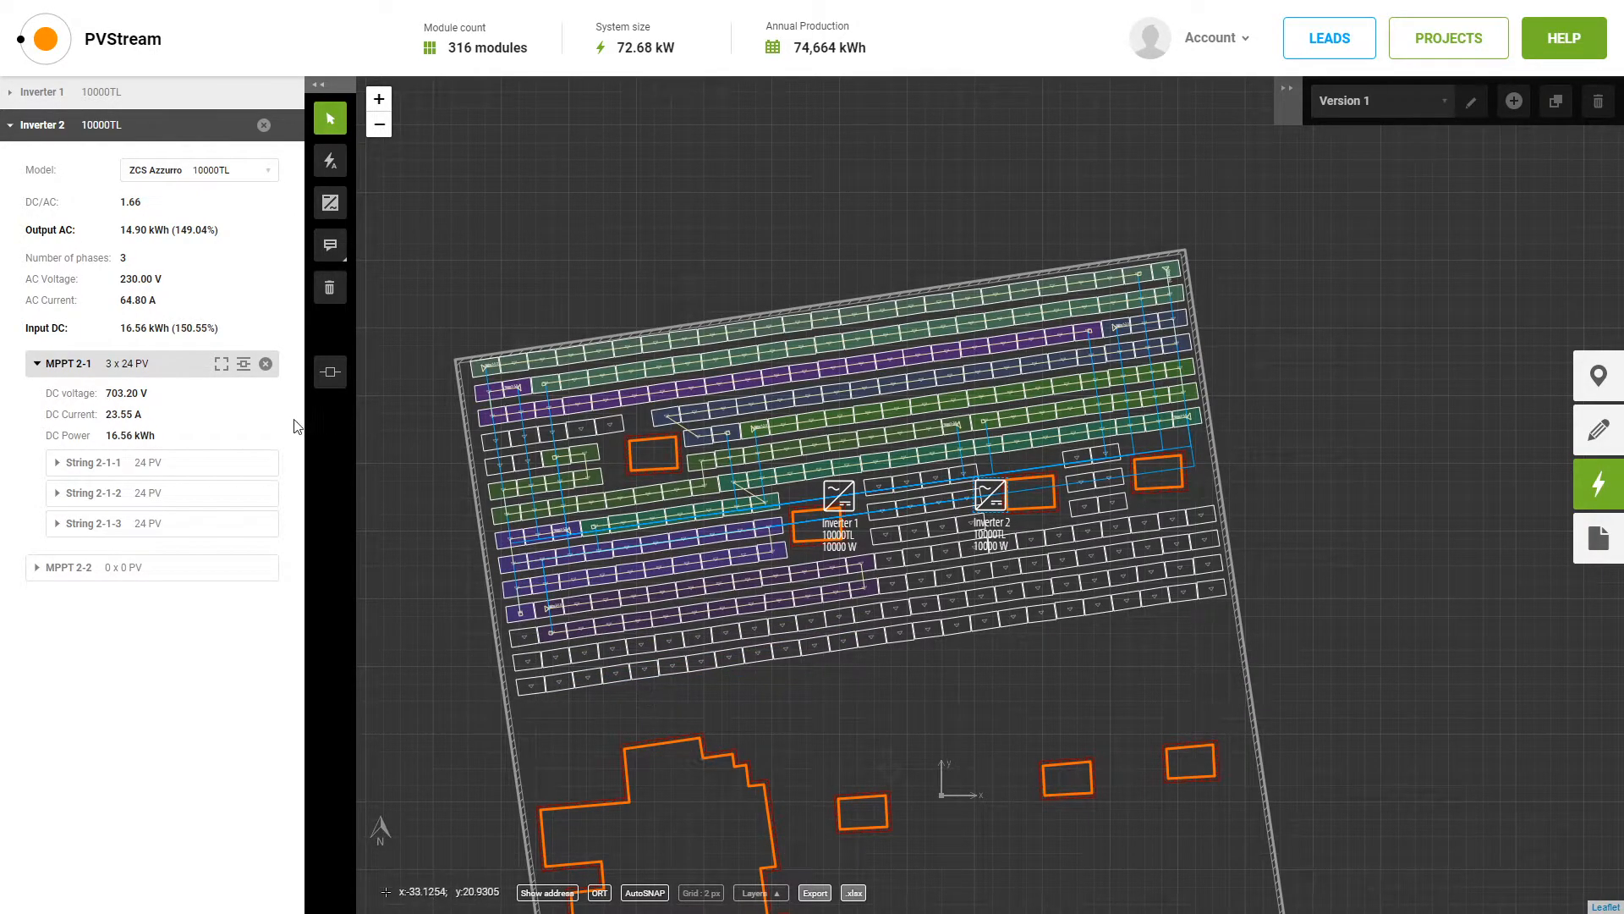
# Draw the MPPT 2-2 path from the westernmost leftover module through the two lowest full-width rows, finishing it as three 17-module strings.
pyautogui.click(148, 568)
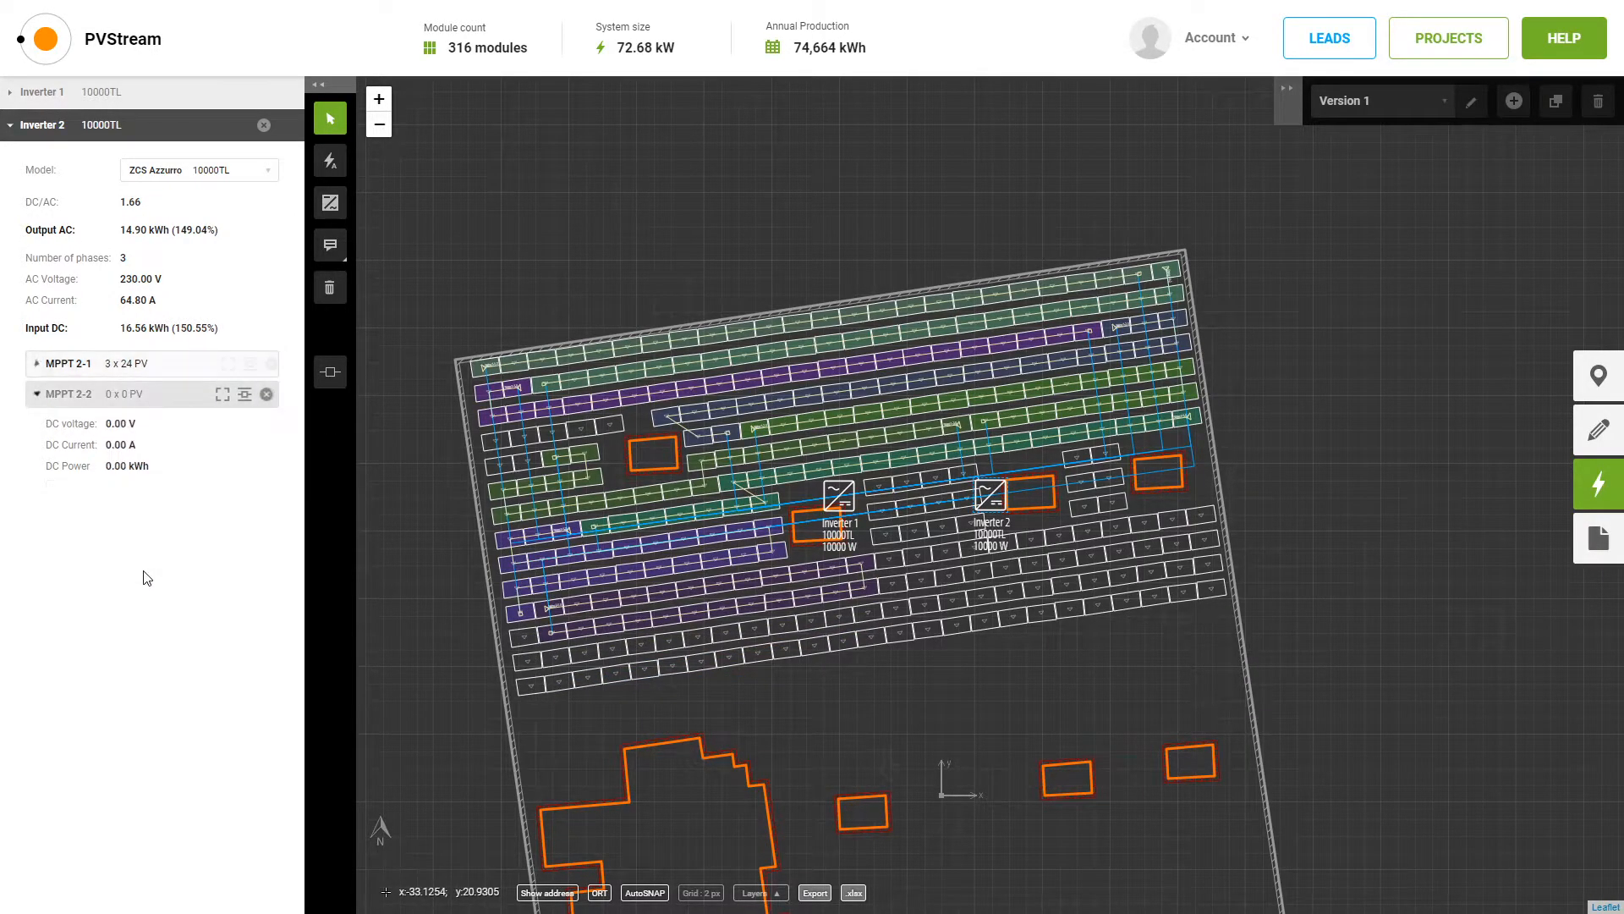
pyautogui.click(244, 394)
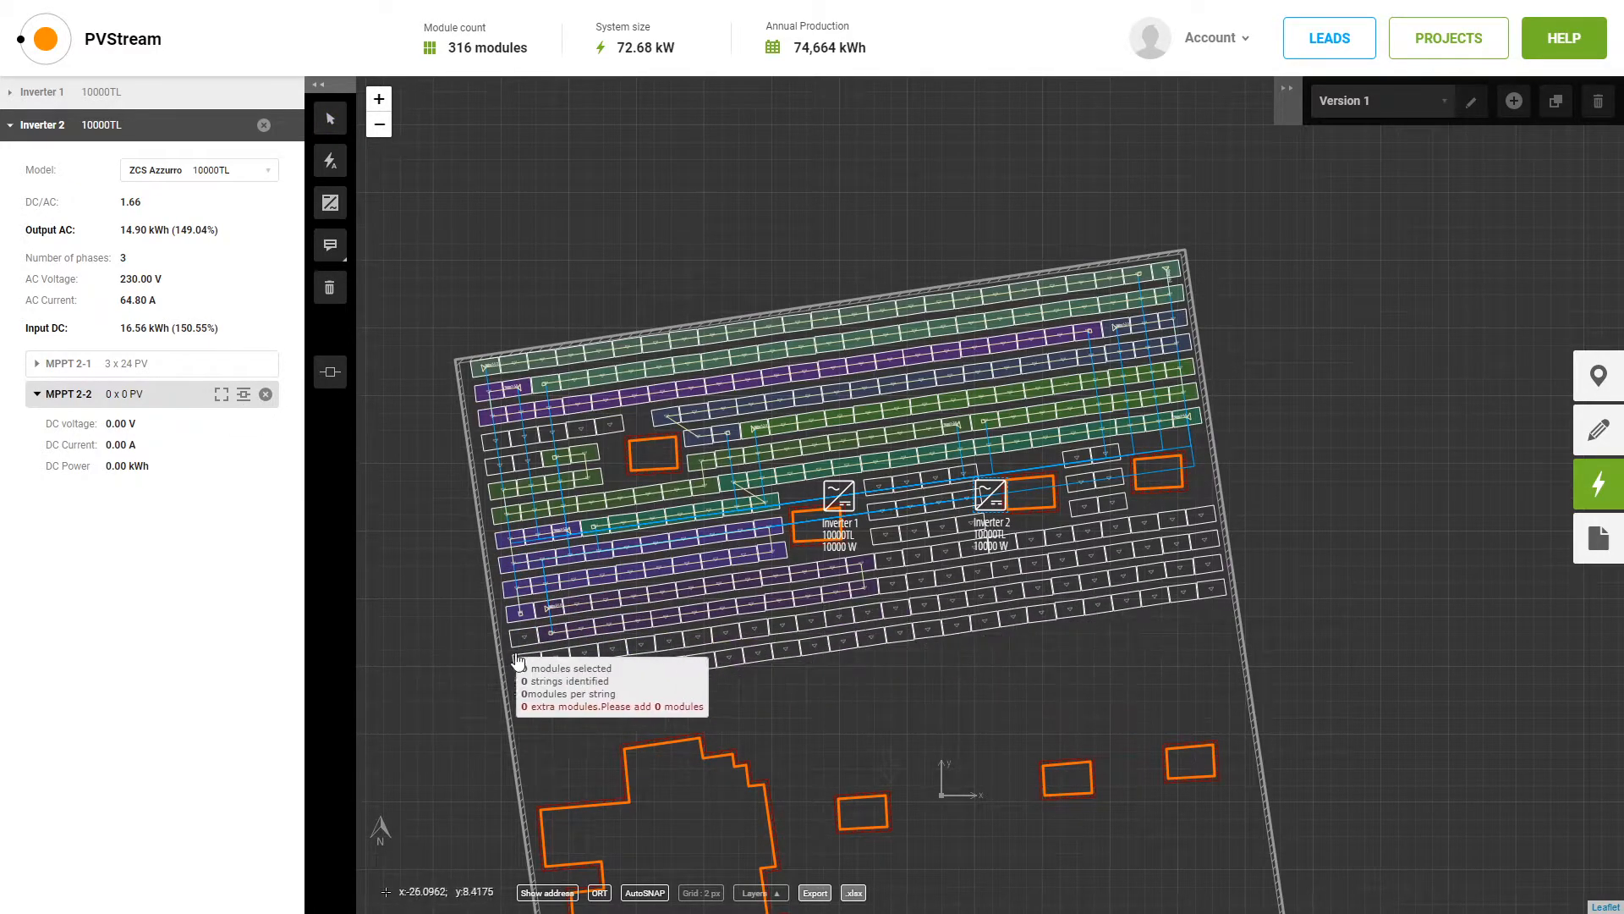
pyautogui.click(528, 632)
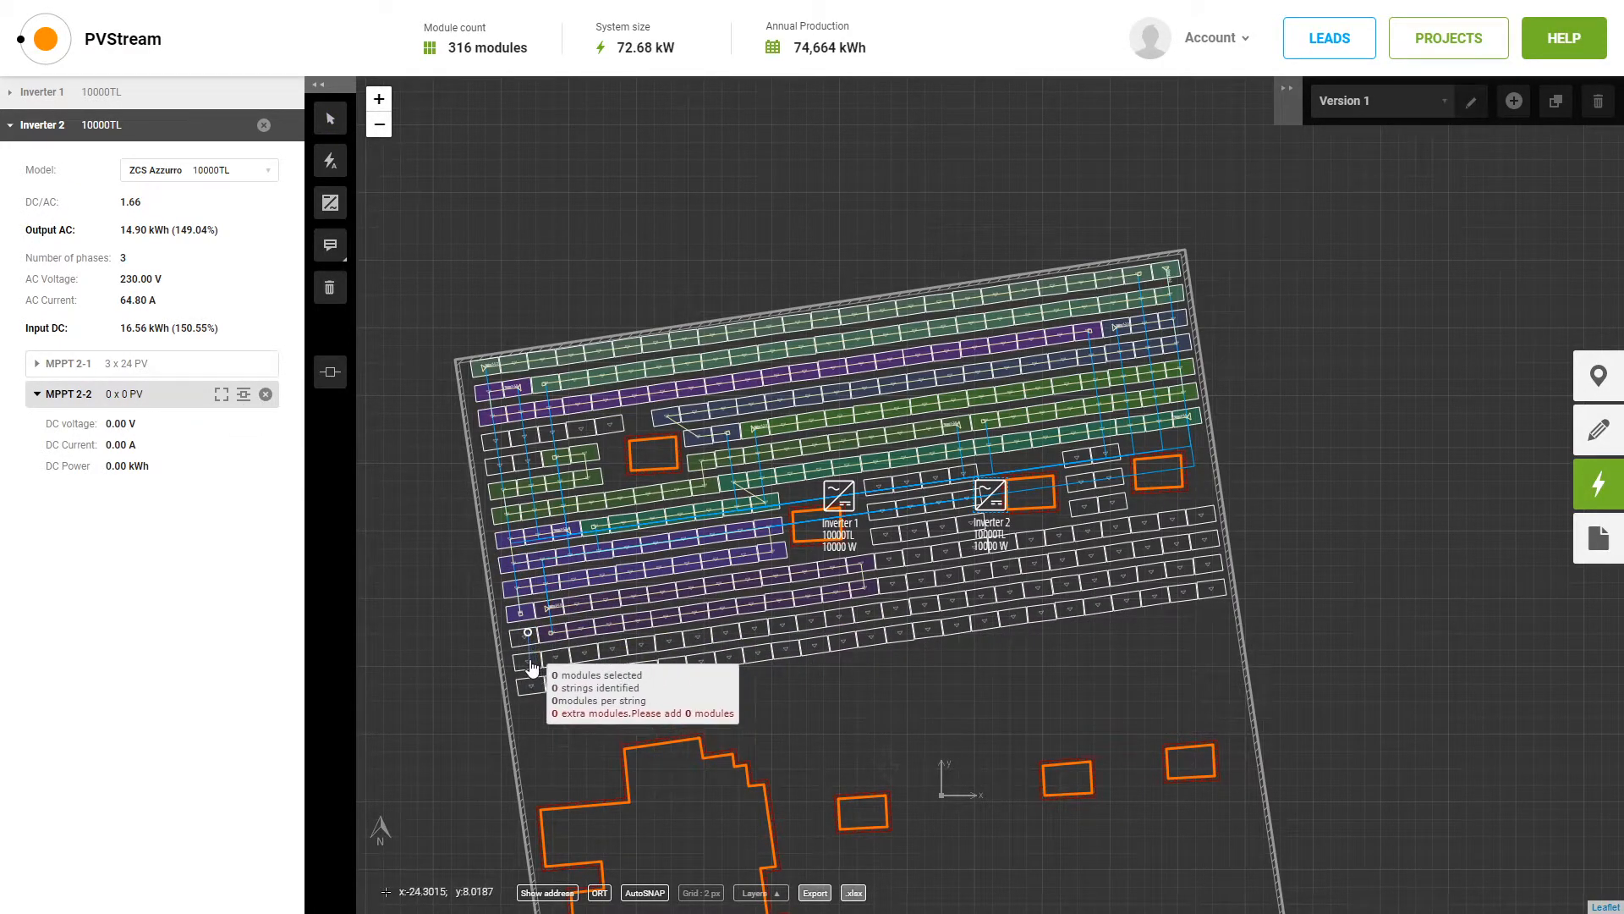
pyautogui.click(529, 658)
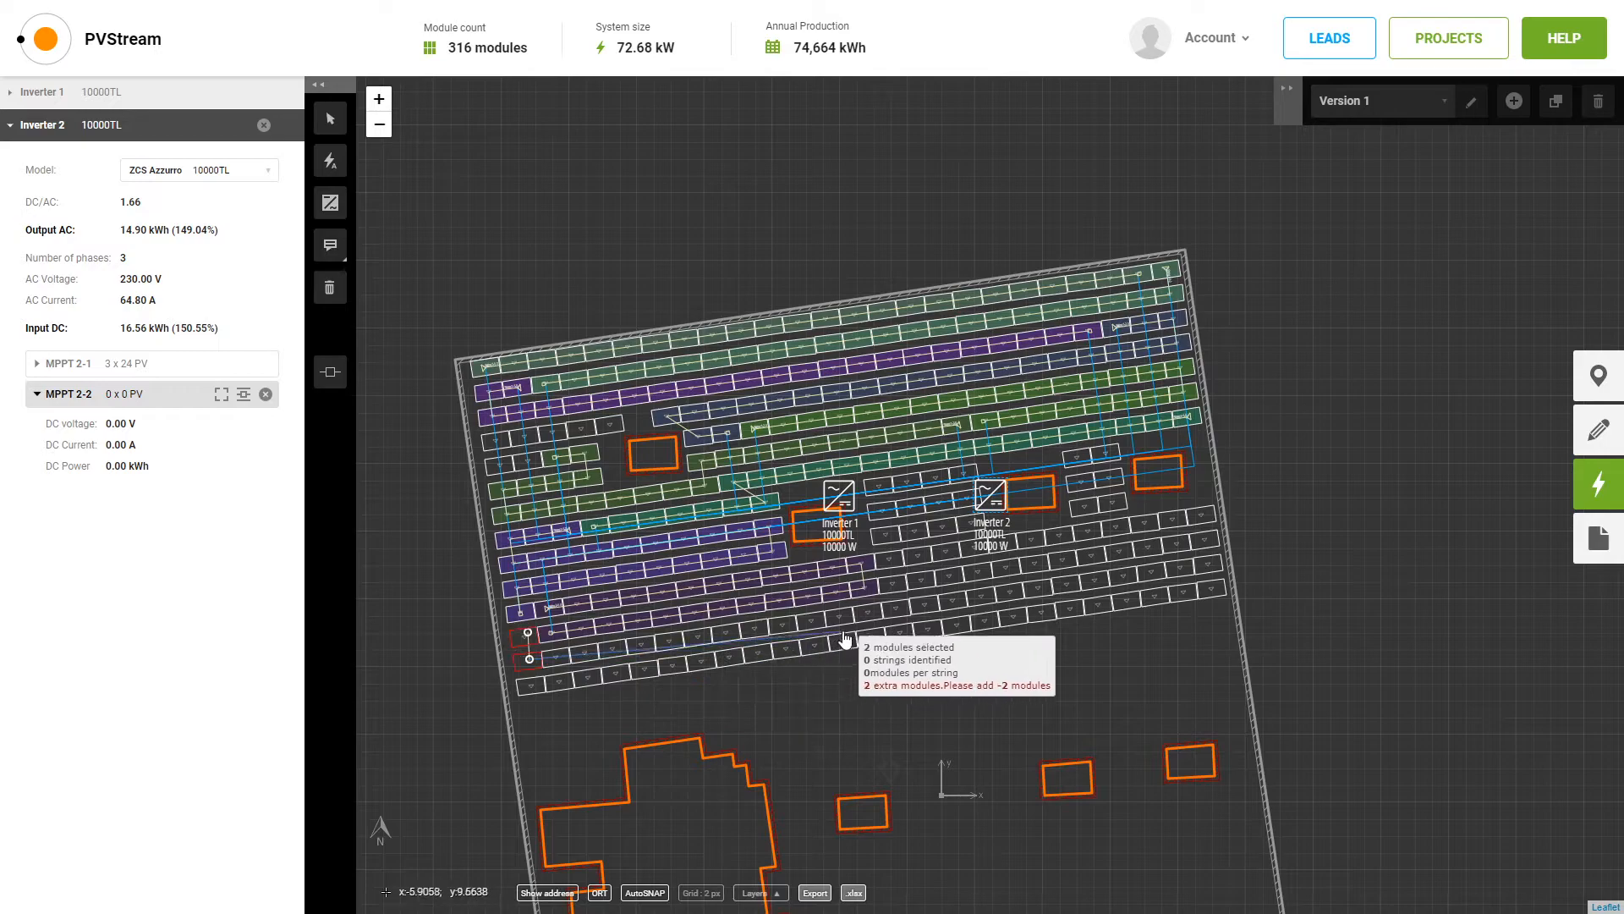
pyautogui.click(901, 607)
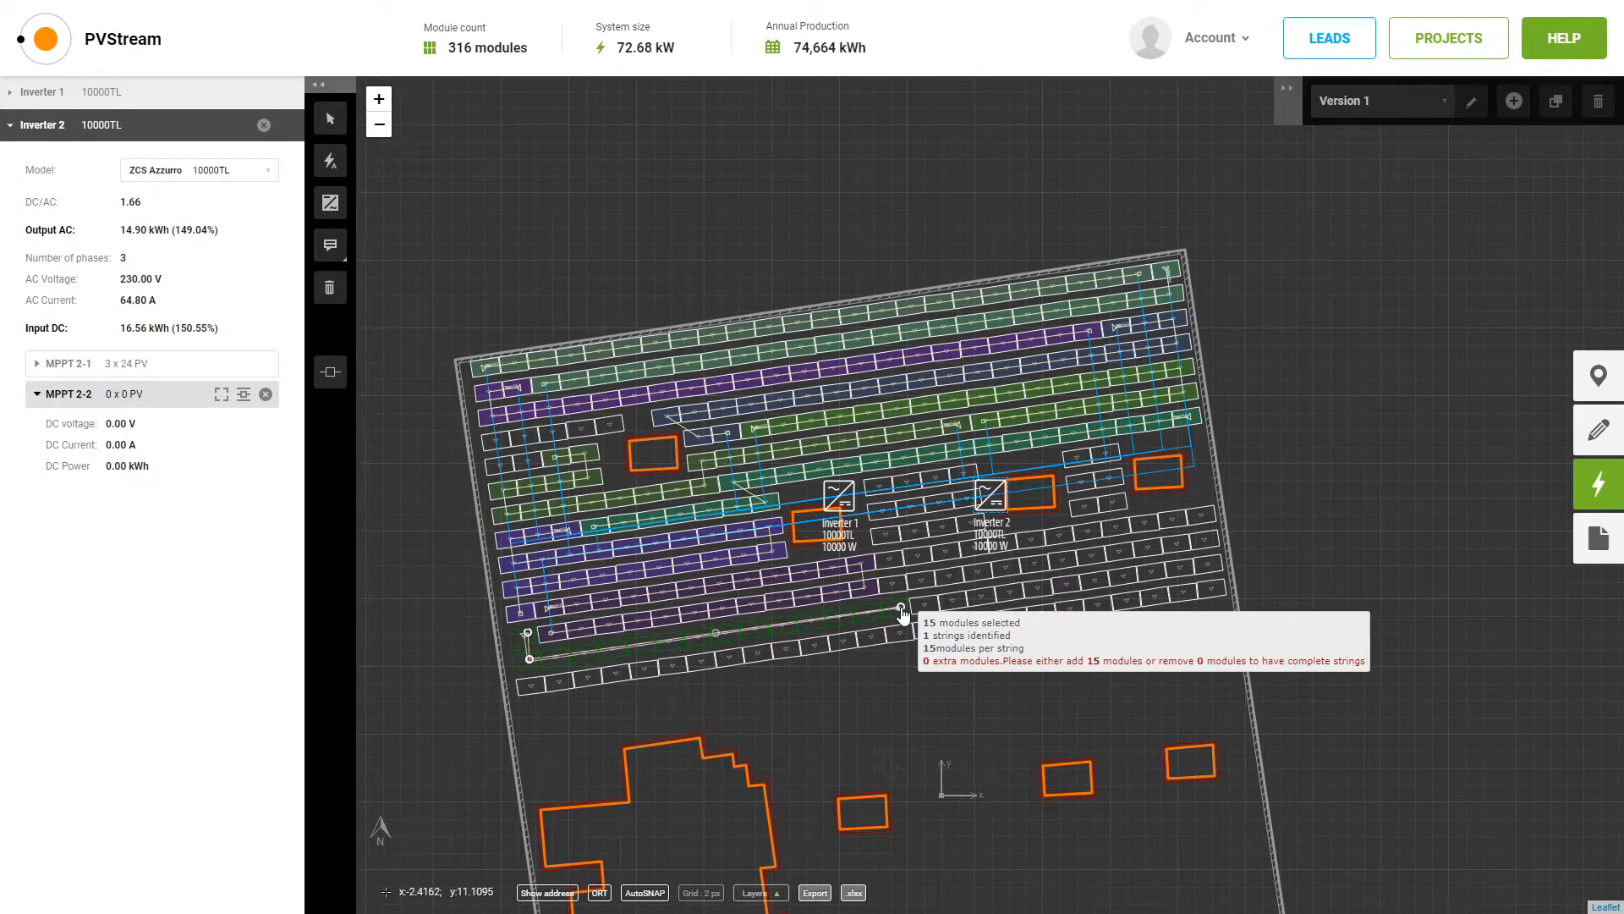
pyautogui.click(1210, 589)
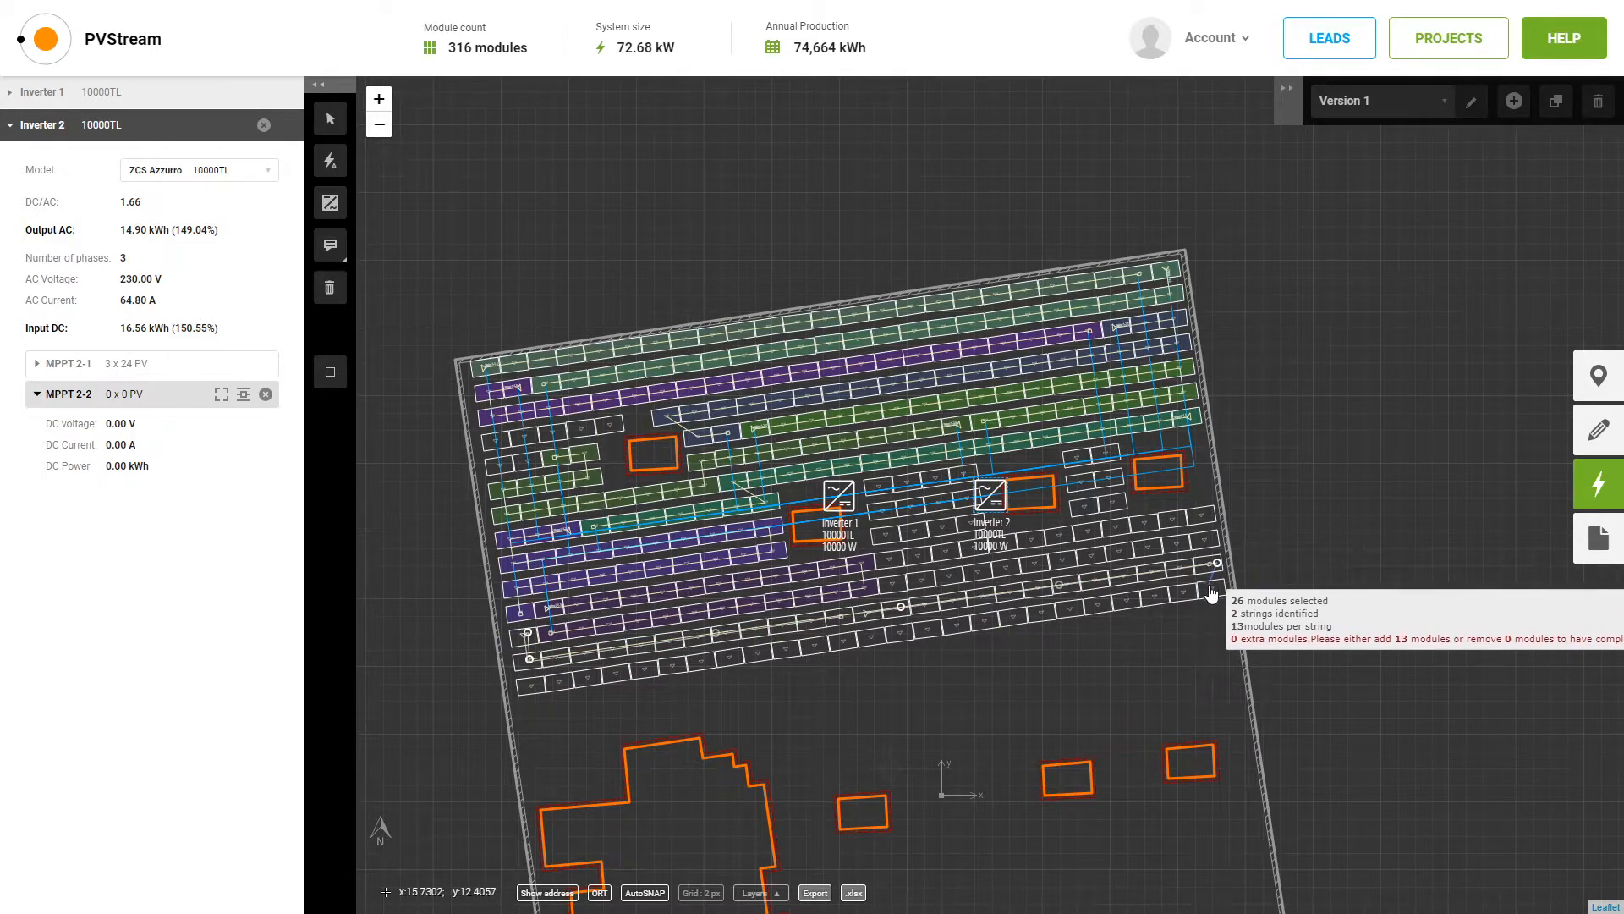
pyautogui.click(534, 691)
pyautogui.rightClick(906, 719)
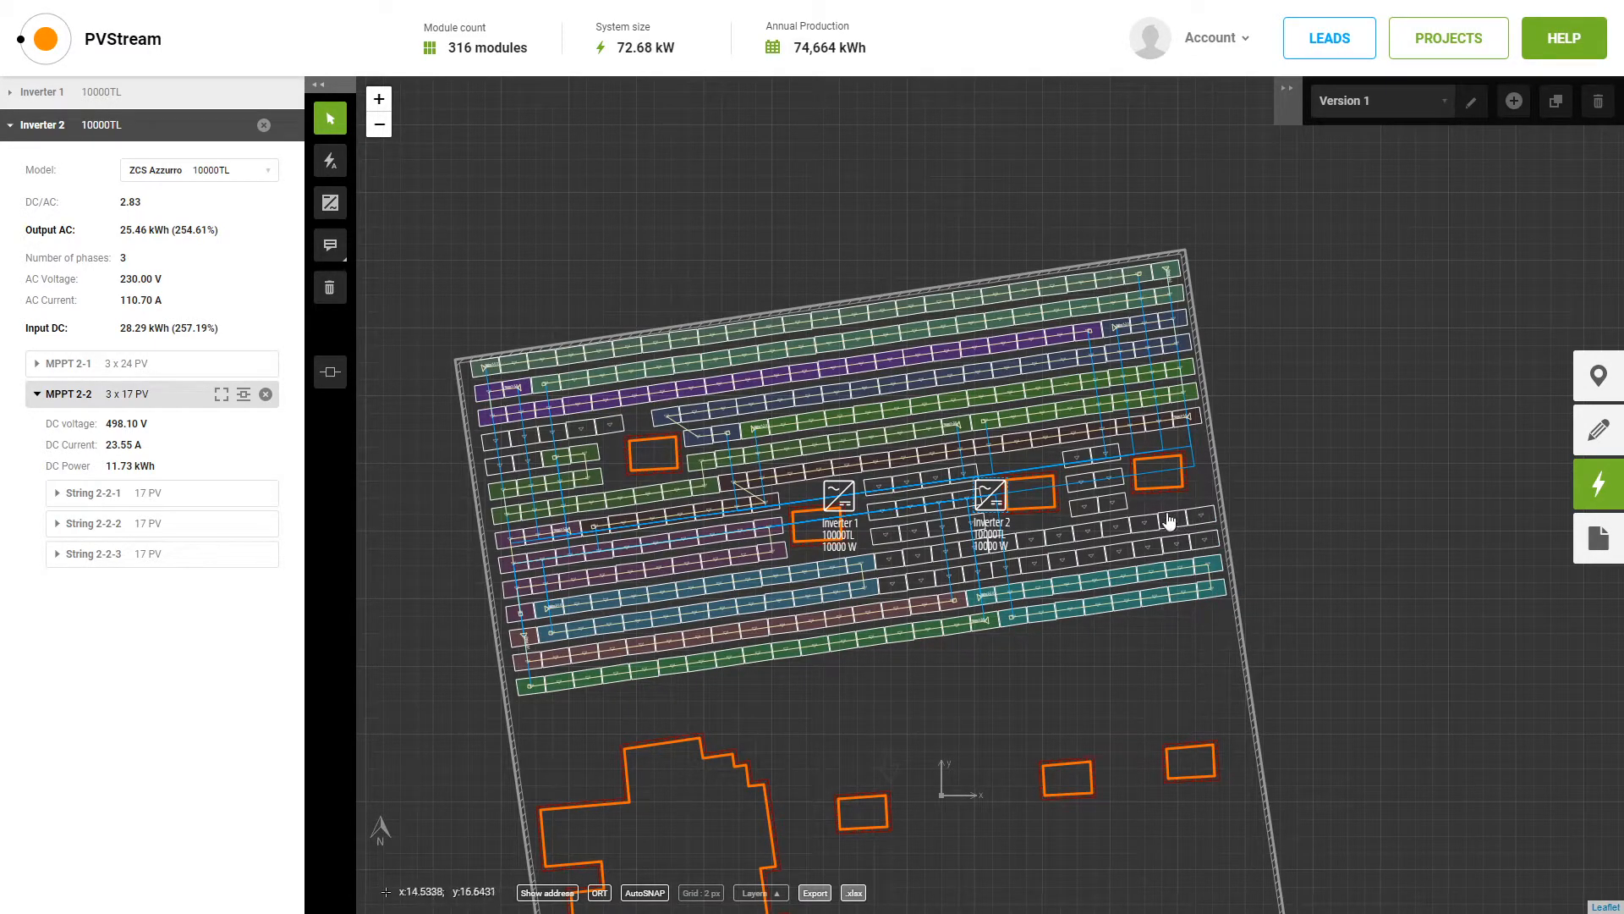
pyautogui.click(220, 397)
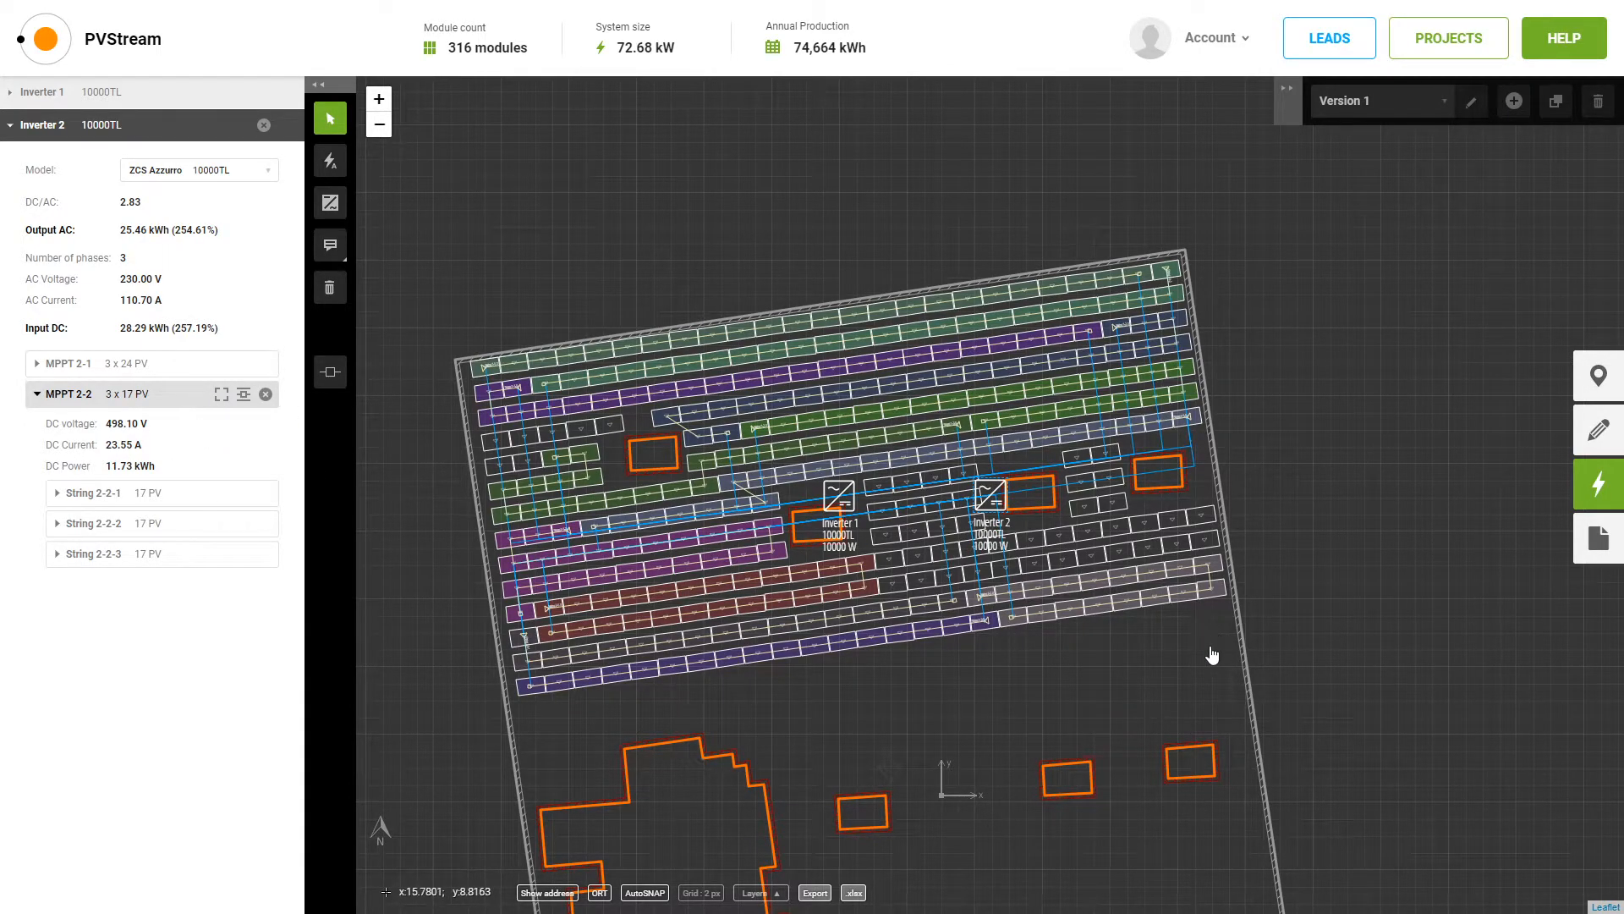
# Place a third inverter beside the easternmost obstacle in the array and set its model to Fronius IG 4000 (240).
pyautogui.click(330, 202)
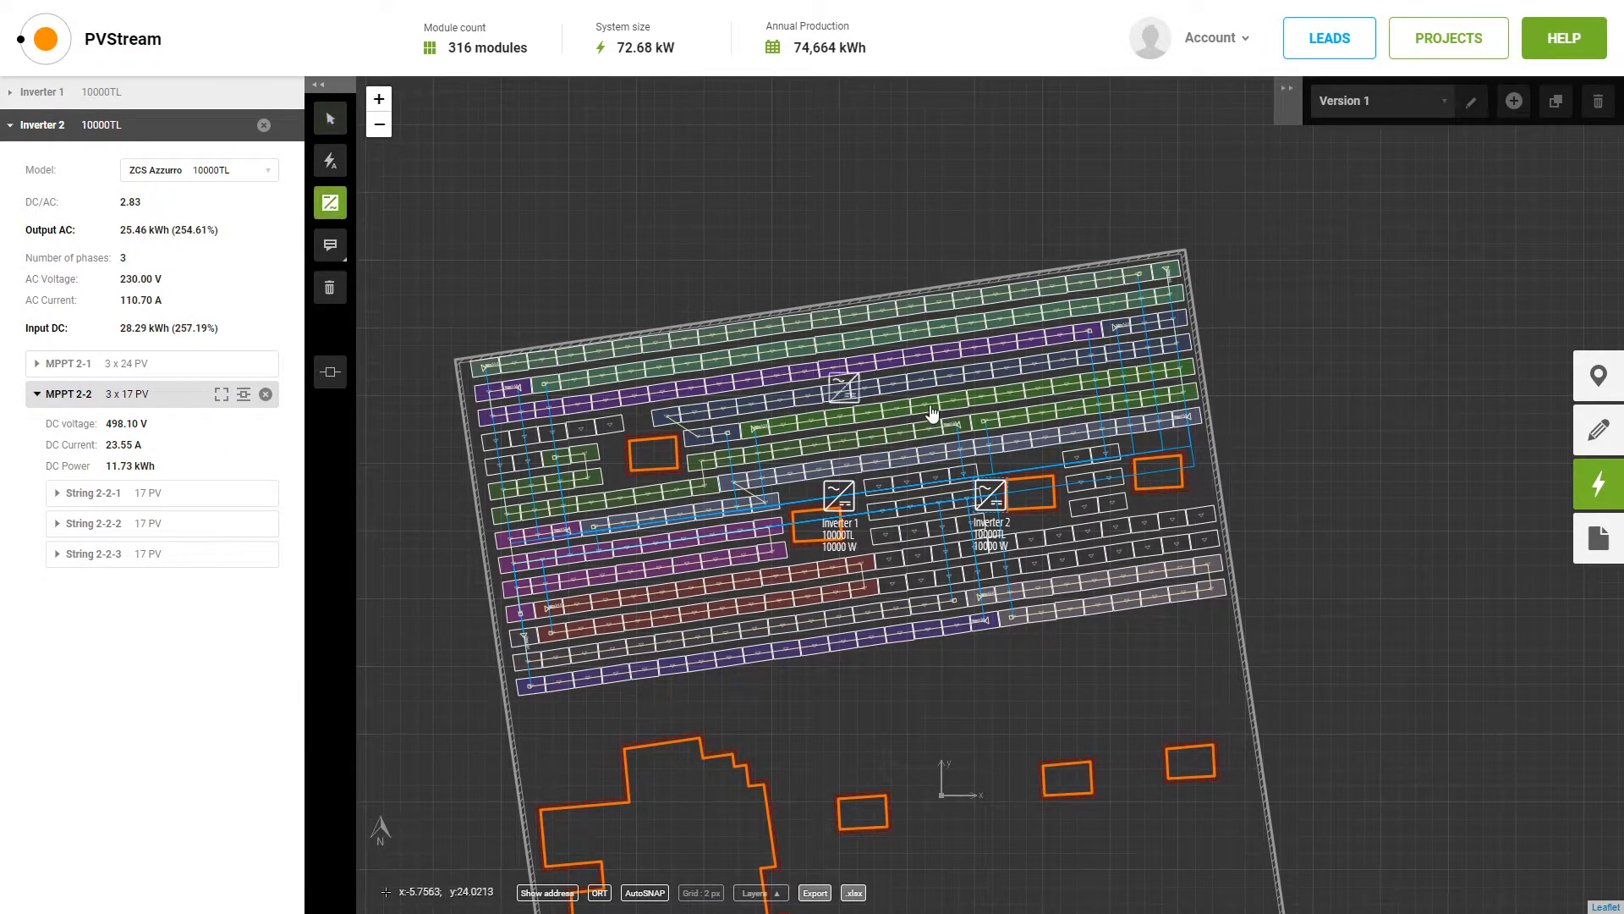
pyautogui.click(1150, 506)
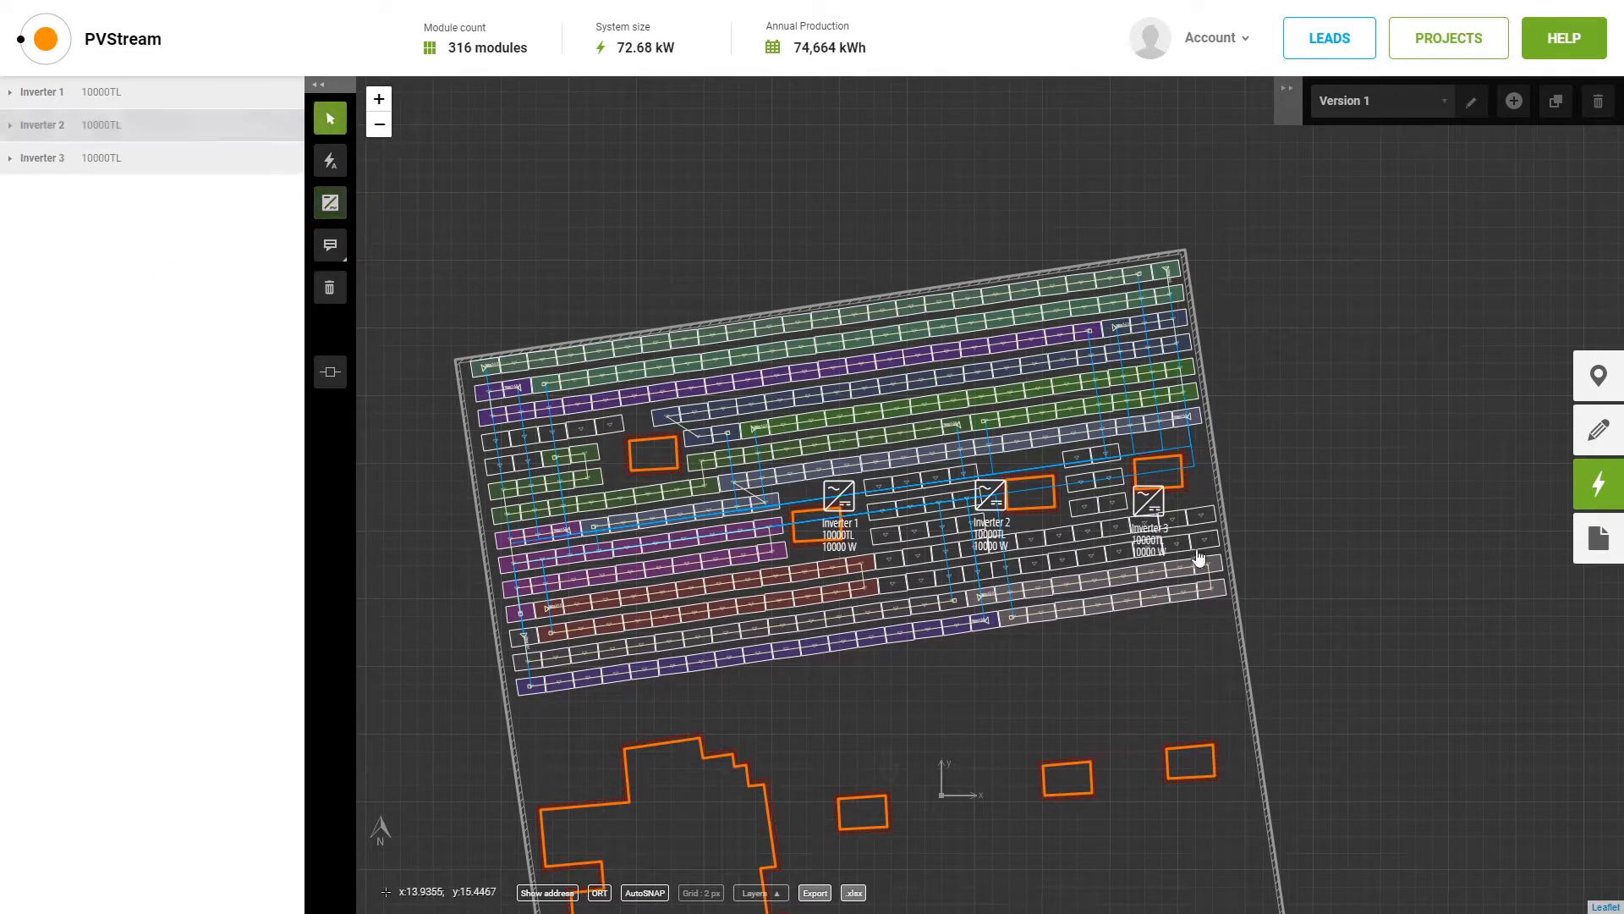
pyautogui.click(25, 163)
pyautogui.click(269, 206)
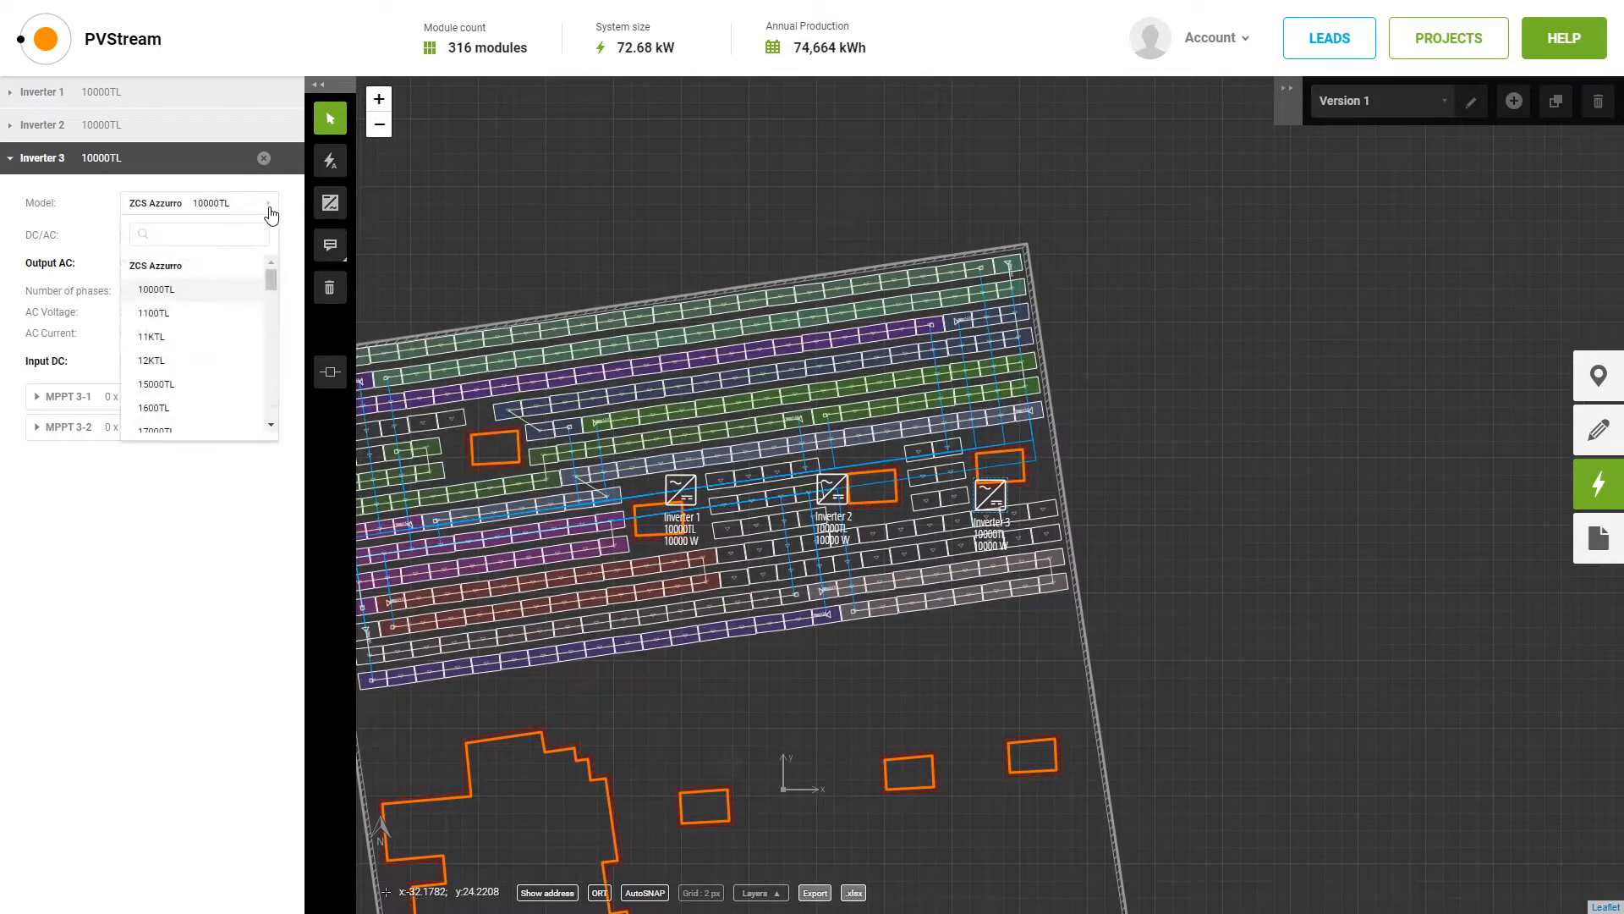
pyautogui.scroll(-10, 206, 338)
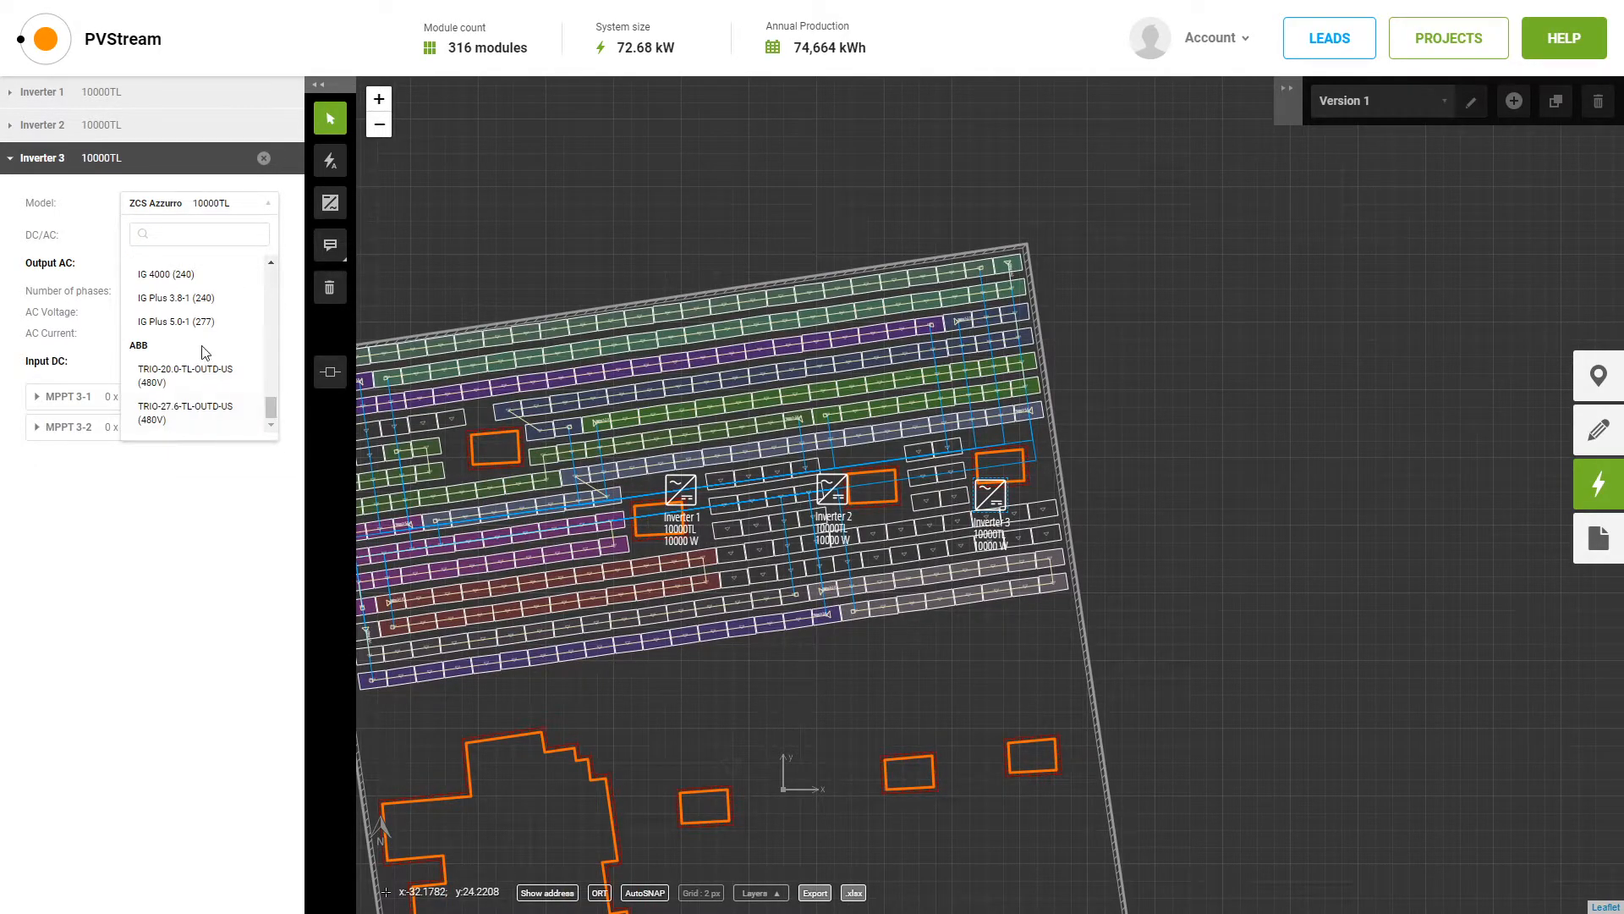
pyautogui.scroll(1, 206, 340)
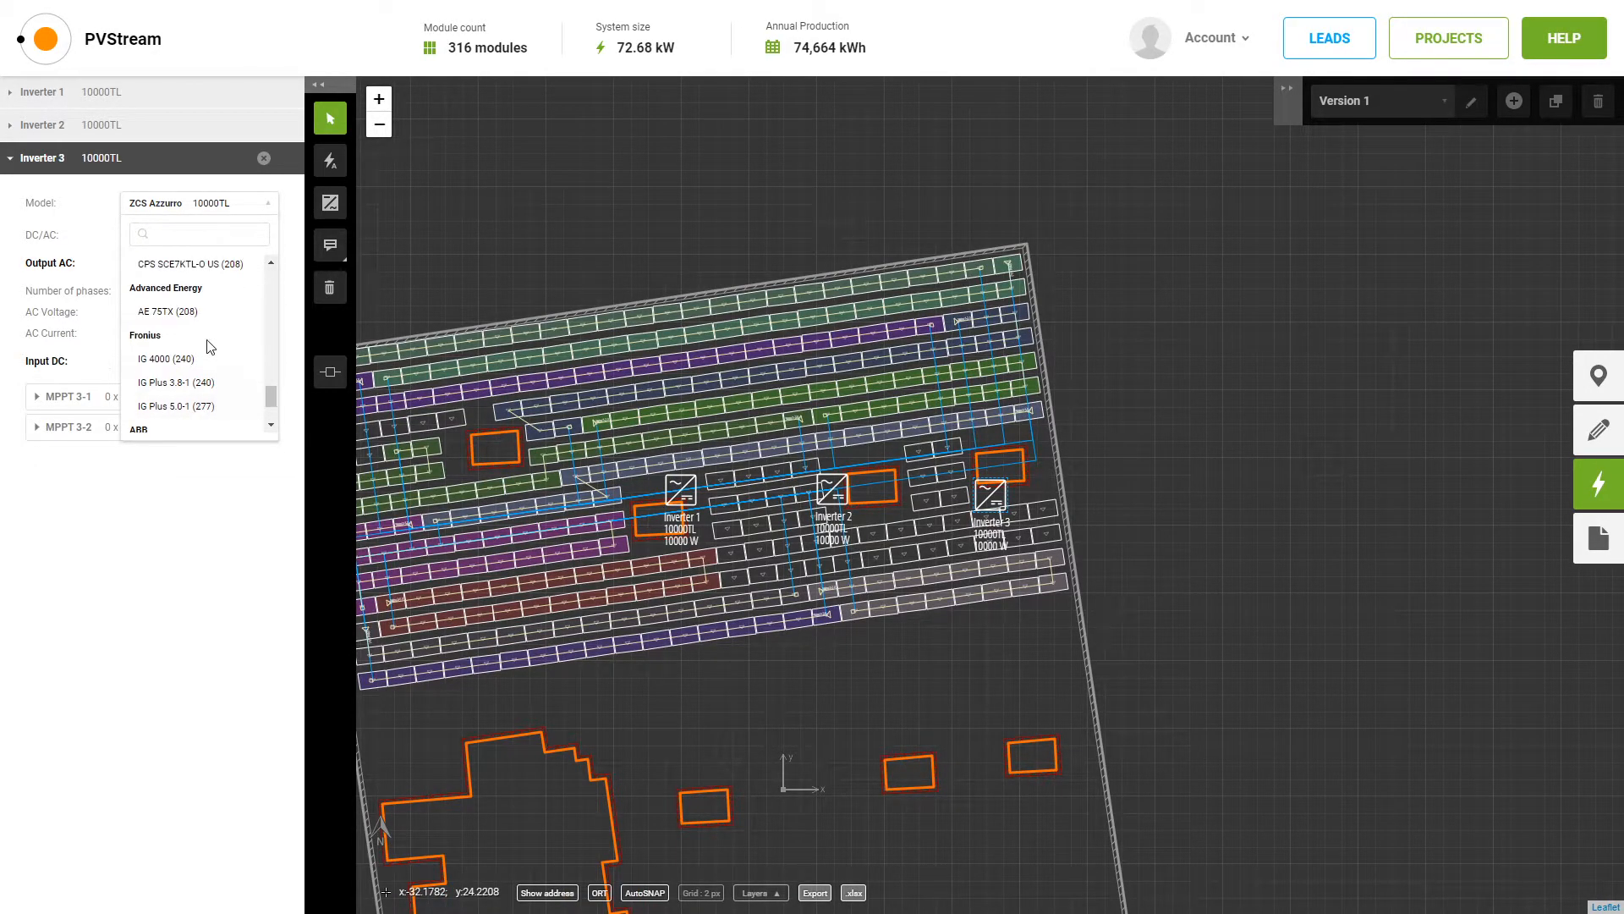
pyautogui.click(168, 360)
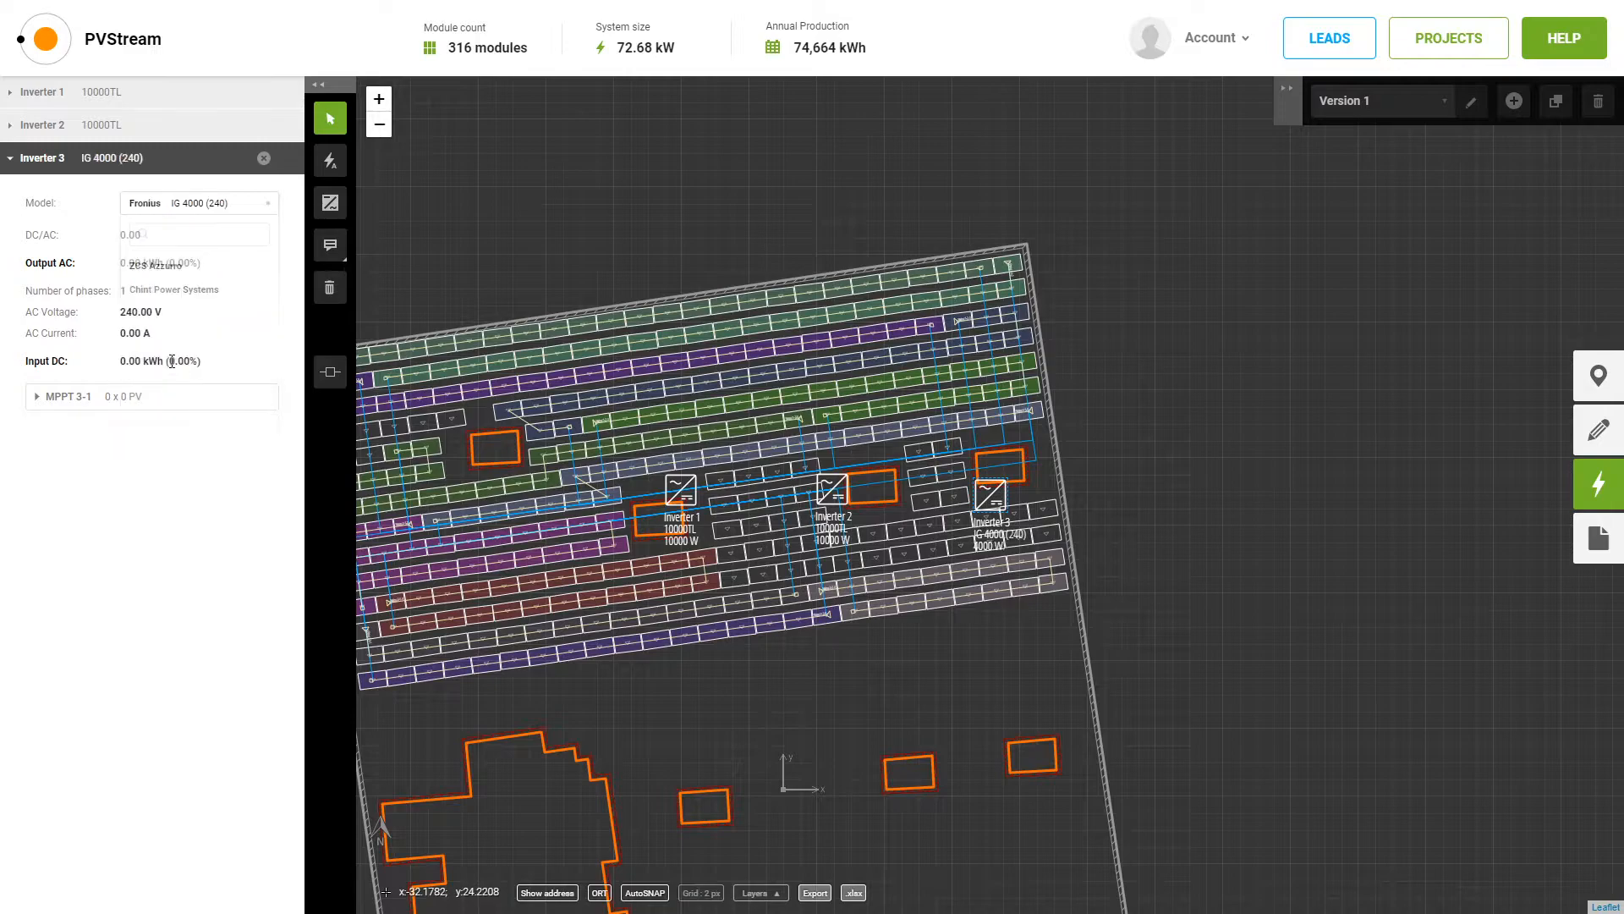
# Draw the MPPT 3-1 path through the unstrung eastern halves of the two rows above the lowest pair, finishing it as two 11-module strings.
pyautogui.click(188, 404)
pyautogui.click(244, 396)
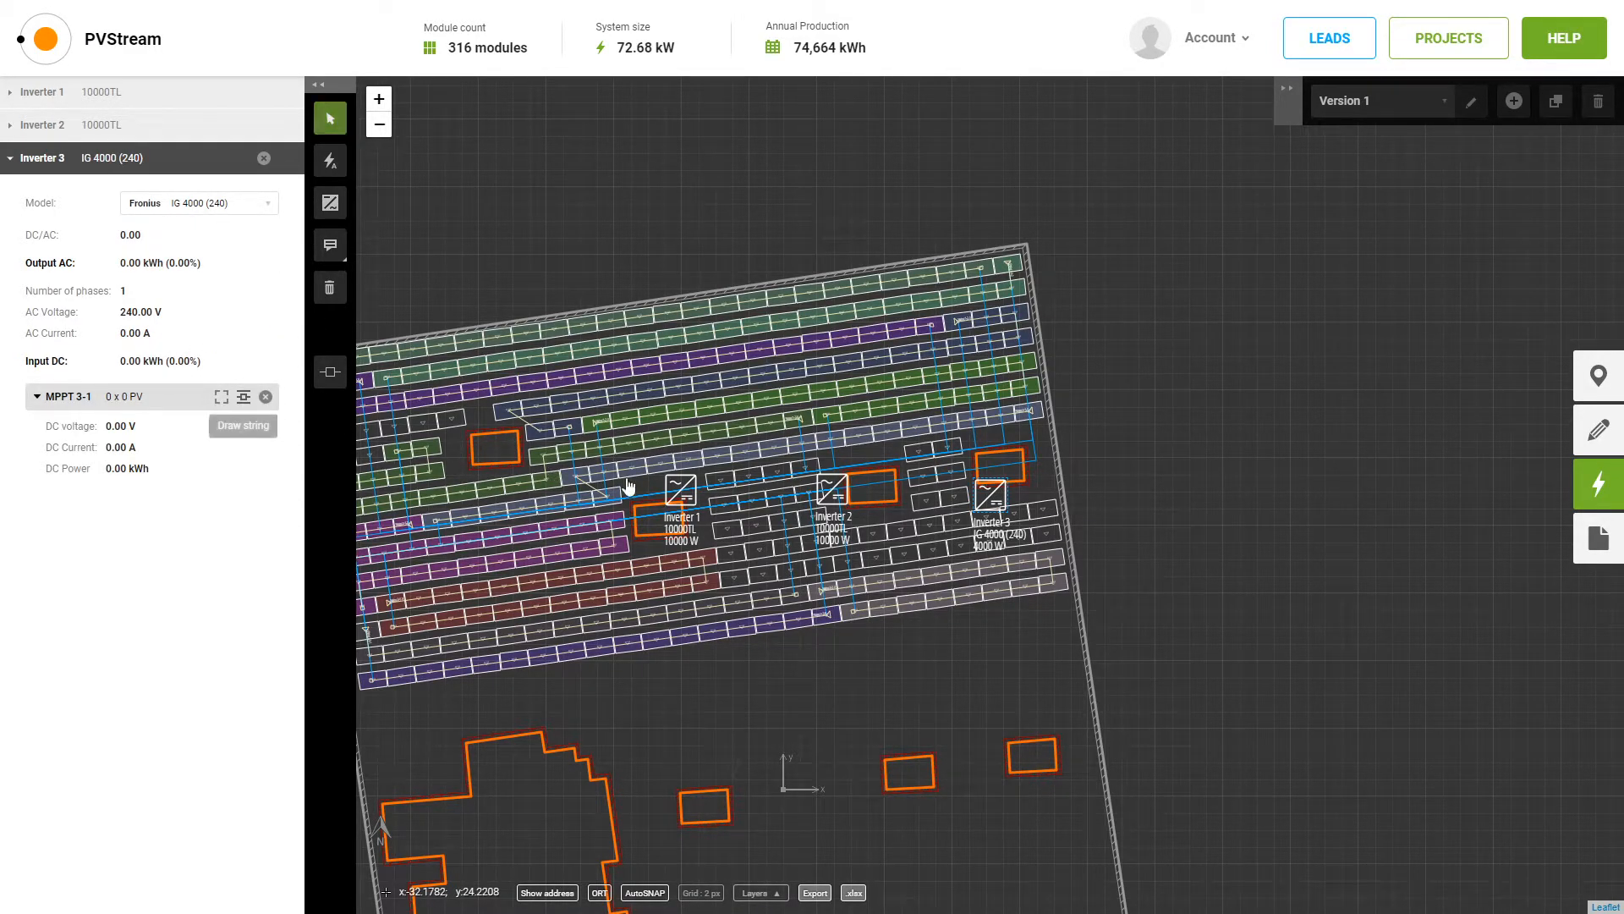
pyautogui.click(1051, 535)
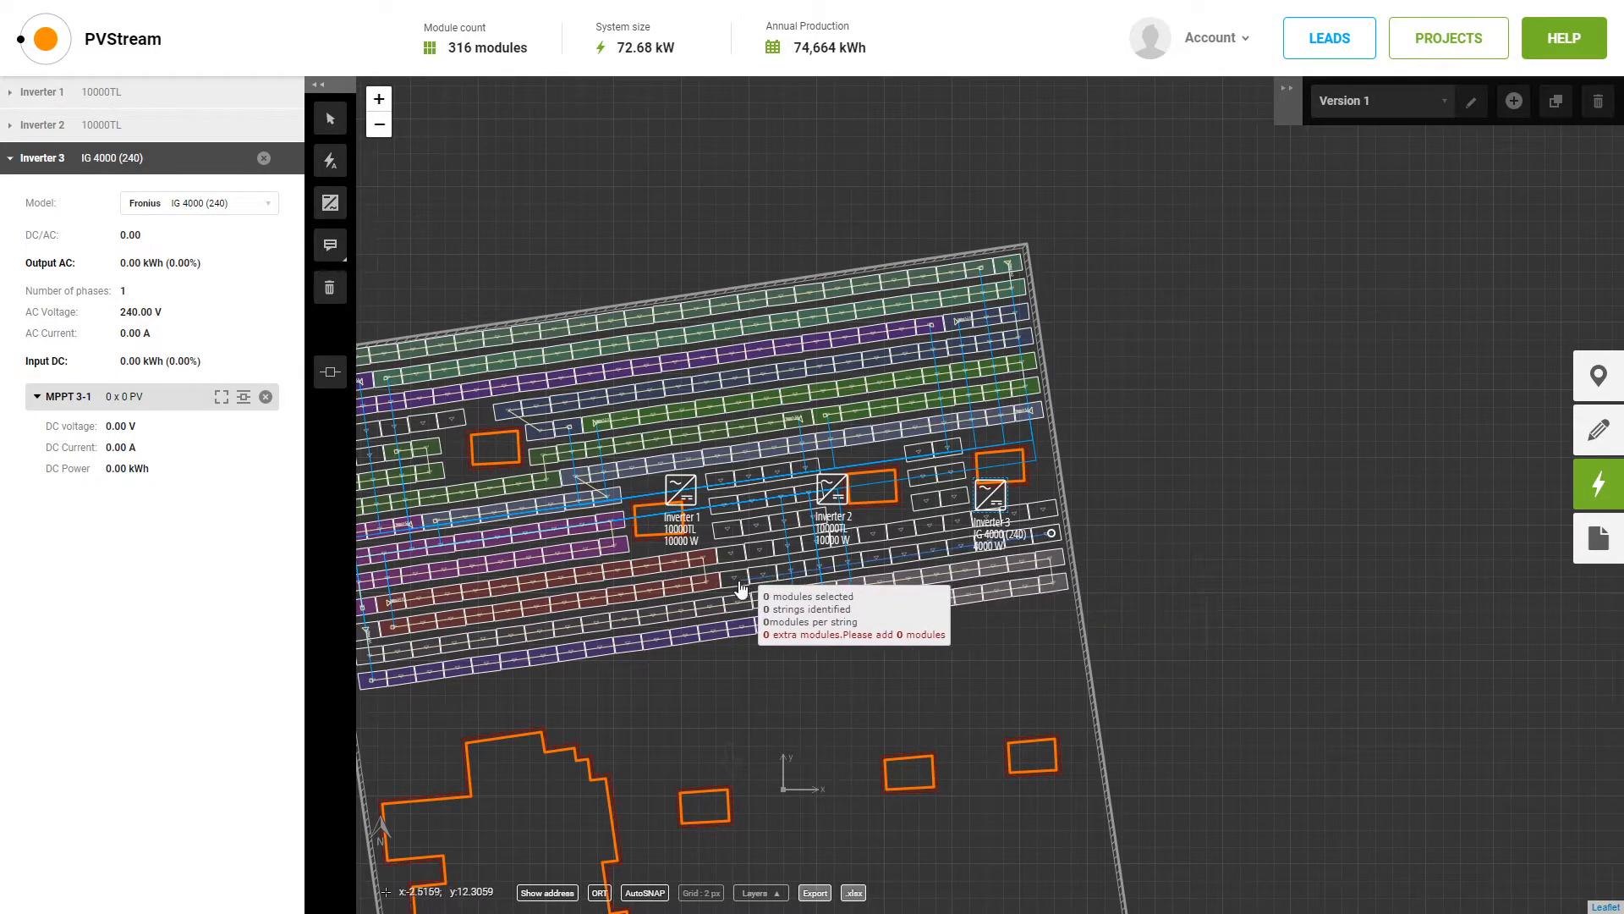
pyautogui.click(729, 554)
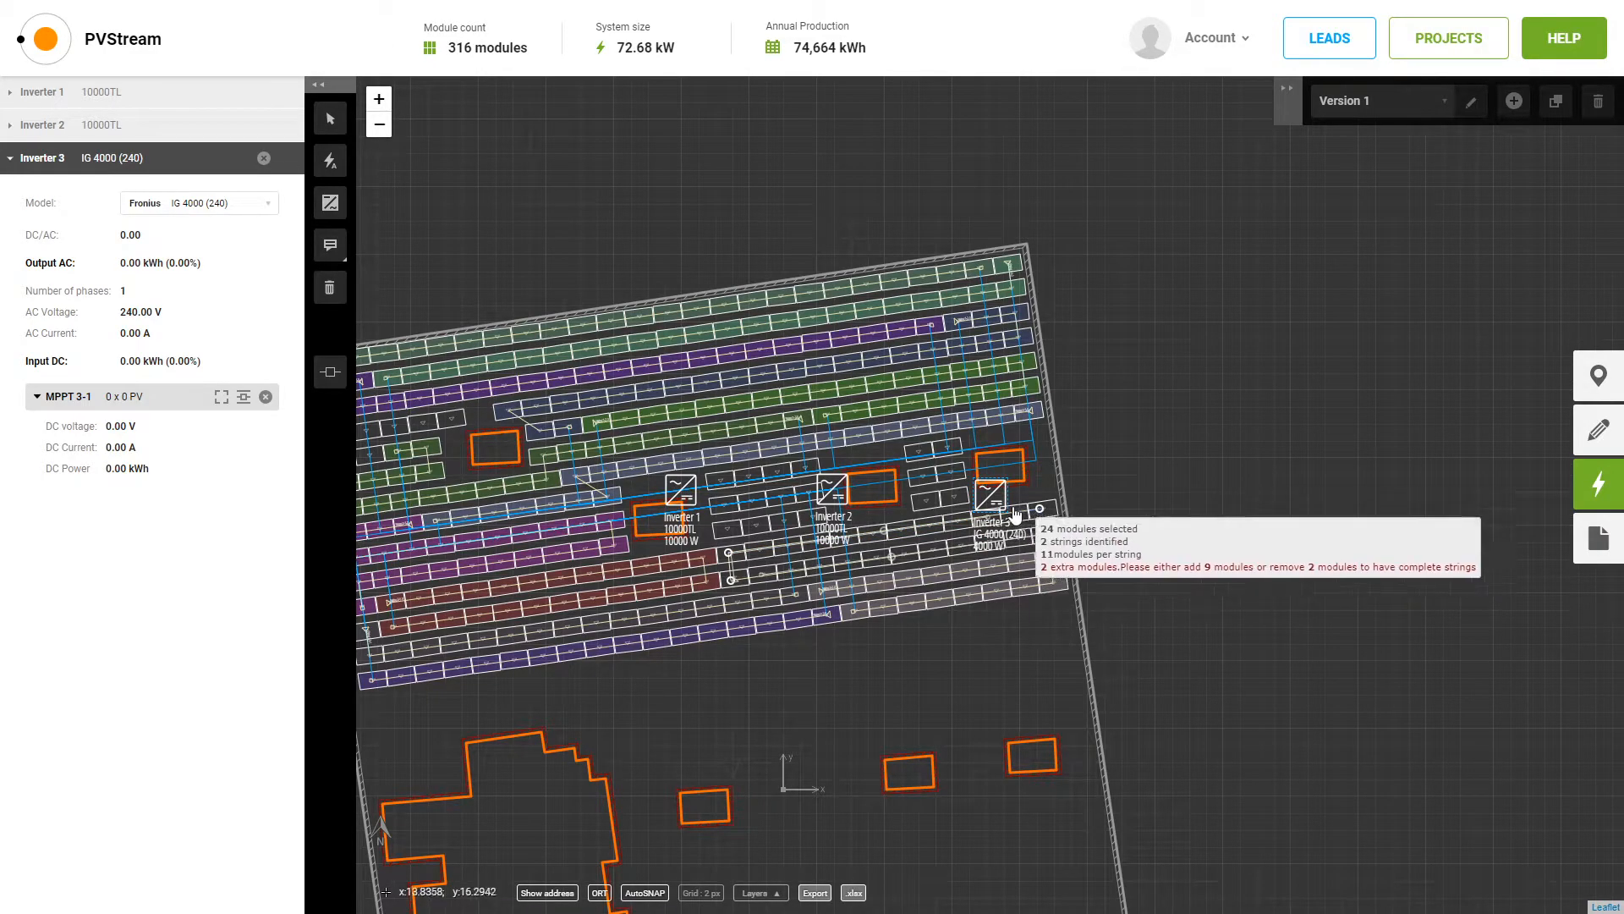
pyautogui.doubleClick(1077, 466)
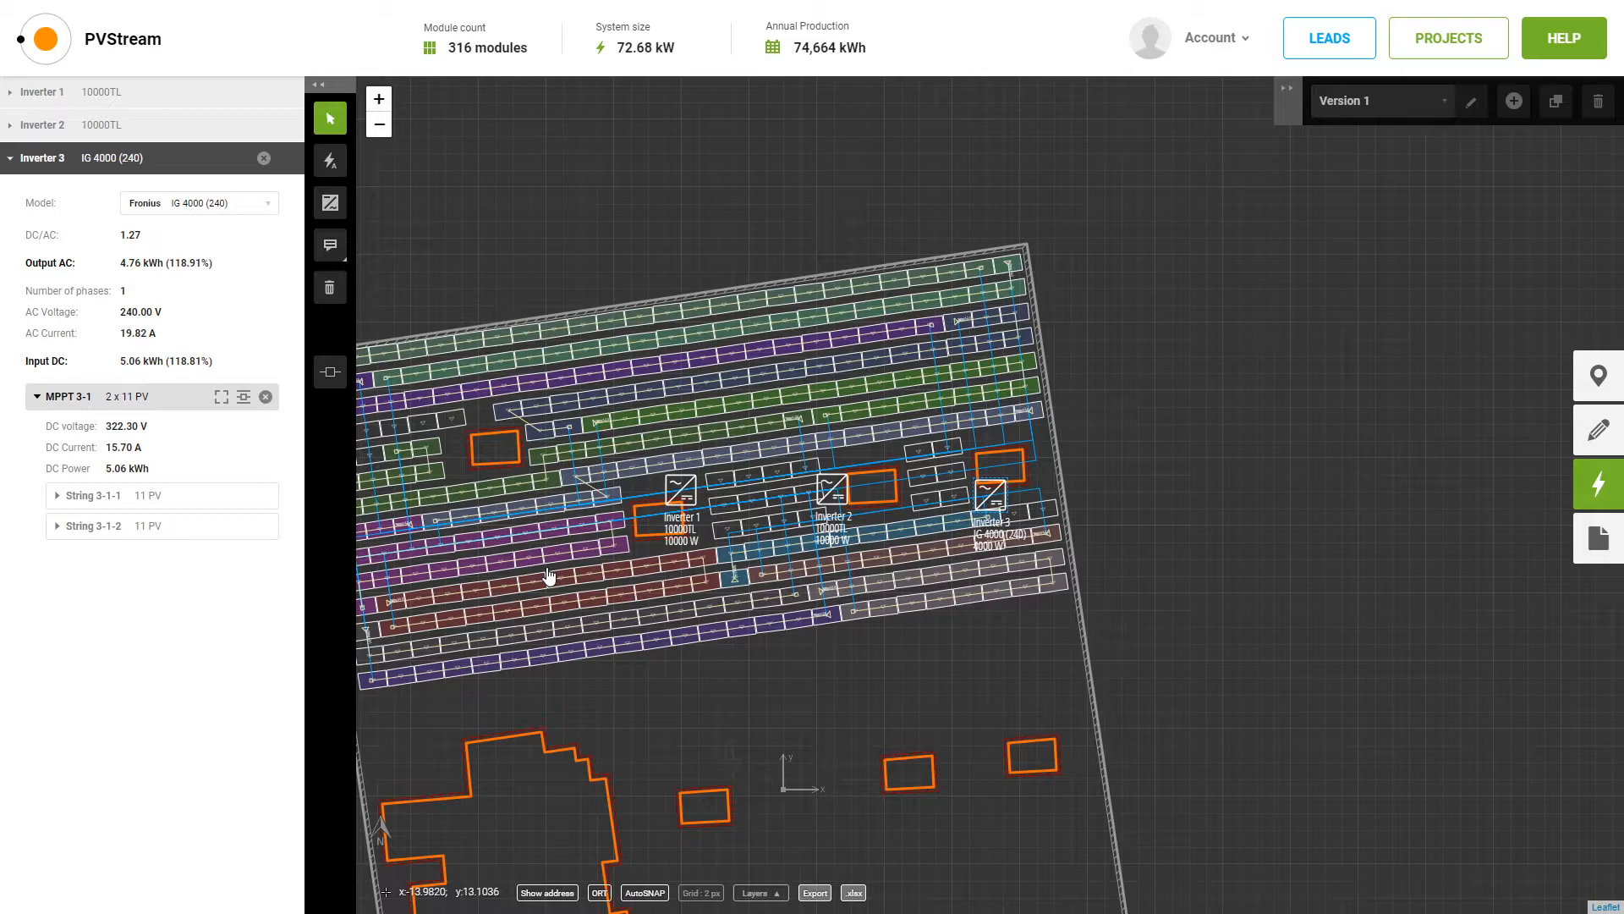
# Place a fourth inverter just above Inverter 2 and set its model to Fronius IG Plus 5.0-1 (277).
pyautogui.click(329, 202)
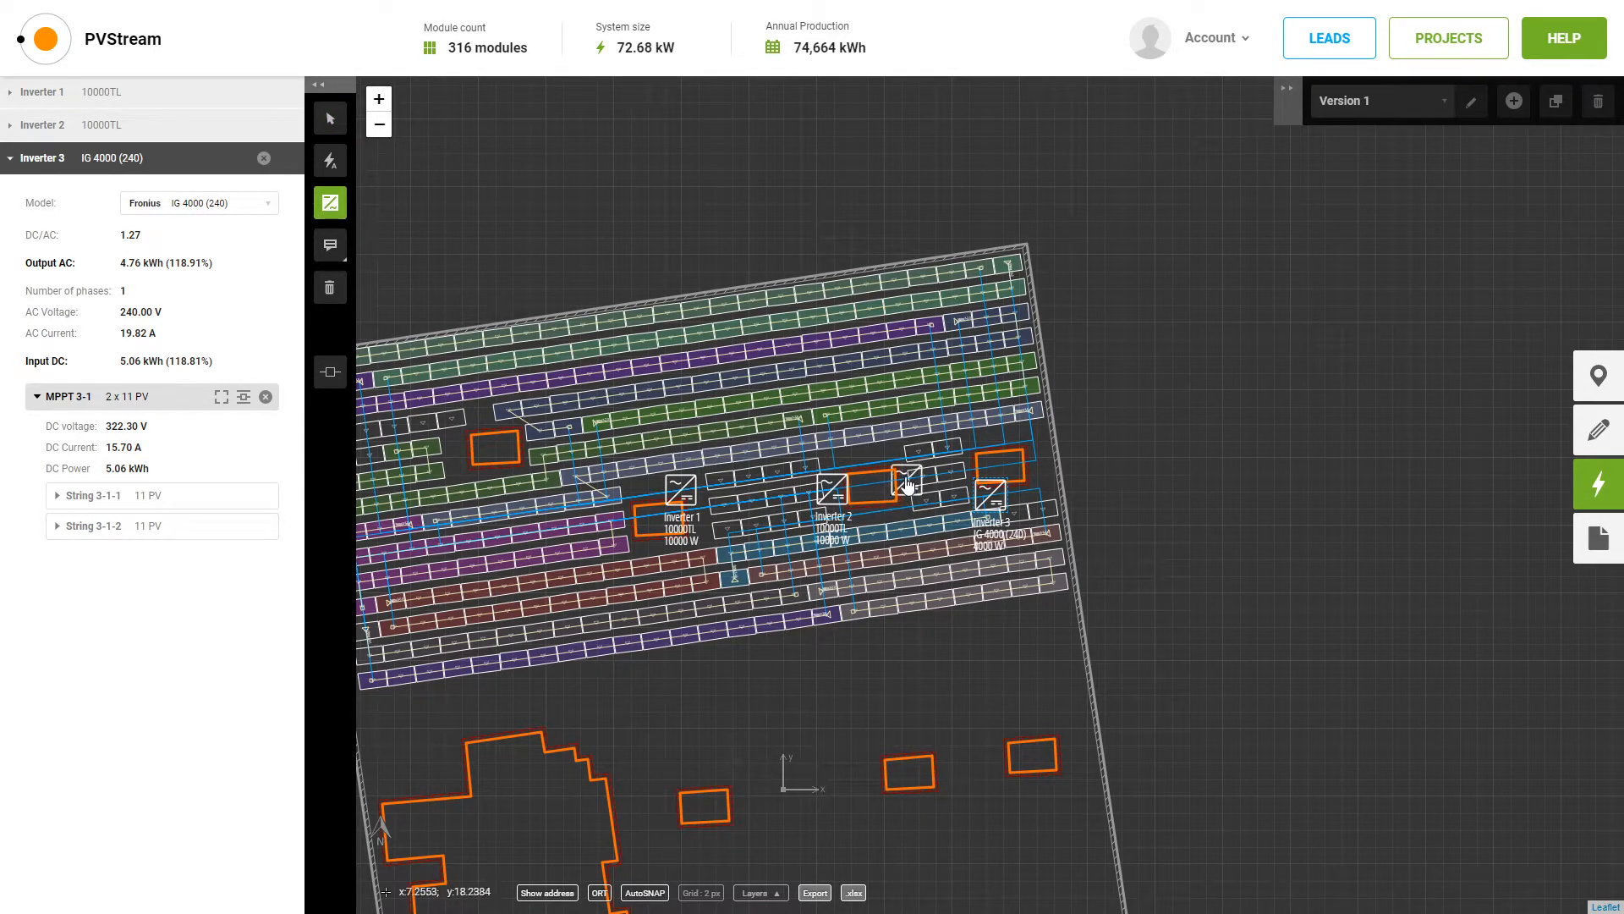
pyautogui.click(829, 465)
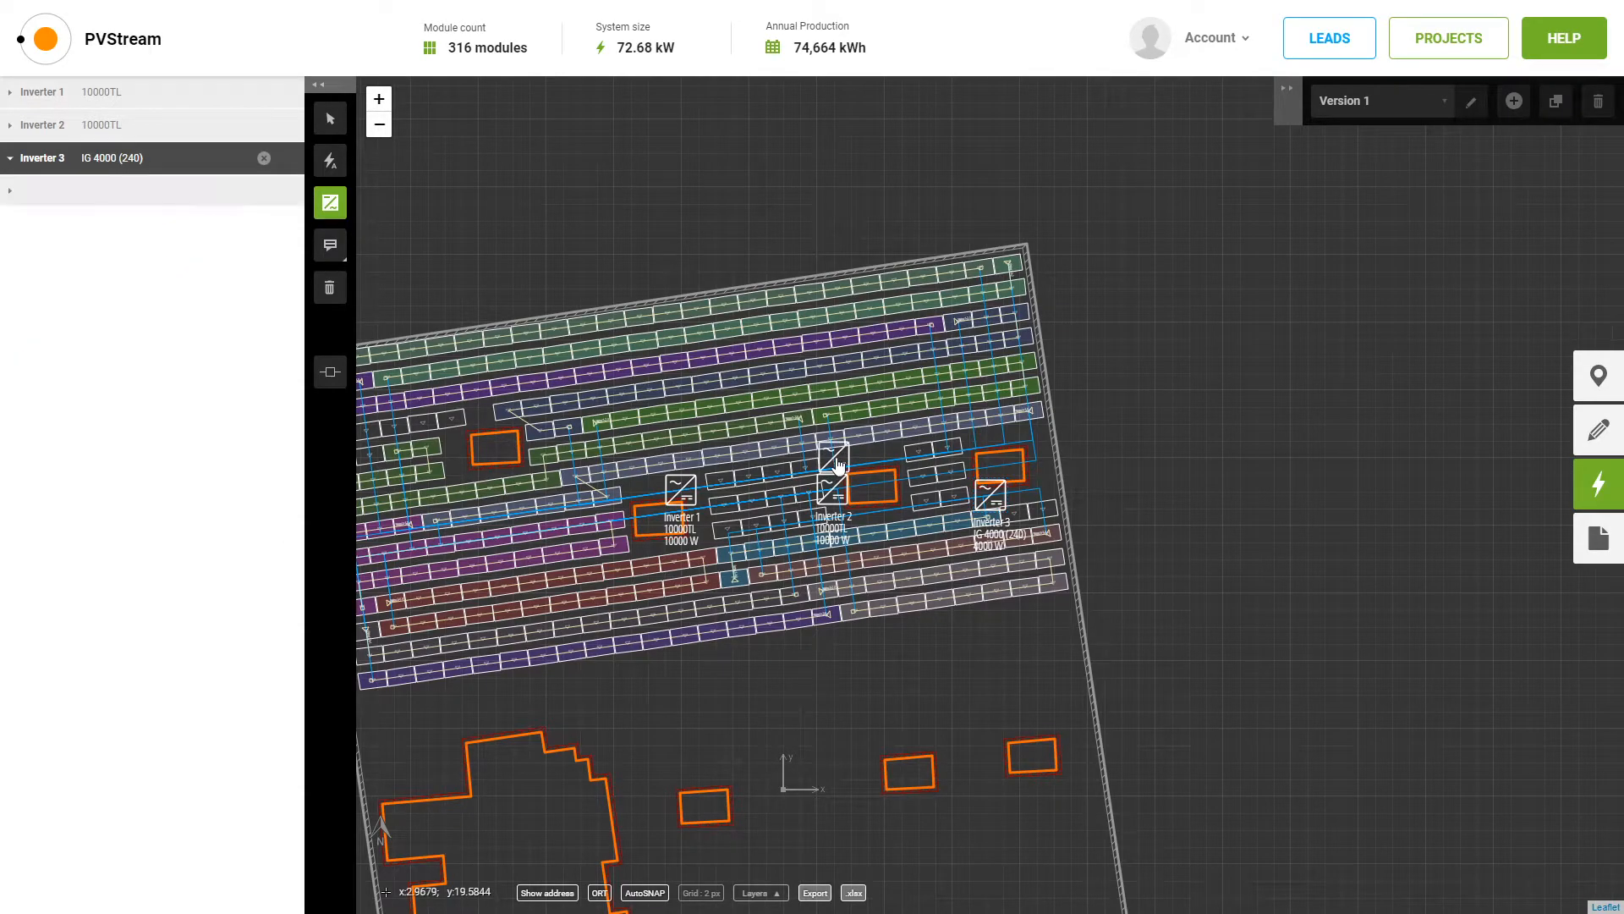
pyautogui.click(158, 194)
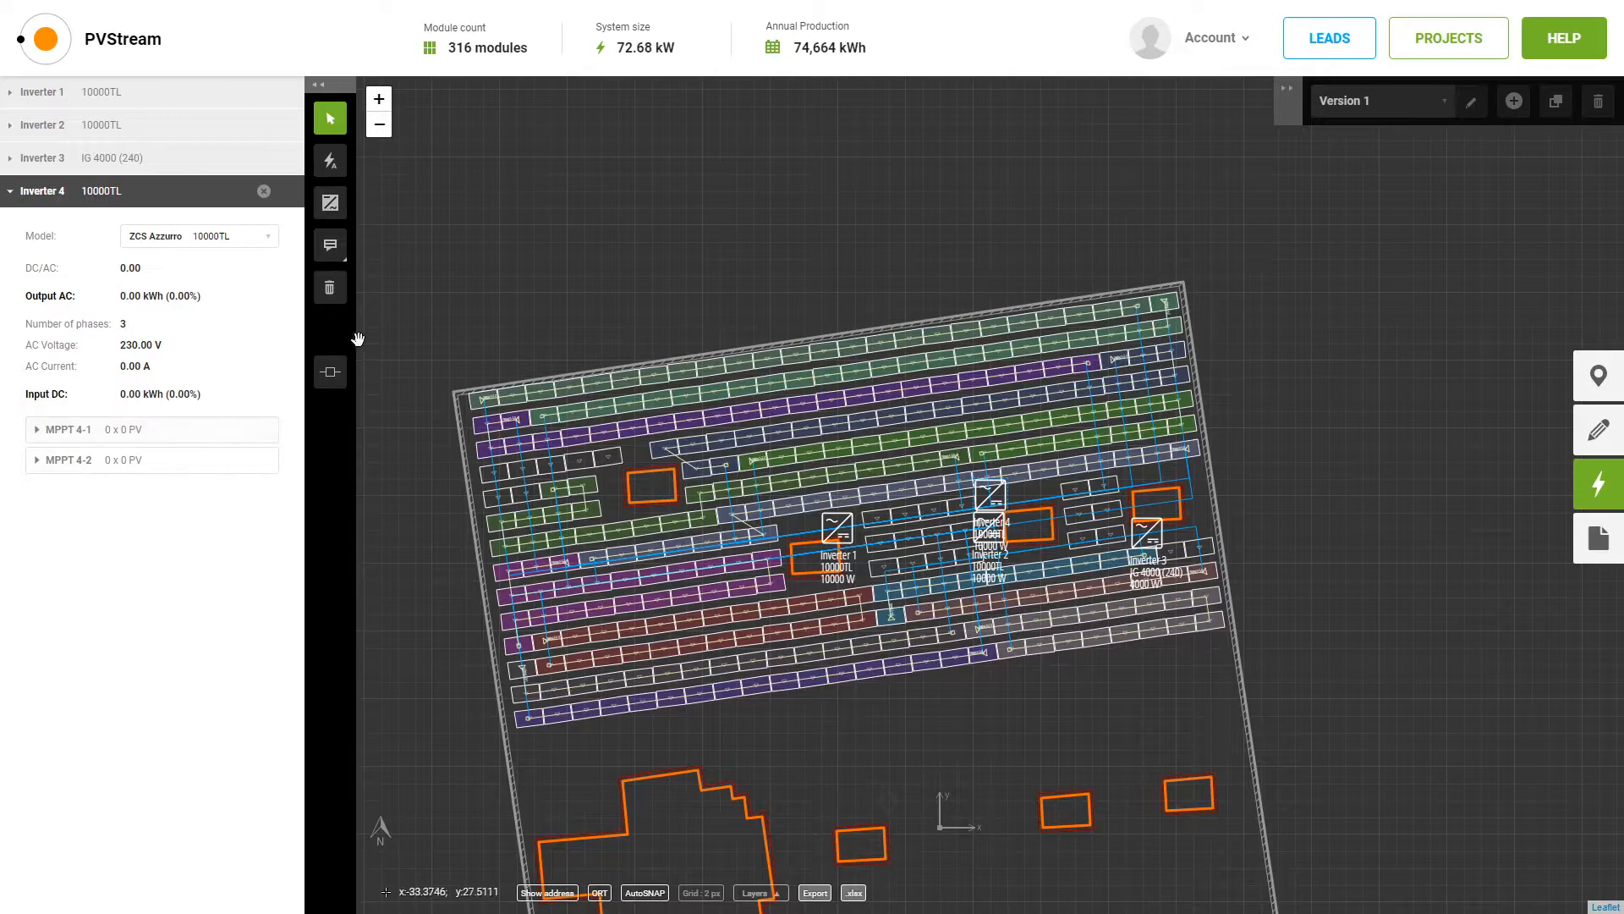
pyautogui.click(245, 238)
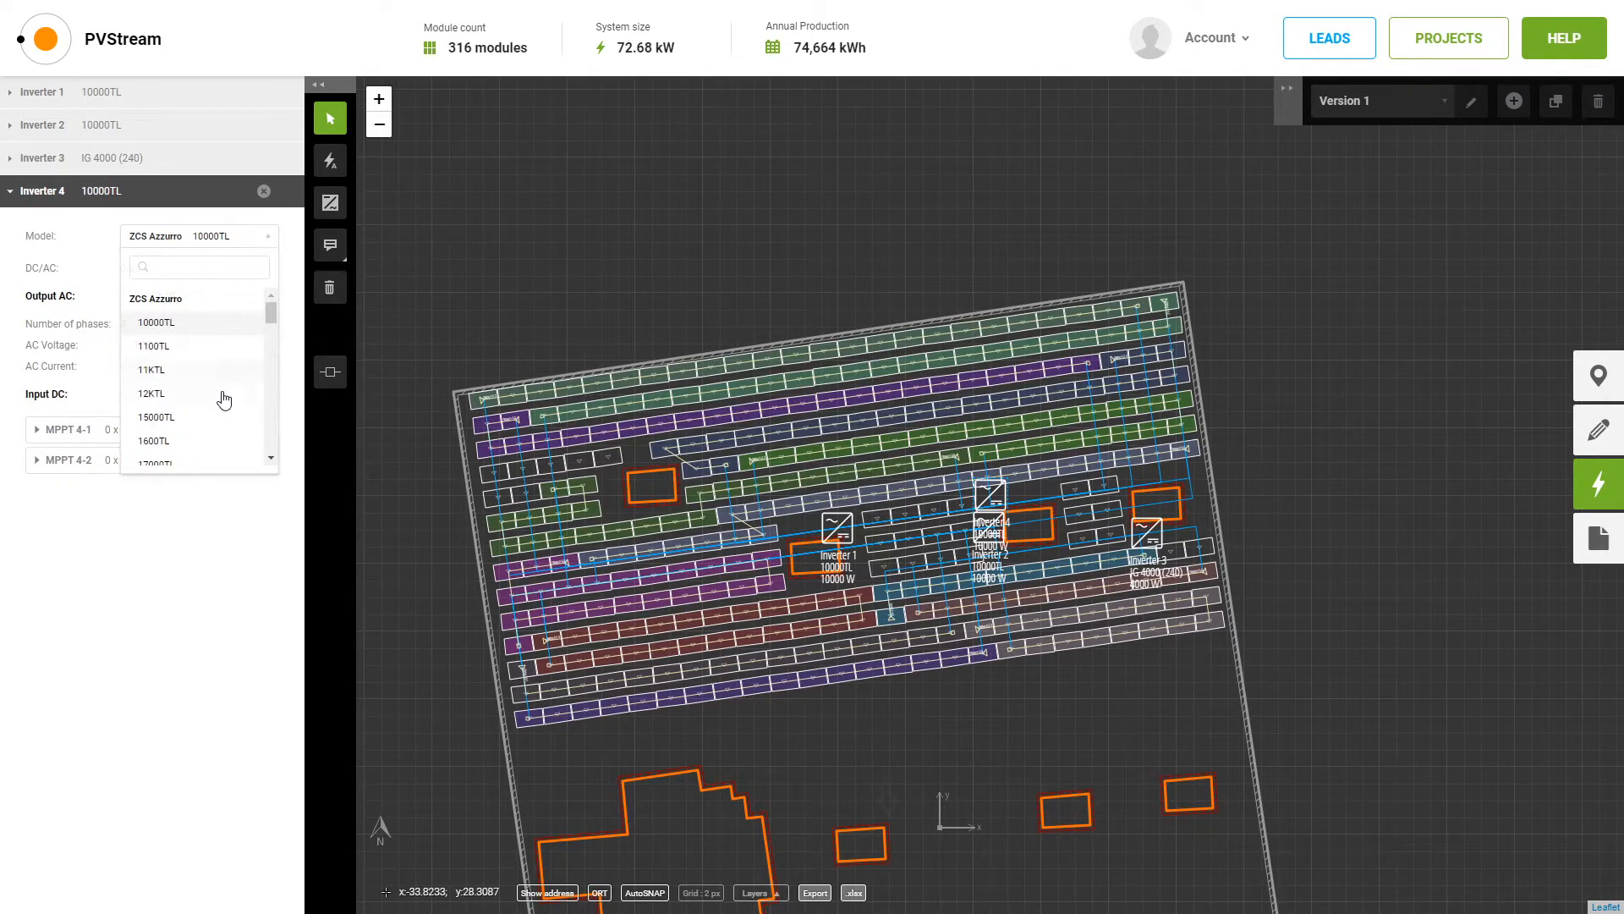
pyautogui.moveTo(270, 314); pyautogui.dragTo(214, 437)
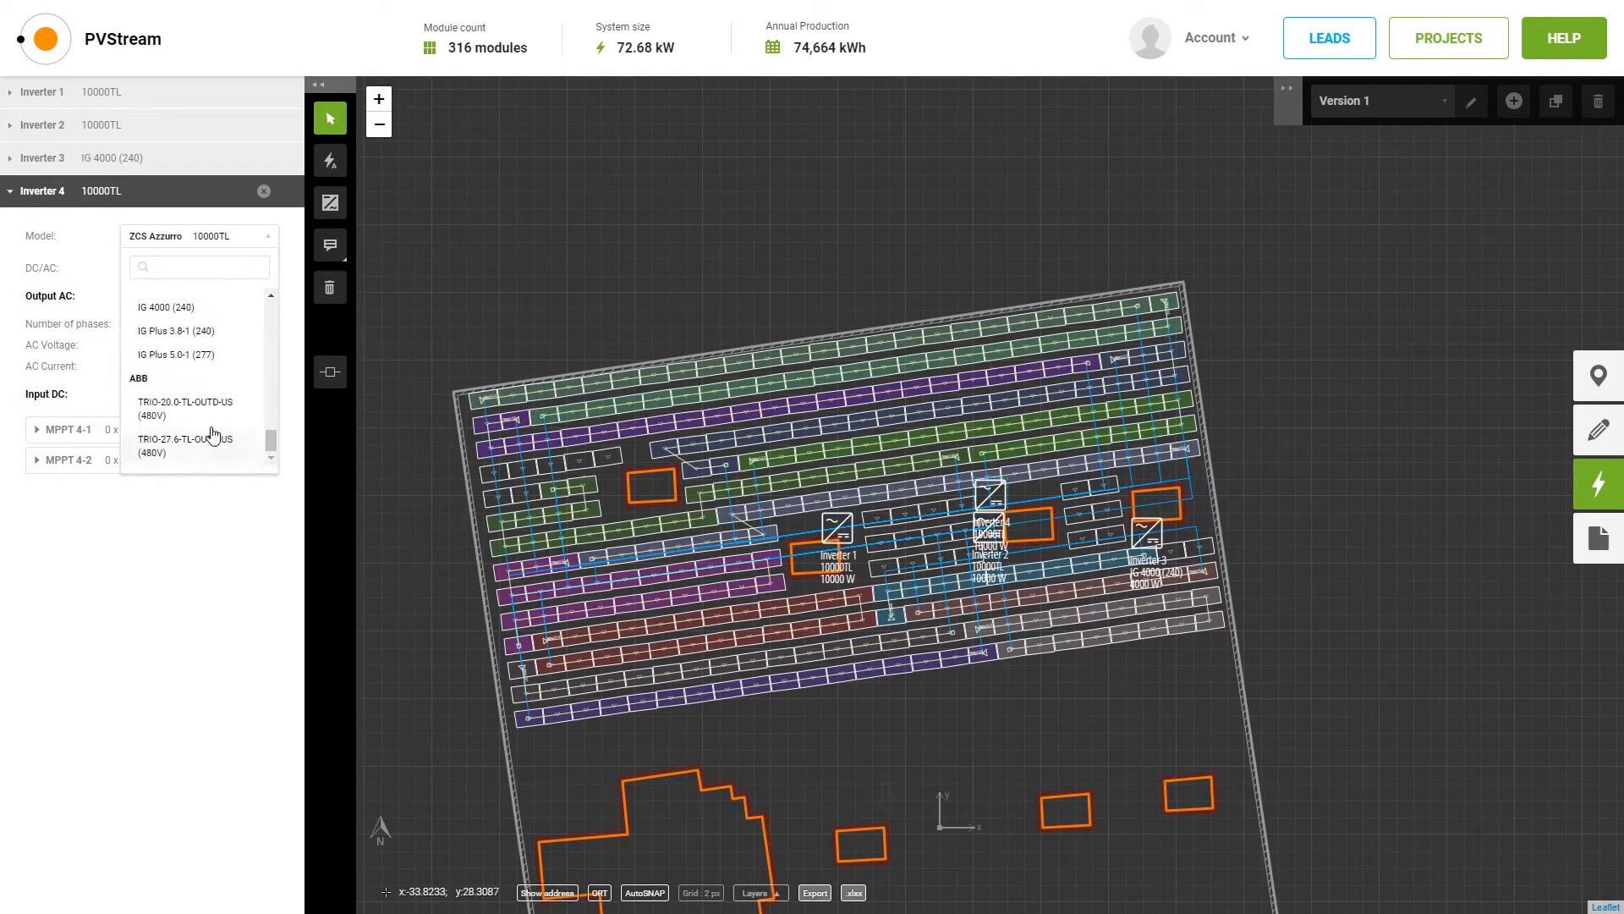
pyautogui.click(201, 354)
# Draw the MPPT 4-1 path through the short rows between Inverter 1 and Inverter 2, finishing it as one 12-module string.
pyautogui.click(165, 431)
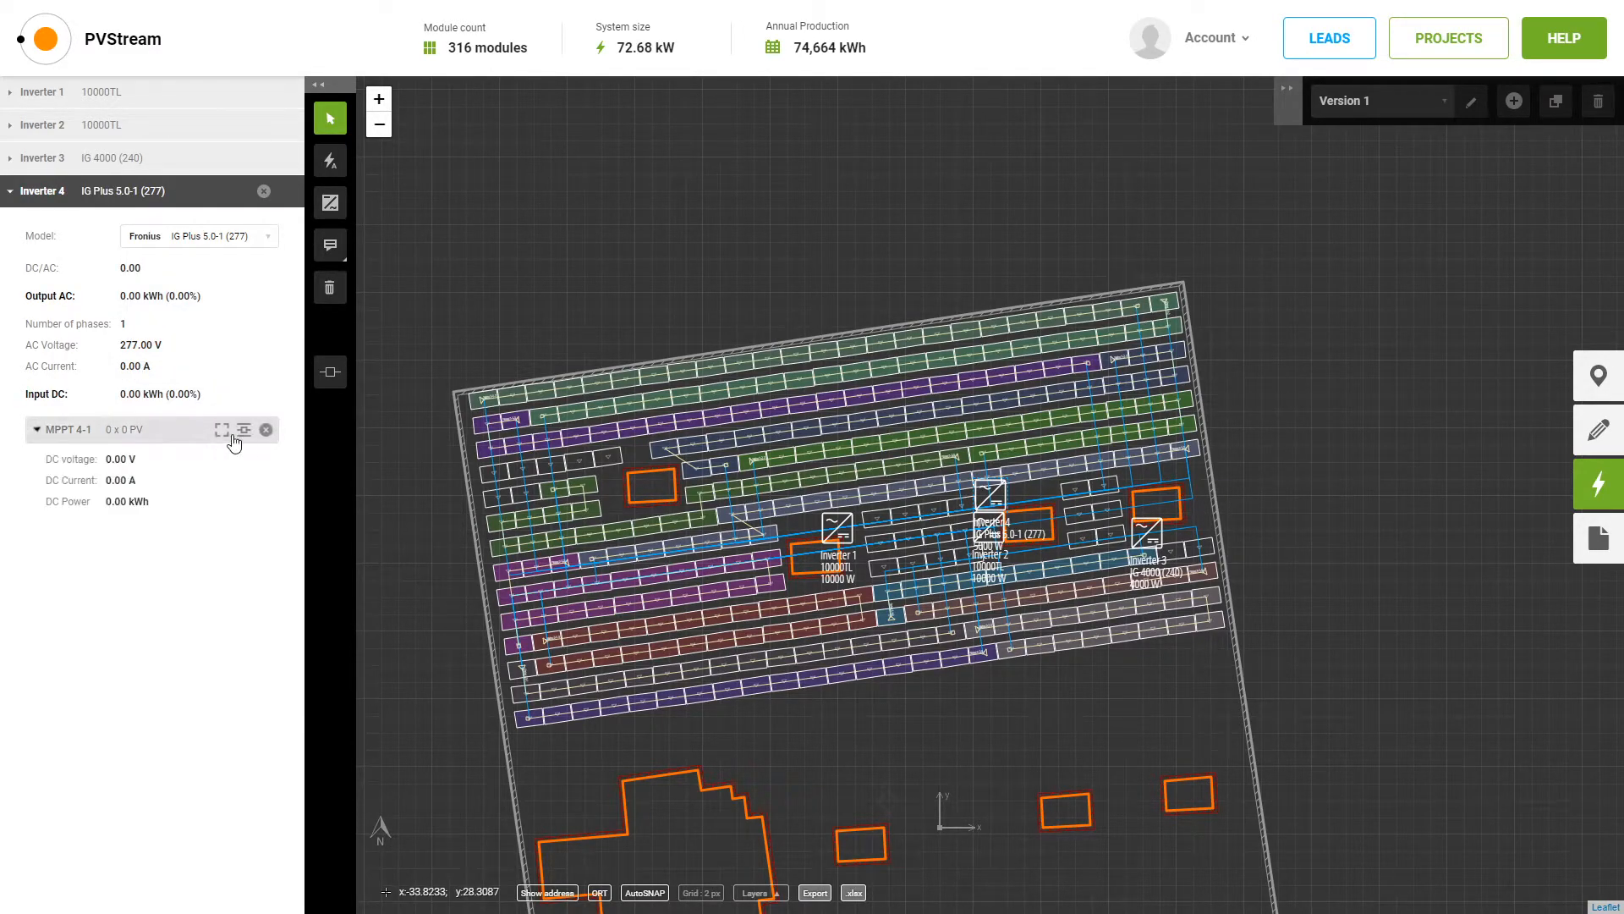
pyautogui.click(244, 430)
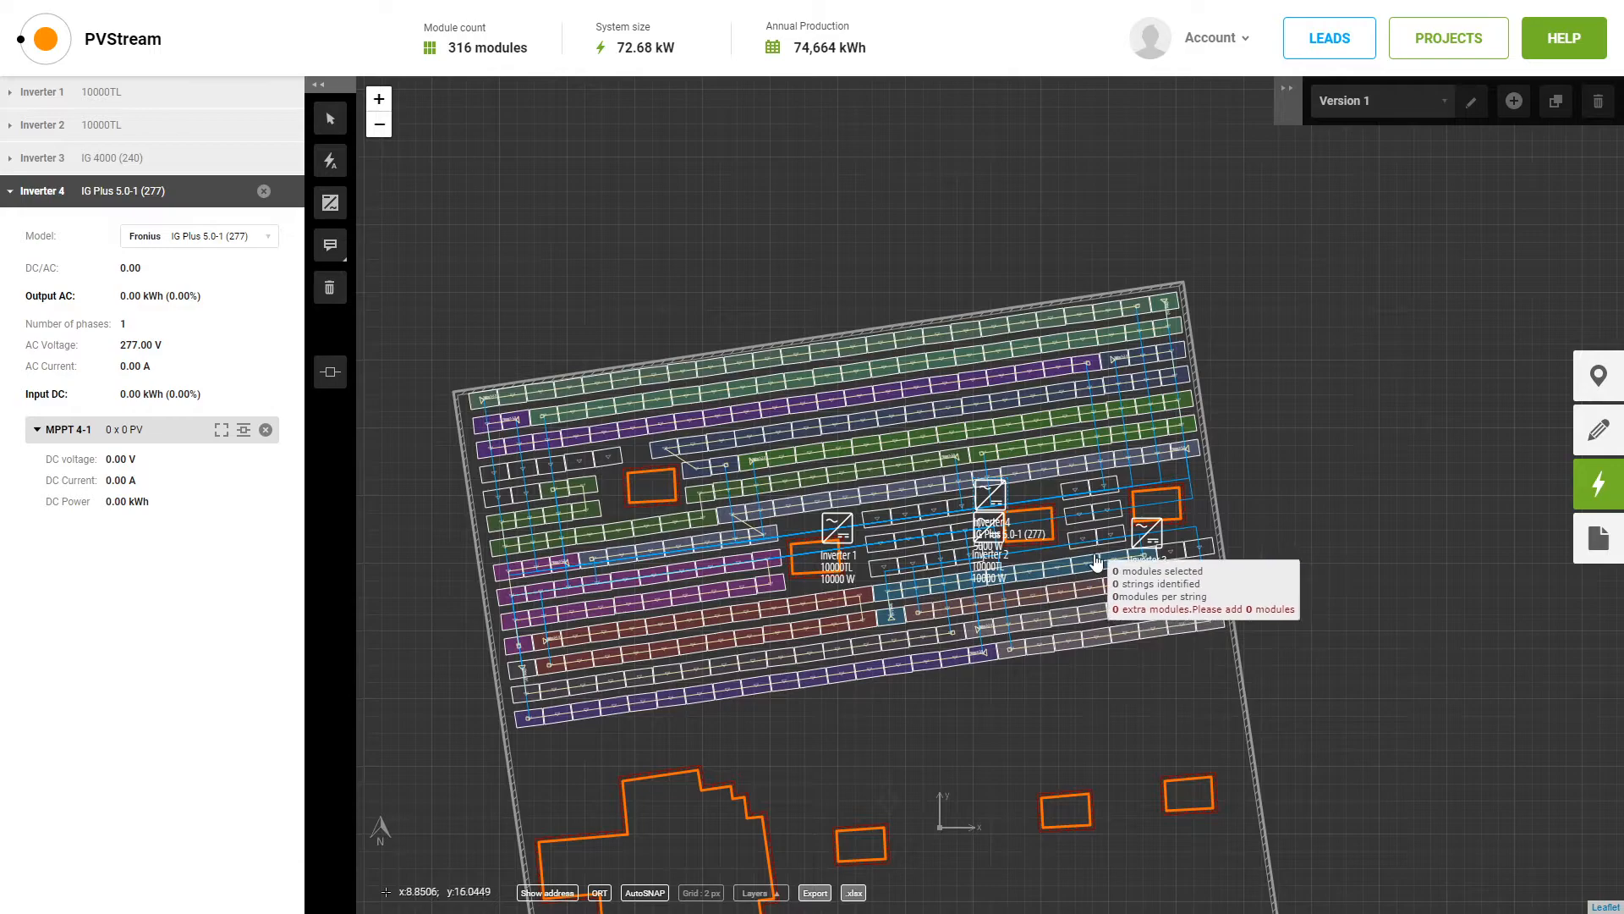
pyautogui.click(966, 559)
pyautogui.click(888, 565)
pyautogui.click(877, 544)
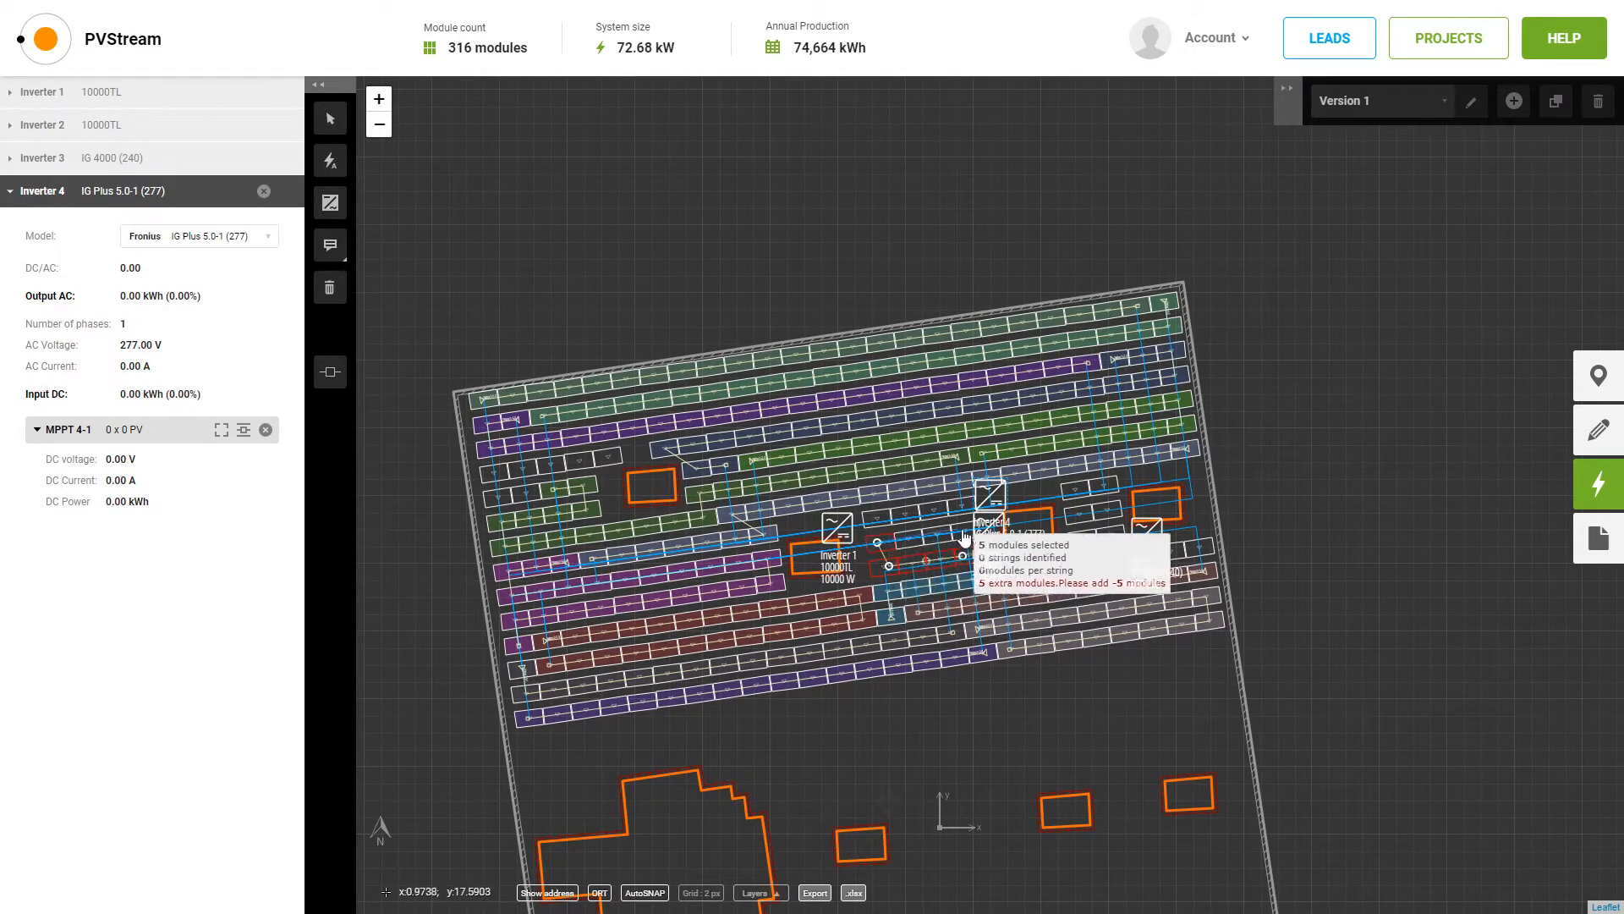
pyautogui.click(961, 531)
pyautogui.click(959, 501)
pyautogui.click(879, 515)
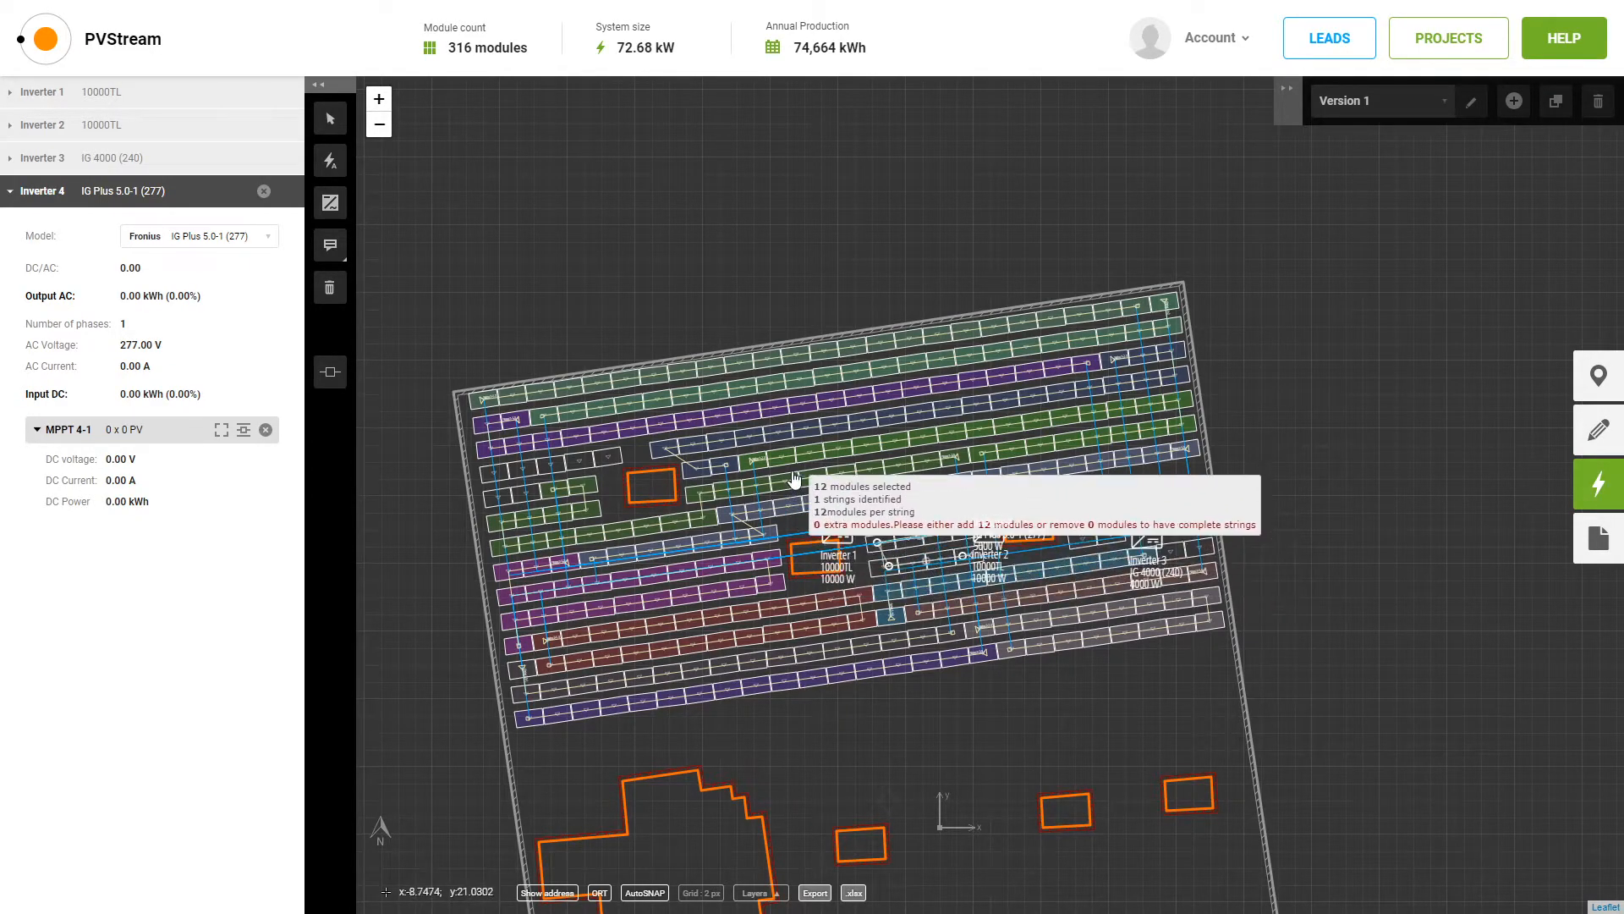
pyautogui.press('Return')
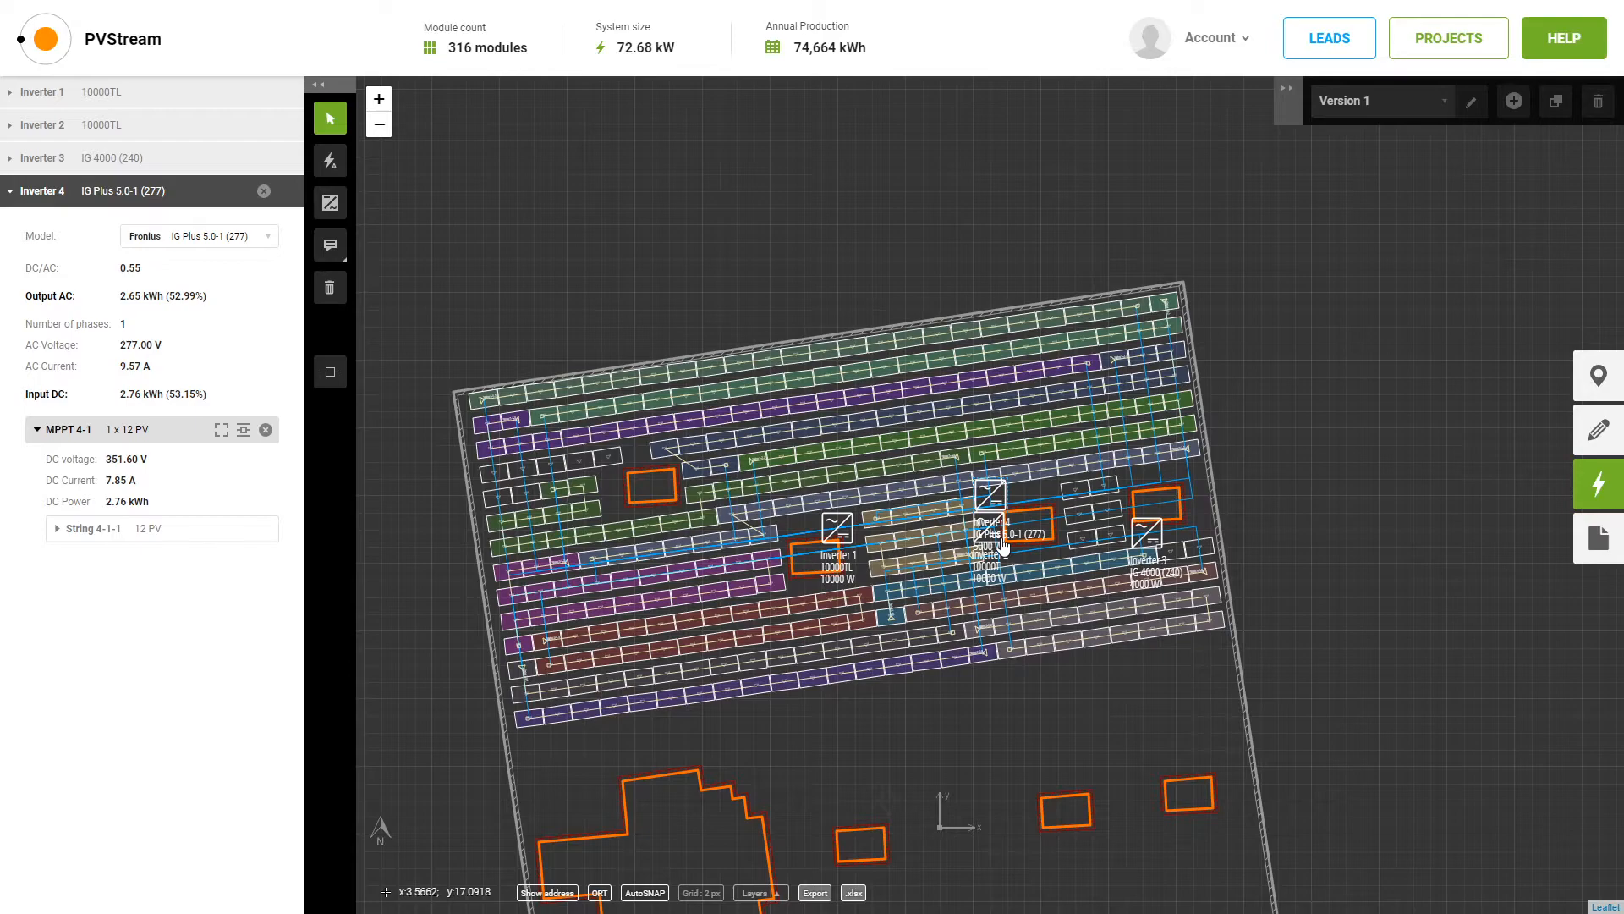
# Open the single-line diagram and examine the strings, combiners, DC switches and grid connection of the first inverters.
pyautogui.moveTo(870, 282); pyautogui.dragTo(1011, 226)
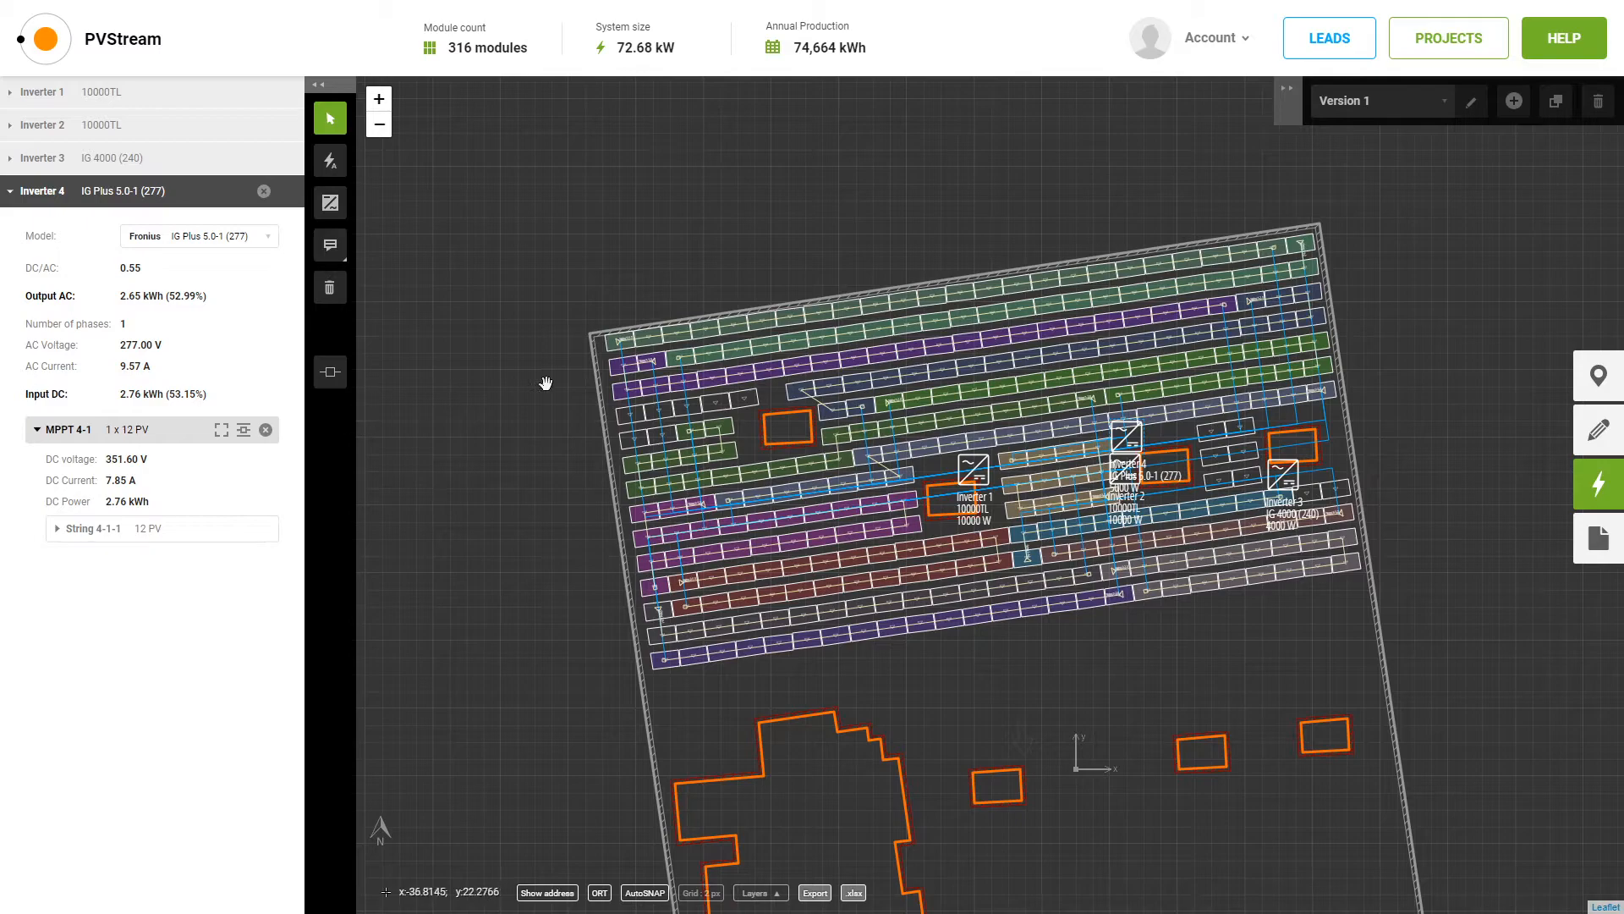
pyautogui.click(330, 372)
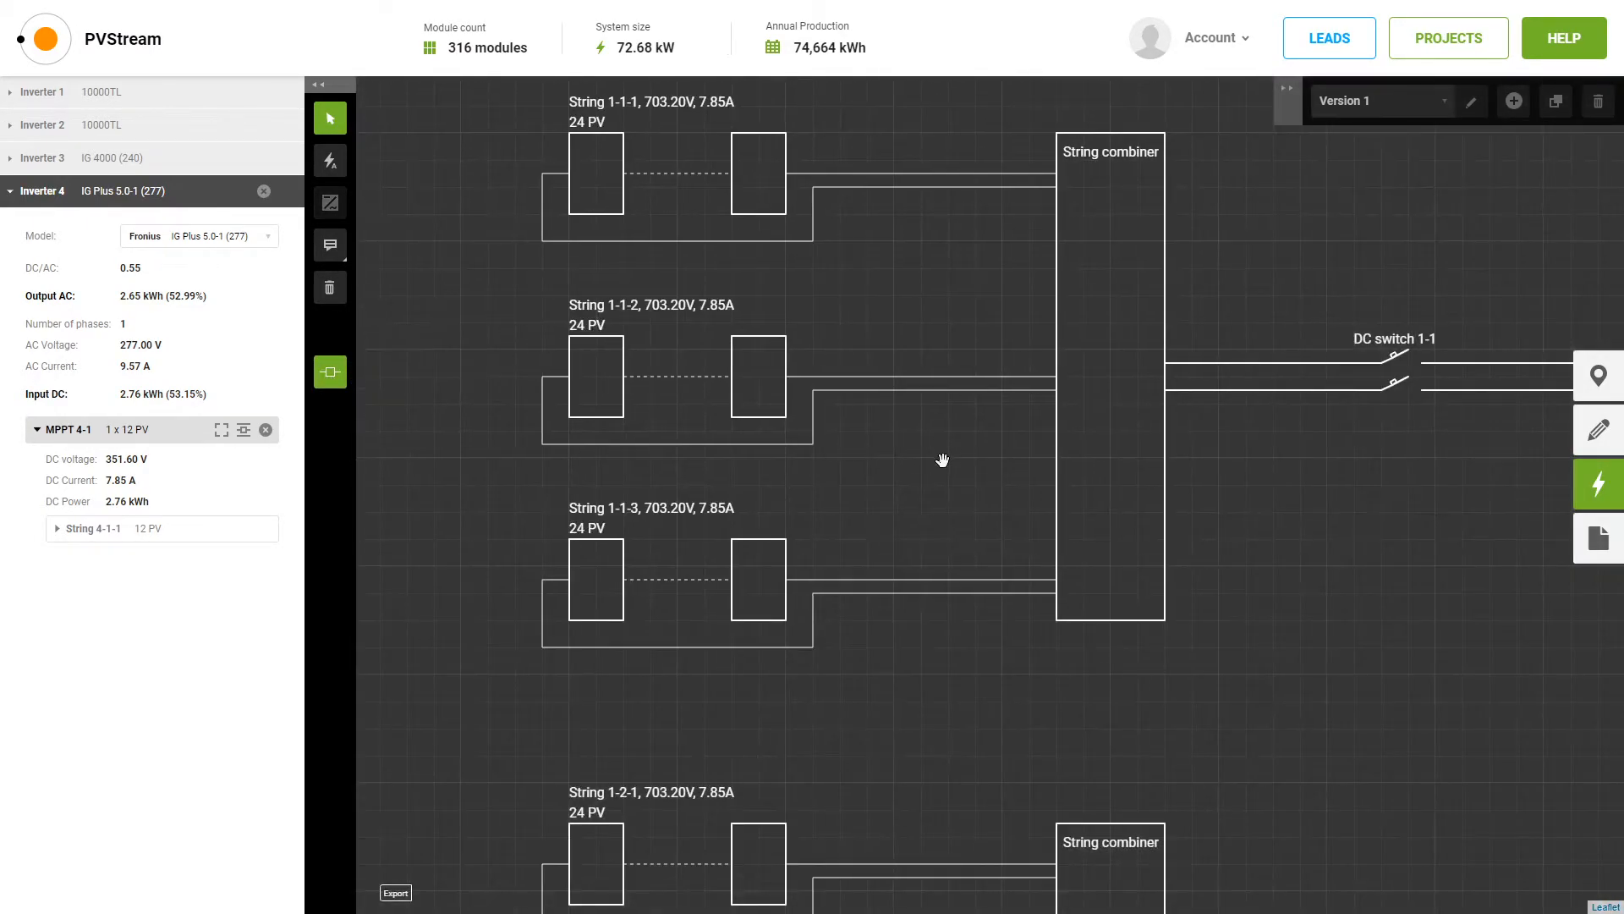
pyautogui.scroll(-1, 943, 459)
pyautogui.moveTo(1246, 671); pyautogui.dragTo(1084, 465)
pyautogui.moveTo(1244, 236); pyautogui.dragTo(1172, 411)
pyautogui.moveTo(1193, 691); pyautogui.dragTo(1122, 405)
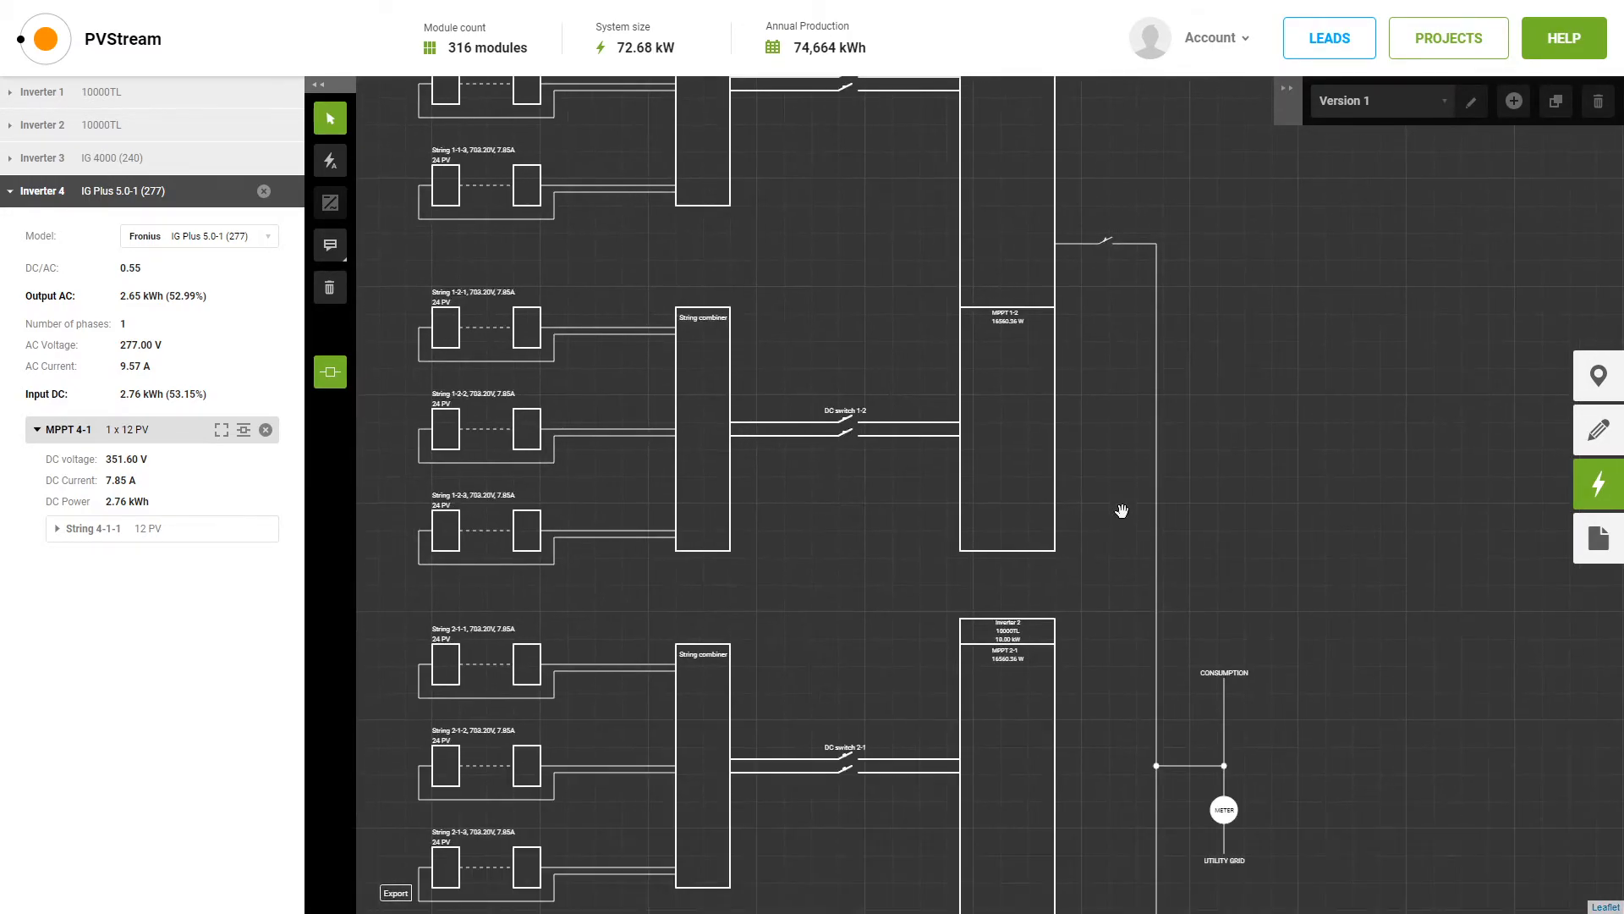
pyautogui.moveTo(1095, 588); pyautogui.dragTo(1051, 370)
pyautogui.moveTo(1044, 555); pyautogui.dragTo(991, 852)
pyautogui.moveTo(1034, 190); pyautogui.dragTo(1047, 285)
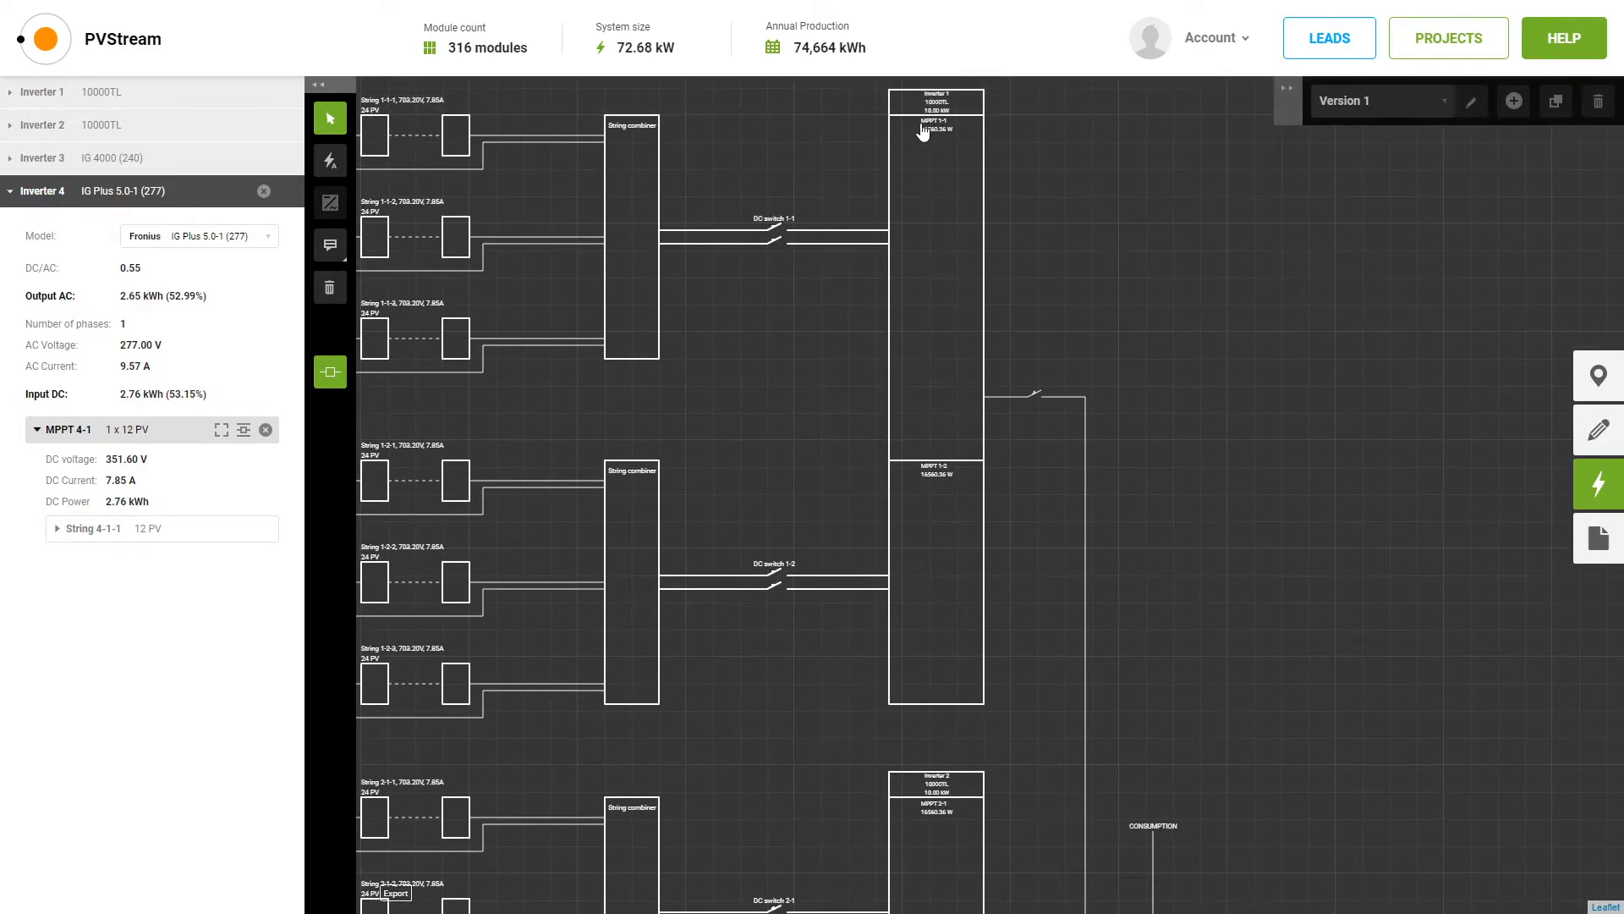
# Select the inverter blocks in the single-line diagram one after another, from Inverter 1 to Inverter 4, and review their electrical data.
pyautogui.click(923, 134)
pyautogui.moveTo(1031, 574); pyautogui.dragTo(1015, 649)
pyautogui.click(936, 181)
pyautogui.moveTo(1007, 559); pyautogui.dragTo(972, 334)
pyautogui.click(960, 440)
pyautogui.moveTo(979, 496); pyautogui.dragTo(1048, 361)
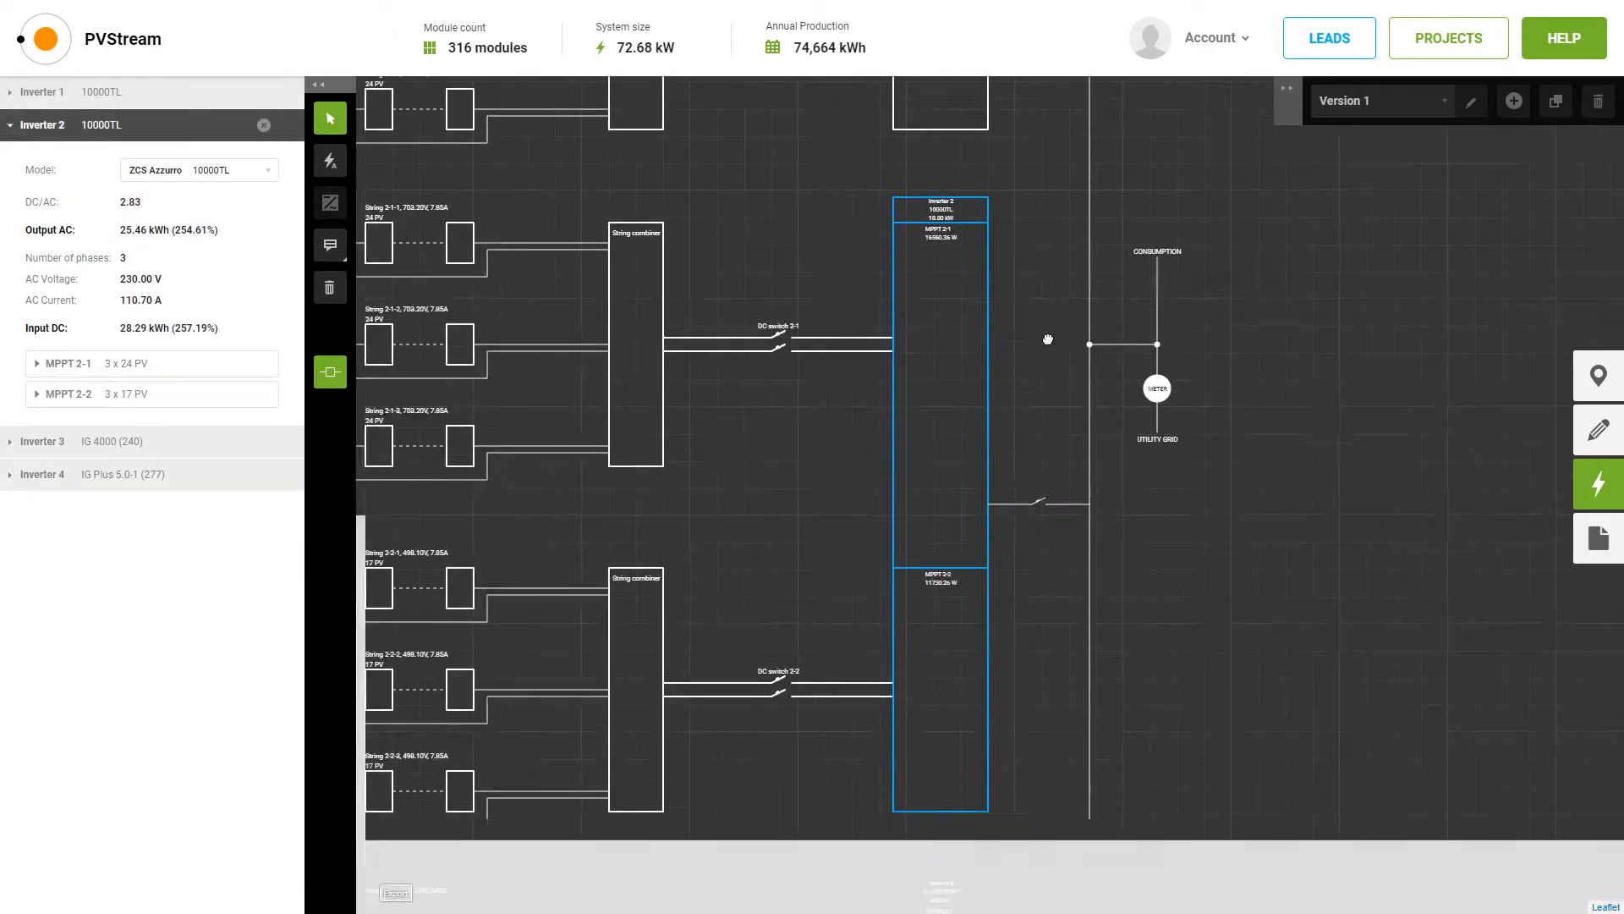
pyautogui.click(971, 579)
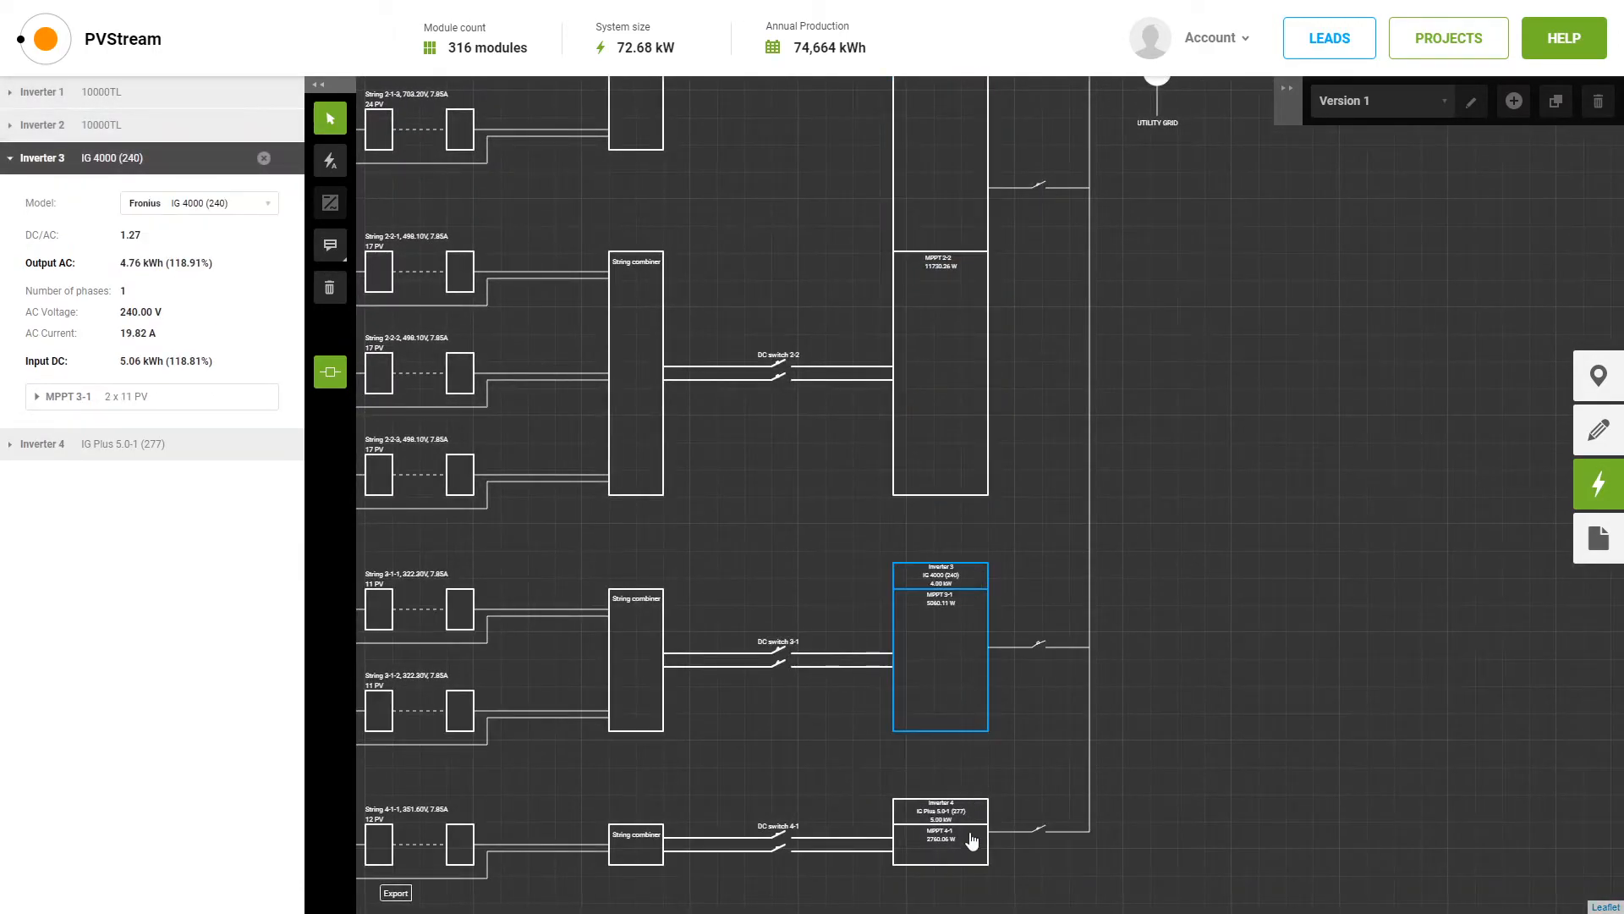
pyautogui.click(973, 836)
pyautogui.moveTo(1033, 316); pyautogui.dragTo(1055, 764)
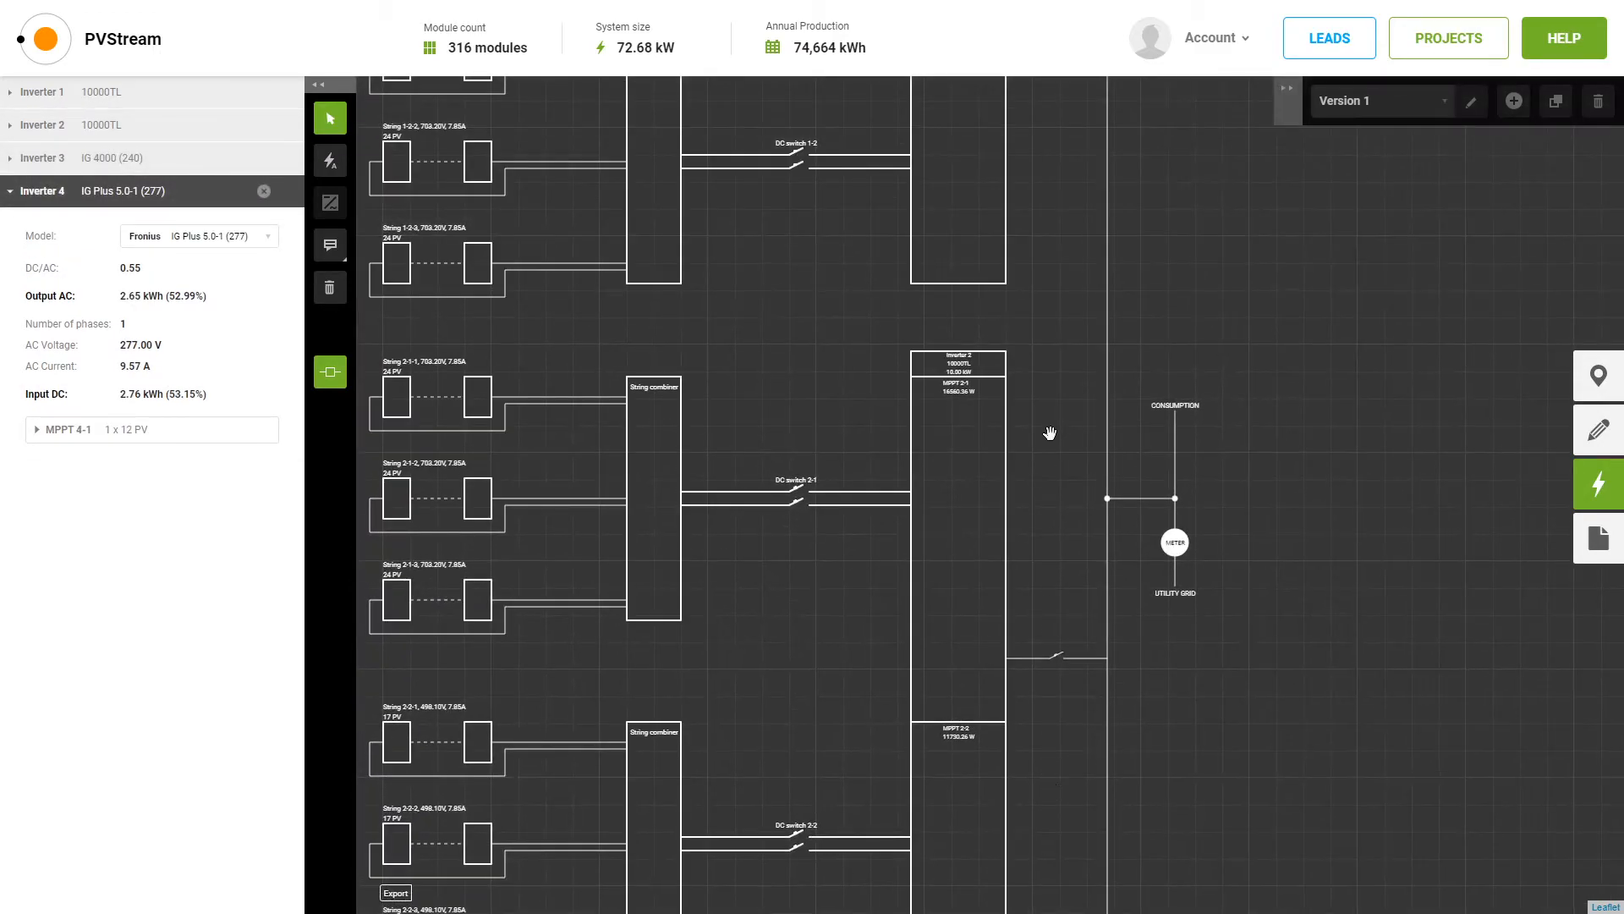
# Select the MPPT 1-1 and MPPT 1-2 blocks of Inverter 1 in the single-line diagram and review their electrical data.
pyautogui.moveTo(1083, 254); pyautogui.dragTo(1077, 500)
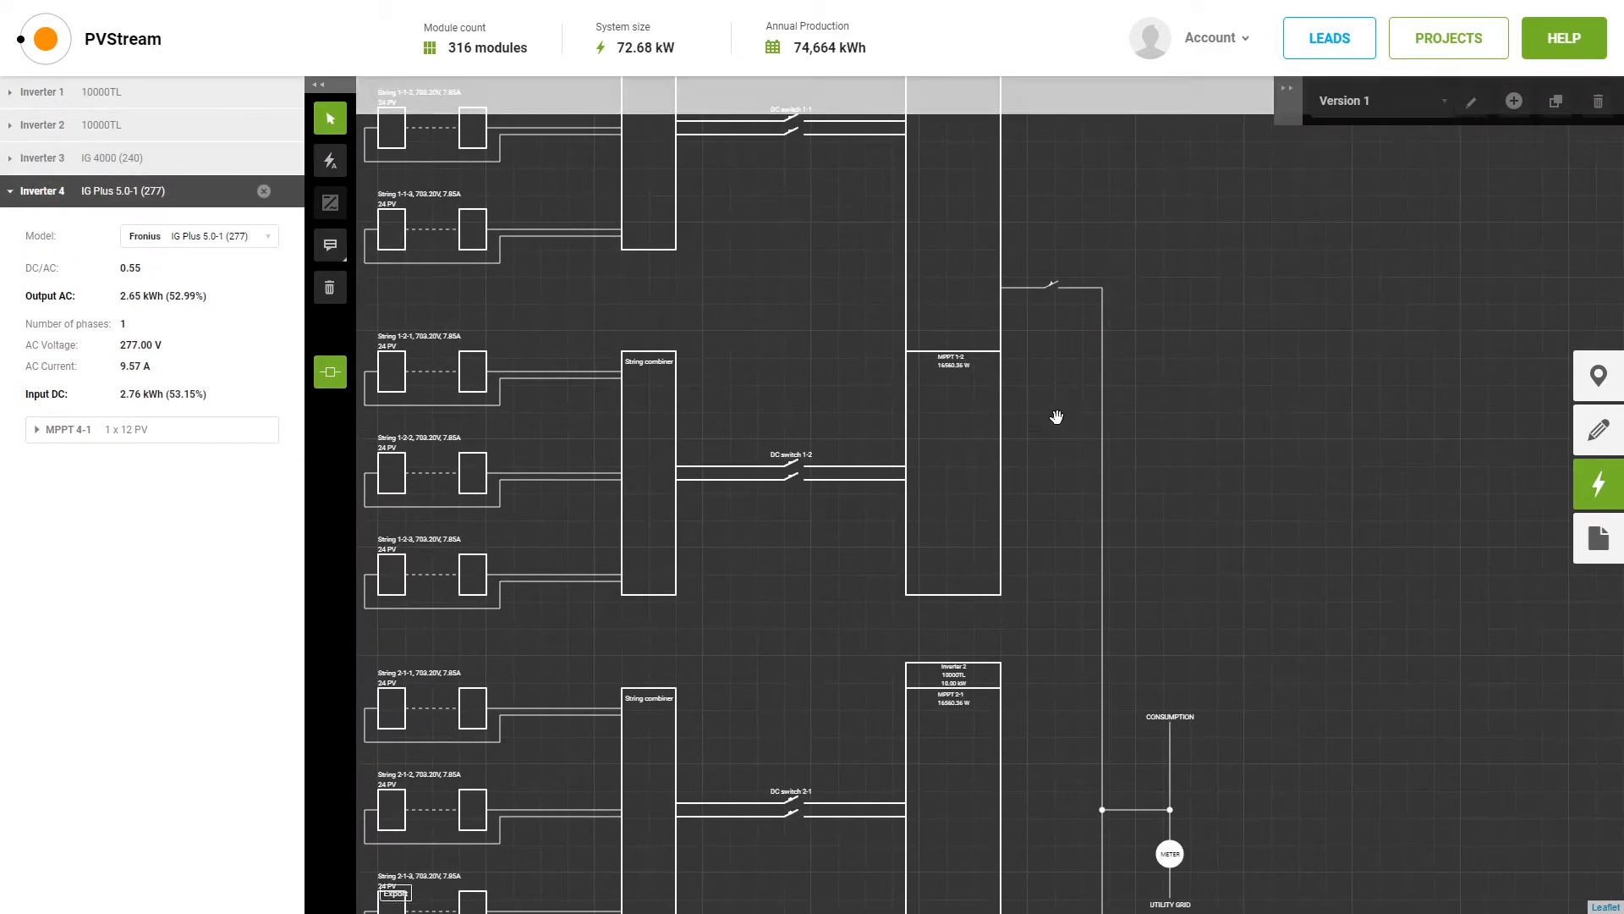
pyautogui.moveTo(1013, 153); pyautogui.dragTo(1030, 227)
pyautogui.click(982, 254)
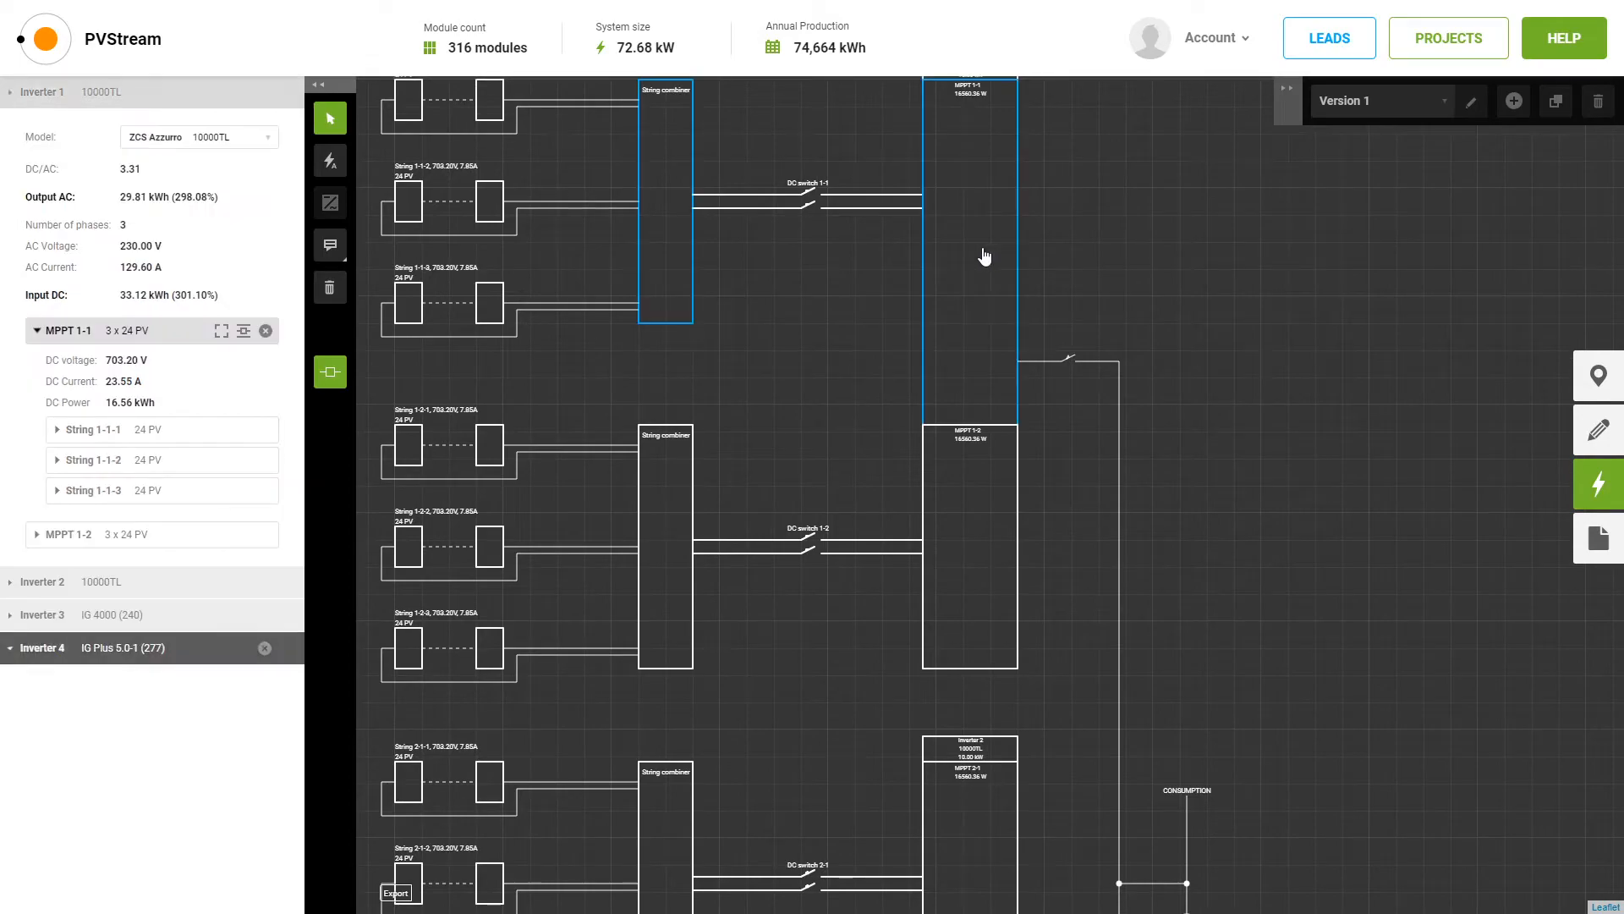
pyautogui.click(993, 491)
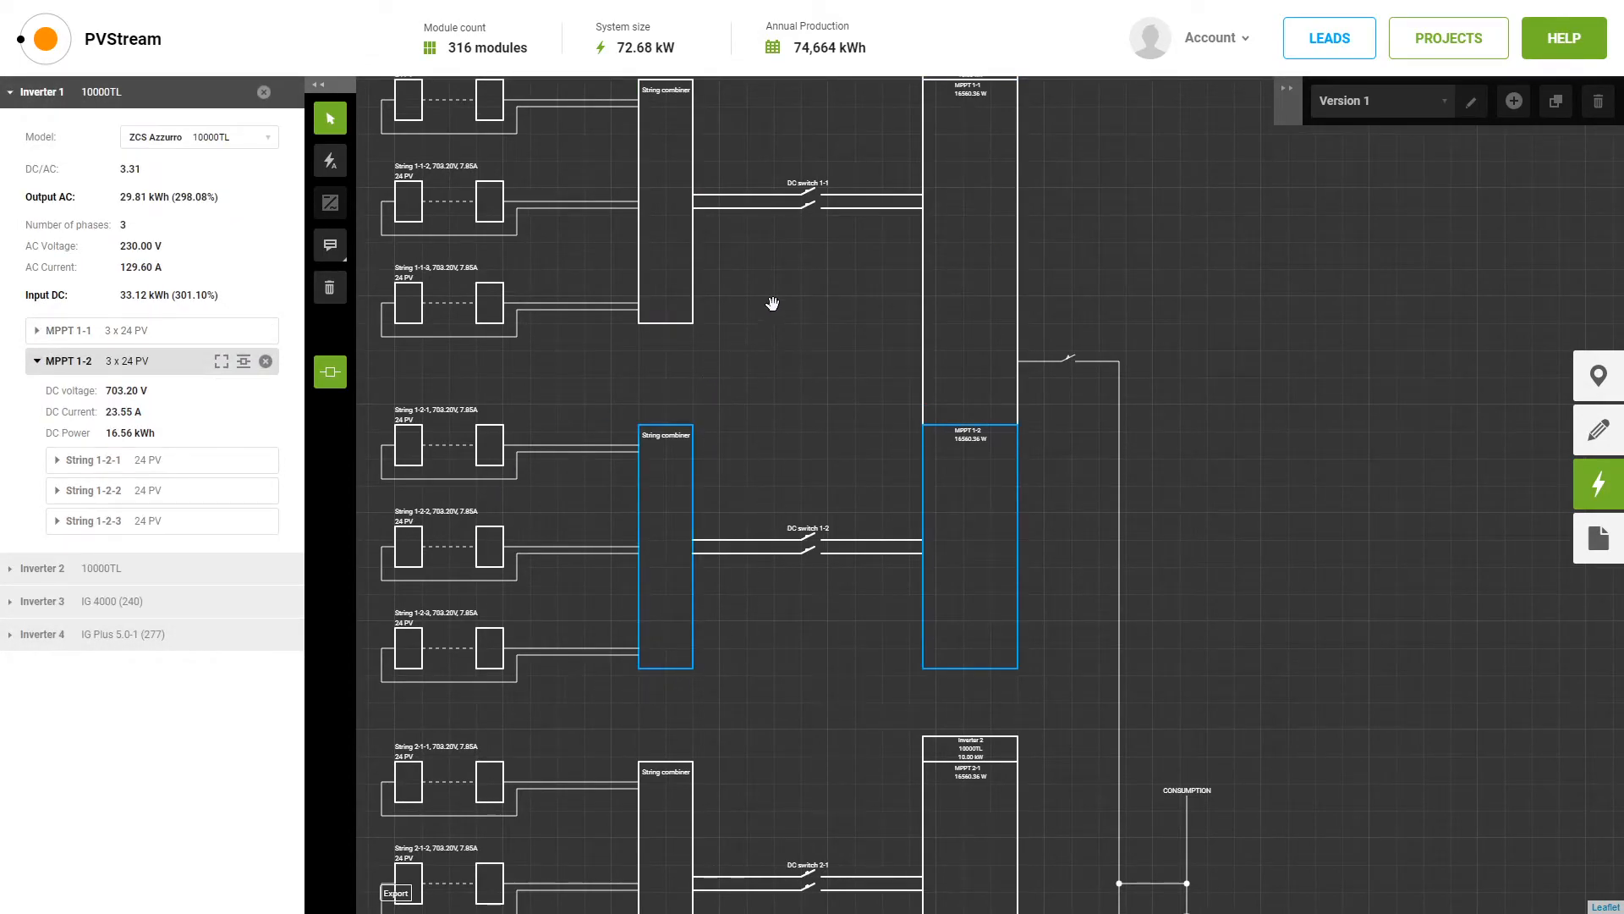
# Select the strings of MPPT 1-1 one after another, from String 1-1-1 to String 1-1-3 and back, and review their voltage, current and wiring length.
pyautogui.moveTo(772, 304); pyautogui.dragTo(960, 495)
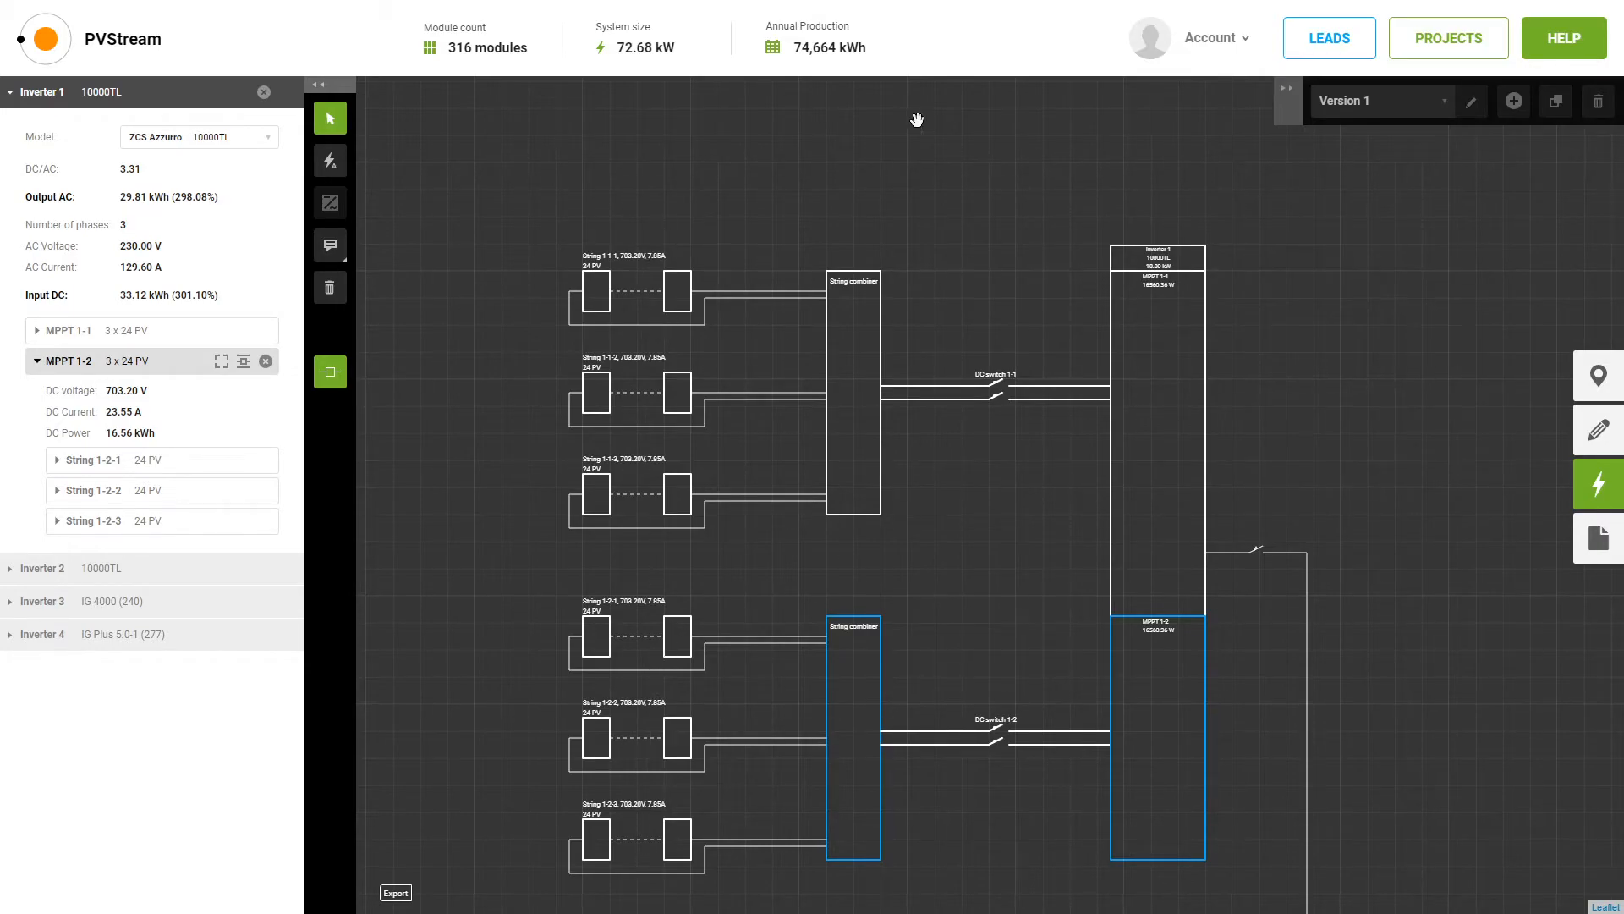
pyautogui.click(670, 303)
pyautogui.click(681, 411)
pyautogui.click(668, 508)
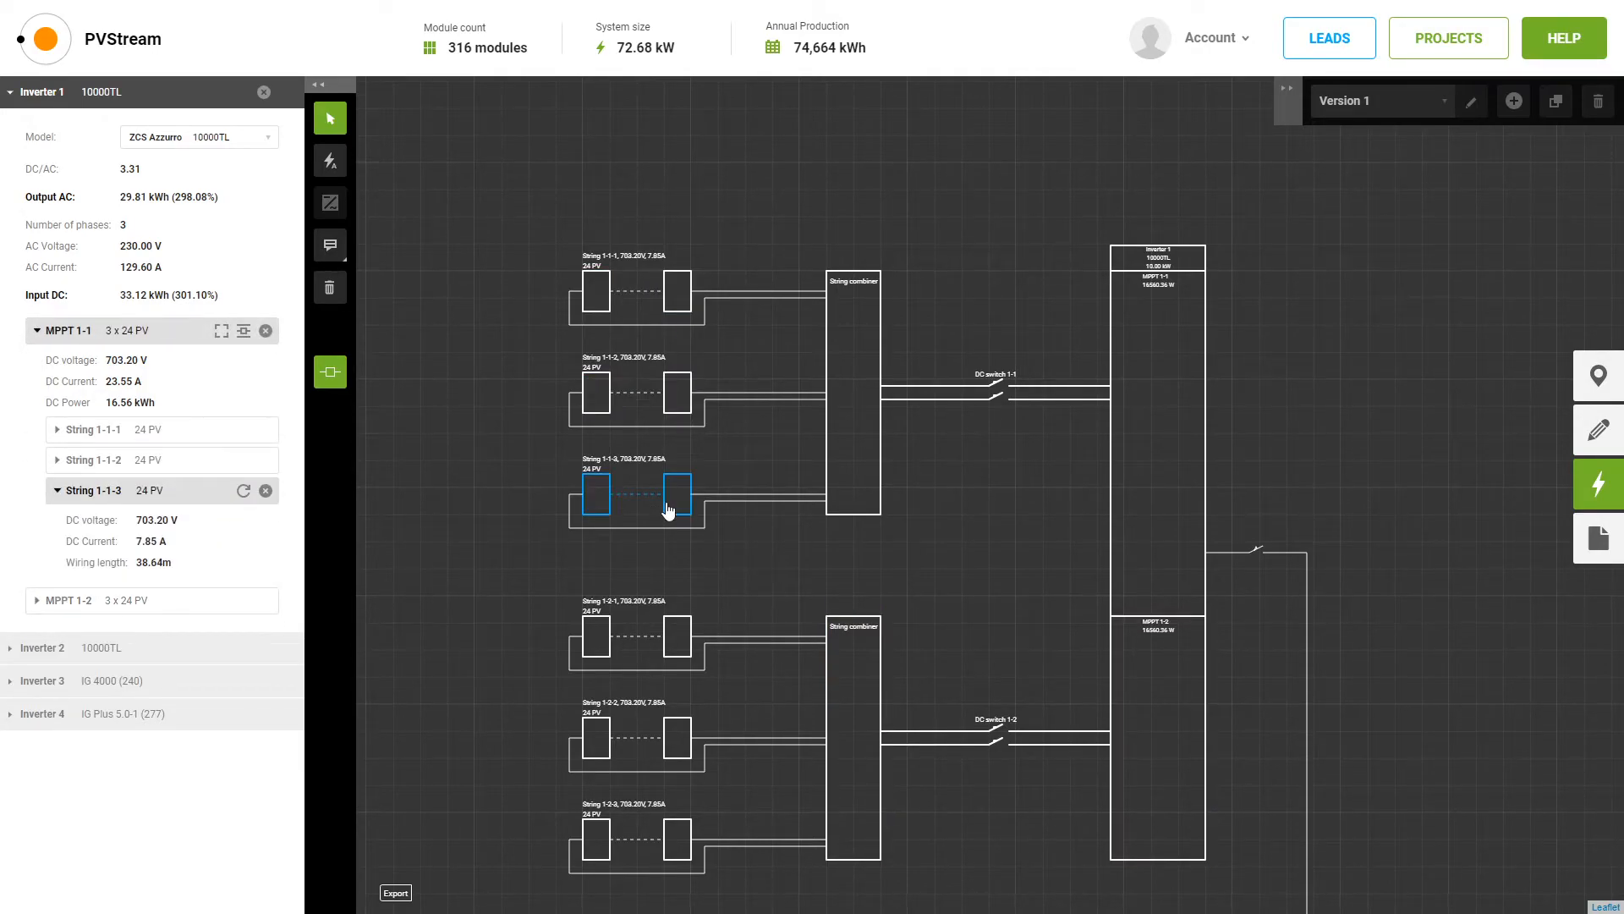
pyautogui.click(677, 409)
pyautogui.click(679, 297)
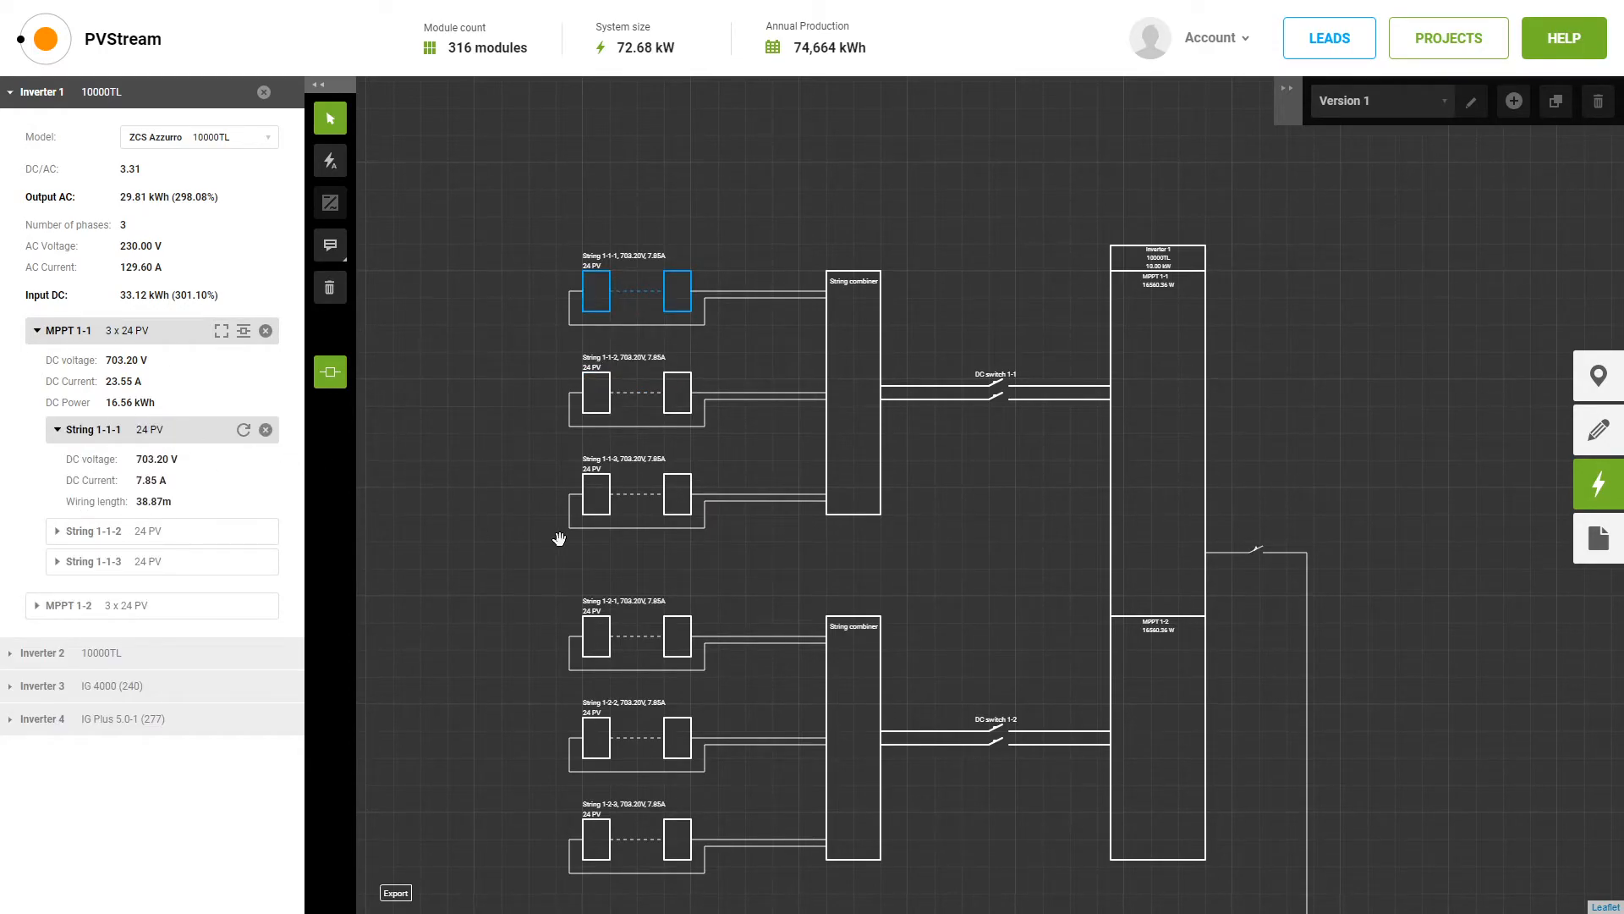
# Export the single-line diagram to PDF with the title SLD and the paper size A3 297 x 420 mm.
pyautogui.scroll(-5, 540, 634)
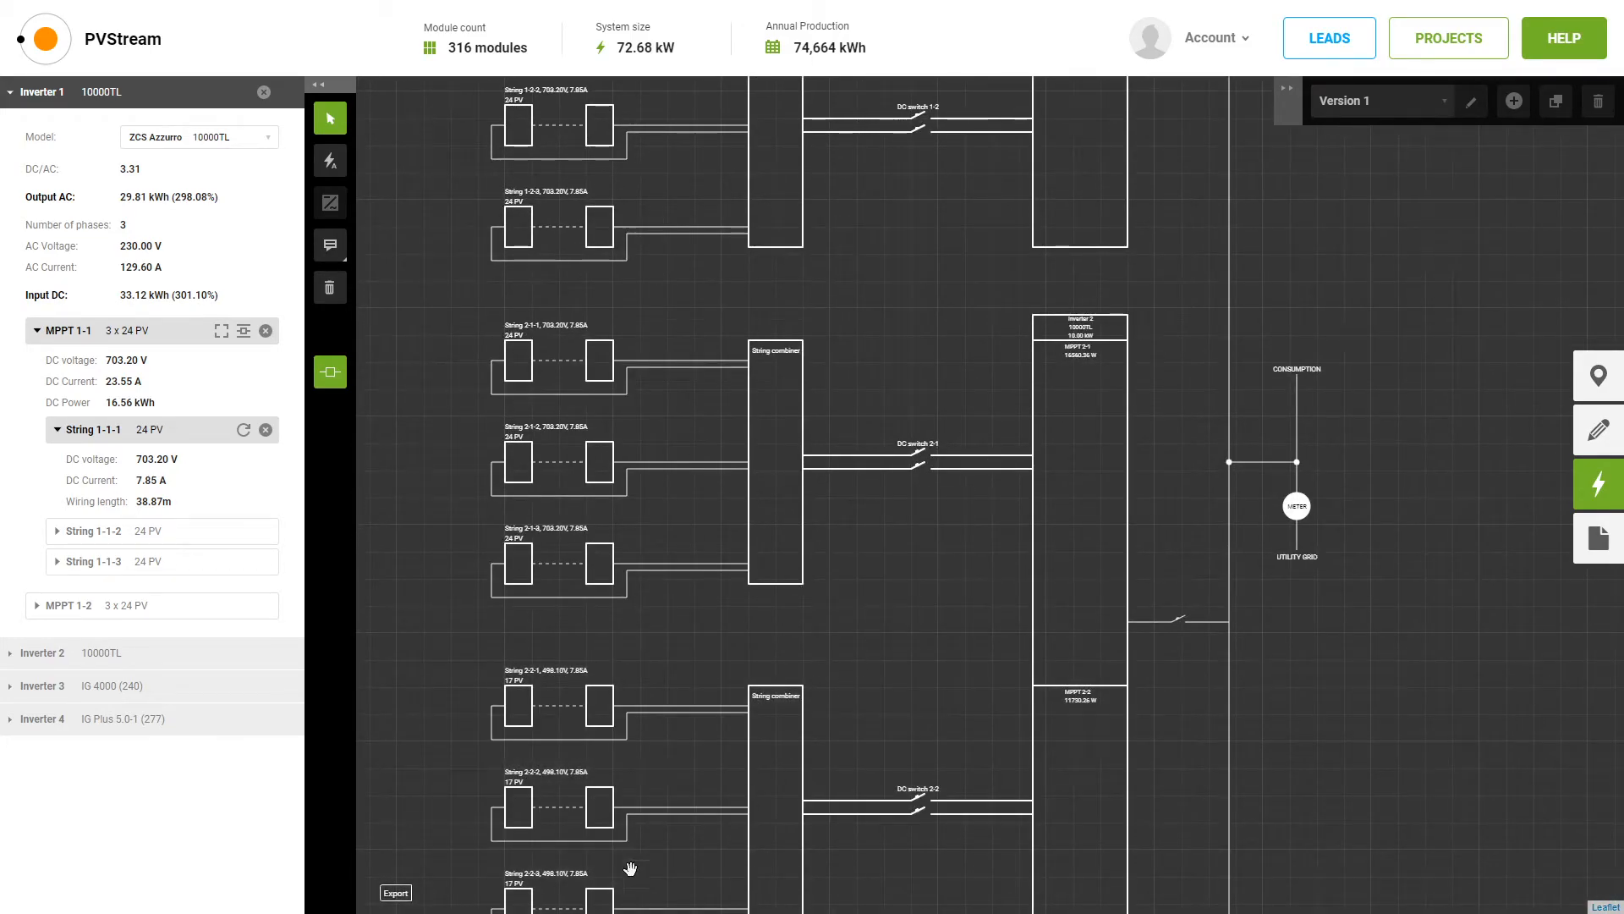
pyautogui.click(383, 896)
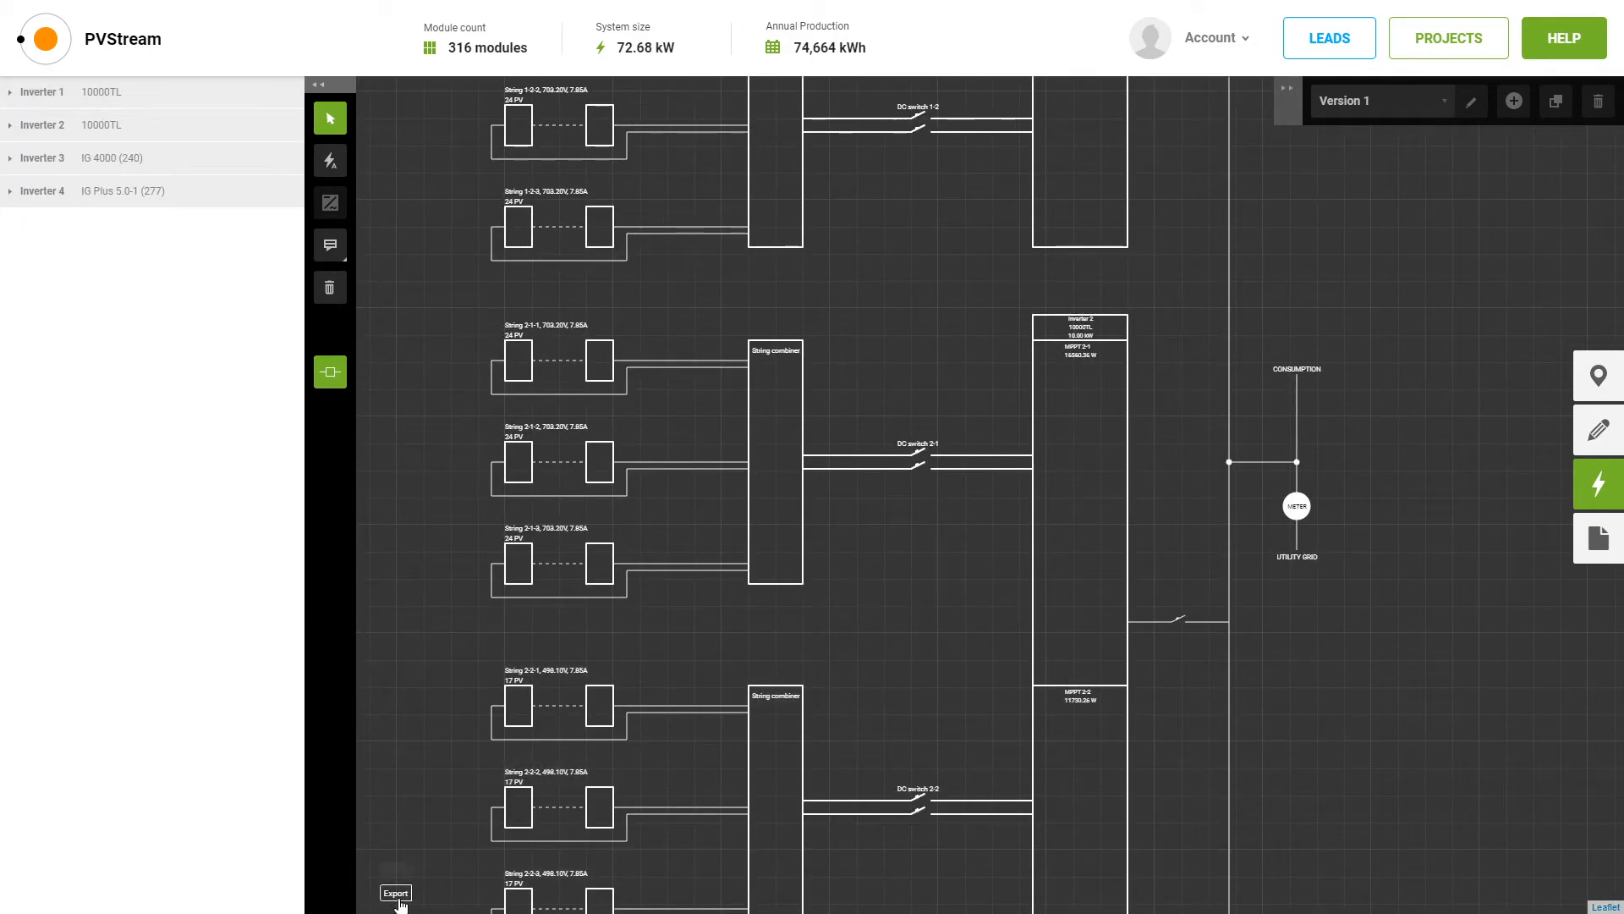
pyautogui.click(399, 902)
pyautogui.click(969, 424)
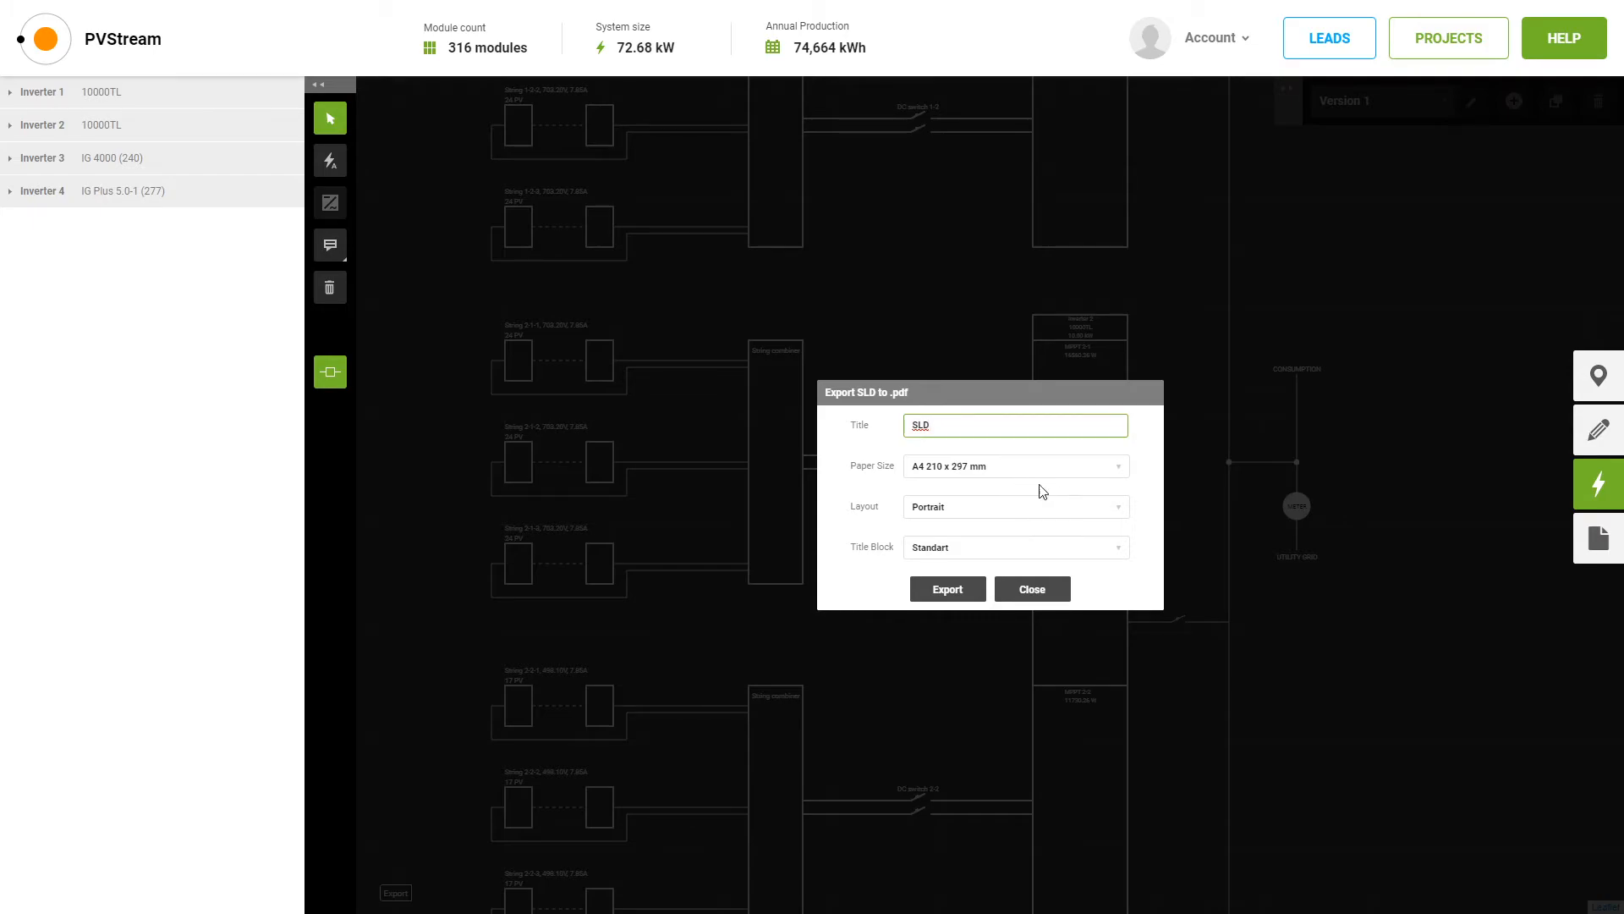
pyautogui.click(1050, 480)
pyautogui.click(965, 523)
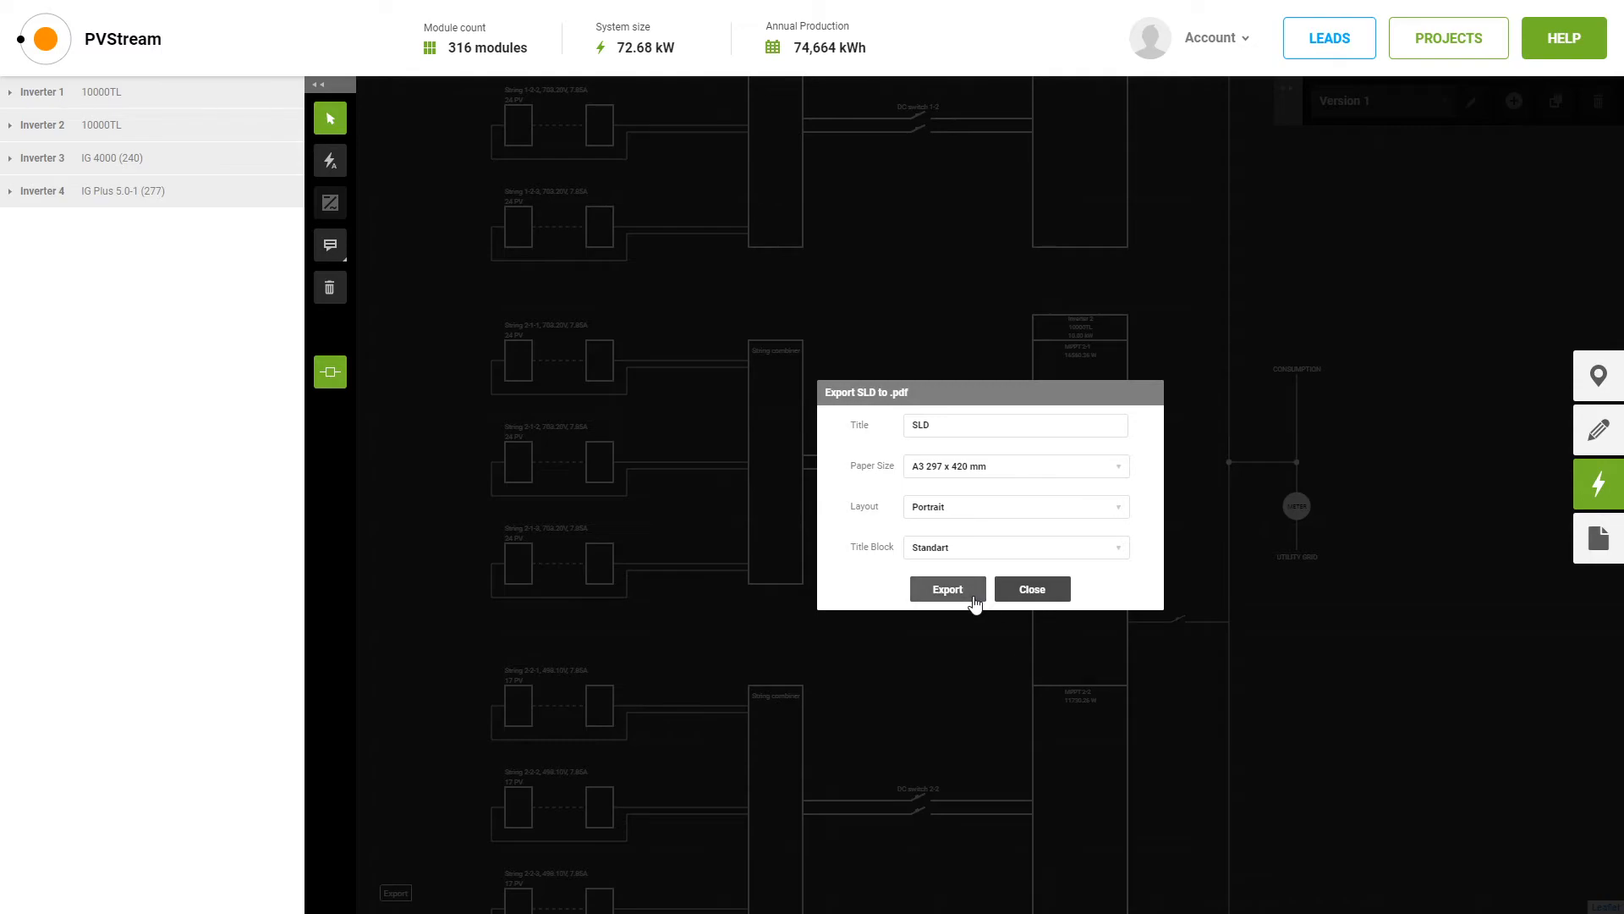
pyautogui.click(947, 590)
# Open the exported SLD PDF and look over its strings, DC switches, inverters and grid connection.
pyautogui.click(131, 898)
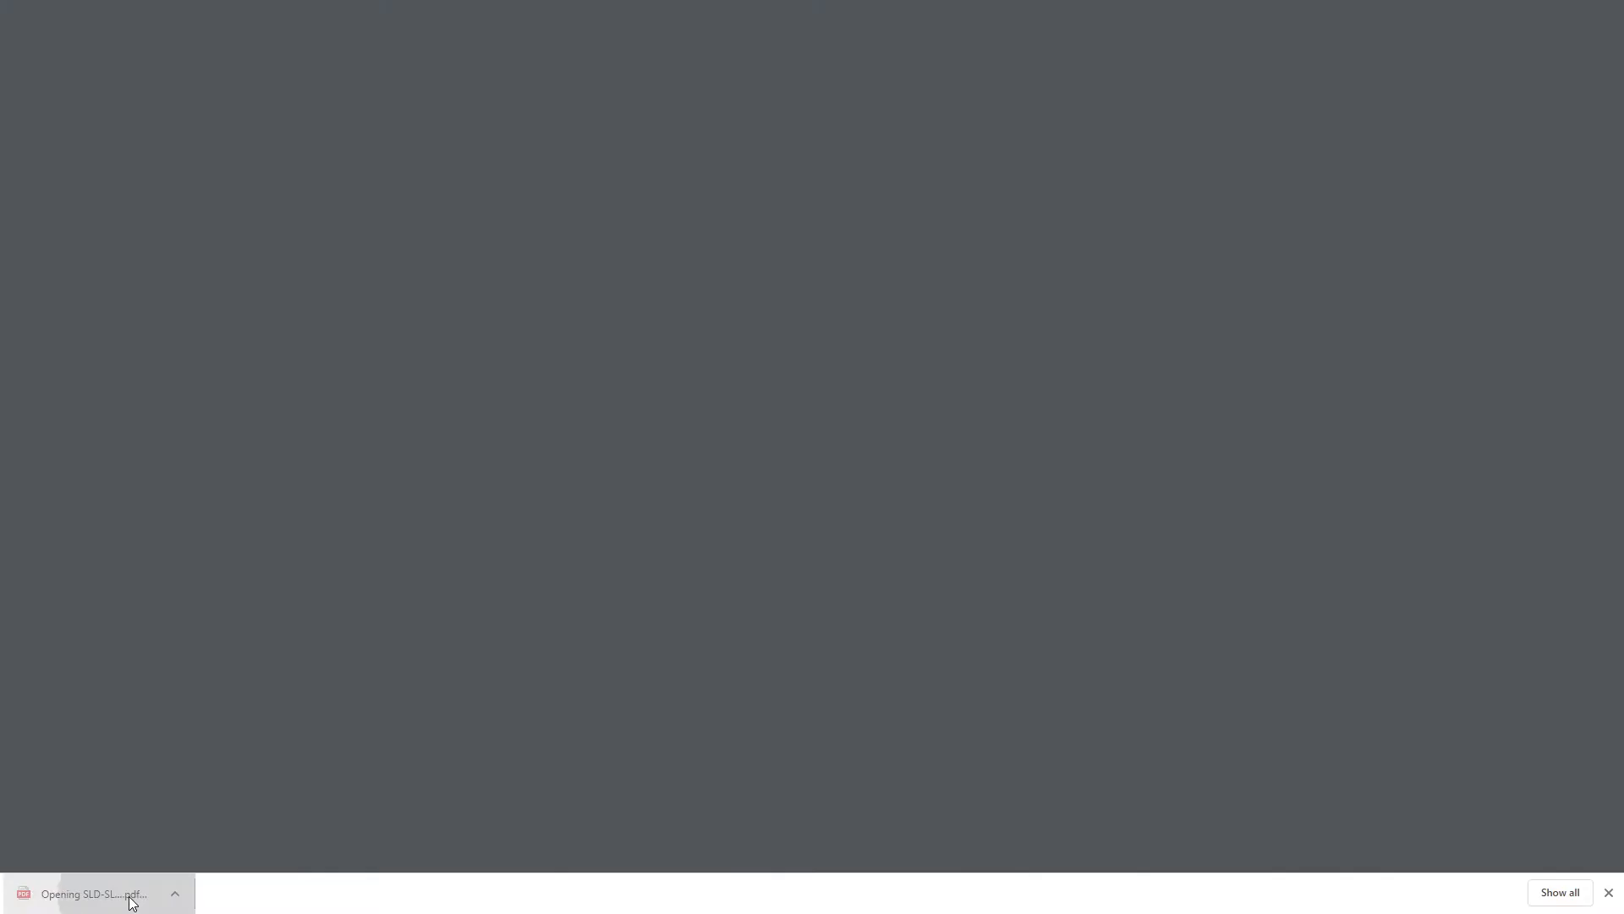
pyautogui.scroll(-6, 993, 521)
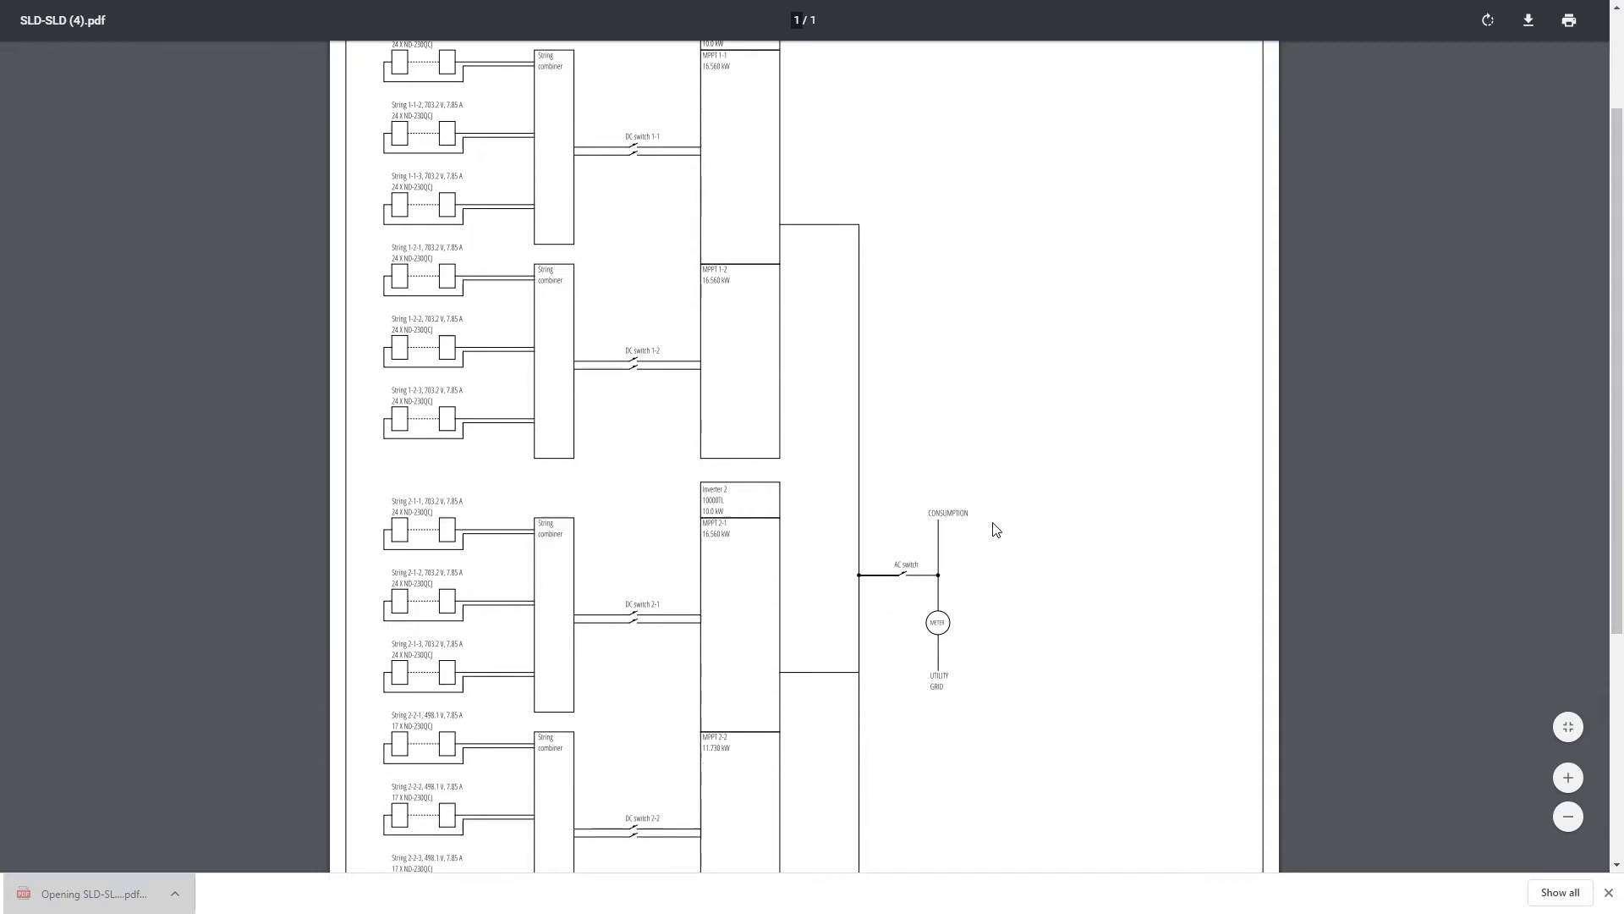
pyautogui.scroll(6, 997, 538)
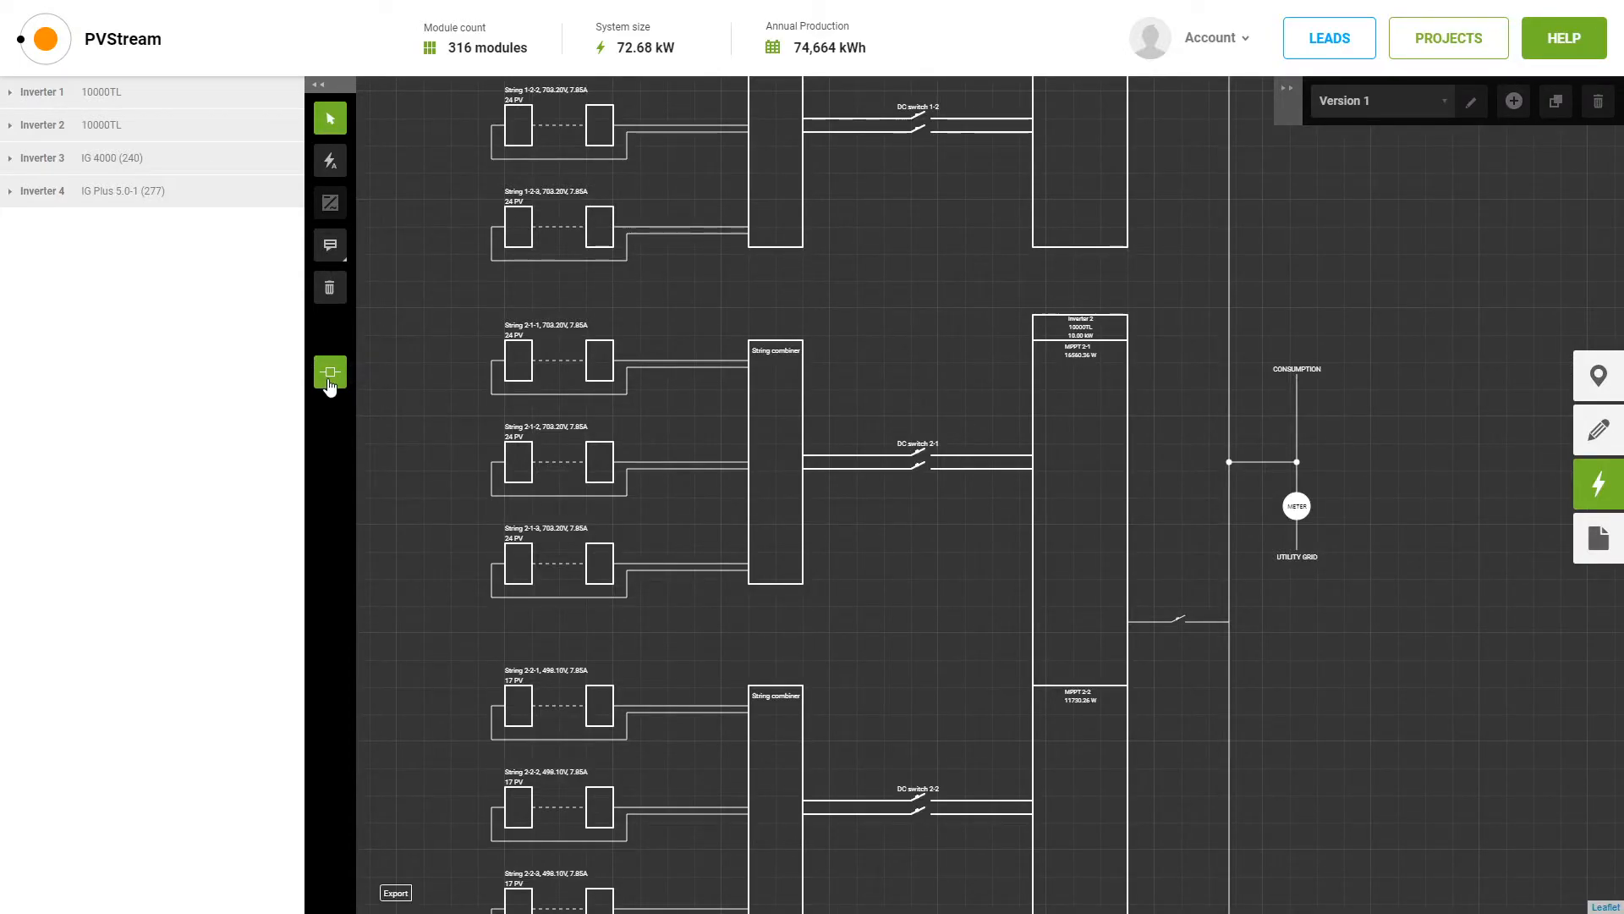
# Return from the single-line diagram to the roof layout and start a PDF export of the design titled "Electrical design".
pyautogui.click(330, 372)
pyautogui.moveTo(530, 550); pyautogui.dragTo(475, 496)
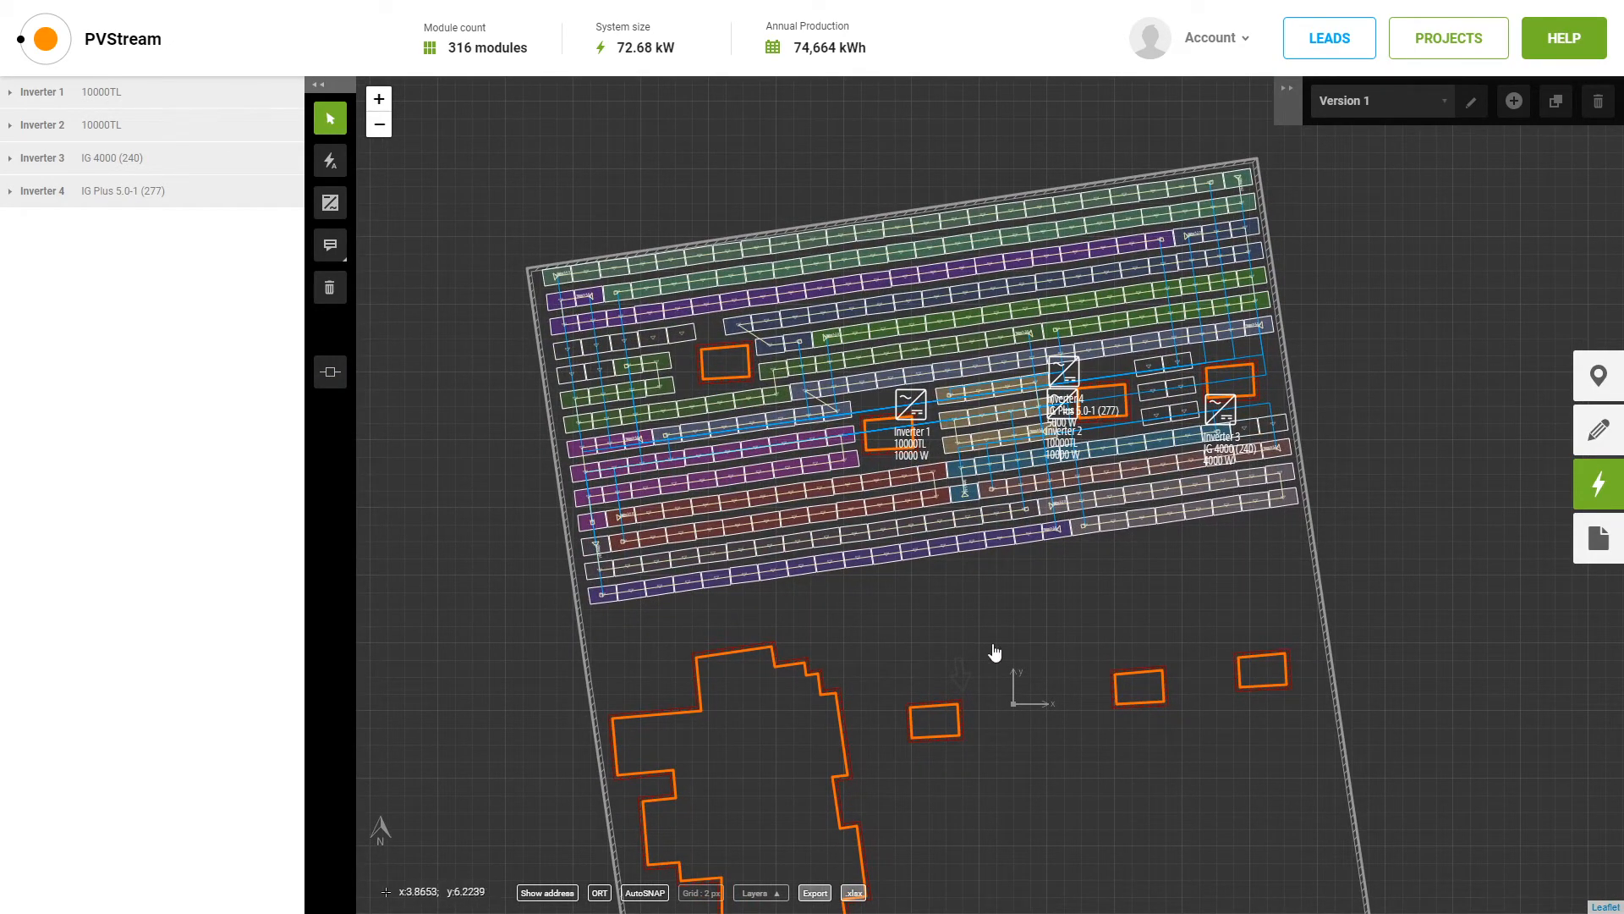
pyautogui.click(814, 892)
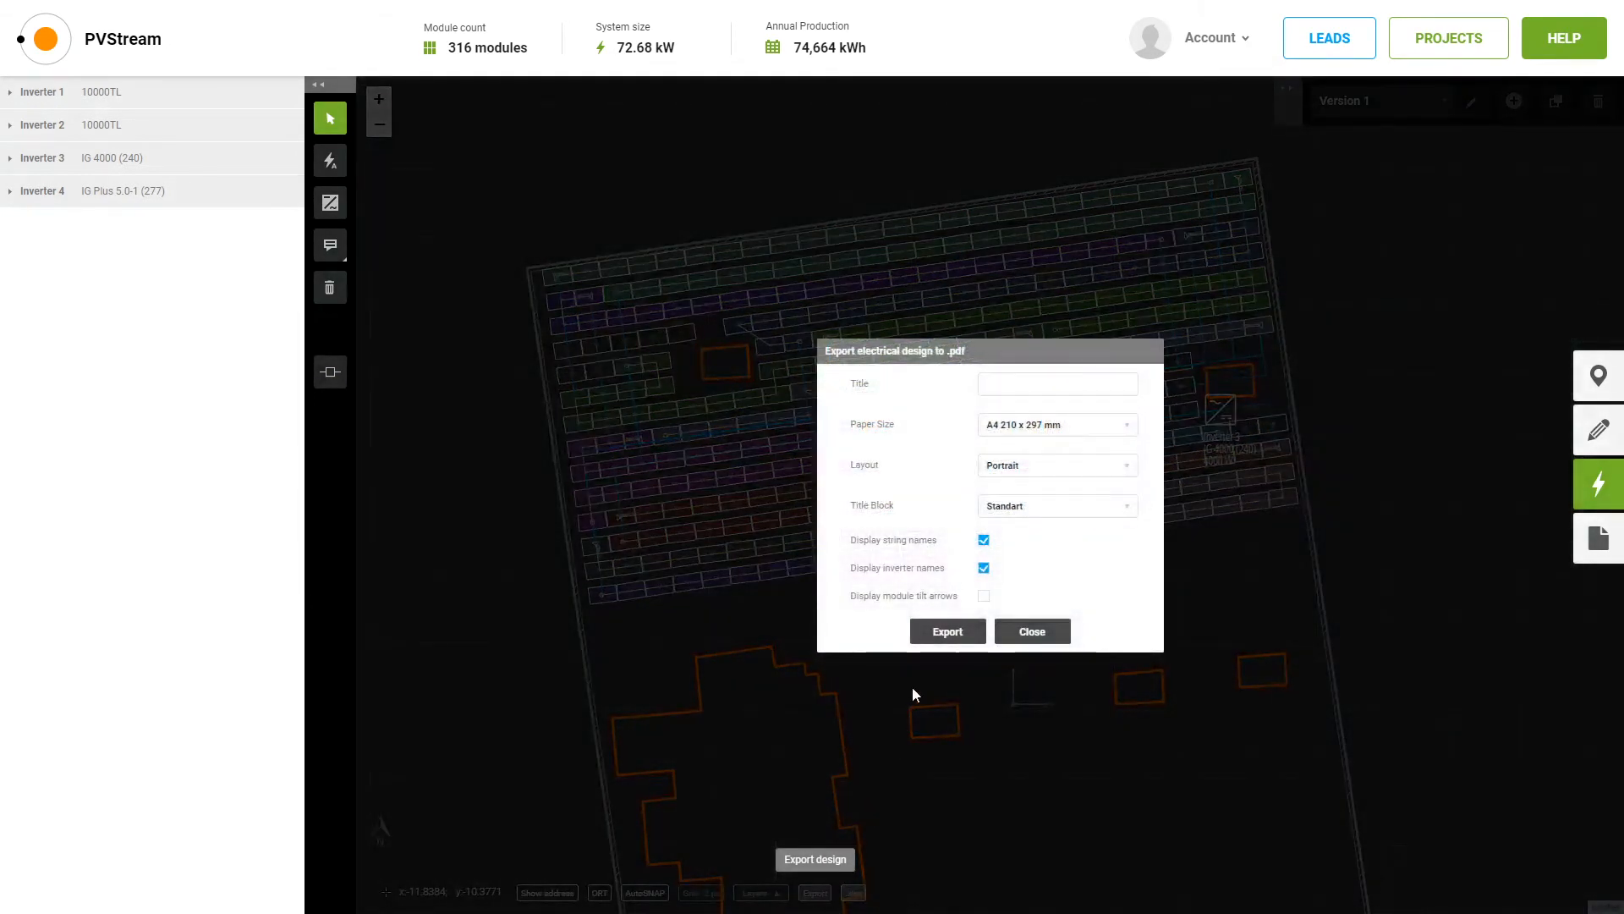
pyautogui.click(1034, 379)
pyautogui.write('Electrical design')
# Set the export to Landscape layout and A3 297 x 420 mm paper, toggle on module tilt arrows, and export the PDF.
pyautogui.click(1074, 467)
pyautogui.click(1048, 501)
pyautogui.click(1041, 433)
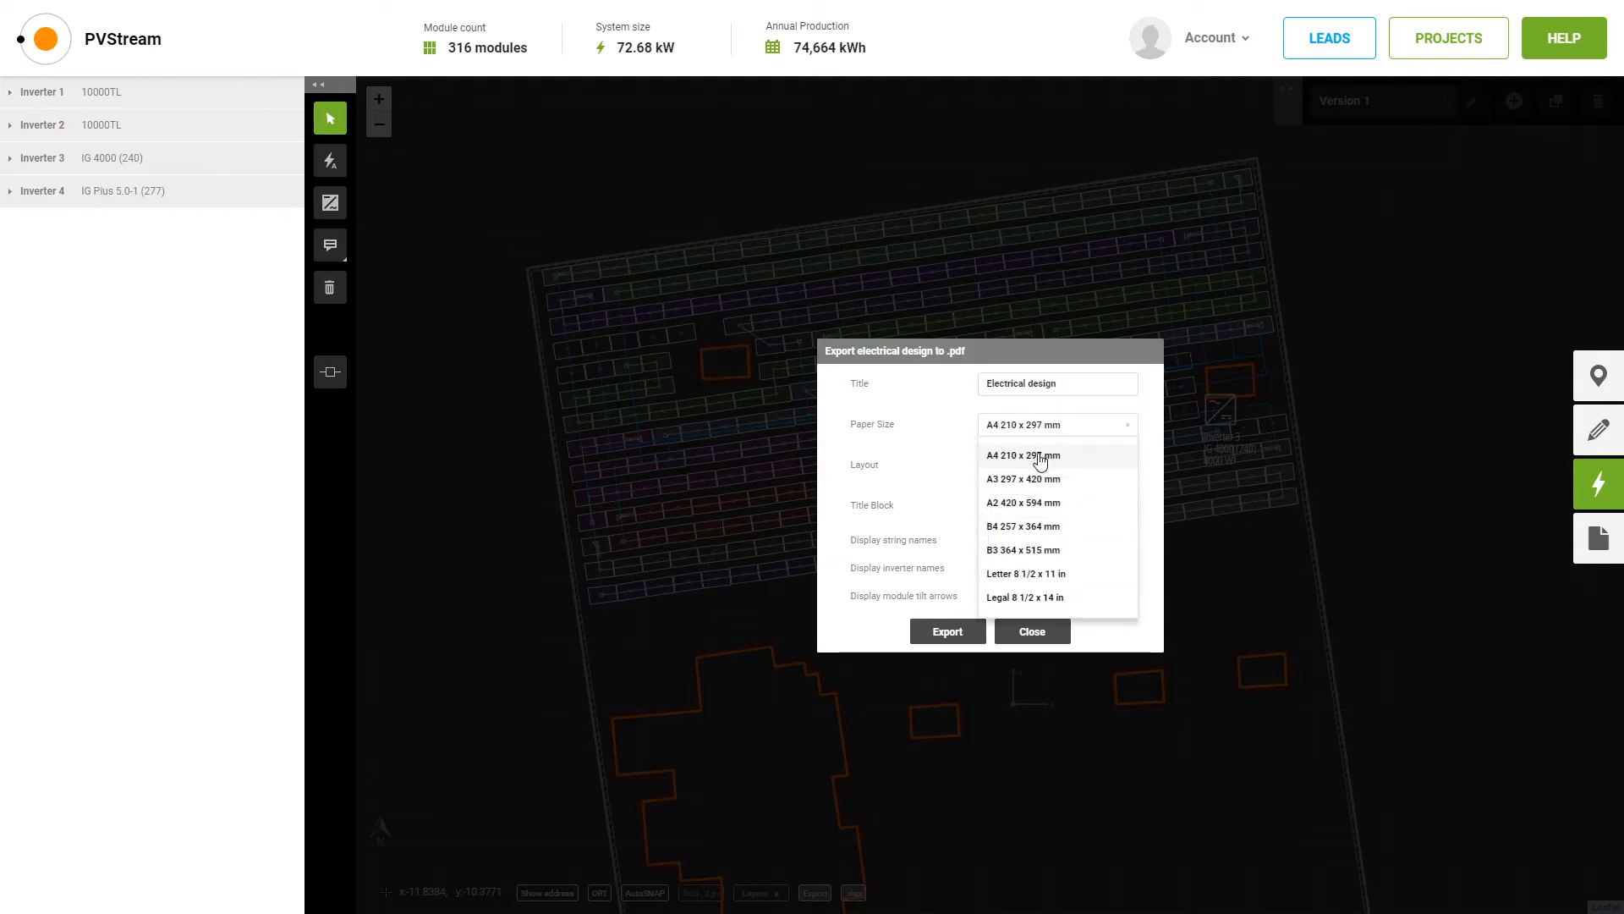
pyautogui.click(1032, 480)
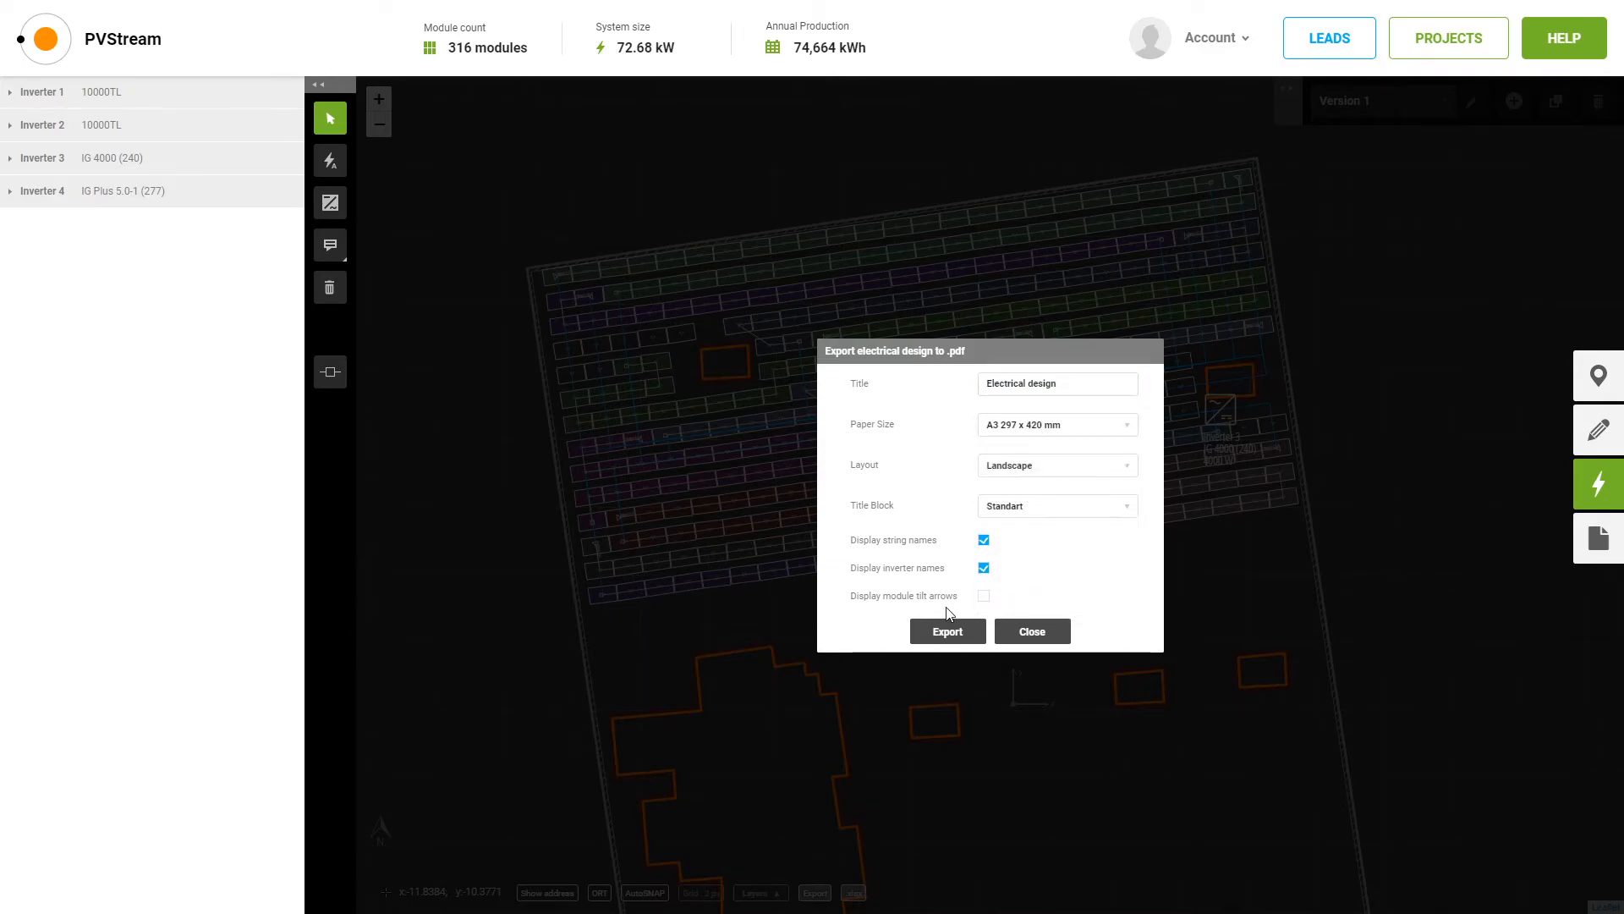
pyautogui.click(983, 596)
pyautogui.click(949, 633)
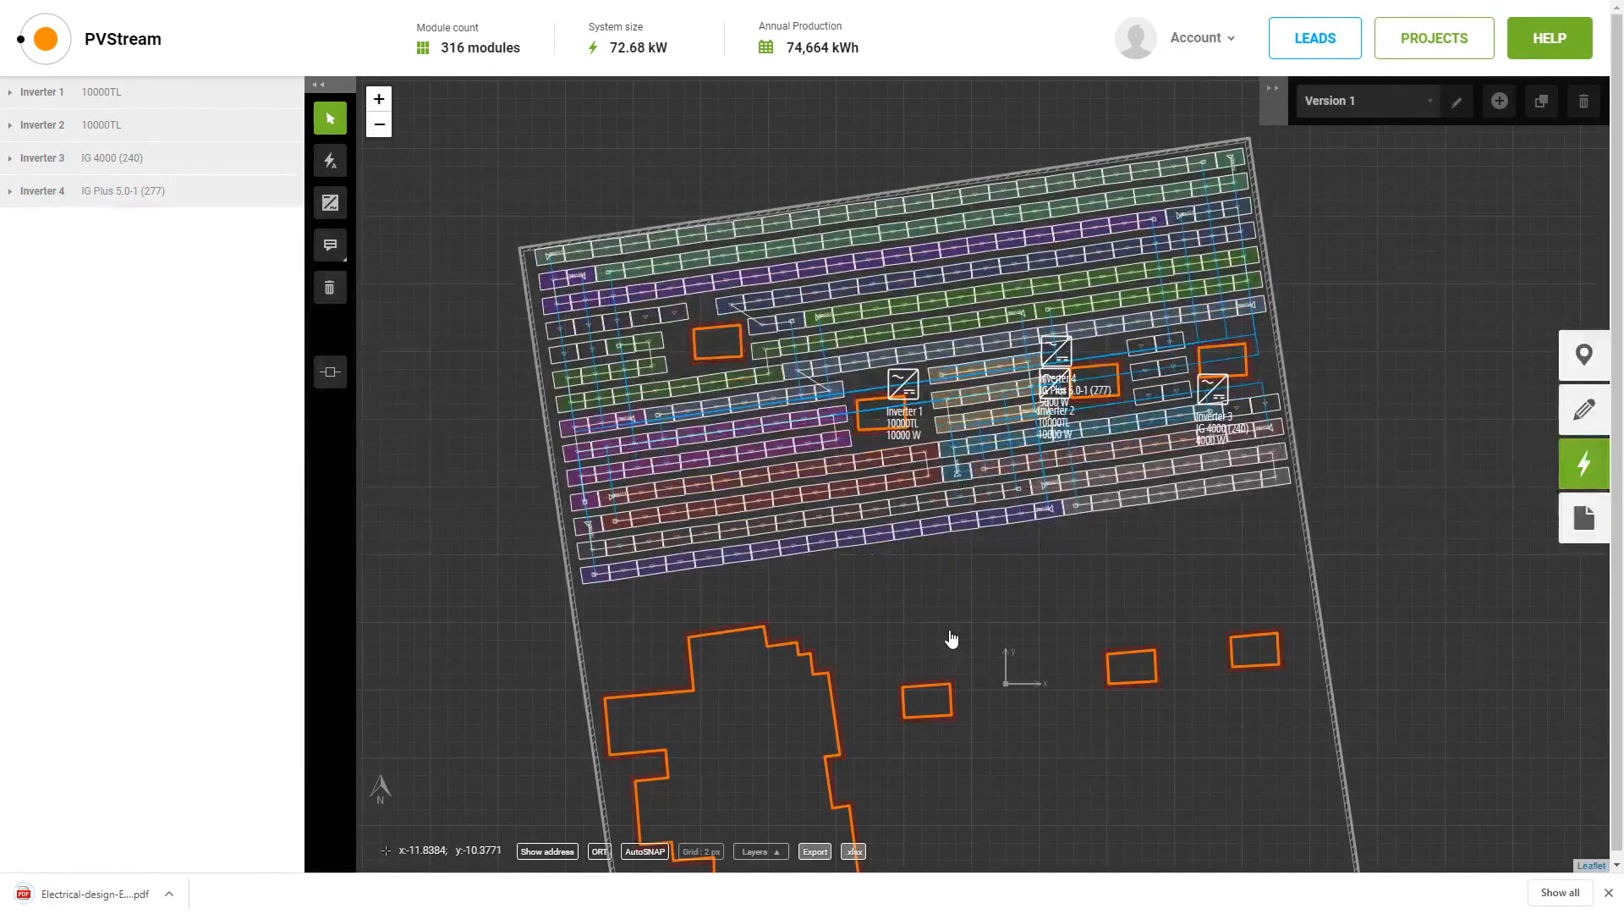
# Open the exported electrical design PDF, look over the roof drawing and title block, and close it.
pyautogui.click(50, 899)
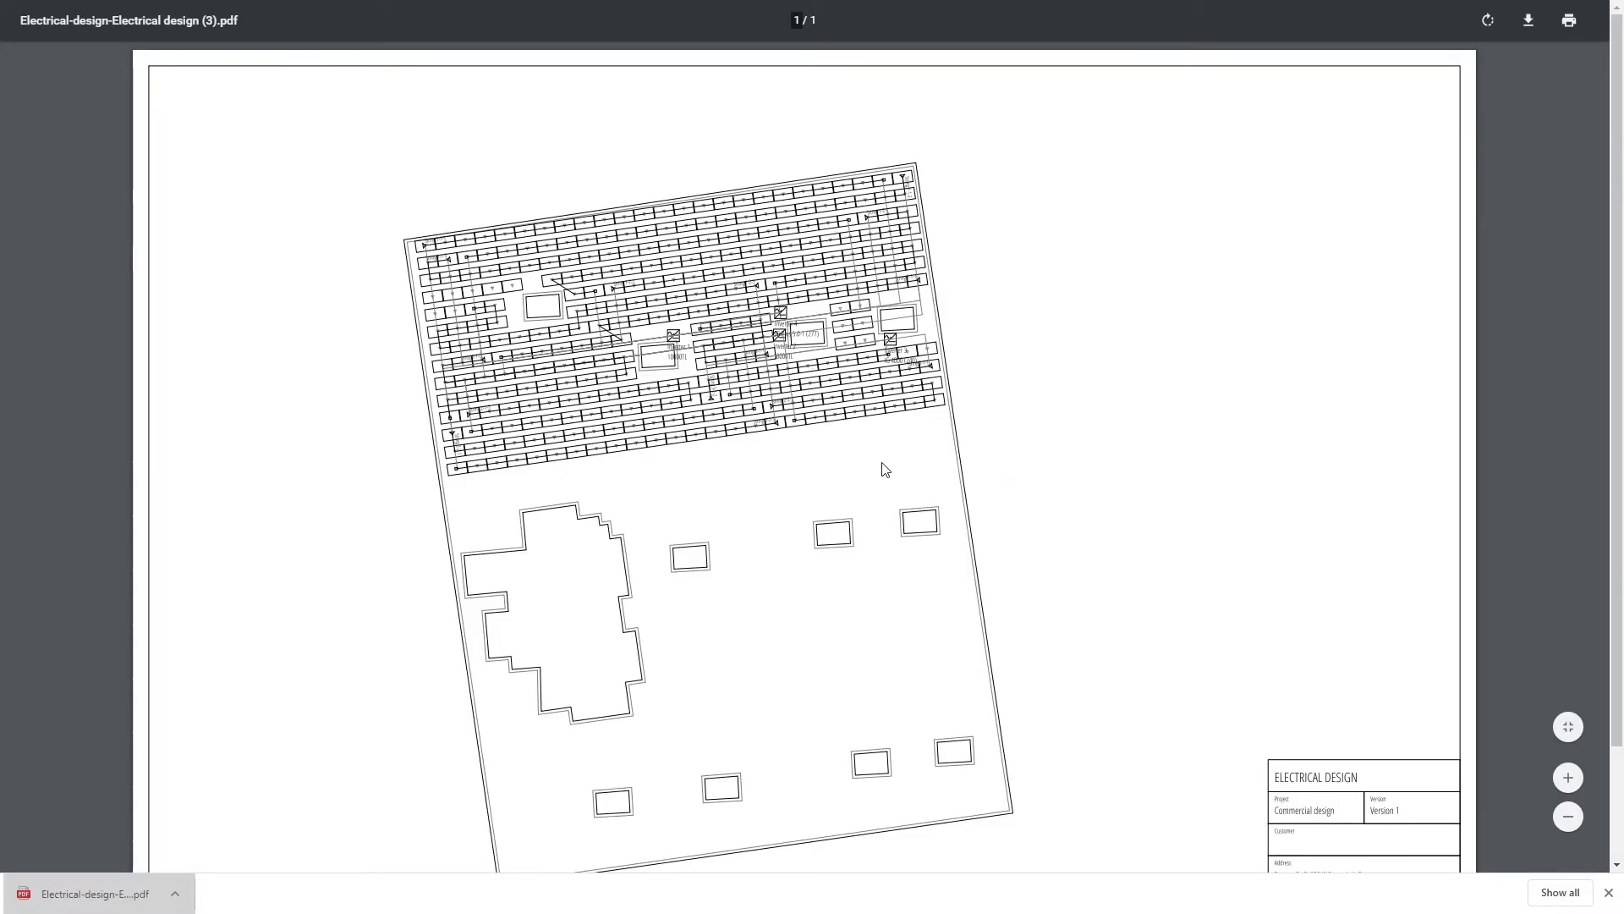
pyautogui.scroll(-3, 971, 551)
pyautogui.scroll(3, 971, 555)
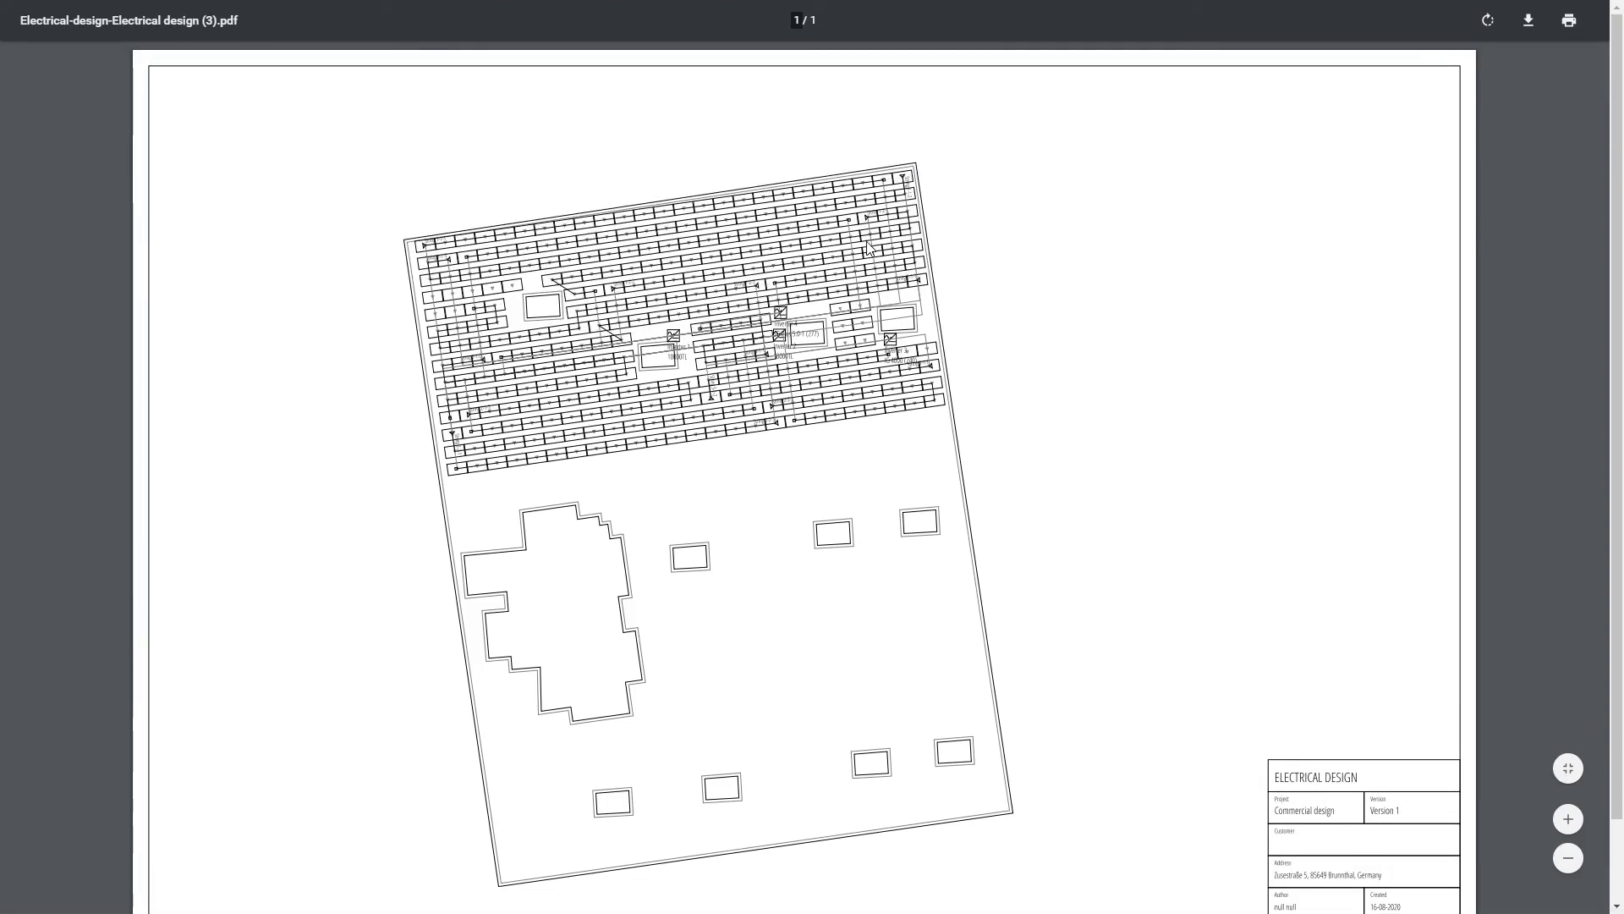
pyautogui.hotkey('ctrl', 'w')
pyautogui.hotkey('ctrl', 'w')
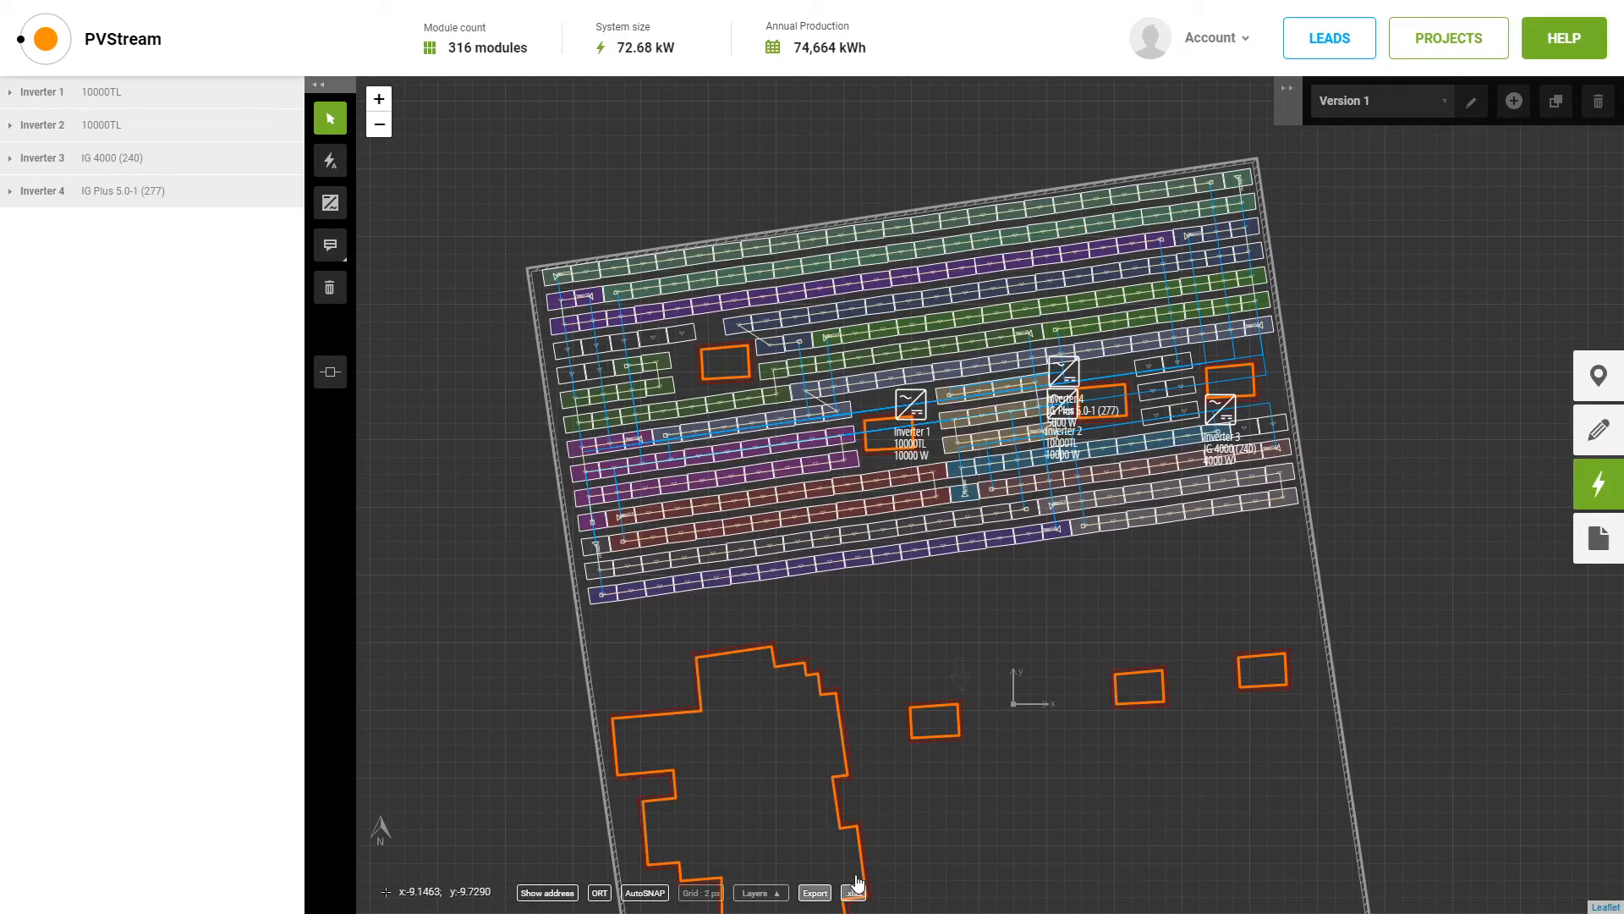
# Export the project data as an .xlsx proposal file and open the downloaded spreadsheet.
pyautogui.click(855, 892)
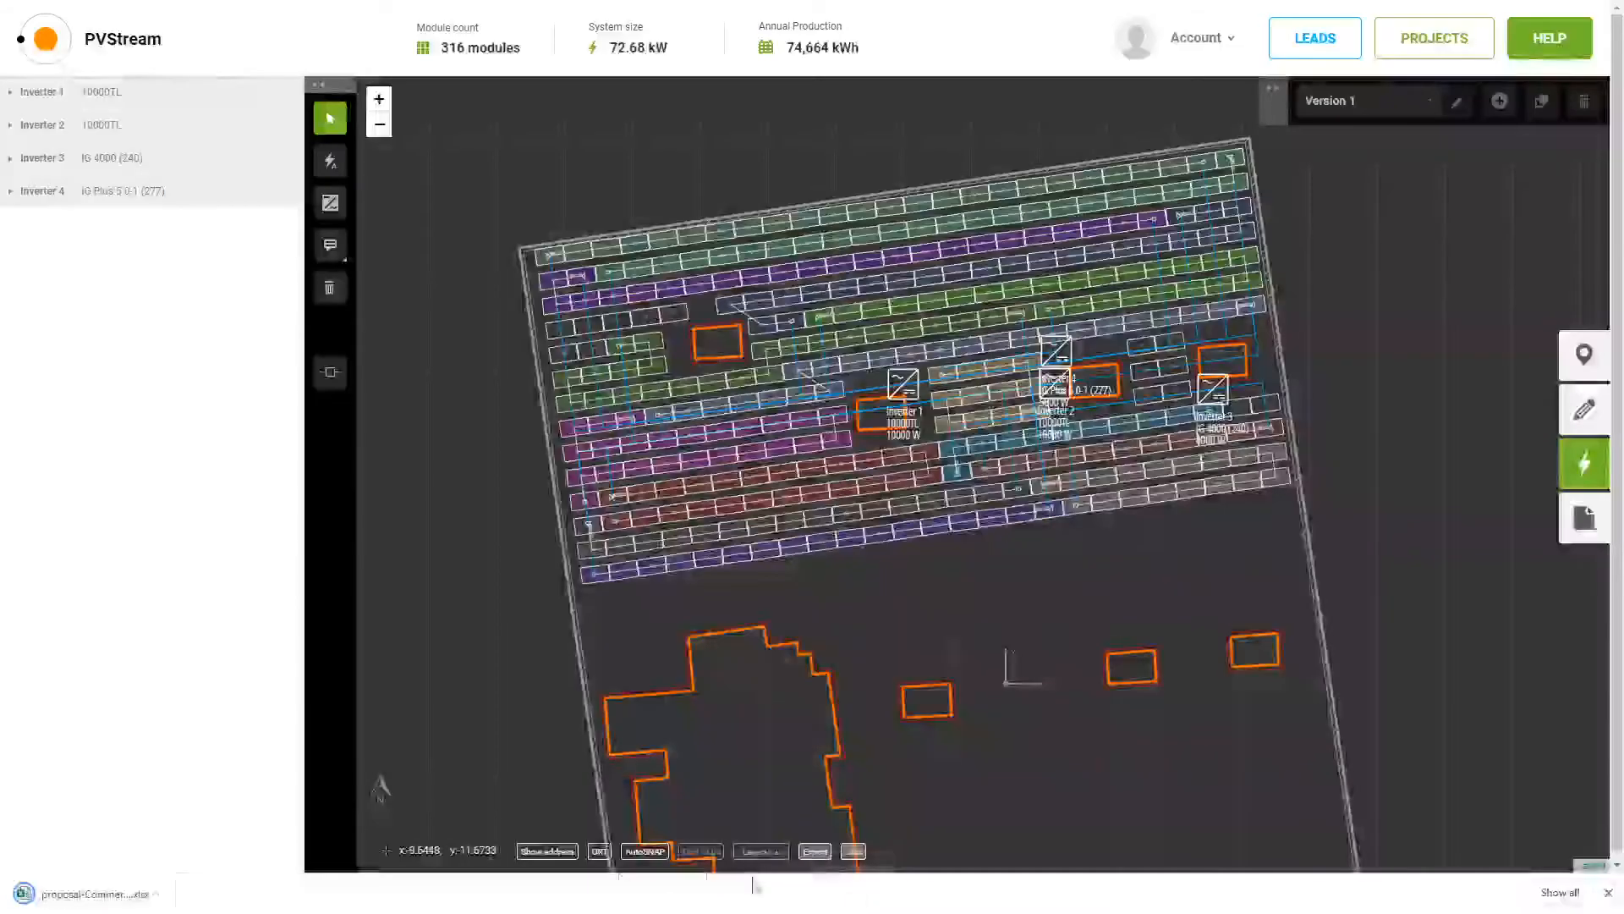
pyautogui.click(127, 894)
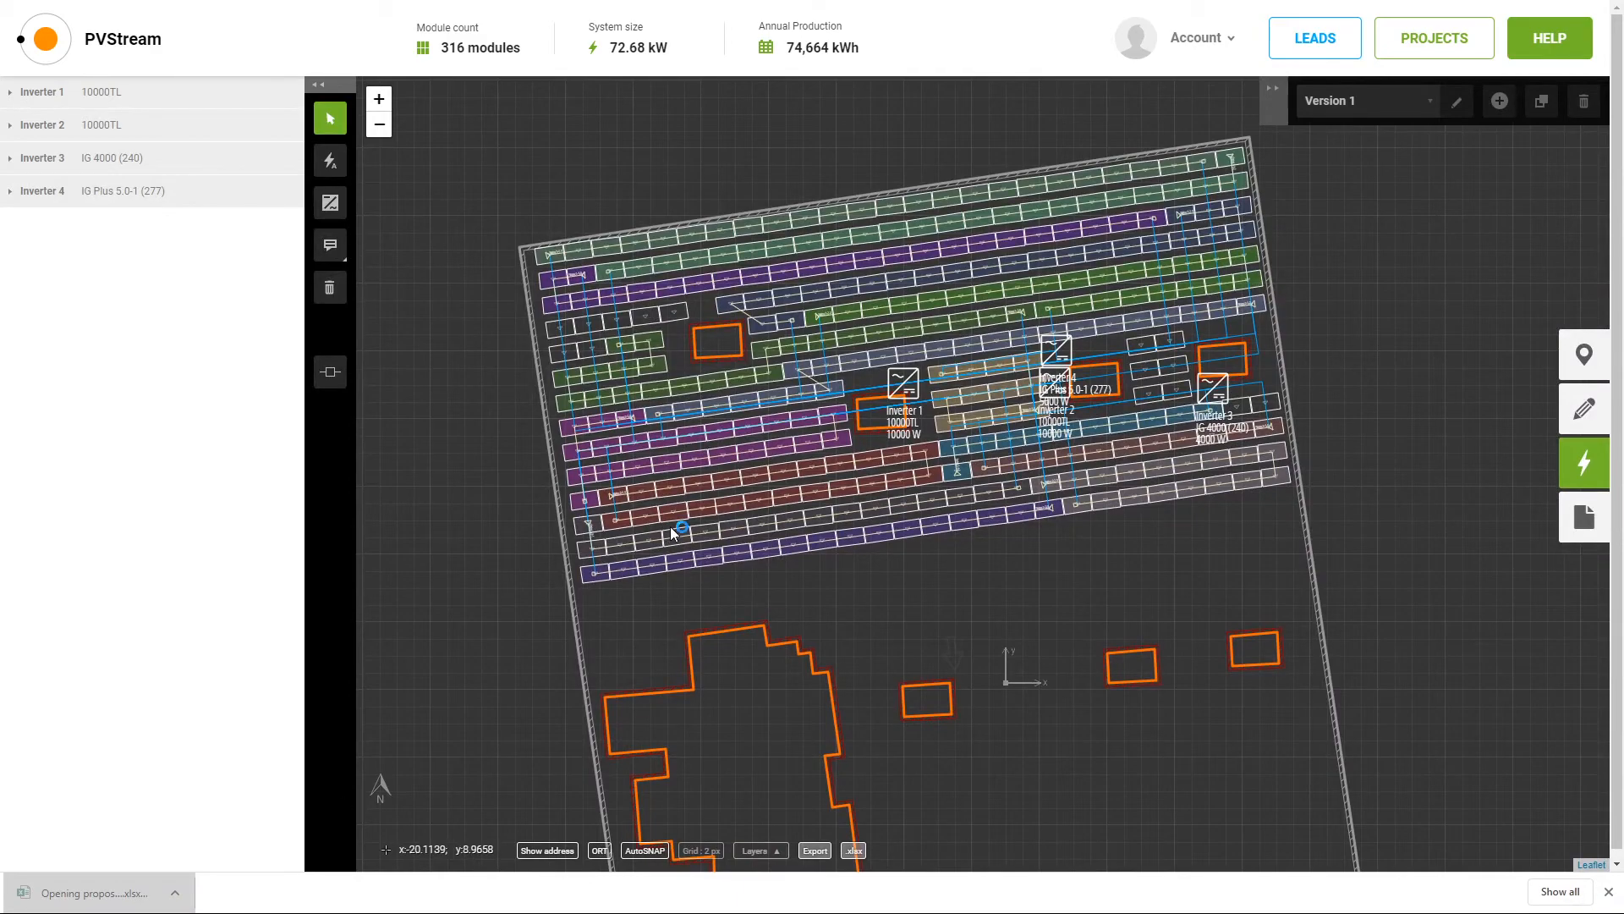